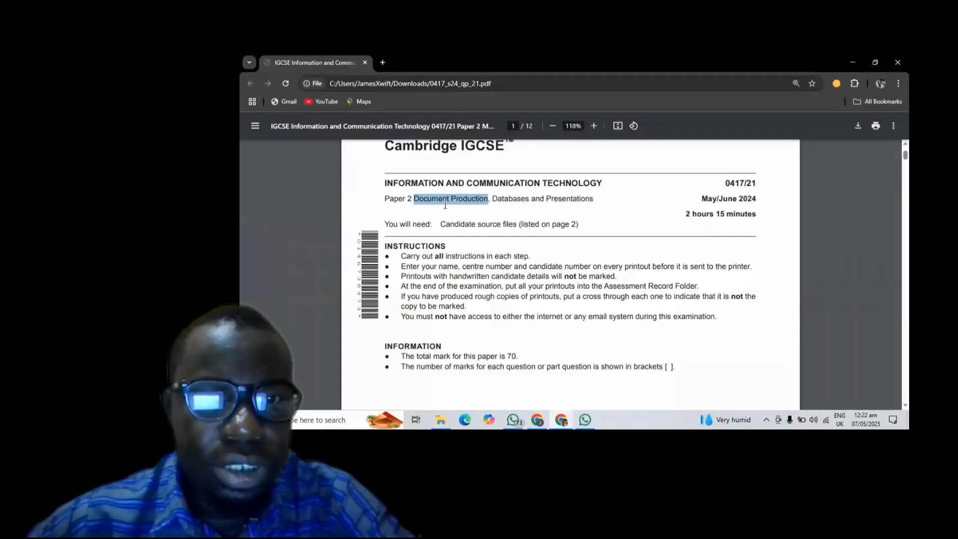
- Zoom the exam PDF to 149% and scroll to page 2's source-file list and Task 1
{"action": "scroll", "coordinate": [445, 204], "scroll_direction": "up", "scroll_amount": 5}
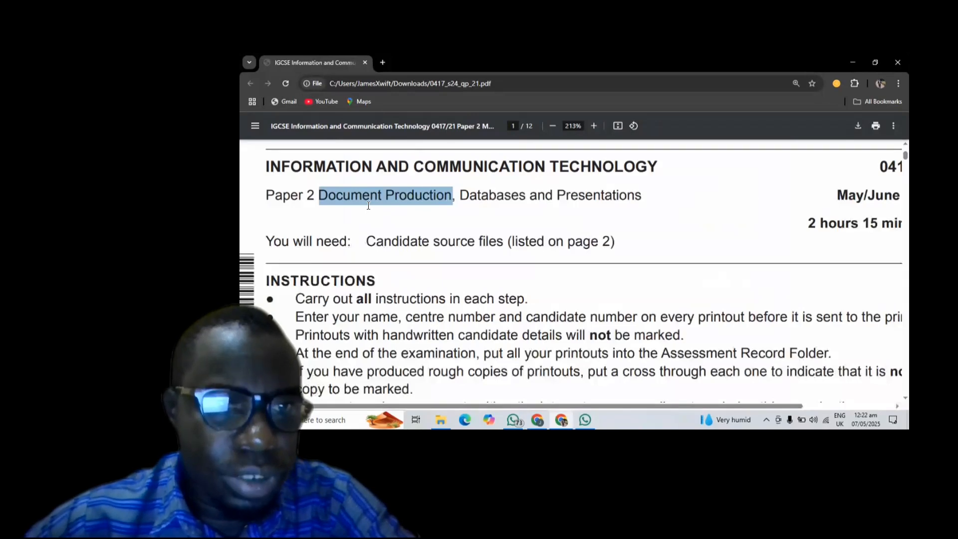
{"action": "scroll", "coordinate": [368, 206], "scroll_direction": "down", "scroll_amount": 3}
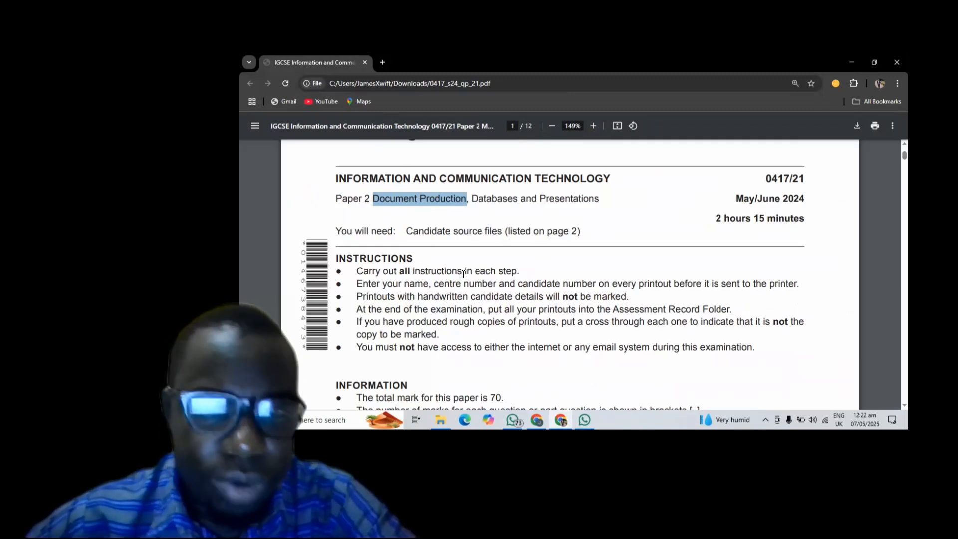
{"action": "scroll", "coordinate": [463, 273], "scroll_direction": "down", "scroll_amount": 2}
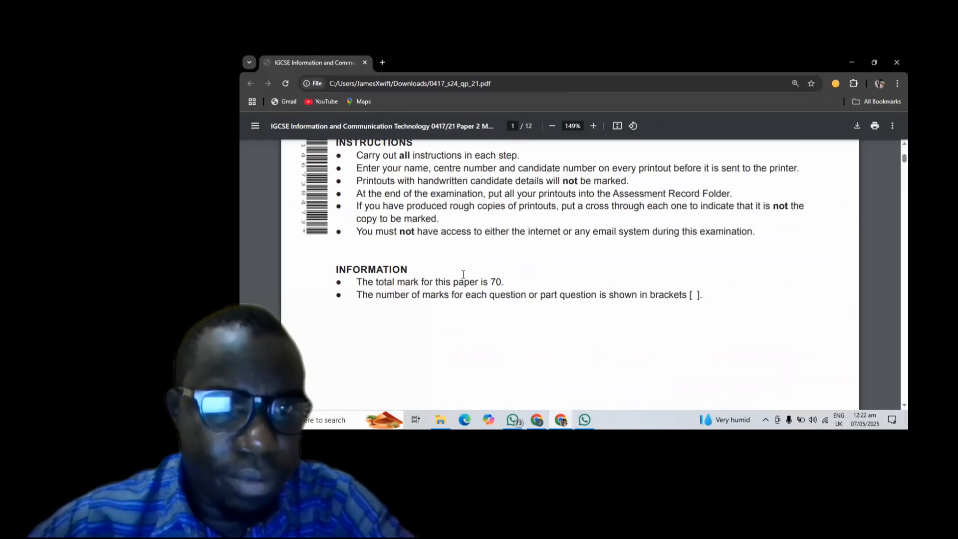
{"action": "scroll", "coordinate": [463, 273], "scroll_direction": "down", "scroll_amount": 3}
{"action": "scroll", "coordinate": [463, 274], "scroll_direction": "down", "scroll_amount": 3}
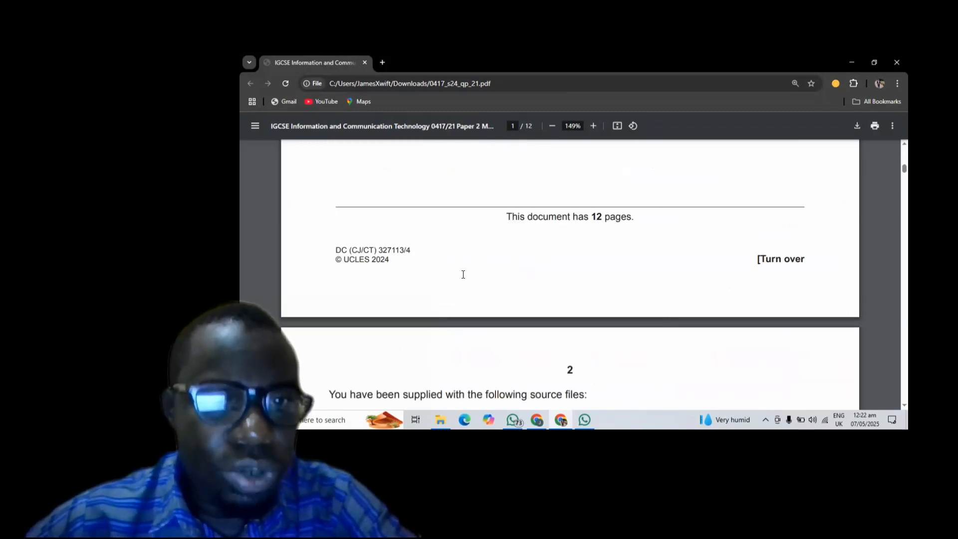
{"action": "scroll", "coordinate": [463, 274], "scroll_direction": "down", "scroll_amount": 3}
{"action": "scroll", "coordinate": [463, 274], "scroll_direction": "down", "scroll_amount": 1}
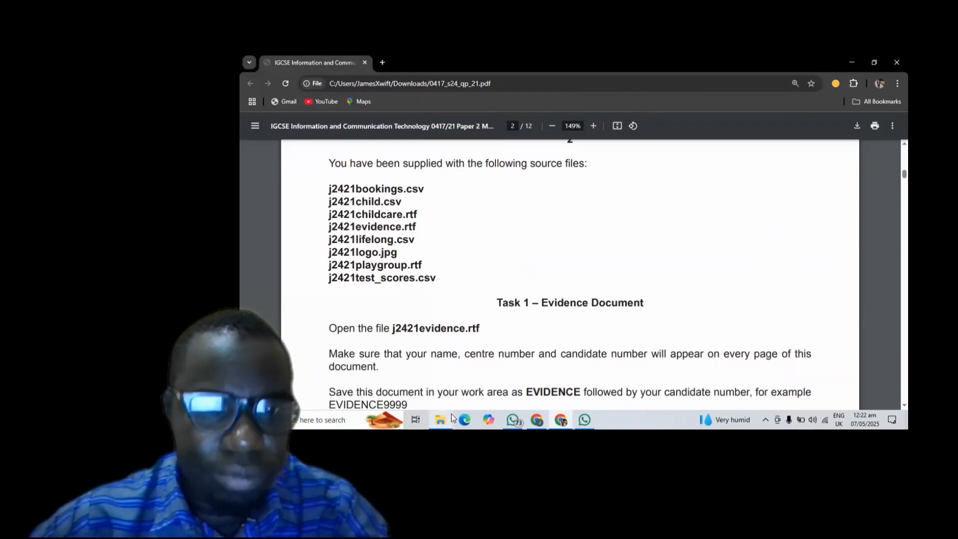
{"action": "mouse_move", "coordinate": [451, 414]}
{"action": "left_click", "coordinate": [435, 400]}
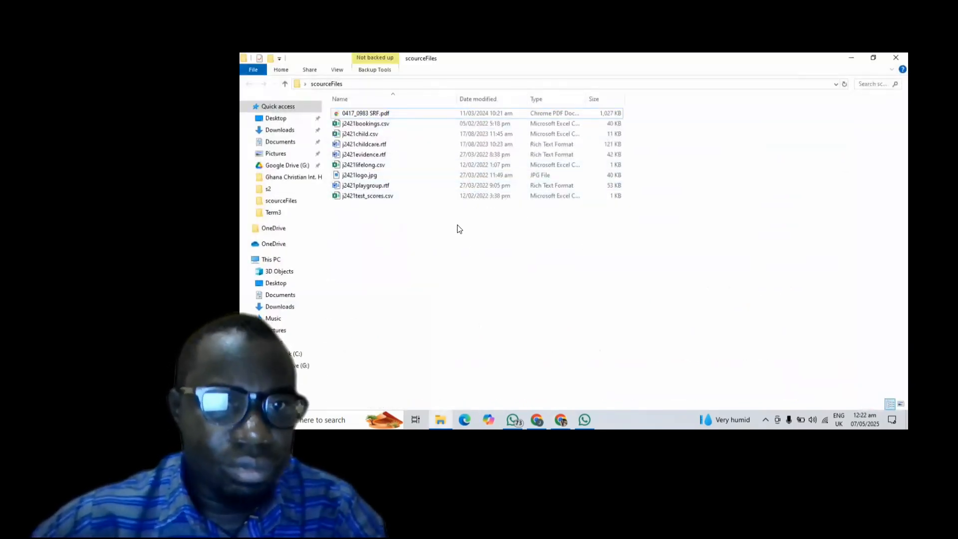
{"action": "scroll", "coordinate": [461, 224], "scroll_direction": "up", "scroll_amount": 2}
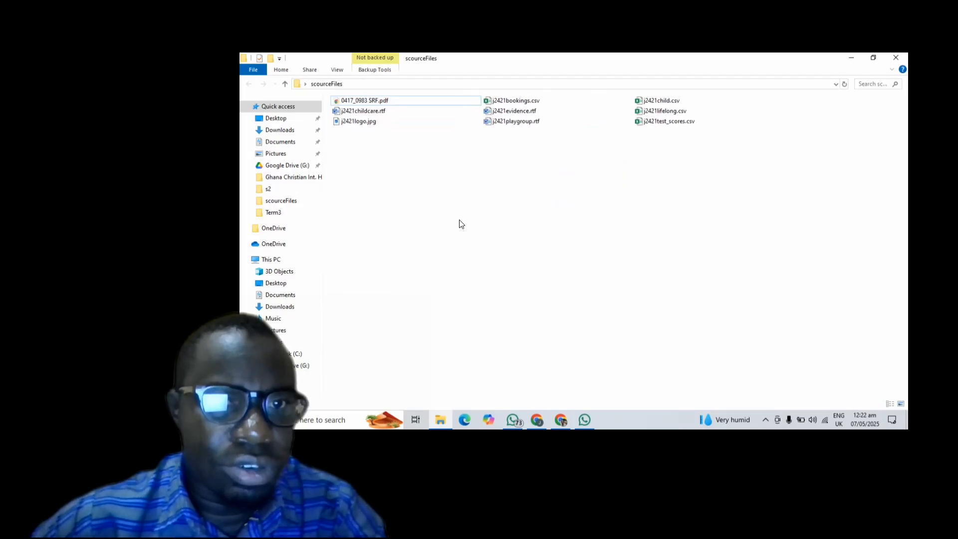
{"action": "scroll", "coordinate": [462, 224], "scroll_direction": "up", "scroll_amount": 2}
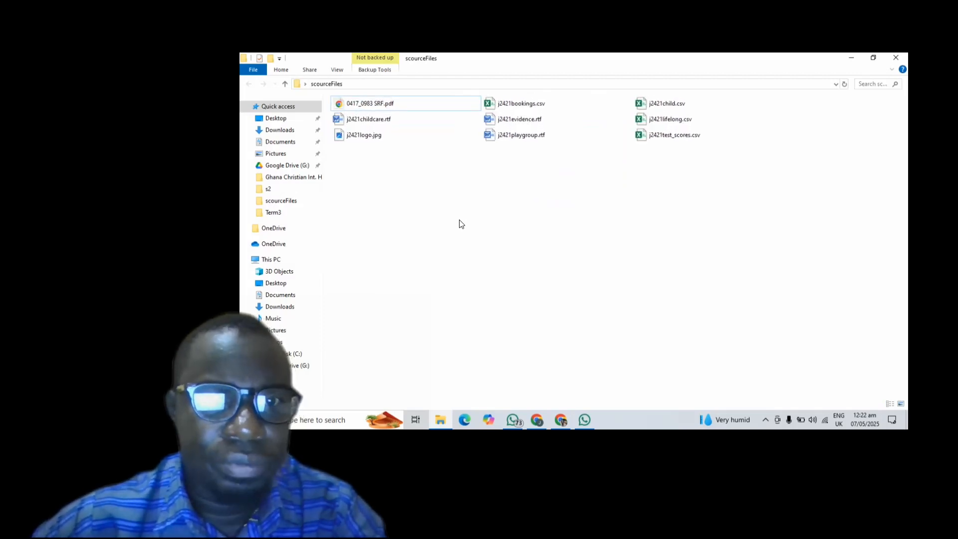
{"action": "scroll", "coordinate": [462, 224], "scroll_direction": "up", "scroll_amount": 2}
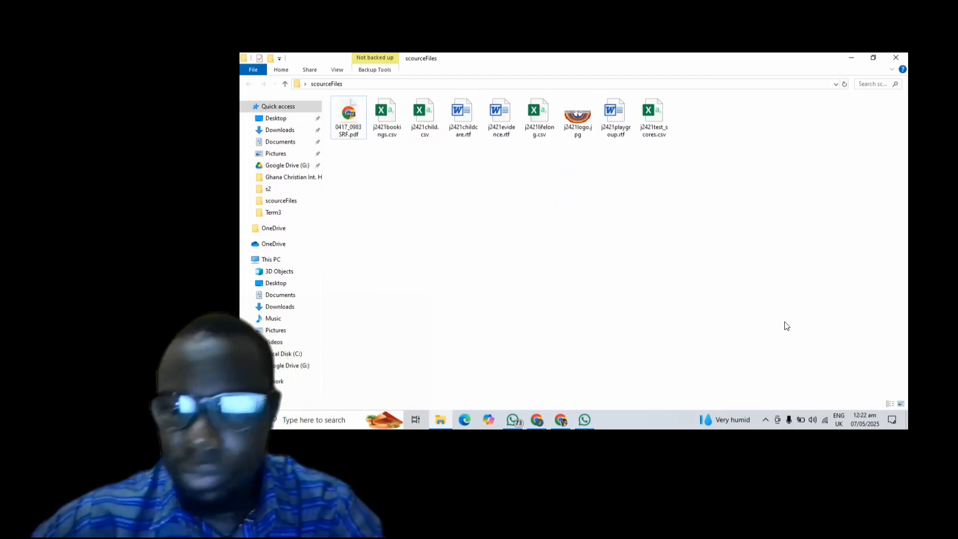
{"action": "left_click", "coordinate": [890, 403]}
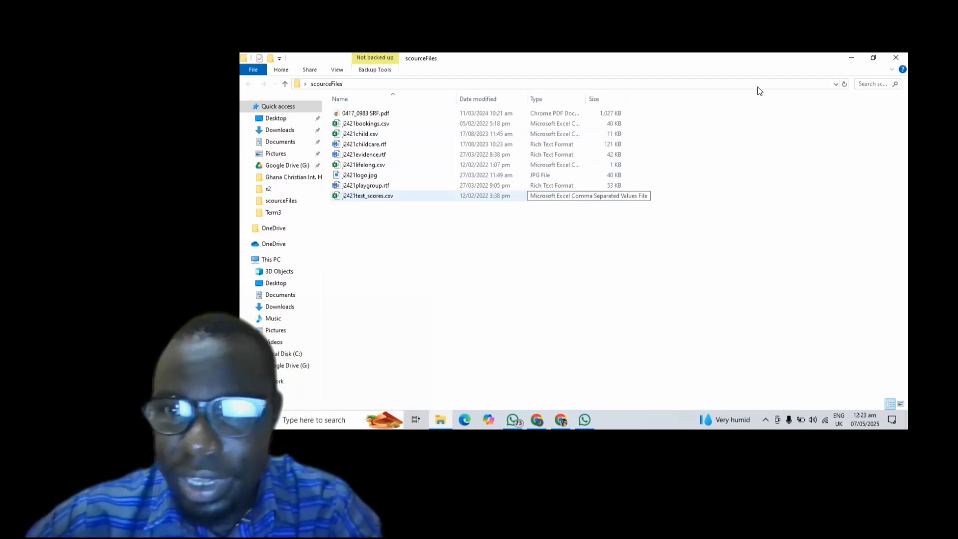
- Read the exam PDF down to the start of Task 2, then bring back the scourceFiles folder
{"action": "left_click", "coordinate": [852, 58]}
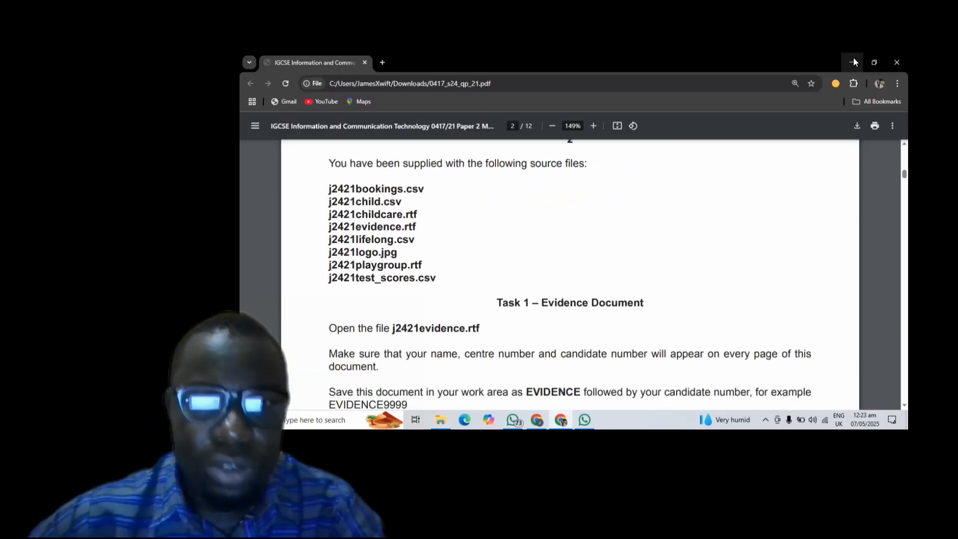
{"action": "scroll", "coordinate": [561, 275], "scroll_direction": "down", "scroll_amount": 2}
{"action": "scroll", "coordinate": [561, 275], "scroll_direction": "down", "scroll_amount": 1}
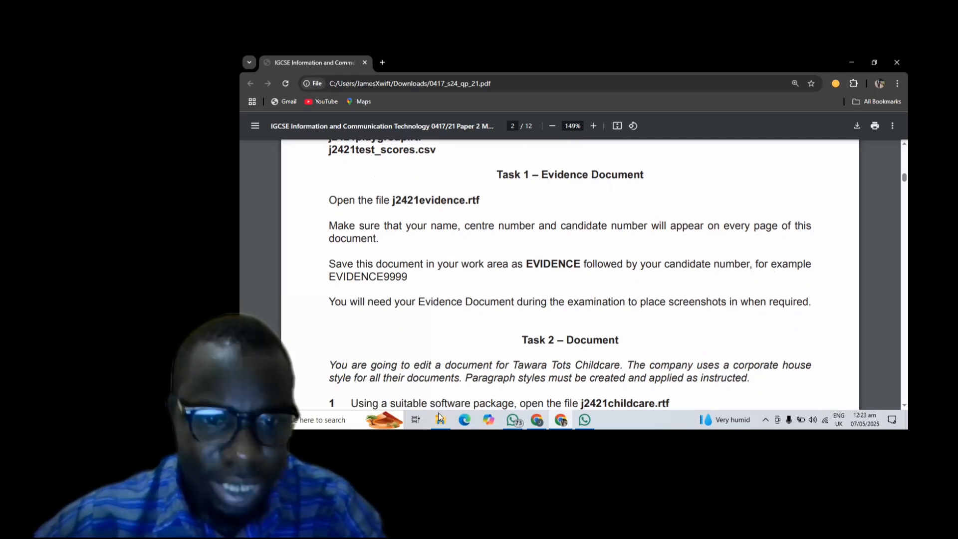
{"action": "left_click", "coordinate": [446, 397]}
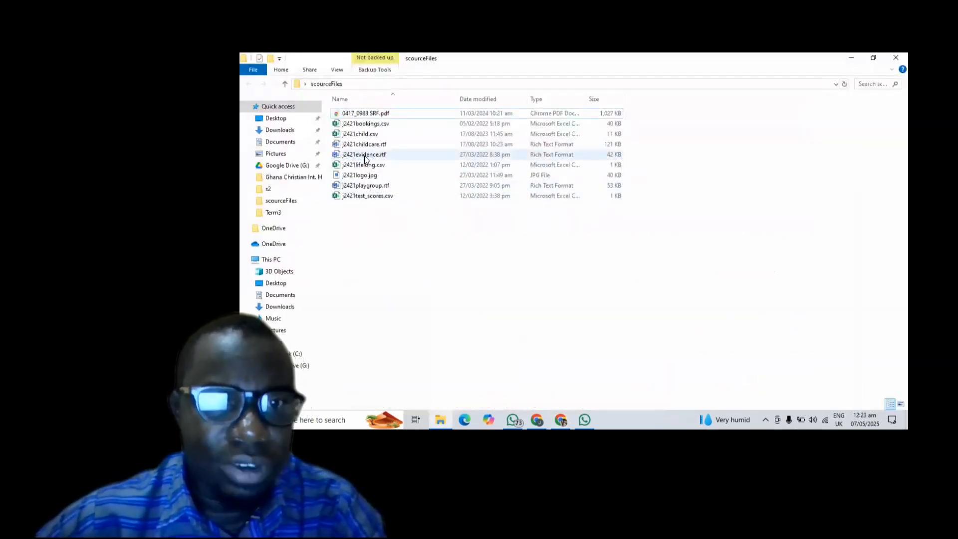
- Open j2421evidence.rtf and close EVIDENCE47.docx without saving
{"action": "double_click", "coordinate": [365, 157]}
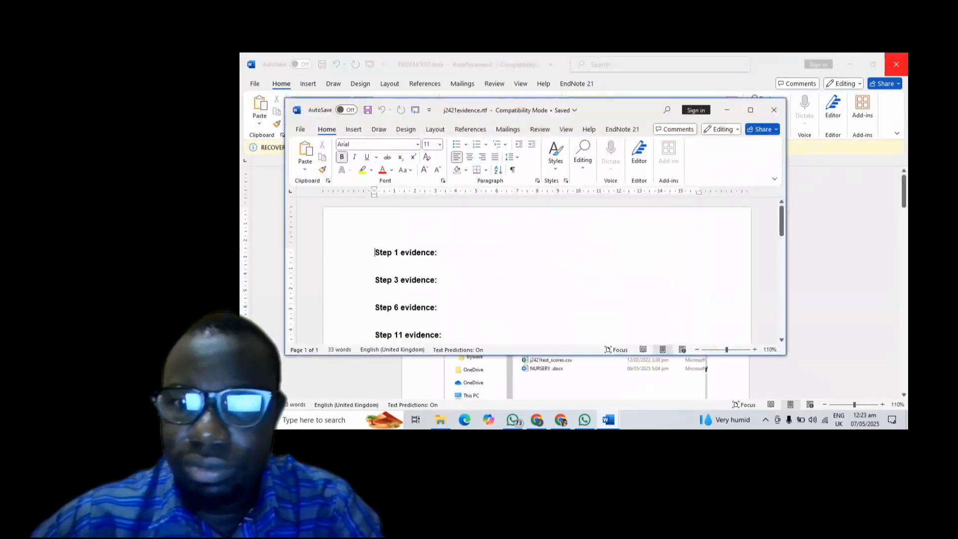
{"action": "left_click", "coordinate": [896, 64]}
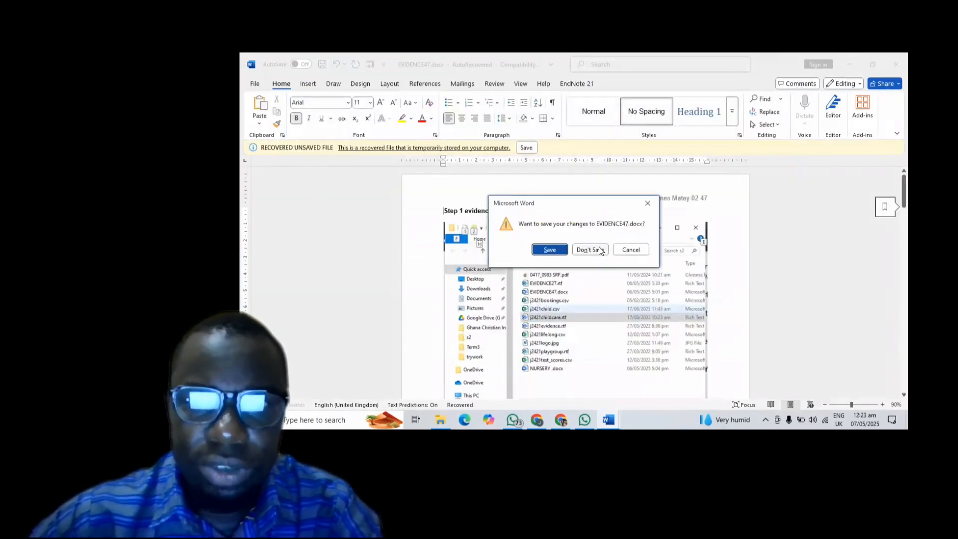
{"action": "left_click", "coordinate": [589, 249]}
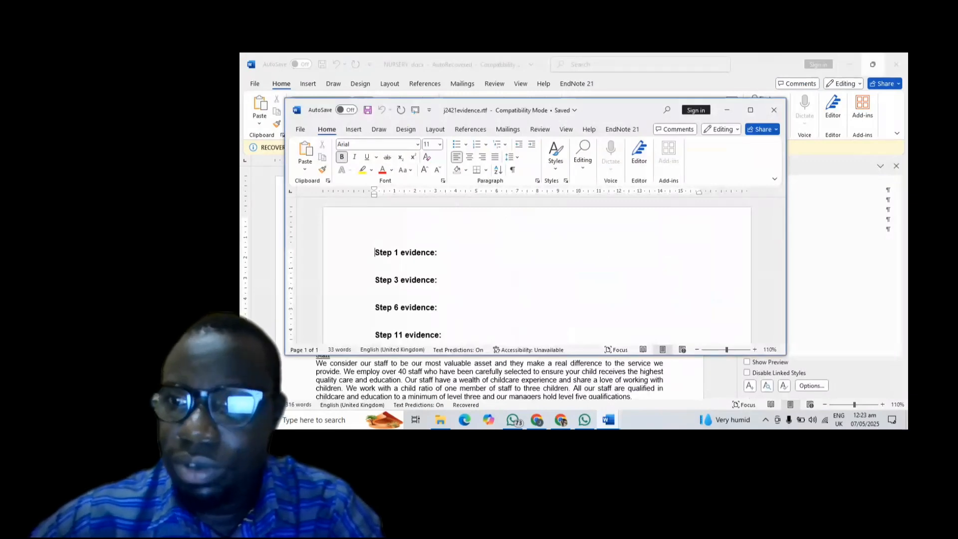
- Close the NURSERY document without saving and maximize the evidence document window
{"action": "left_click", "coordinate": [896, 63]}
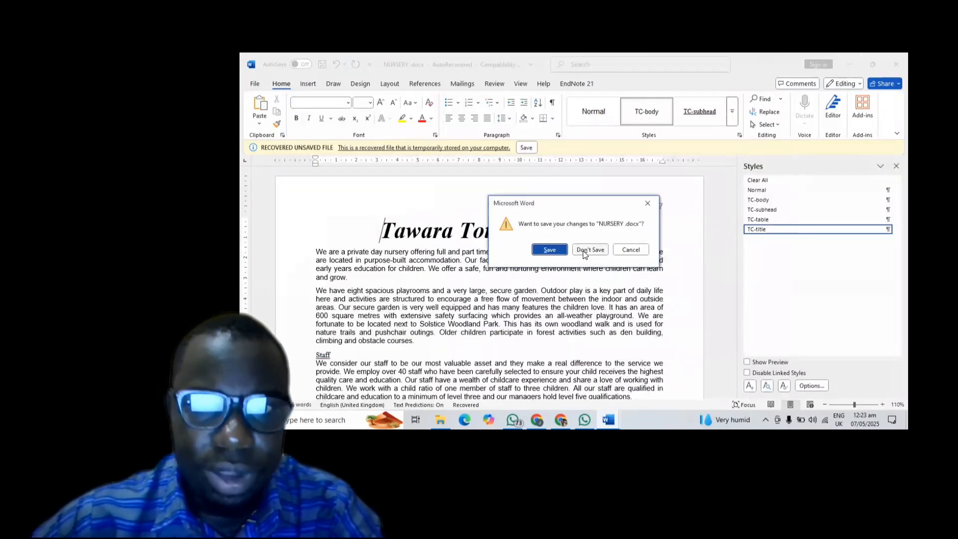
{"action": "left_click", "coordinate": [586, 250]}
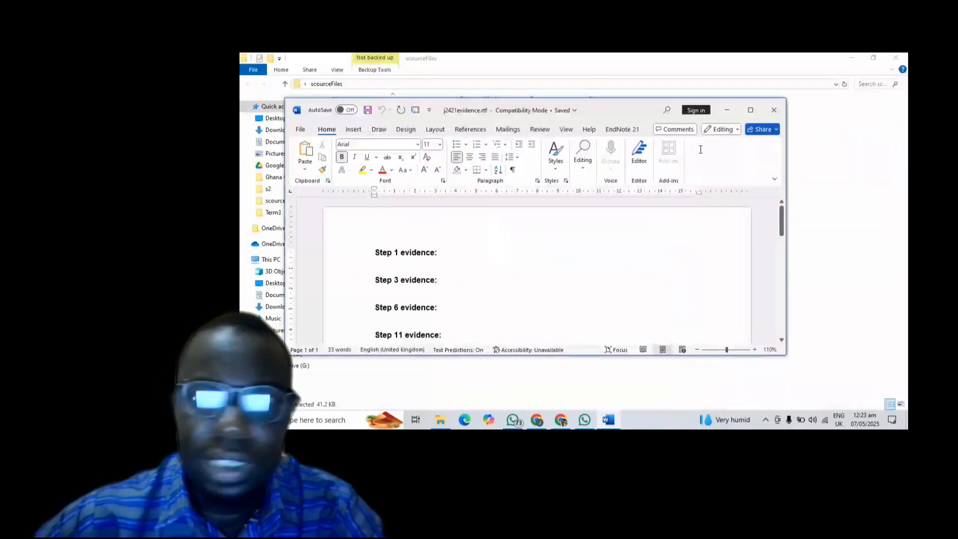
{"action": "left_click", "coordinate": [750, 110]}
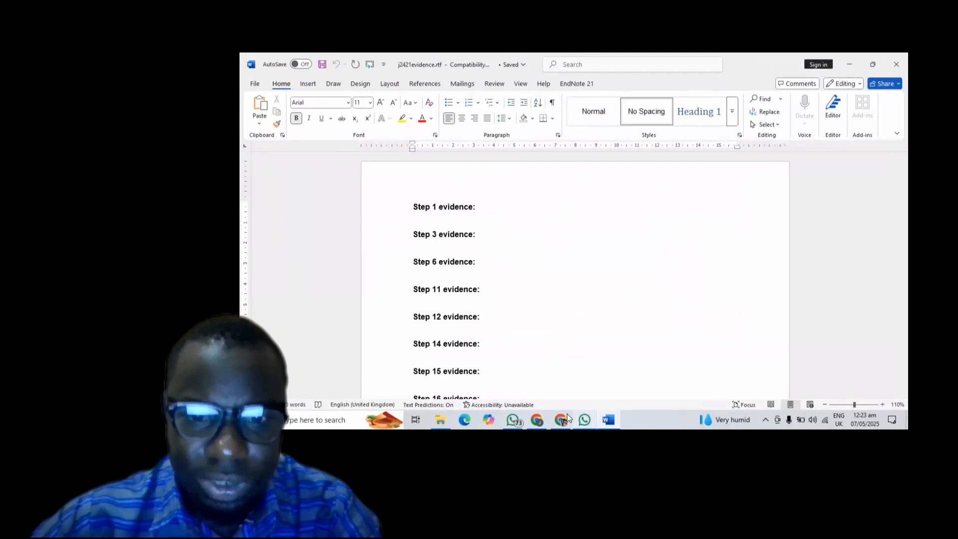
- Highlight Task 1's 'Make sure that your name…' paragraph in the PDF, then return to Word
{"action": "mouse_move", "coordinate": [563, 415]}
{"action": "left_click", "coordinate": [550, 383]}
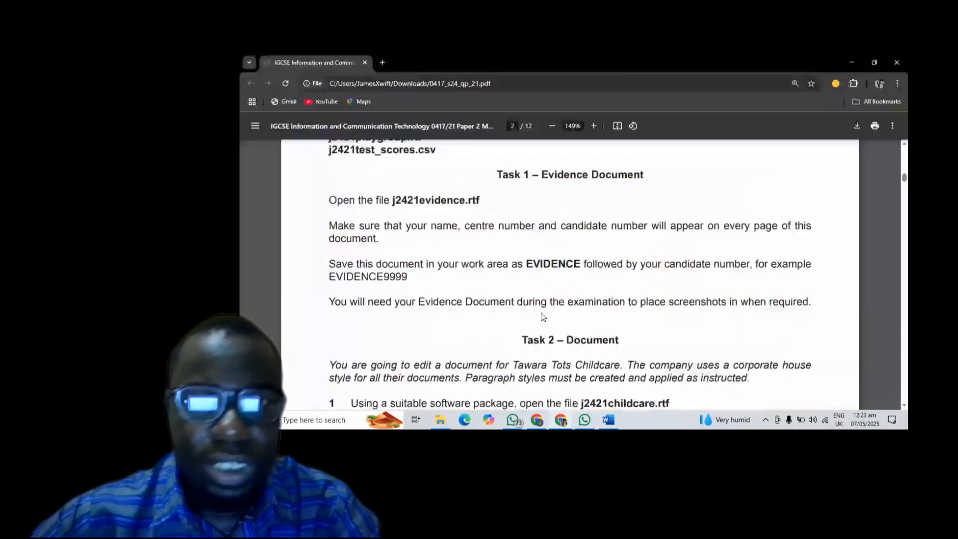
{"action": "scroll", "coordinate": [499, 257], "scroll_direction": "down", "scroll_amount": 1}
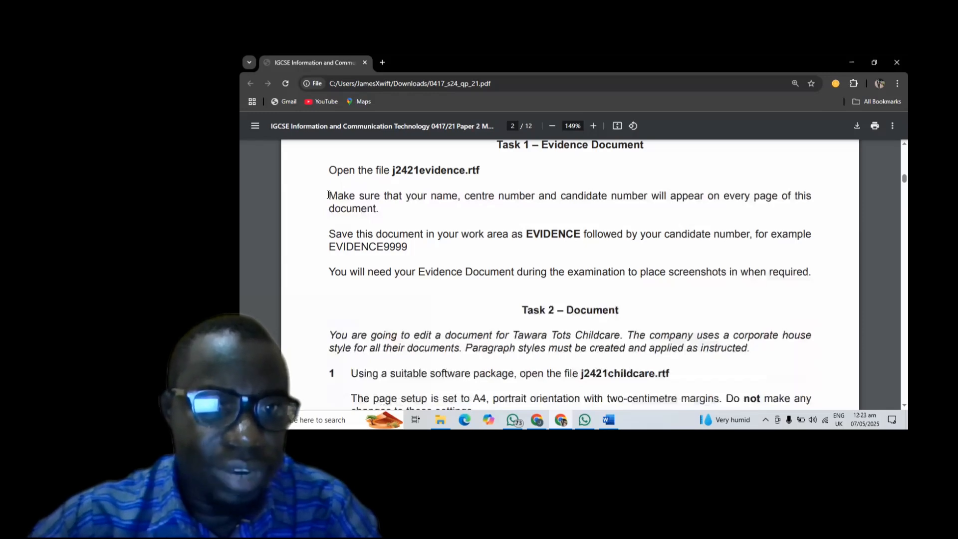
{"action": "triple_click", "coordinate": [377, 214]}
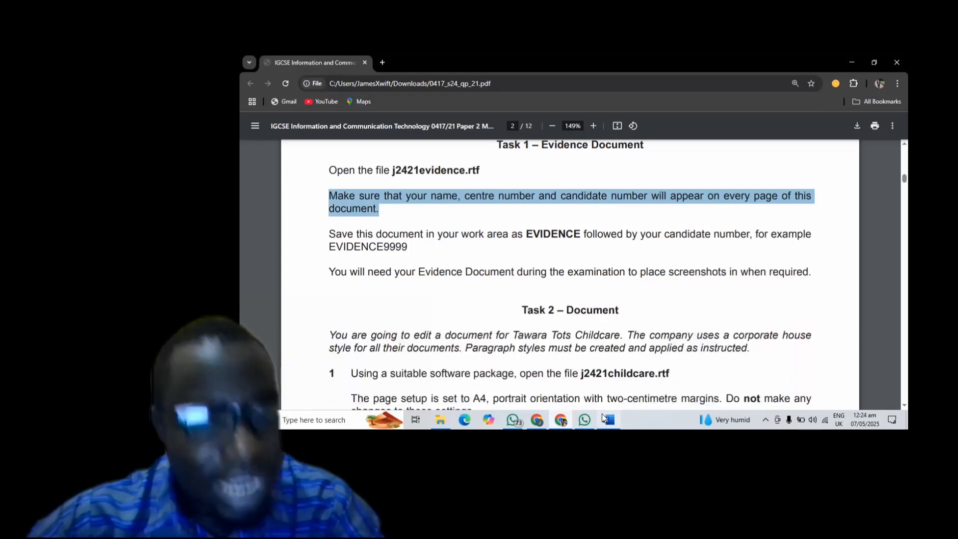
{"action": "mouse_move", "coordinate": [602, 414]}
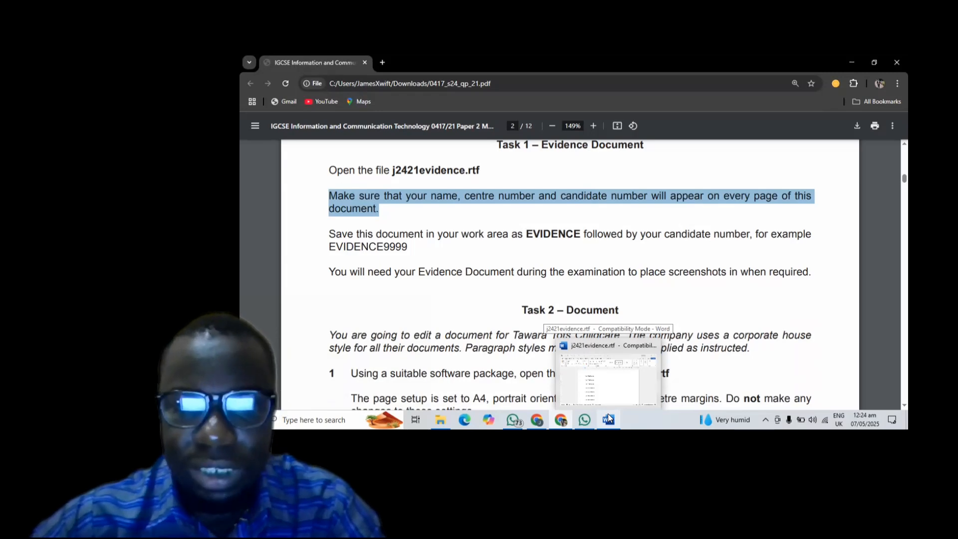
{"action": "left_click", "coordinate": [609, 418]}
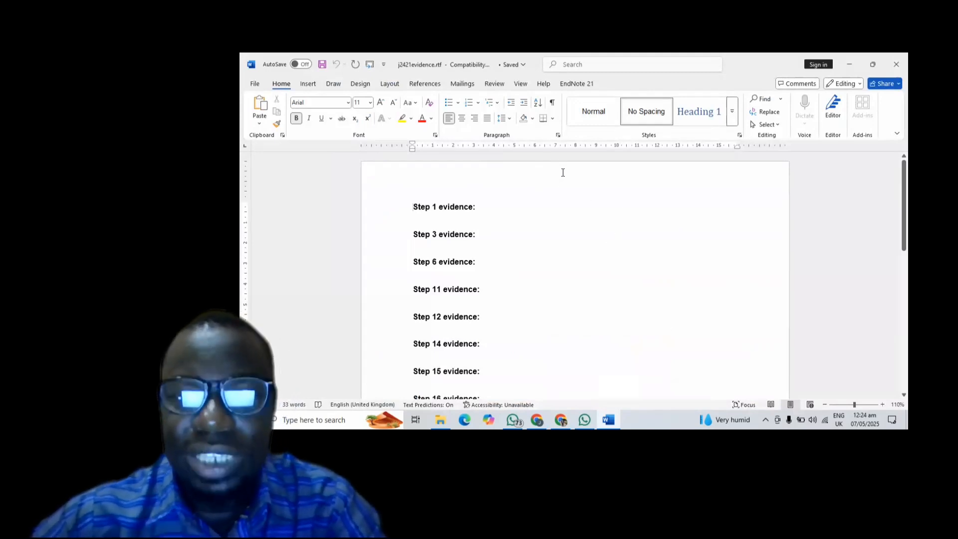
- Right-align the page header, enter the candidate's name, centre and candidate numbers, then close it
{"action": "scroll", "coordinate": [563, 172], "scroll_direction": "up", "scroll_amount": 3}
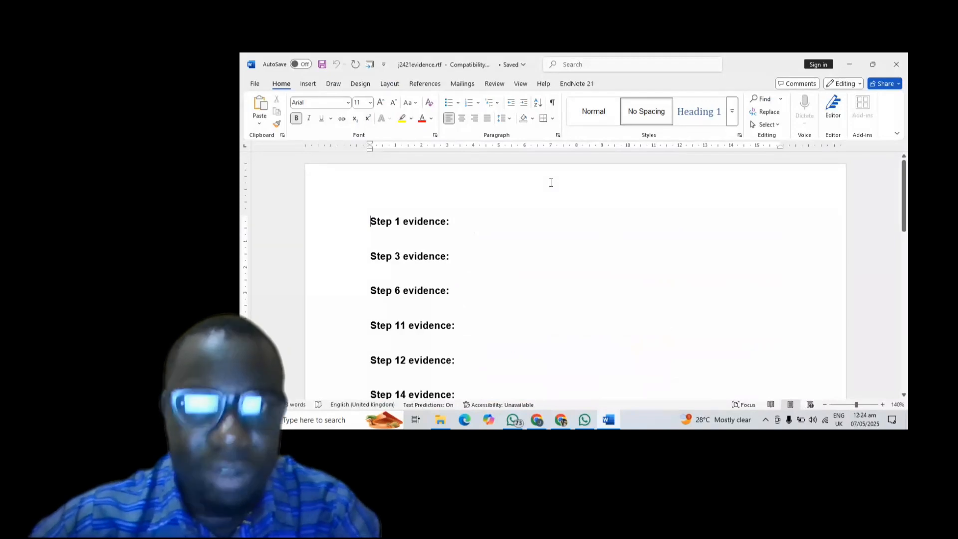
{"action": "key", "text": "End"}
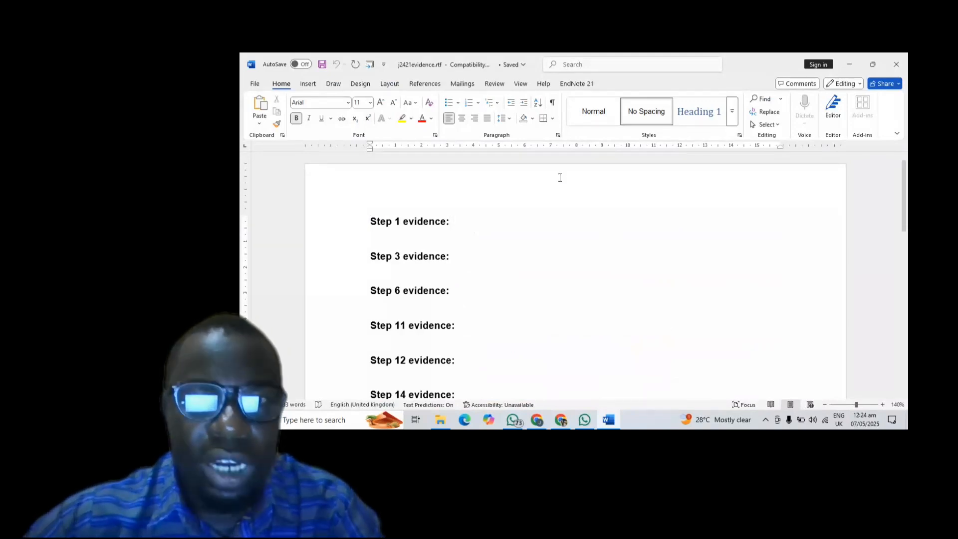
{"action": "double_click", "coordinate": [561, 177]}
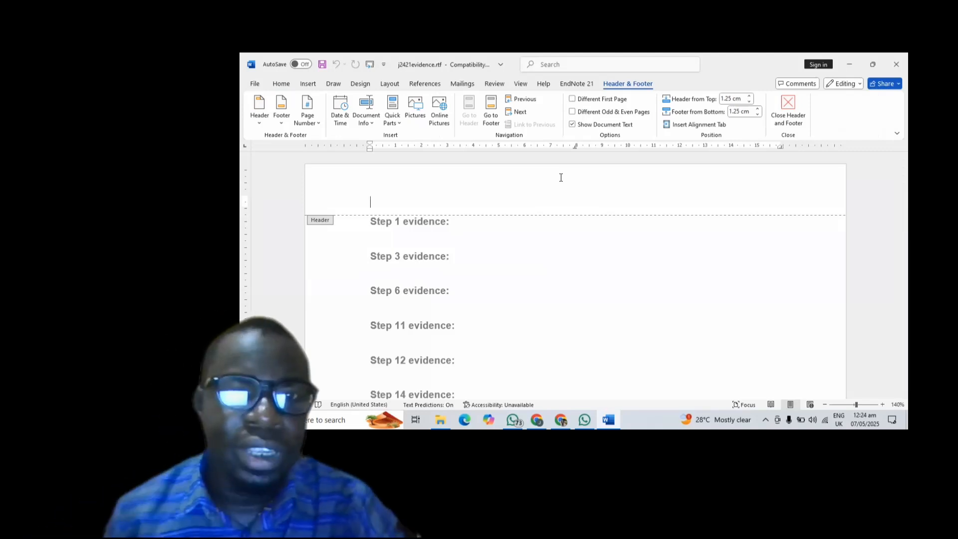
{"action": "left_click", "coordinate": [287, 82]}
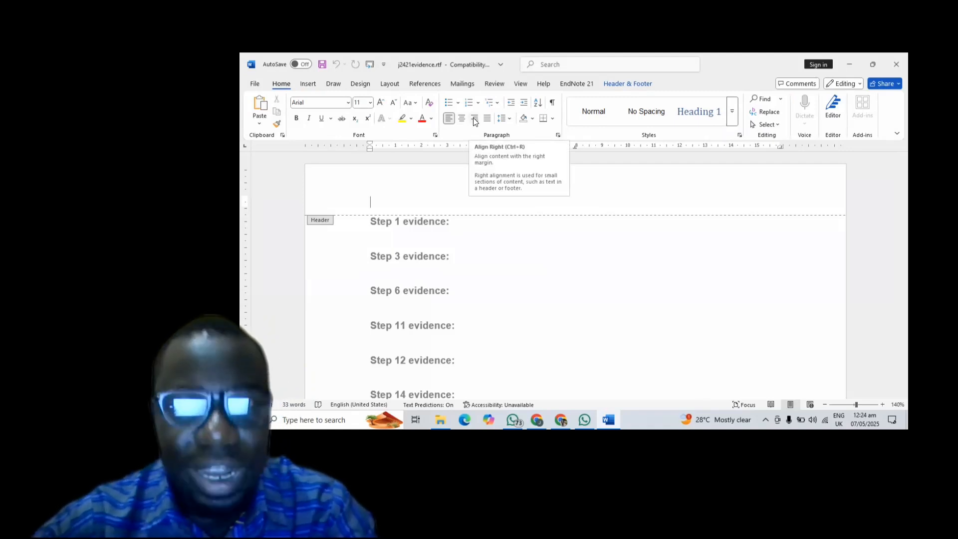
{"action": "left_click", "coordinate": [475, 120]}
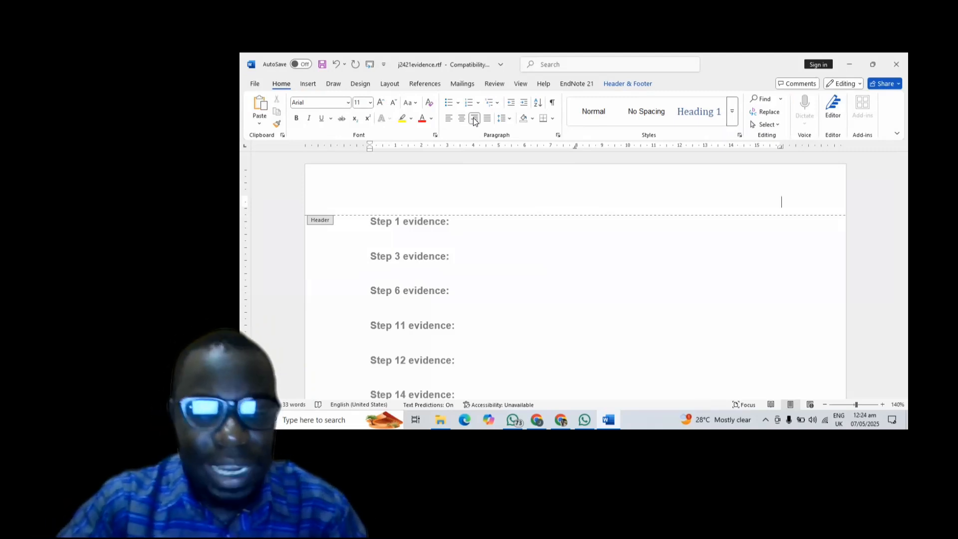
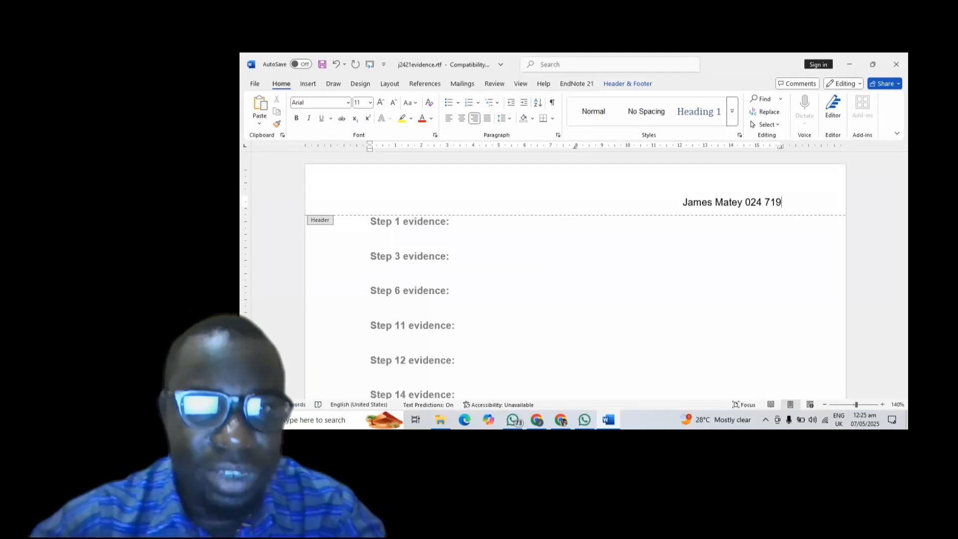
{"action": "double_click", "coordinate": [491, 275]}
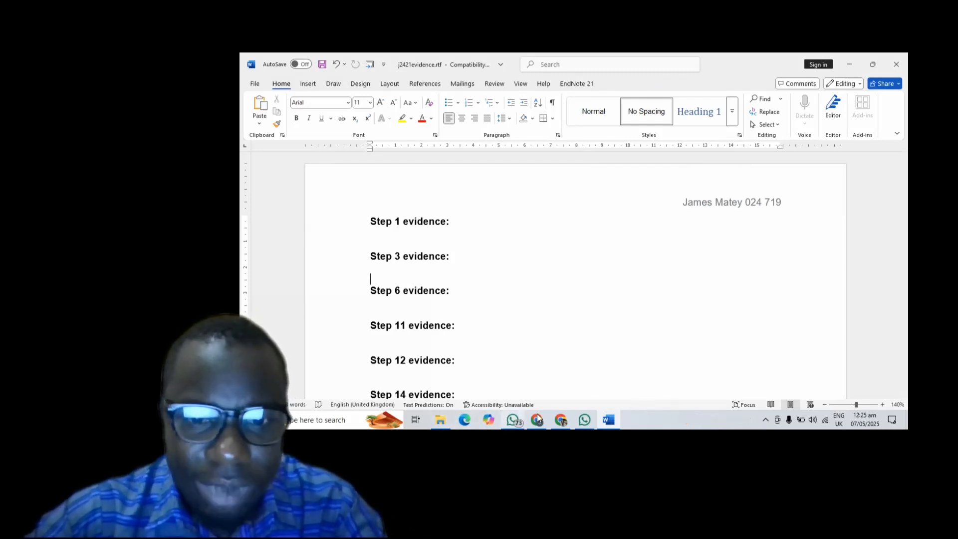
- In the question paper, clear the earlier highlight and highlight the required file name EVIDENCE
{"action": "left_click", "coordinate": [561, 419]}
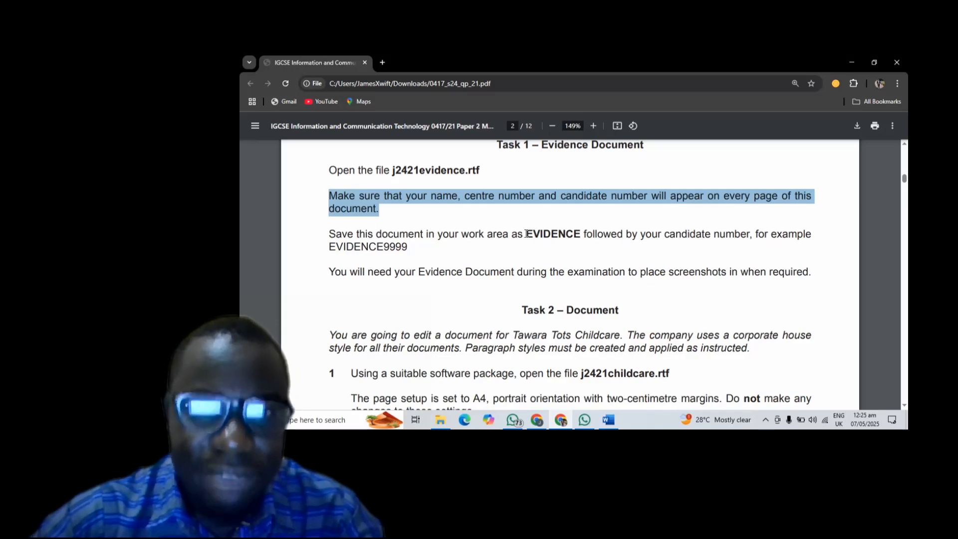
{"action": "left_click", "coordinate": [547, 233]}
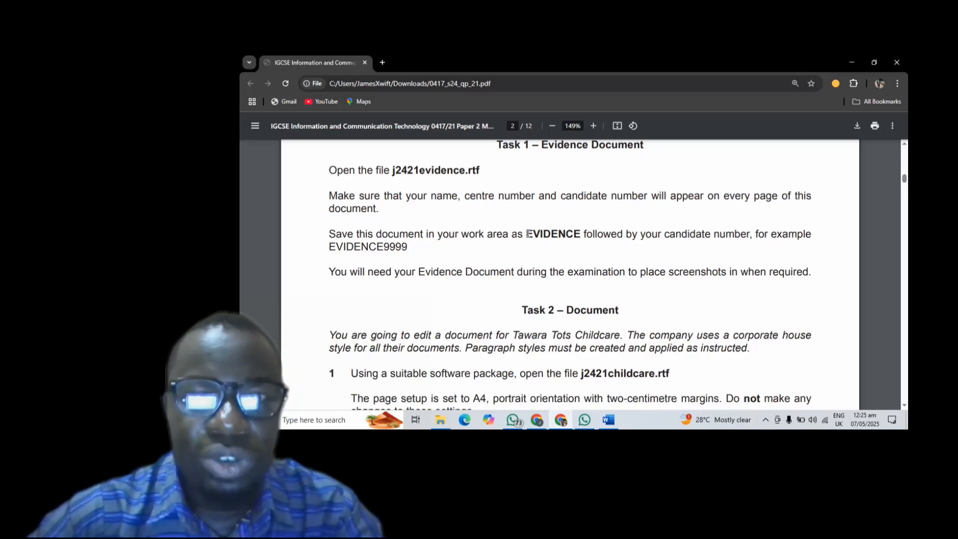
{"action": "left_click_drag", "start_coordinate": [527, 234], "coordinate": [576, 233]}
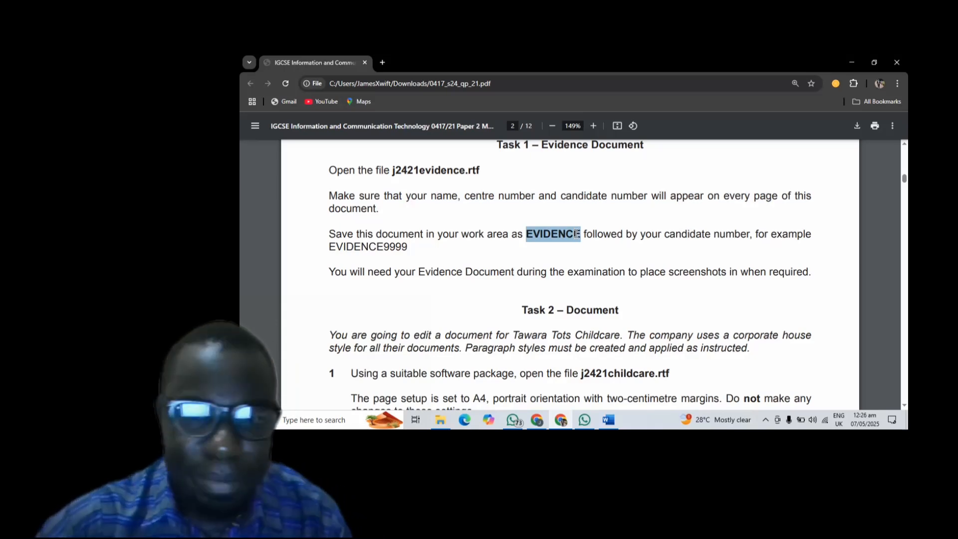
- Save the evidence document as EVIDENCE719 in Word Document (*.docx) format
{"action": "mouse_move", "coordinate": [605, 419]}
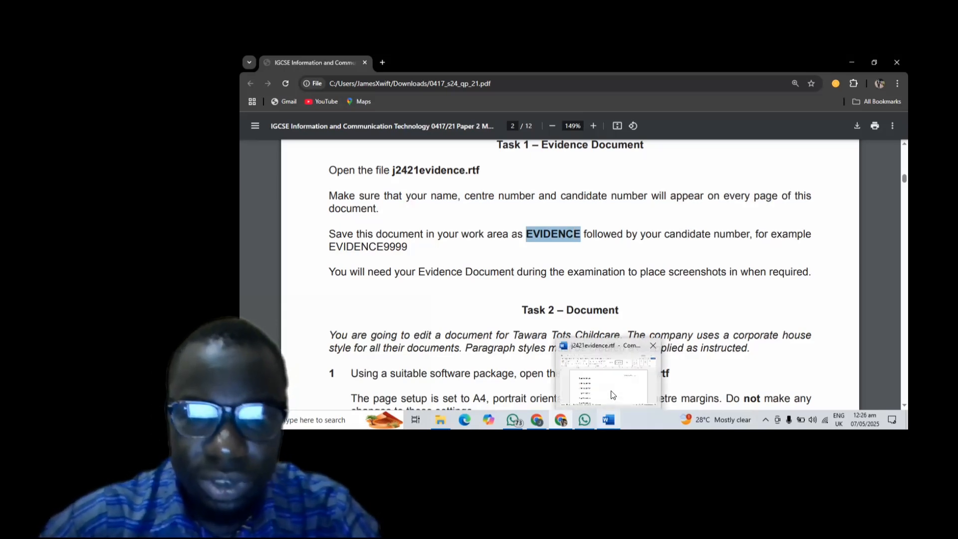
{"action": "left_click", "coordinate": [613, 395]}
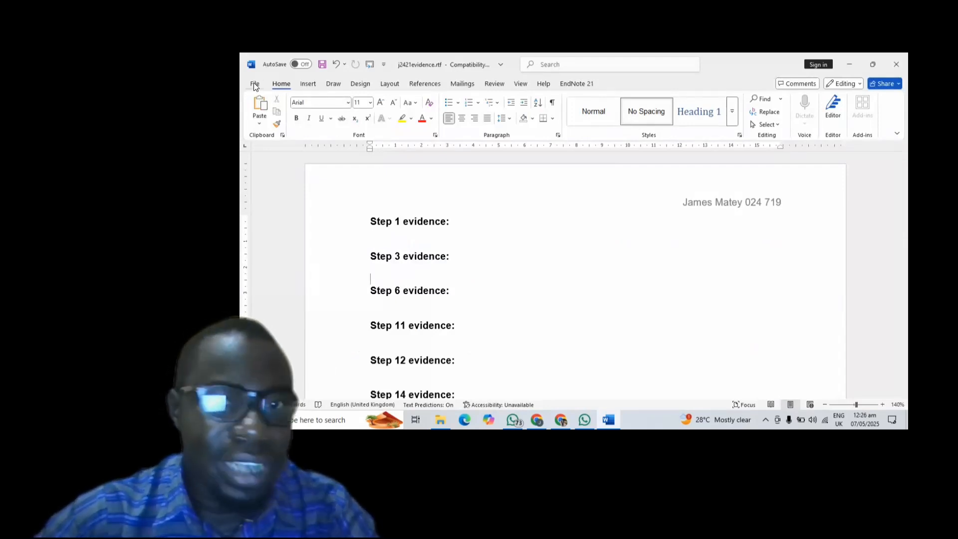
{"action": "left_click", "coordinate": [254, 85]}
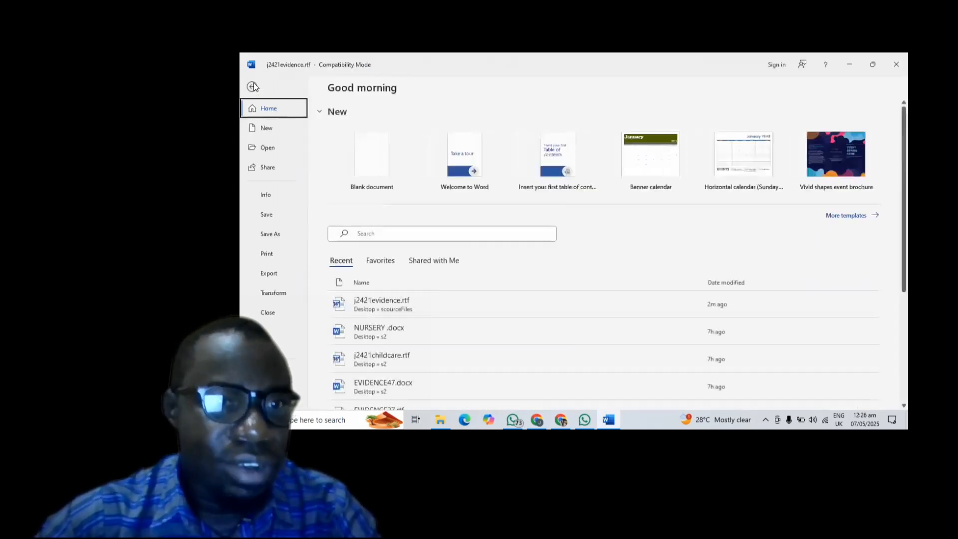
{"action": "left_click", "coordinate": [266, 235]}
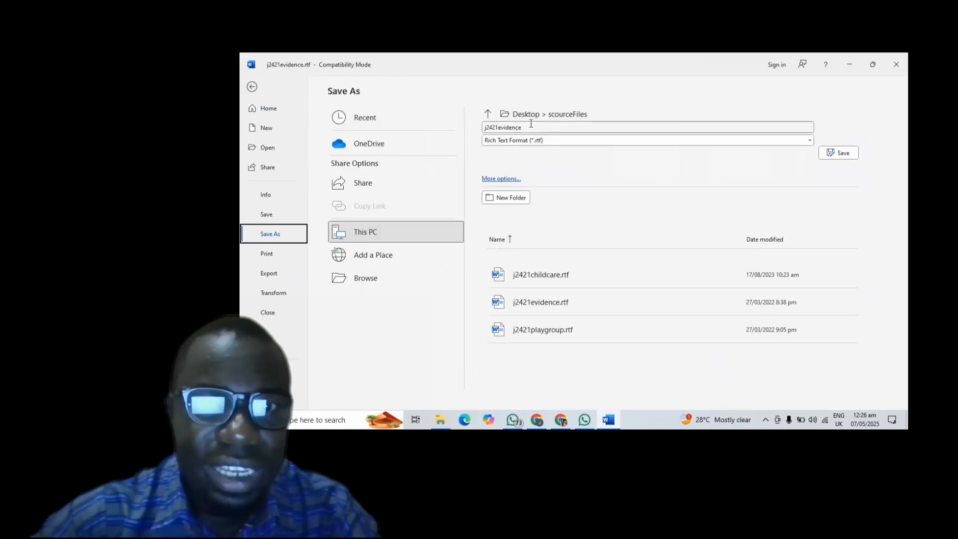
{"action": "left_click", "coordinate": [494, 129]}
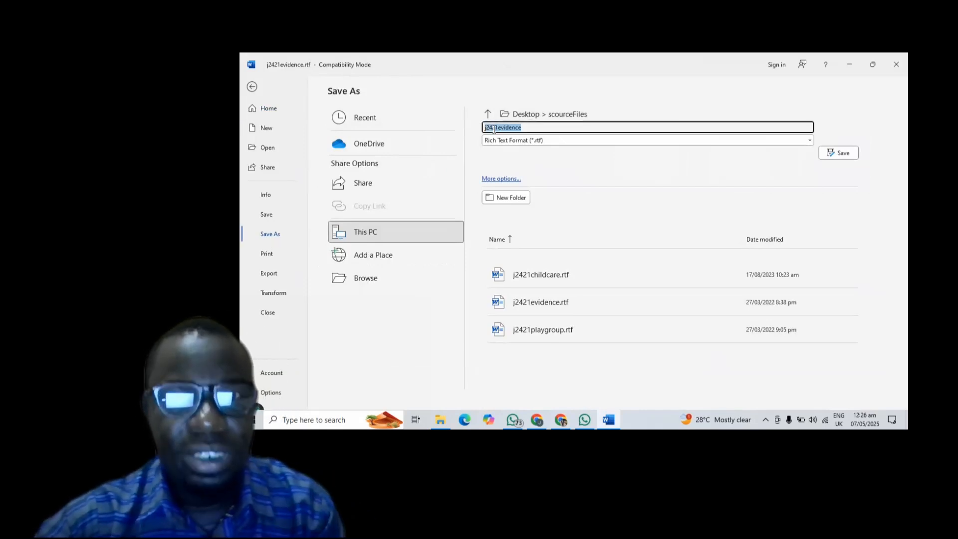
{"action": "type", "text": "EVIDENCE"}
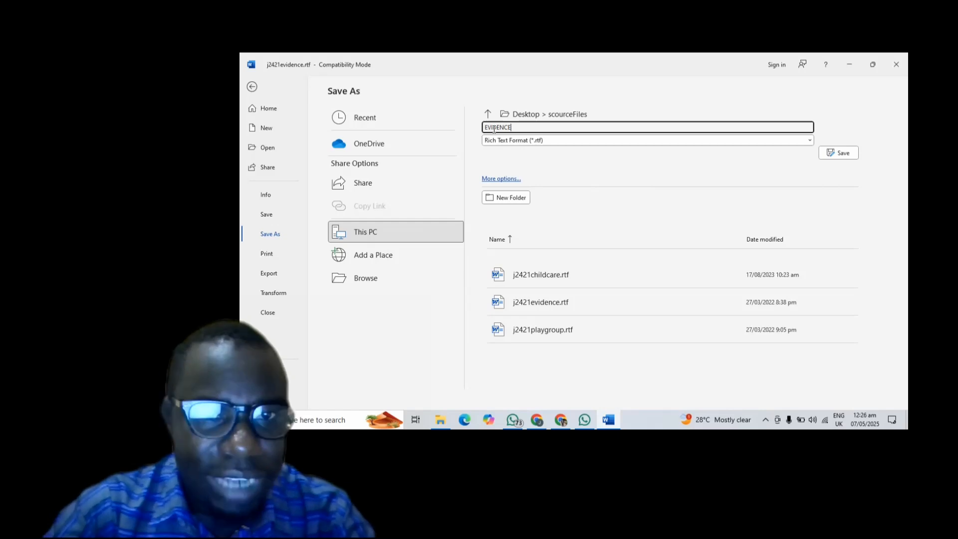
{"action": "type", "text": "71"}
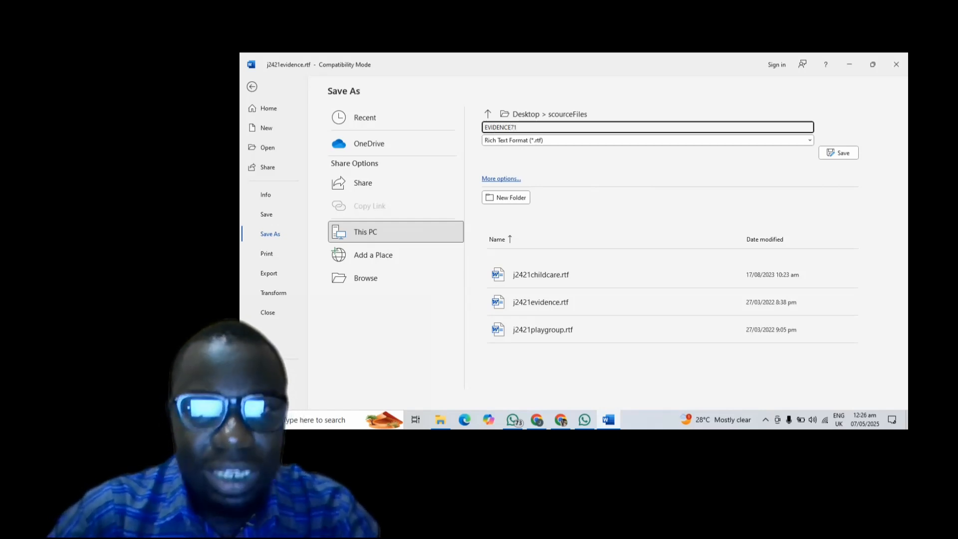
{"action": "type", "text": "9"}
{"action": "left_click", "coordinate": [532, 140]}
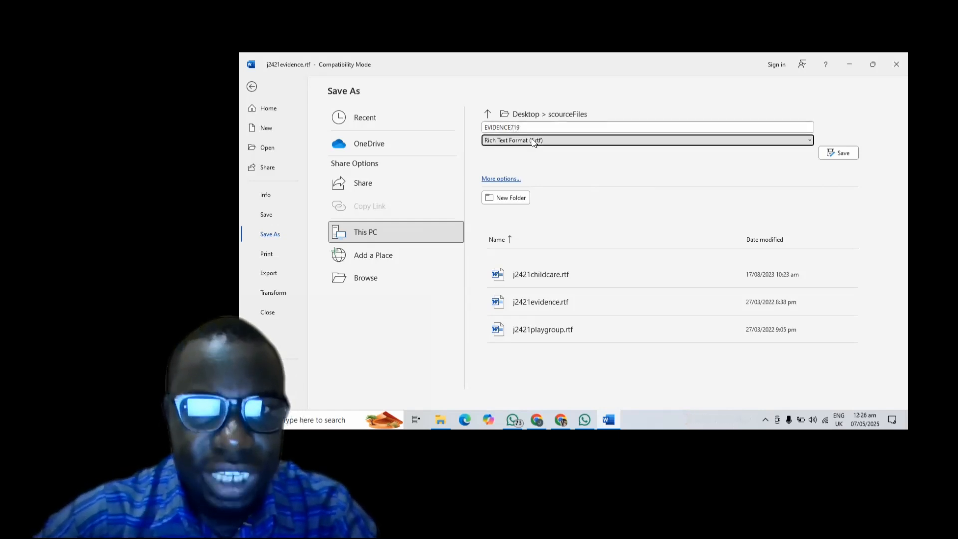
{"action": "left_click", "coordinate": [521, 151]}
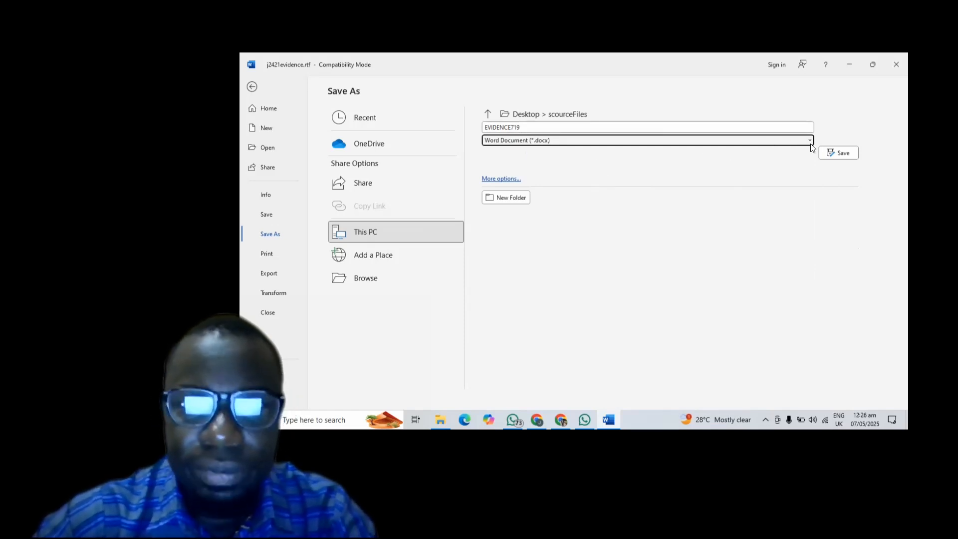
{"action": "left_click", "coordinate": [832, 150]}
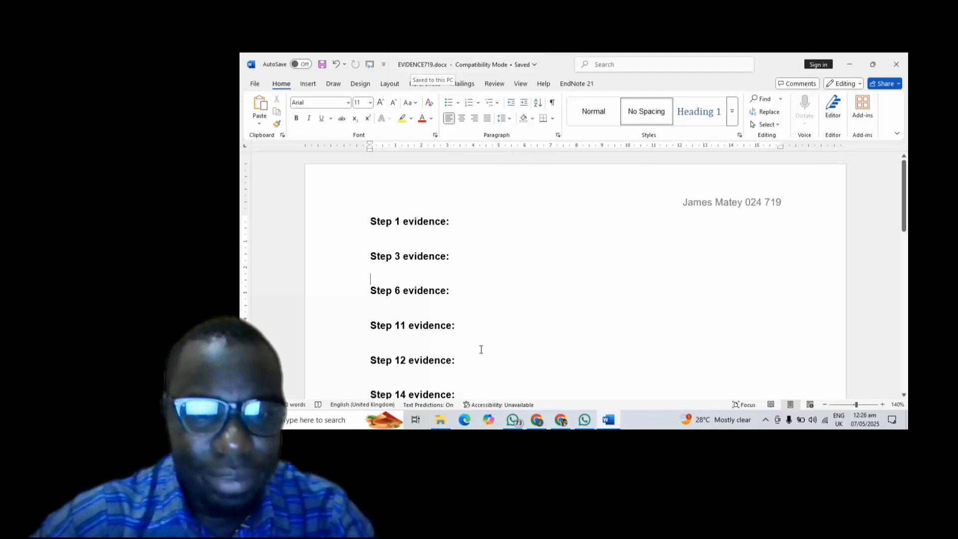
- Scroll the question paper to Task 2 step 1 about saving j2421childcare.rtf as NURSERY
{"action": "left_click", "coordinate": [560, 418]}
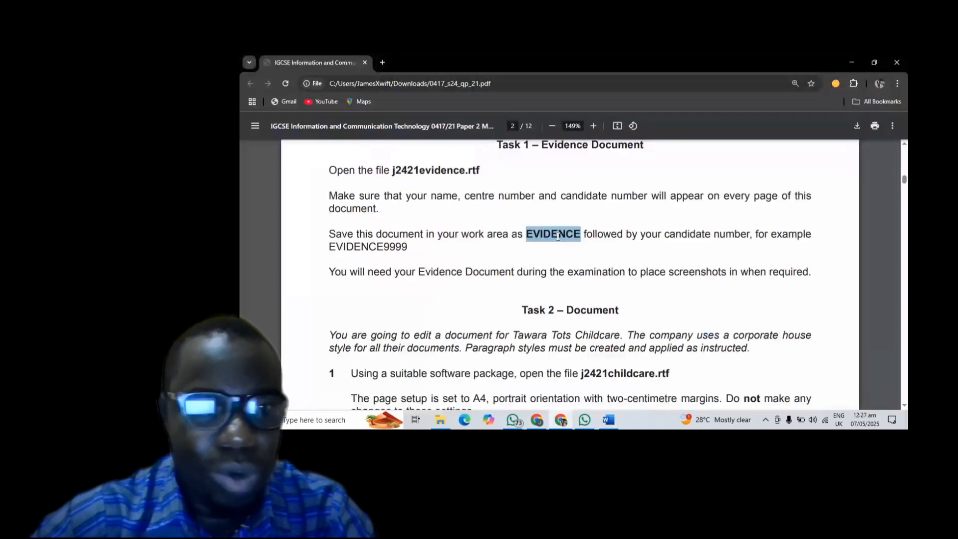
{"action": "scroll", "coordinate": [558, 237], "scroll_direction": "down", "scroll_amount": 3}
{"action": "scroll", "coordinate": [558, 237], "scroll_direction": "up", "scroll_amount": 1}
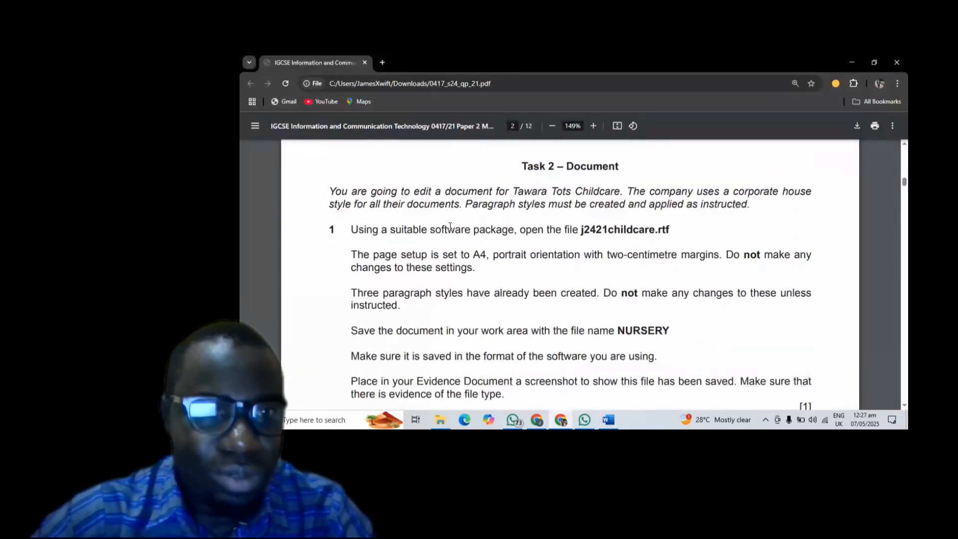
{"action": "scroll", "coordinate": [469, 223], "scroll_direction": "down", "scroll_amount": 1}
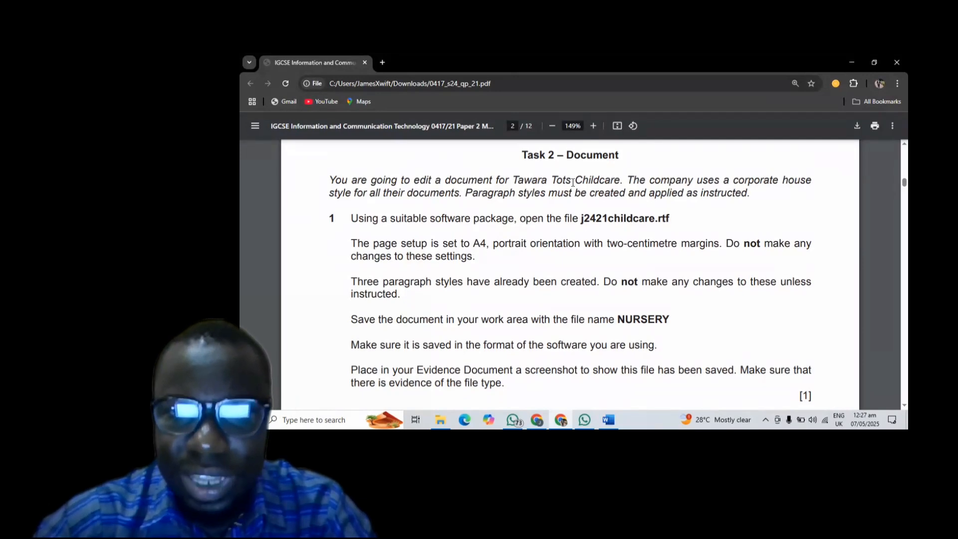
{"action": "scroll", "coordinate": [573, 182], "scroll_direction": "down", "scroll_amount": 1}
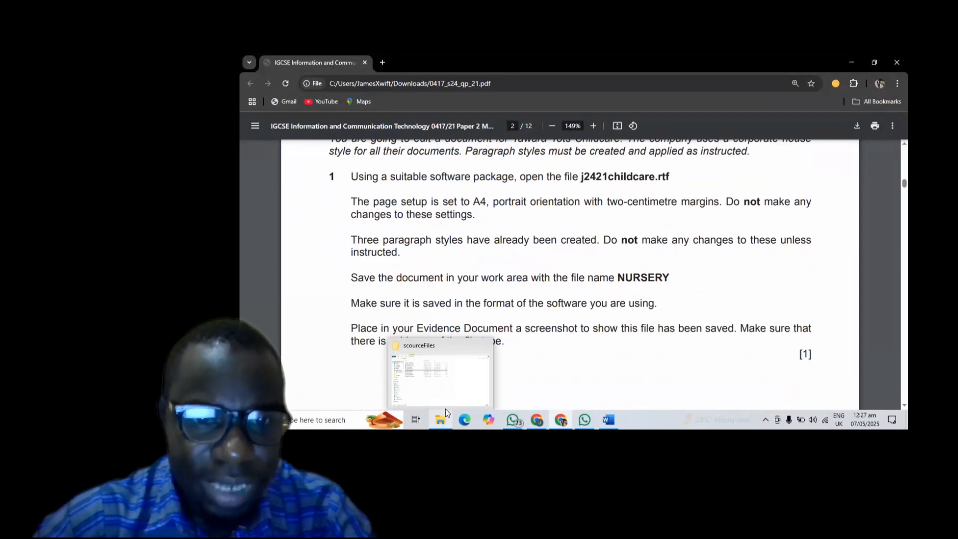
- Open j2421childcare.rtf in Word from the scourceFiles folder in File Explorer
{"action": "left_click", "coordinate": [447, 406]}
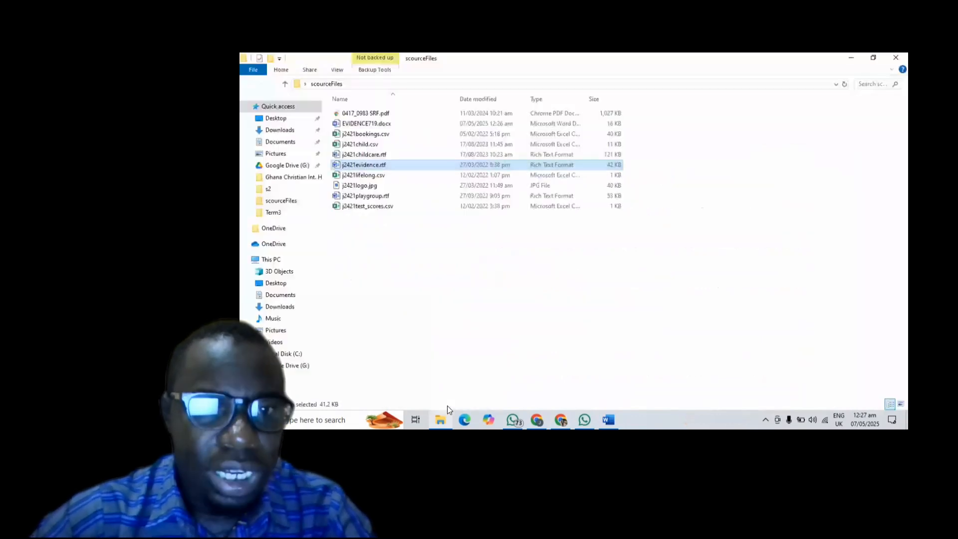
{"action": "double_click", "coordinate": [364, 155]}
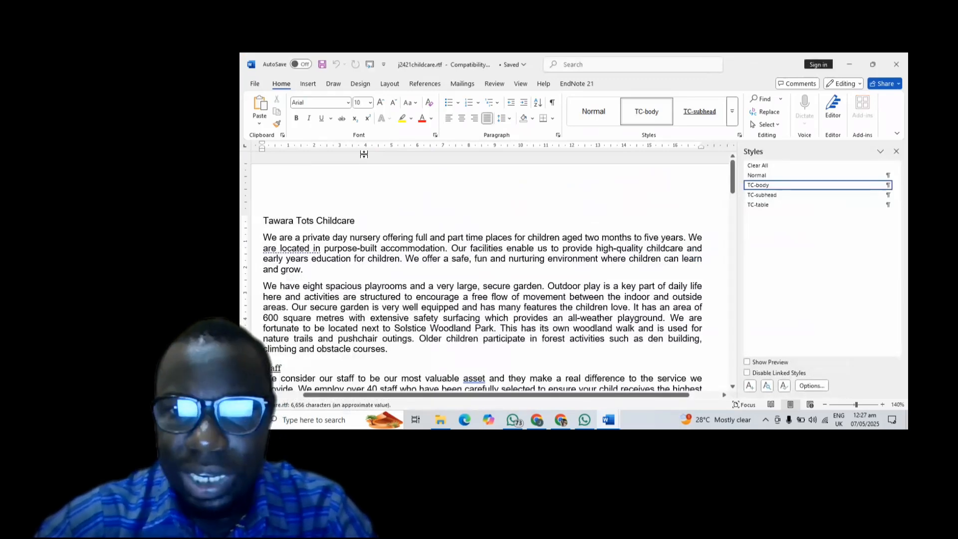
- Close the Styles pane, scroll to the Staff section, and return to the question paper
{"action": "left_click", "coordinate": [896, 151]}
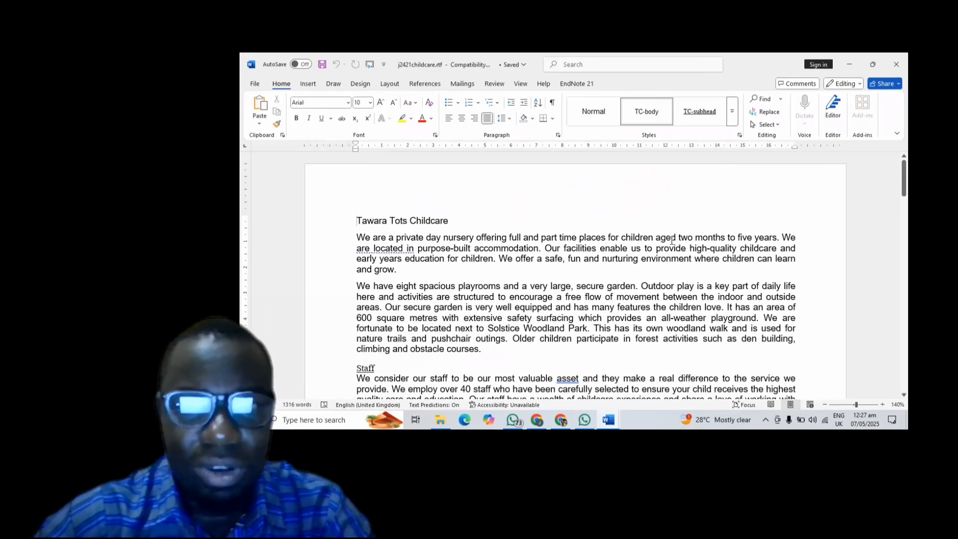
{"action": "scroll", "coordinate": [671, 239], "scroll_direction": "down", "scroll_amount": 2}
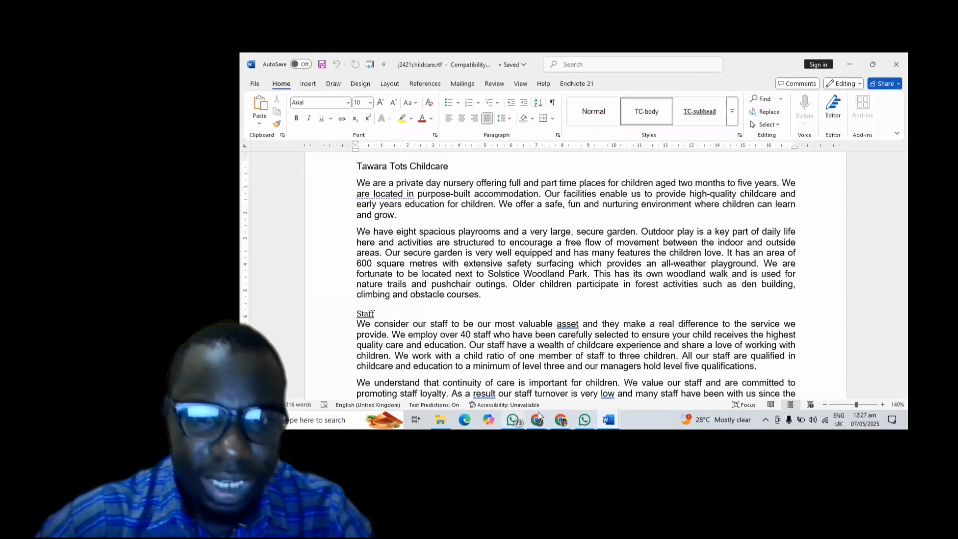
{"action": "left_click", "coordinate": [567, 385]}
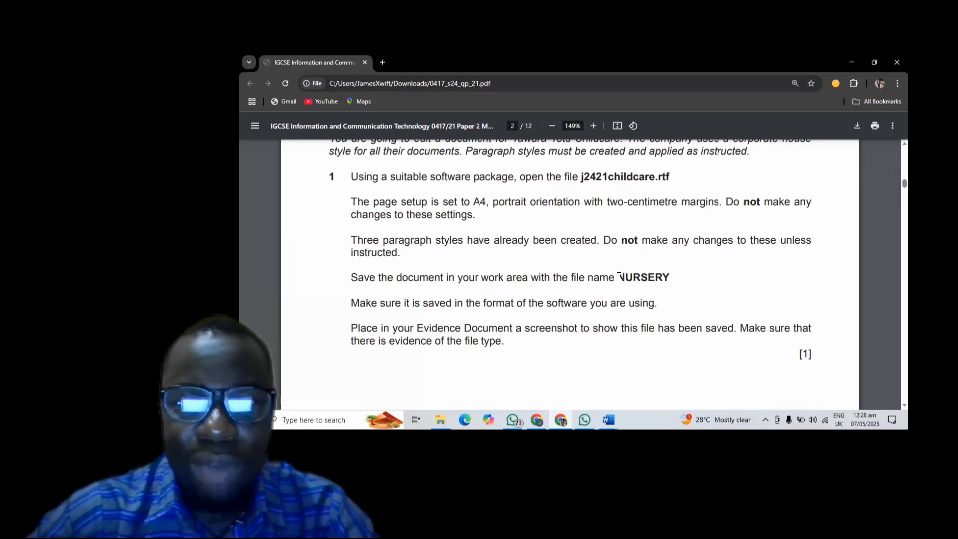
- Highlight the required file name NURSERY in the Task 2 instructions of the PDF
{"action": "left_click_drag", "start_coordinate": [617, 277], "coordinate": [678, 277]}
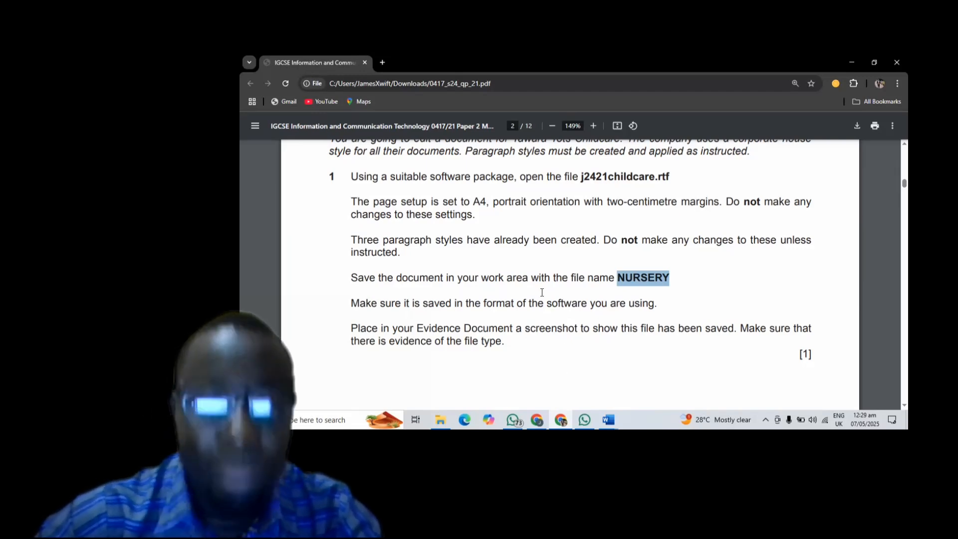
- Save the childcare document as NURSERY, choosing the Word Document (*.docx) file type
{"action": "mouse_move", "coordinate": [611, 418]}
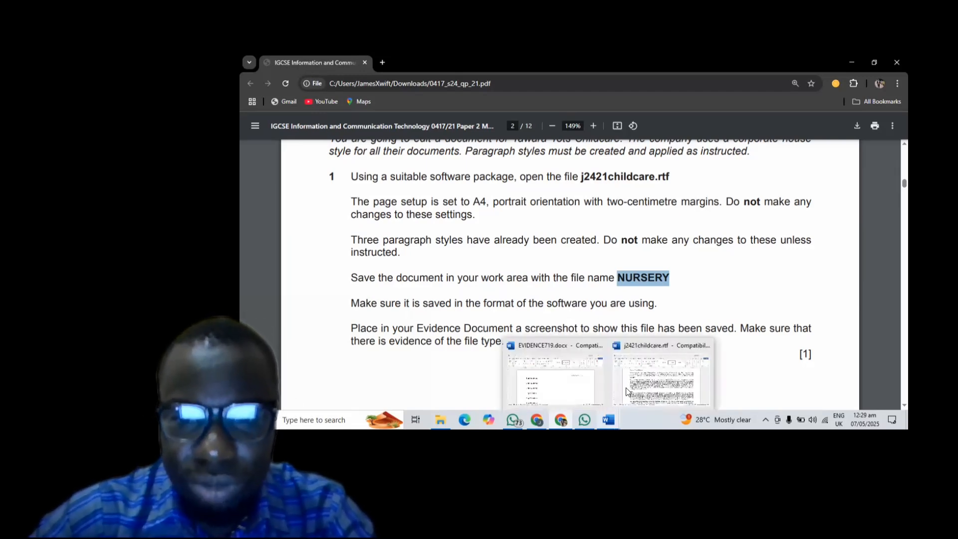
{"action": "left_click", "coordinate": [648, 380]}
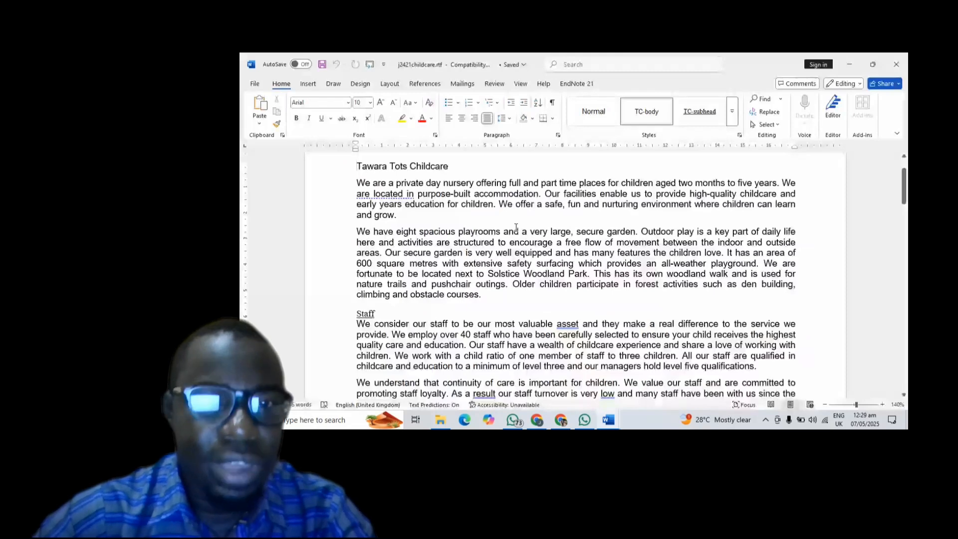
{"action": "scroll", "coordinate": [516, 228], "scroll_direction": "up", "scroll_amount": 2}
{"action": "scroll", "coordinate": [516, 227], "scroll_direction": "down", "scroll_amount": 3}
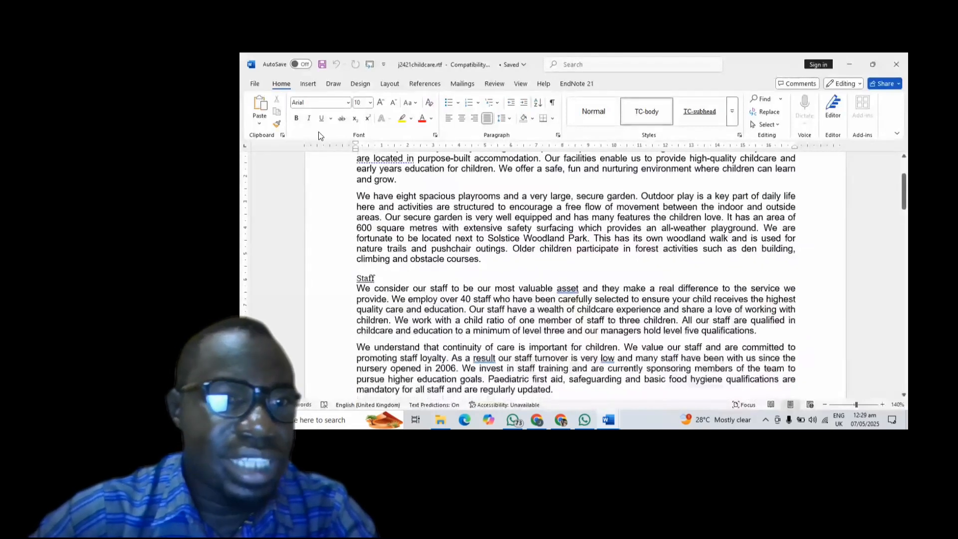
{"action": "scroll", "coordinate": [516, 228], "scroll_direction": "up", "scroll_amount": 3}
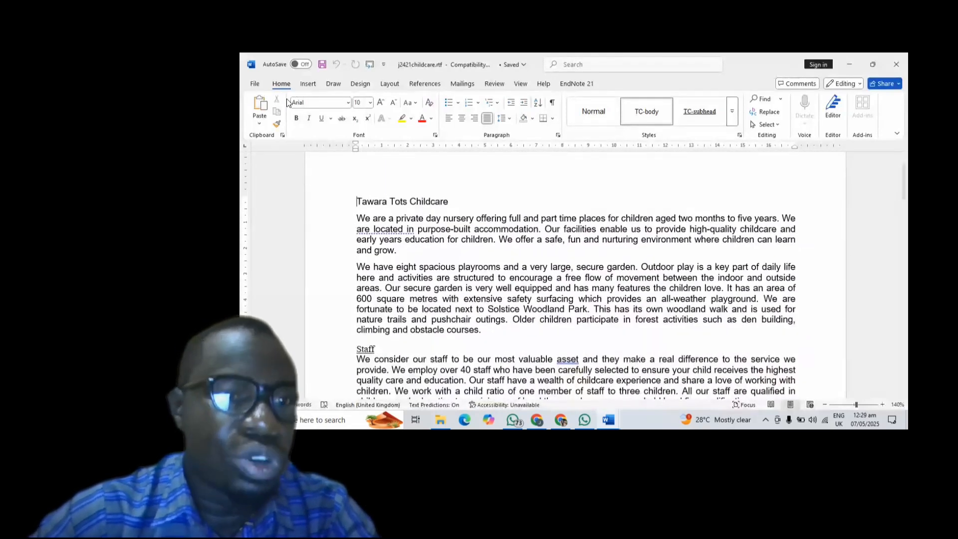
{"action": "left_click", "coordinate": [255, 84]}
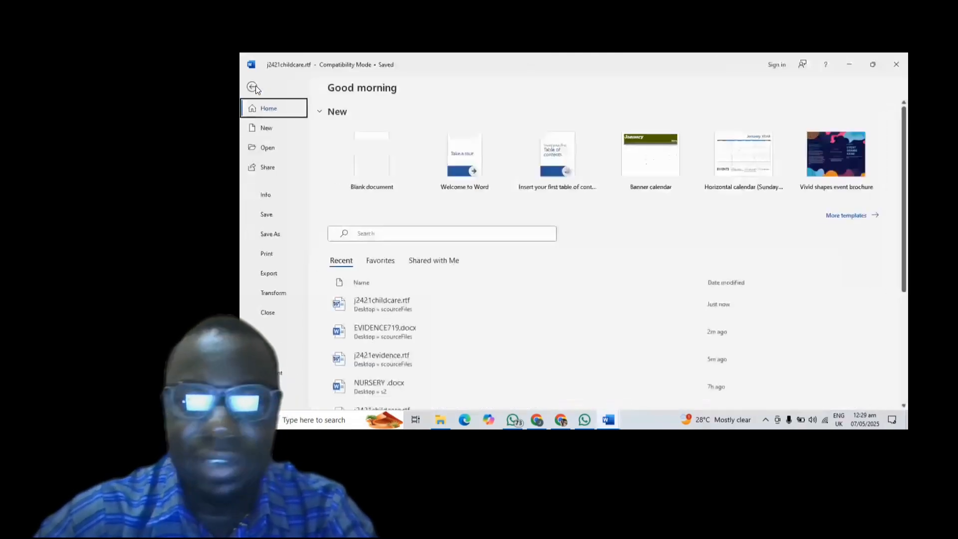
{"action": "left_click", "coordinate": [277, 235]}
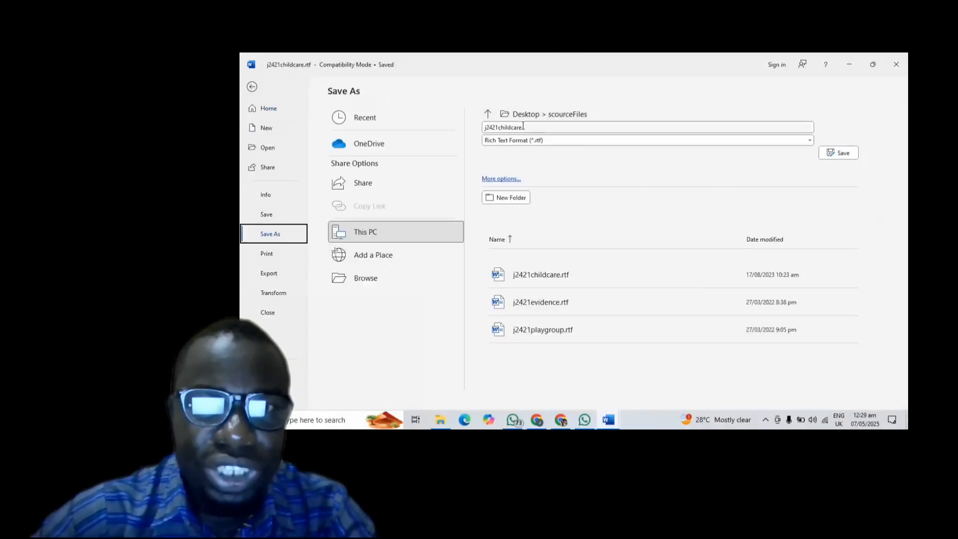
{"action": "left_click", "coordinate": [523, 125]}
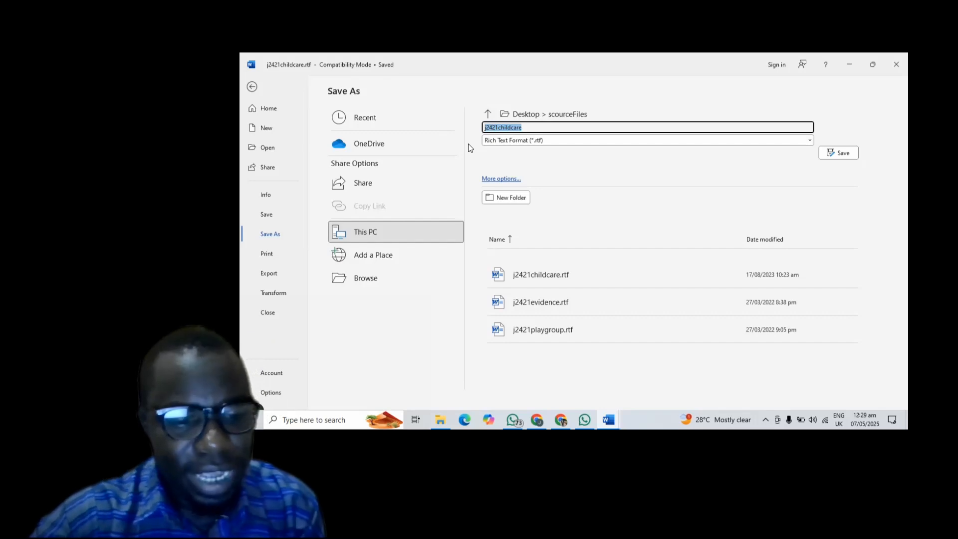
{"action": "type", "text": "NURSERY"}
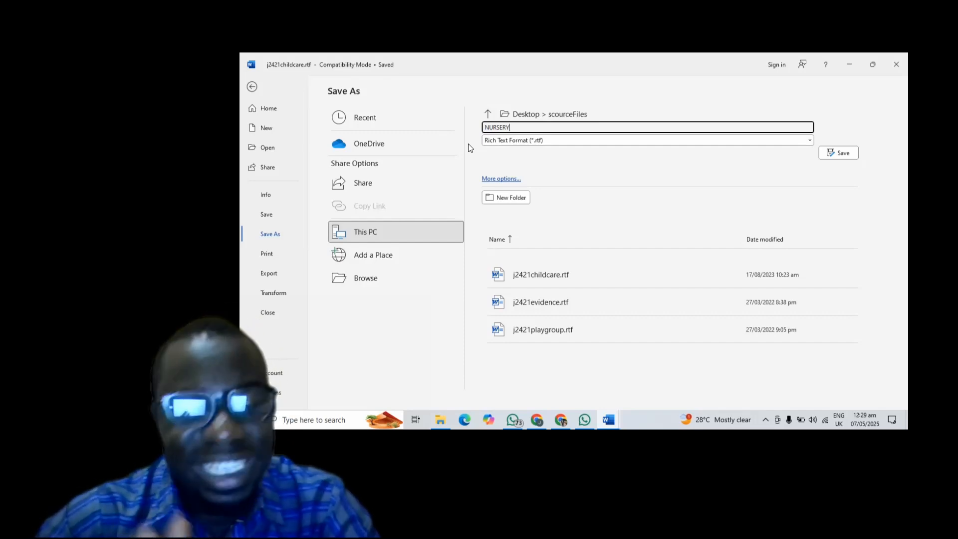
{"action": "left_click", "coordinate": [525, 140]}
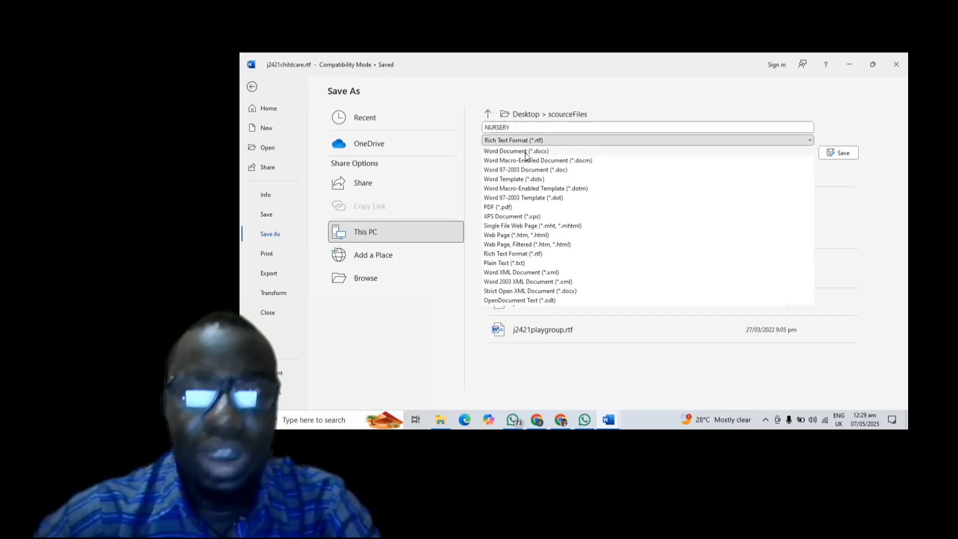
{"action": "left_click", "coordinate": [525, 153]}
{"action": "left_click", "coordinate": [838, 152]}
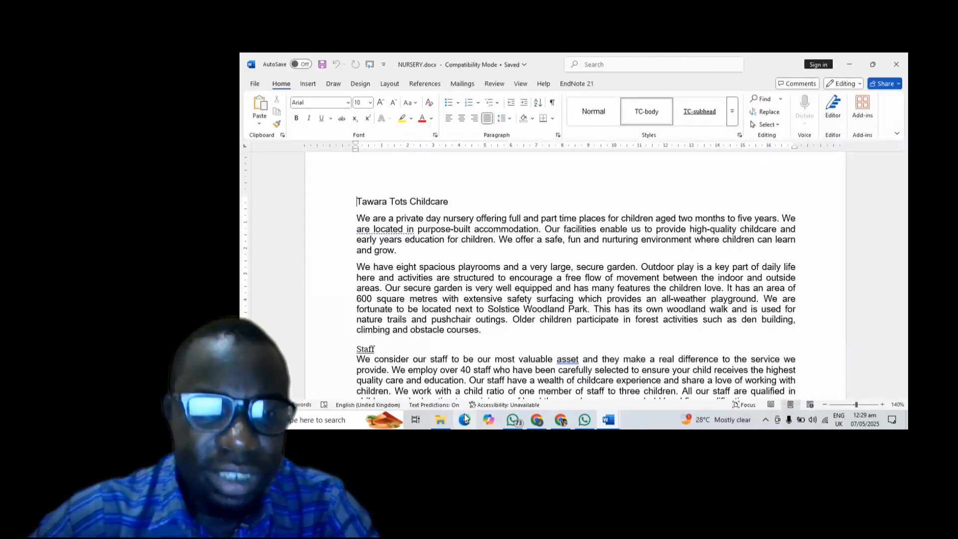
{"action": "left_click", "coordinate": [556, 417]}
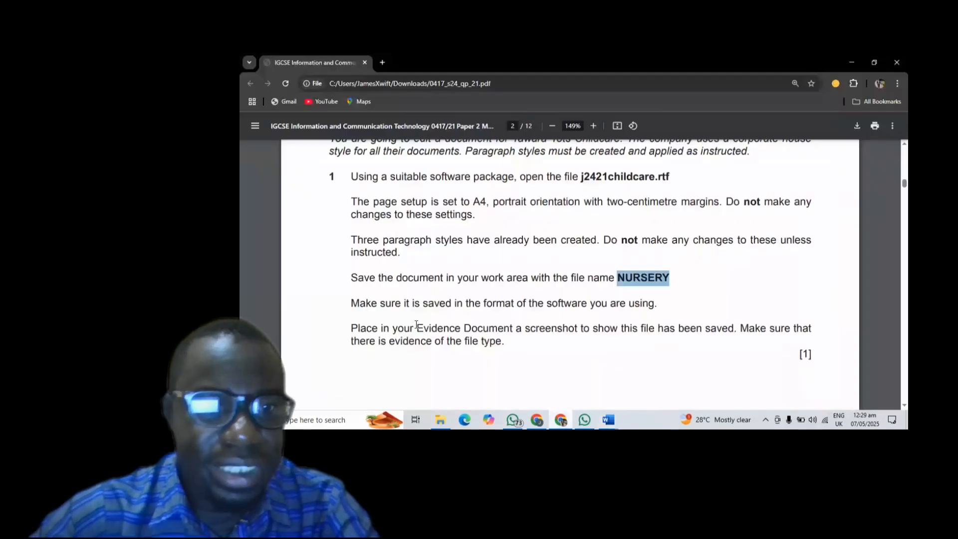
{"action": "scroll", "coordinate": [477, 286], "scroll_direction": "down", "scroll_amount": 3}
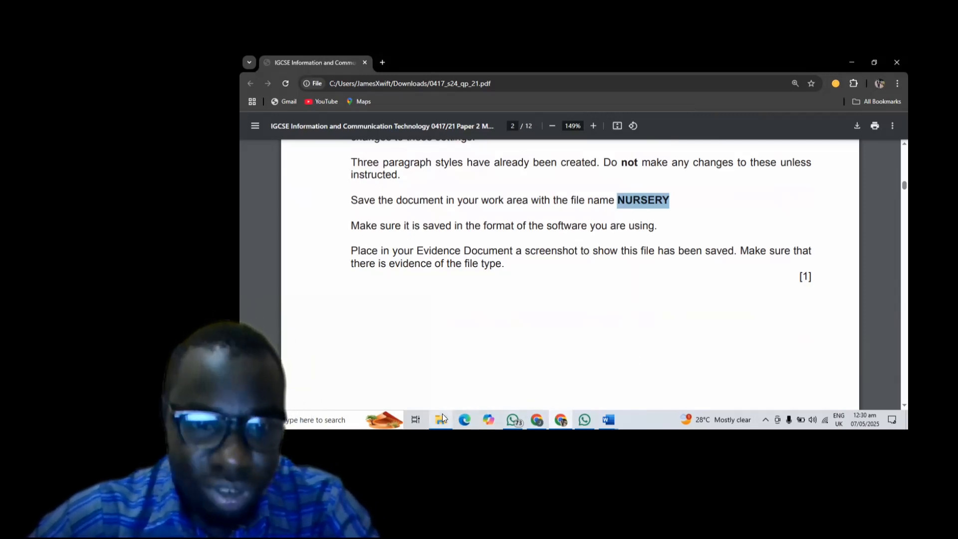
- Snip a screenshot of the scourceFiles folder window listing NURSERY.docx as a Word document
{"action": "mouse_move", "coordinate": [442, 414]}
{"action": "left_click", "coordinate": [458, 381]}
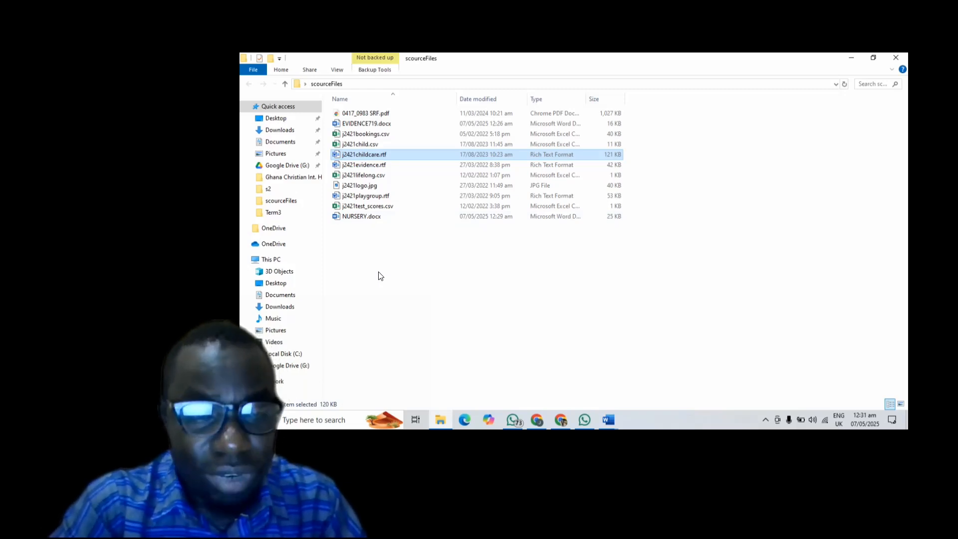
{"action": "key", "text": "super+shift+s"}
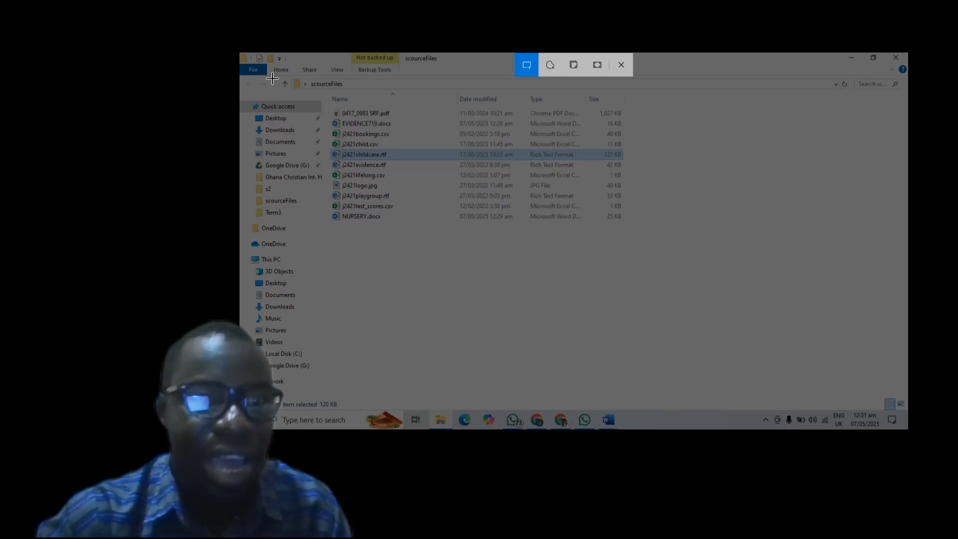
{"action": "left_click_drag", "start_coordinate": [270, 76], "coordinate": [738, 299]}
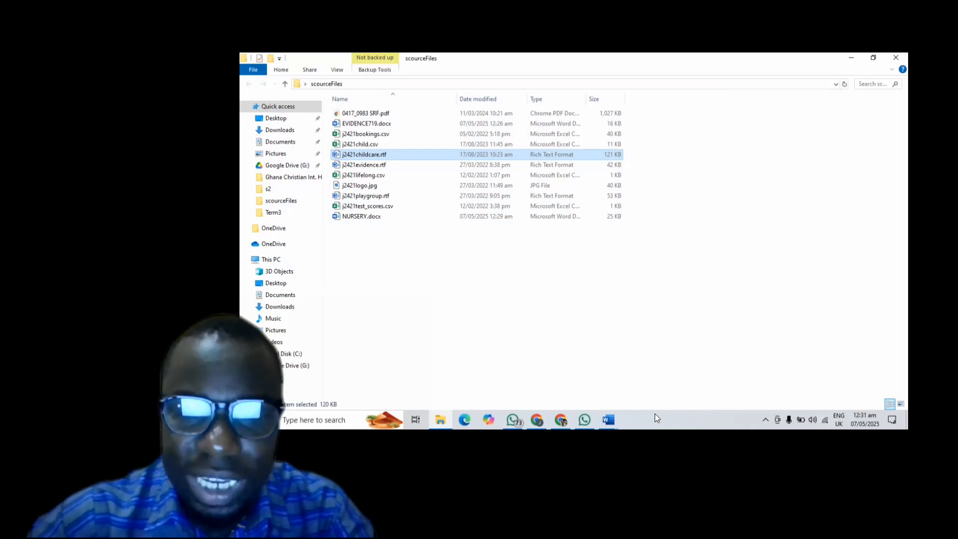
- Paste the folder screenshot under Step 1 evidence in EVIDENCE719.docx
{"action": "mouse_move", "coordinate": [608, 420]}
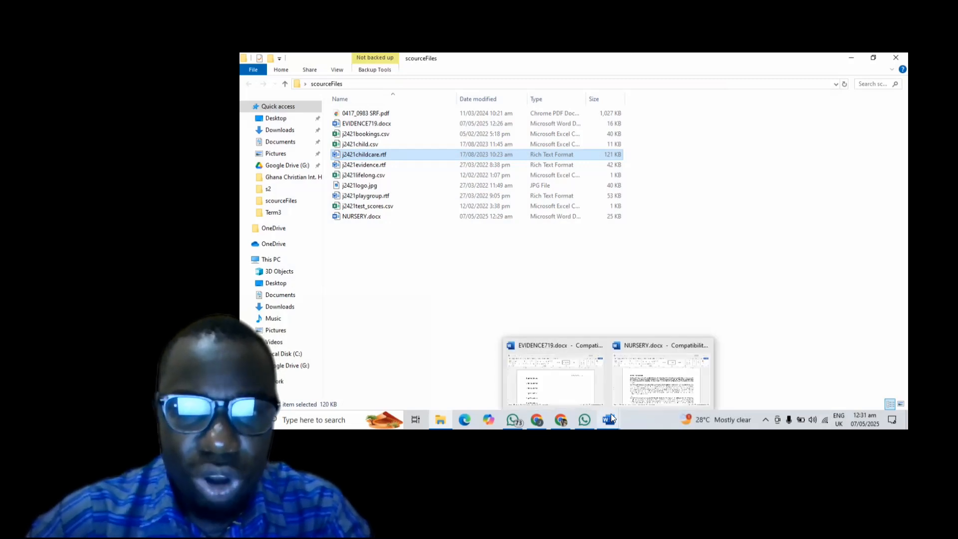
{"action": "left_click", "coordinate": [567, 391]}
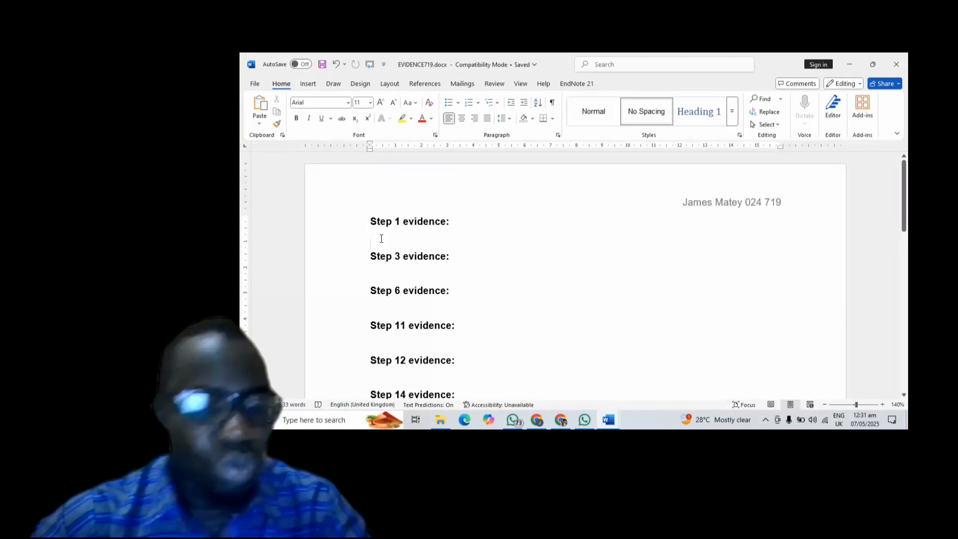
{"action": "key", "text": "ctrl+v"}
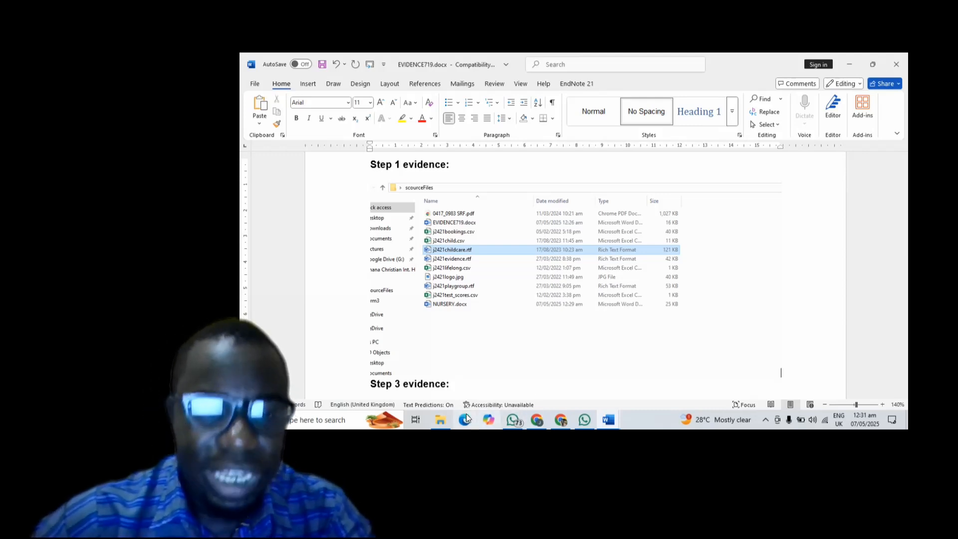
- Return to the exam PDF and scroll down to question 2 on the header and footer
{"action": "mouse_move", "coordinate": [559, 419]}
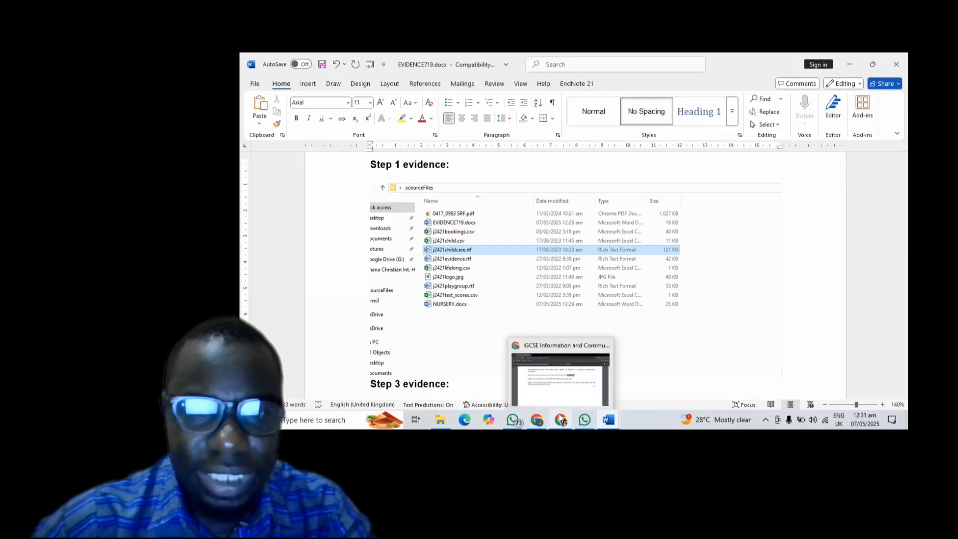
{"action": "left_click", "coordinate": [558, 389]}
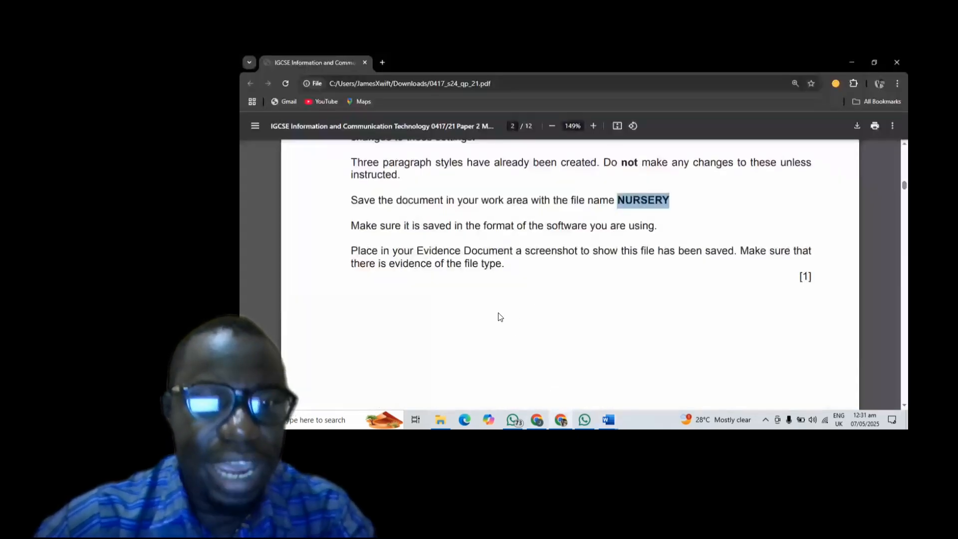
{"action": "scroll", "coordinate": [498, 312], "scroll_direction": "down", "scroll_amount": 8}
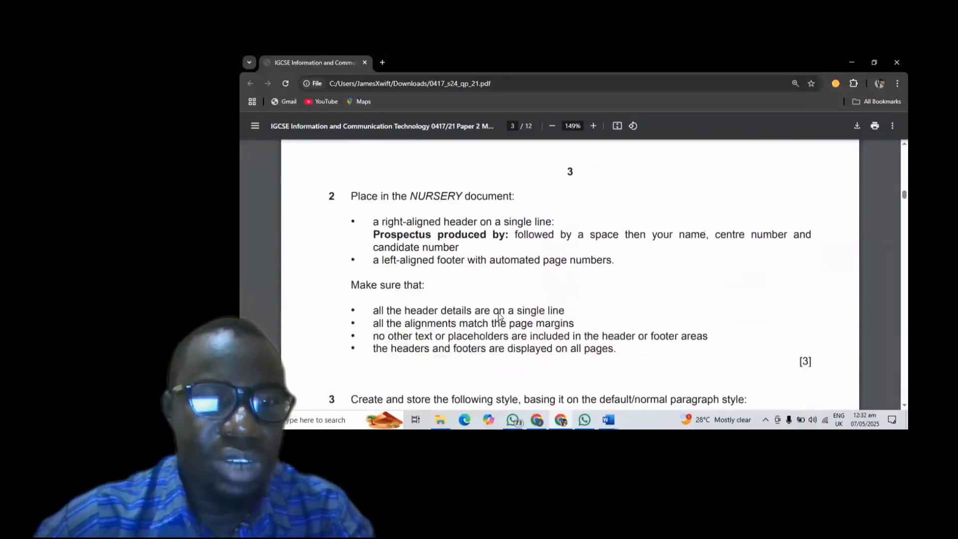
{"action": "scroll", "coordinate": [498, 312], "scroll_direction": "down", "scroll_amount": 1}
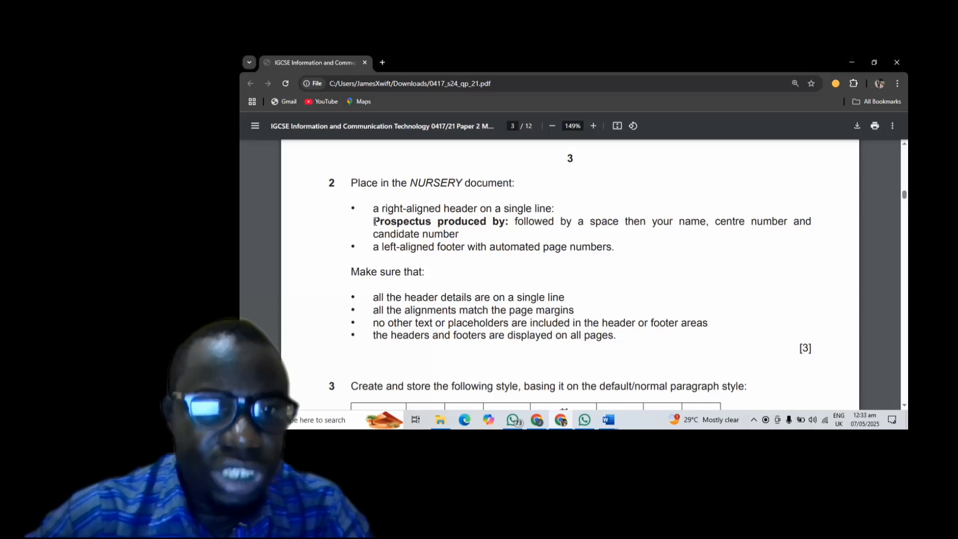
- Select 'Prospectus produced by:' in the PDF, then switch back to the NURSERY document
{"action": "left_click_drag", "start_coordinate": [375, 221], "coordinate": [507, 222]}
{"action": "key", "text": "ctrl+c"}
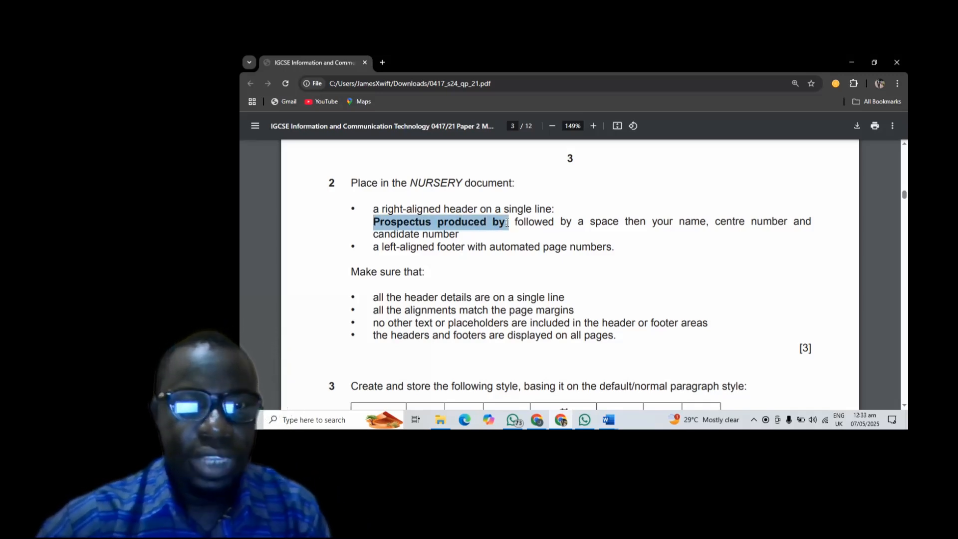
{"action": "mouse_move", "coordinate": [612, 418]}
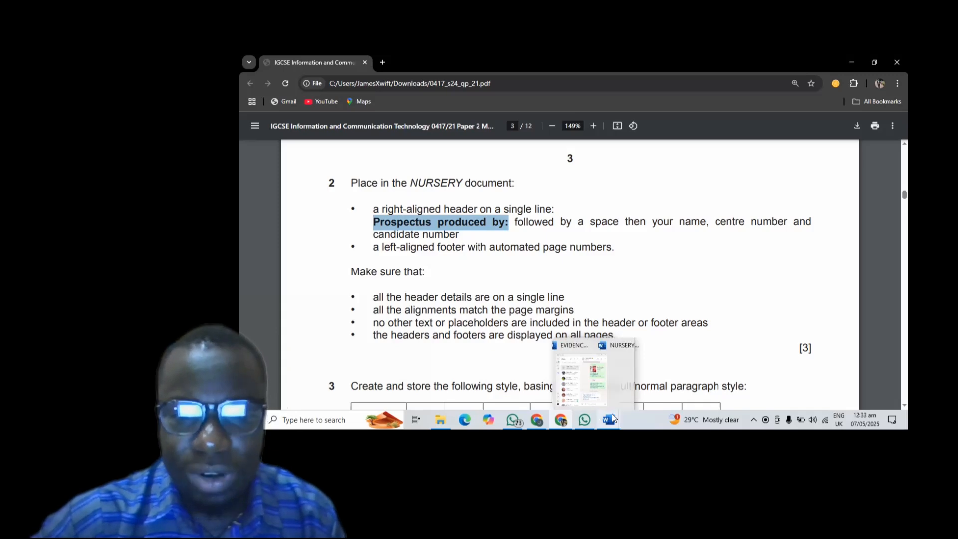
{"action": "left_click", "coordinate": [657, 394]}
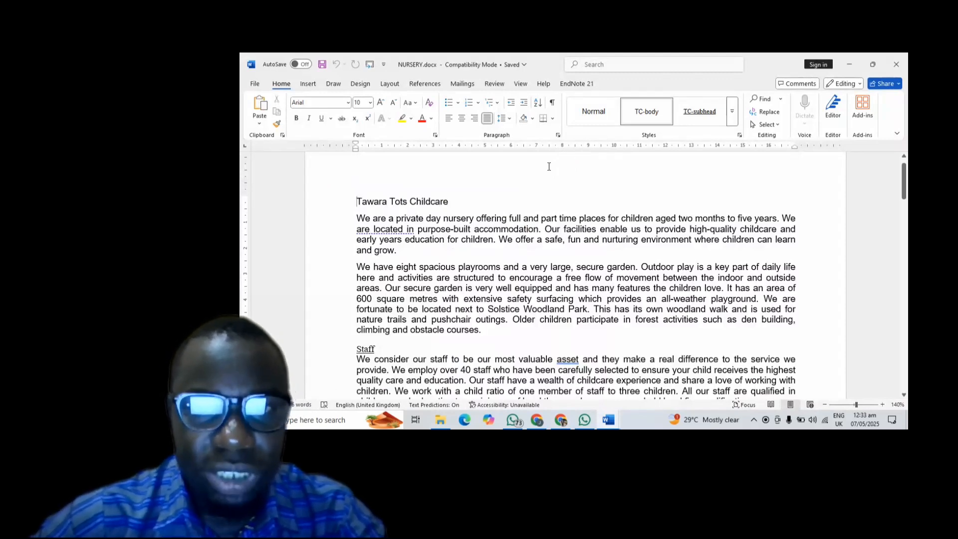
- Enter a right-aligned header: pasted 'Prospectus produced by:' plus the candidate's name, centre and candidate numbers
{"action": "key", "text": "End"}
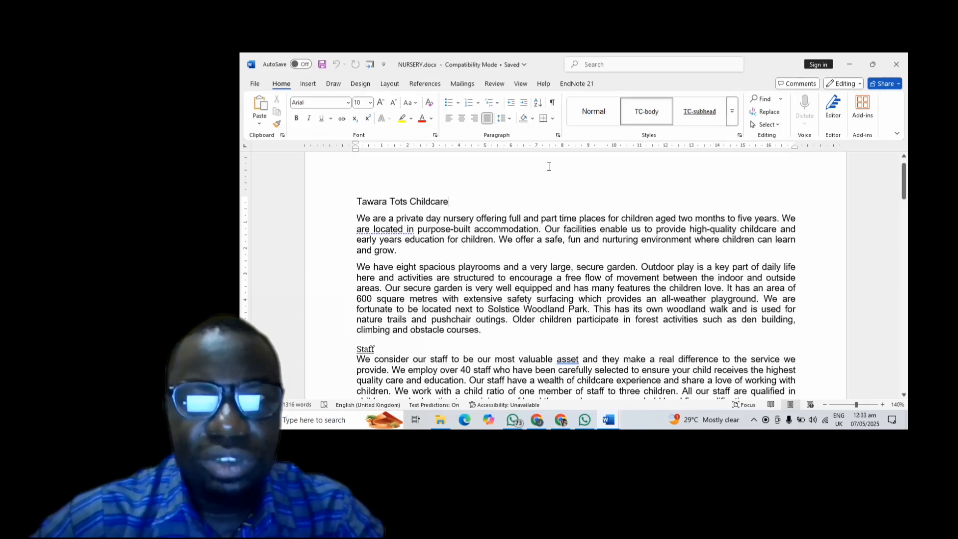
{"action": "double_click", "coordinate": [548, 166]}
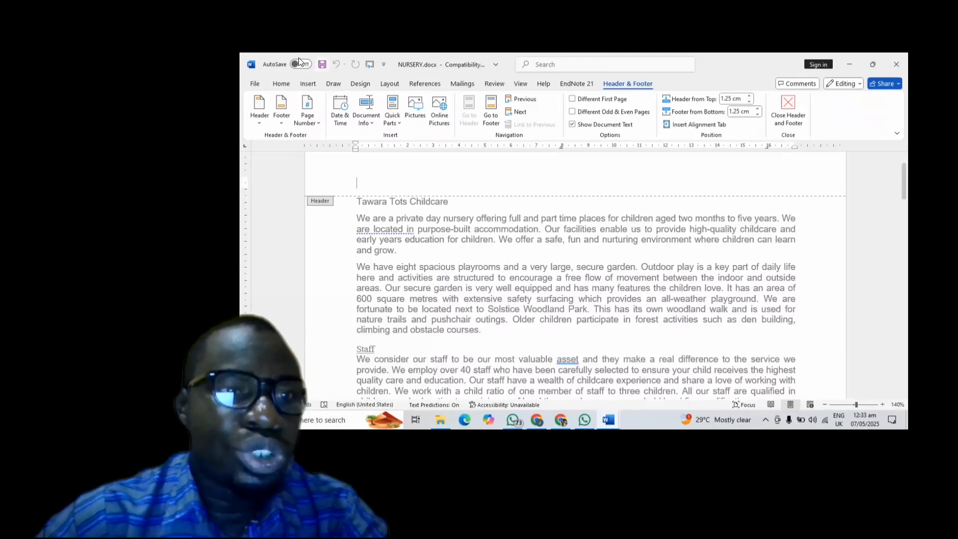
{"action": "left_click", "coordinate": [281, 84]}
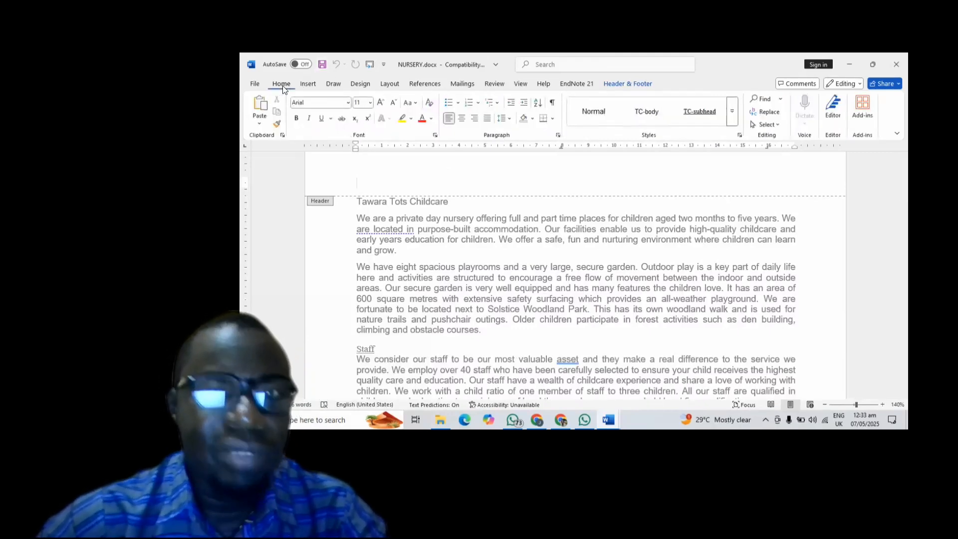
{"action": "left_click", "coordinate": [474, 119]}
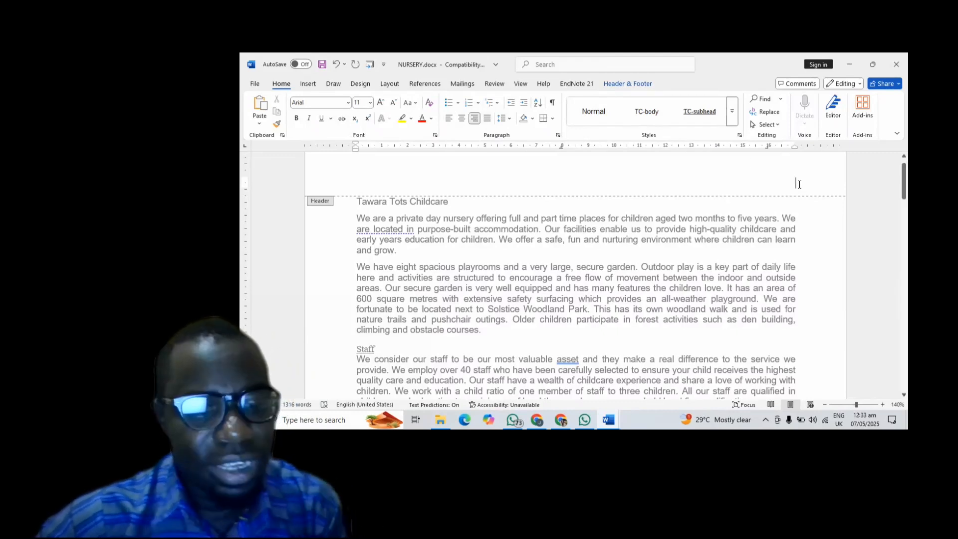
{"action": "key", "text": "ctrl+v"}
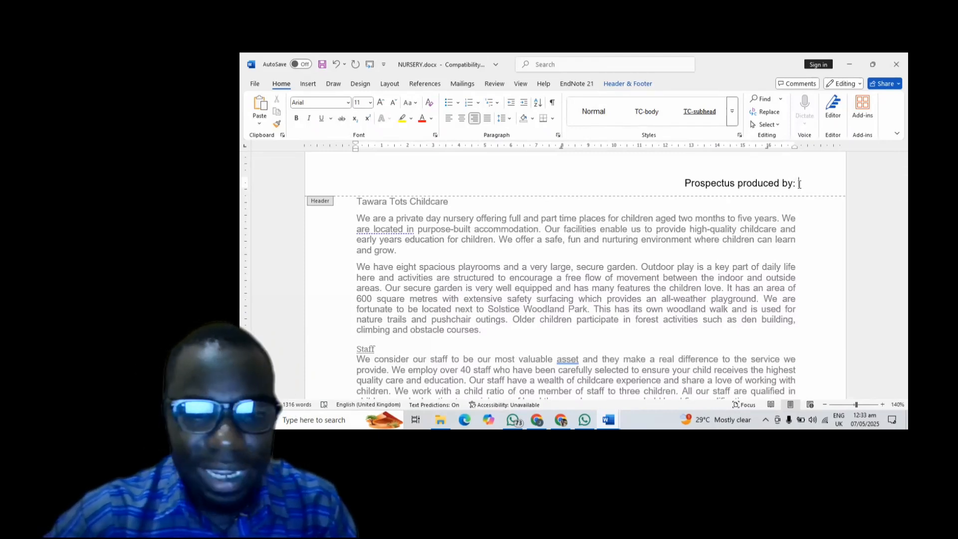
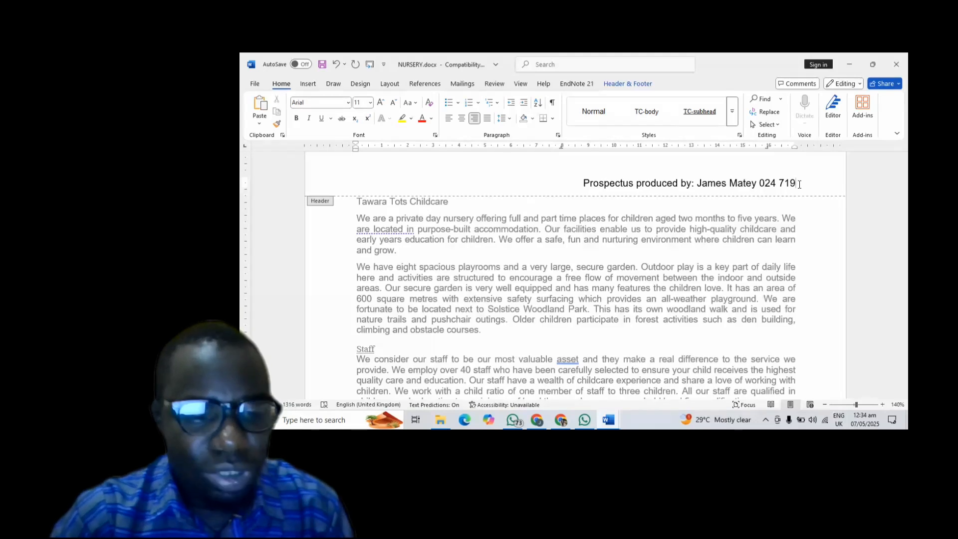
{"action": "key", "text": "ctrl+a"}
{"action": "key", "text": "ctrl+c"}
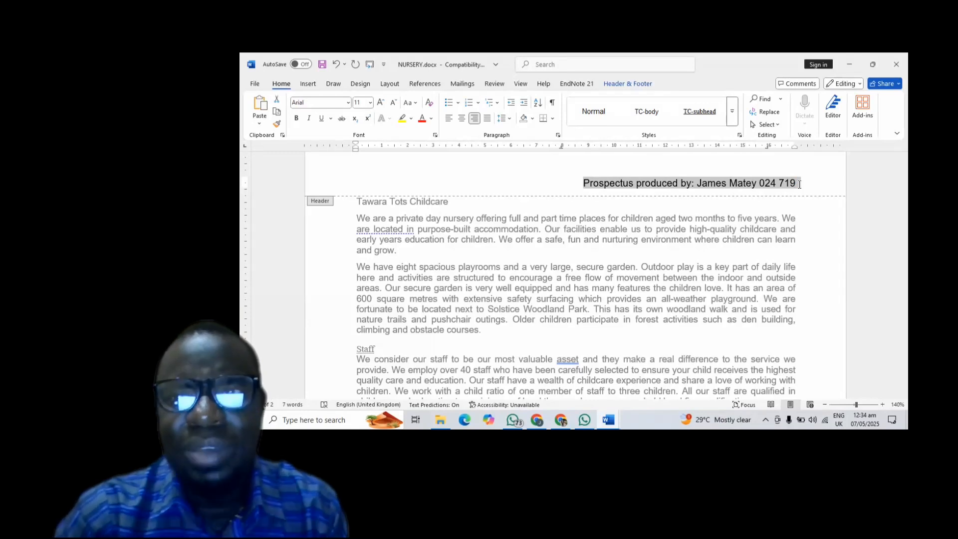
- Delete the header line, try a Blank (Three Columns) header with the text pasted right, then undo it
{"action": "key", "text": "Delete"}
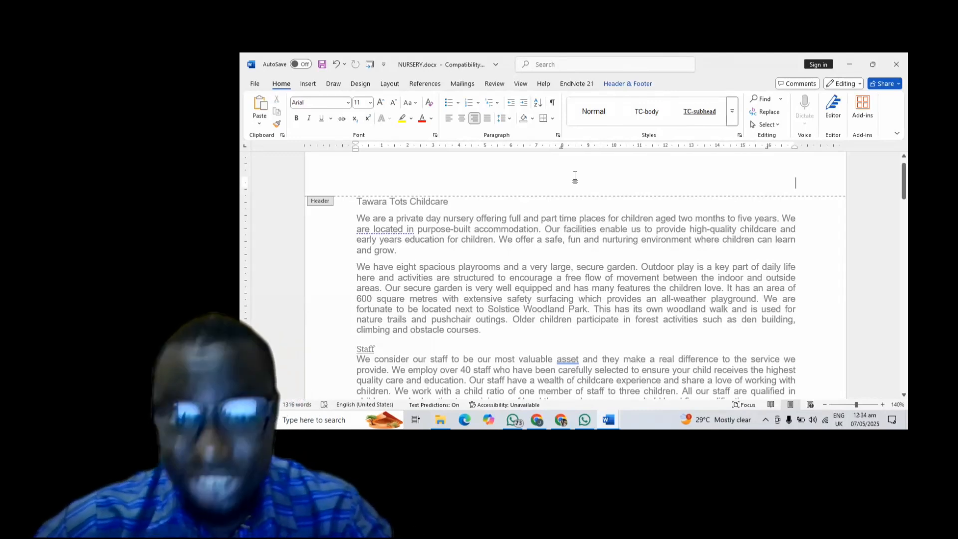
{"action": "left_click", "coordinate": [623, 85]}
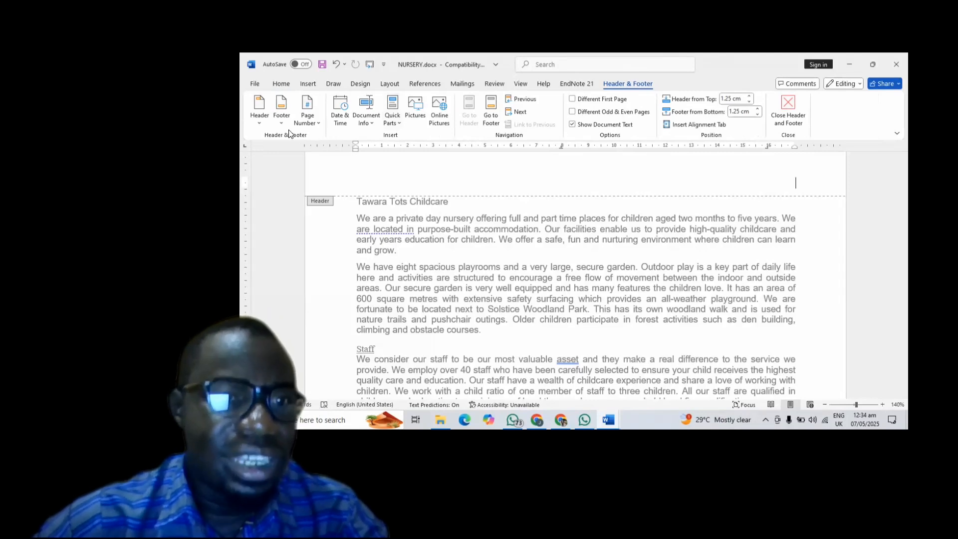
{"action": "left_click", "coordinate": [266, 121]}
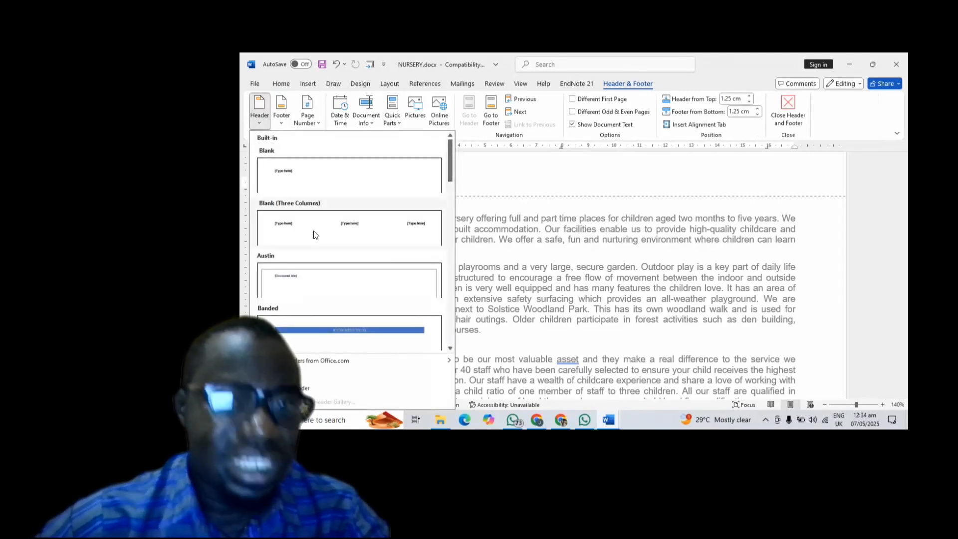
{"action": "left_click", "coordinate": [314, 234]}
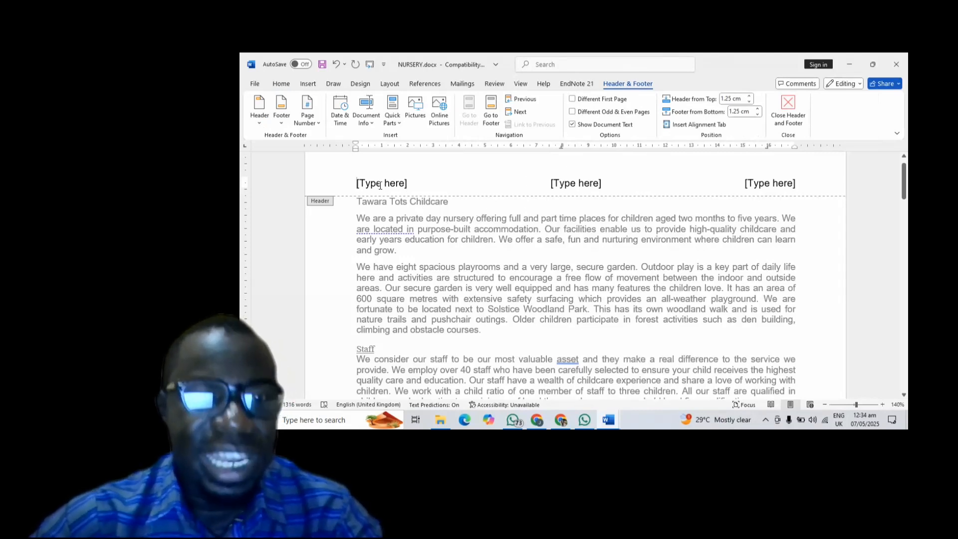
{"action": "left_click_drag", "start_coordinate": [357, 184], "coordinate": [417, 183]}
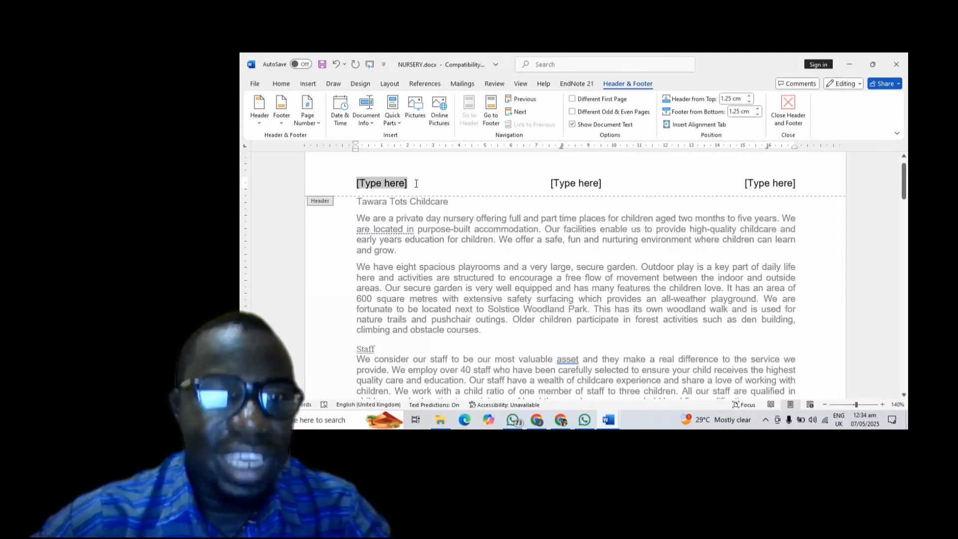
{"action": "left_click", "coordinate": [562, 182]}
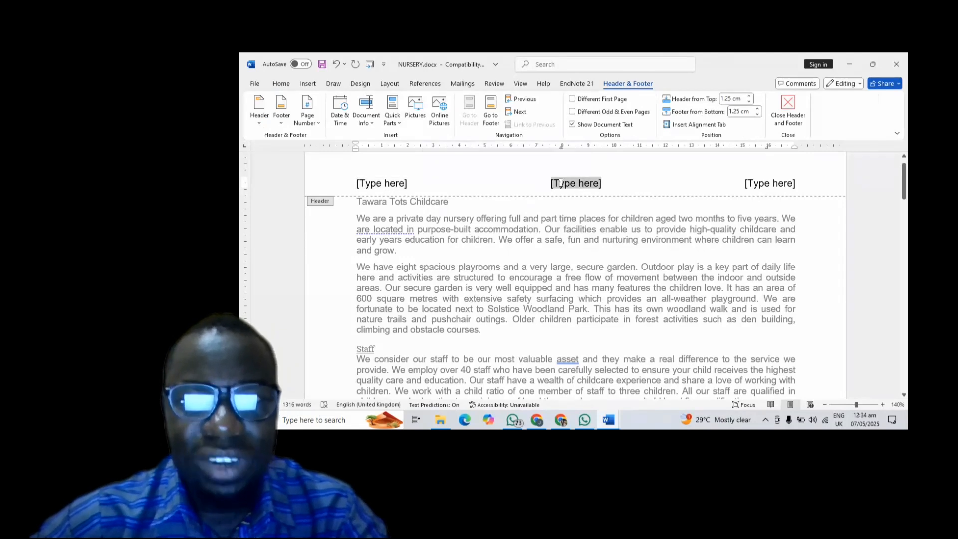
{"action": "left_click", "coordinate": [746, 184]}
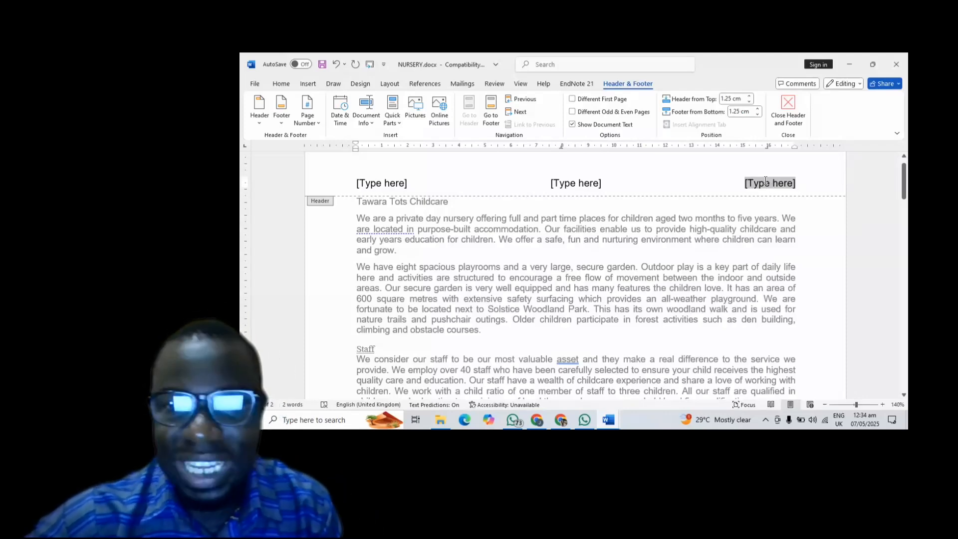
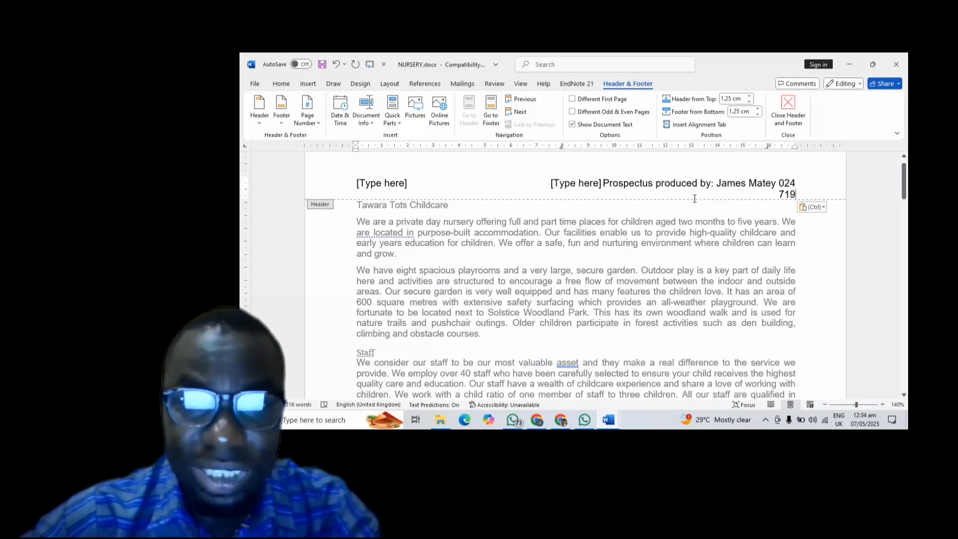
{"action": "left_click", "coordinate": [603, 183]}
{"action": "key", "text": "BackSpace"}
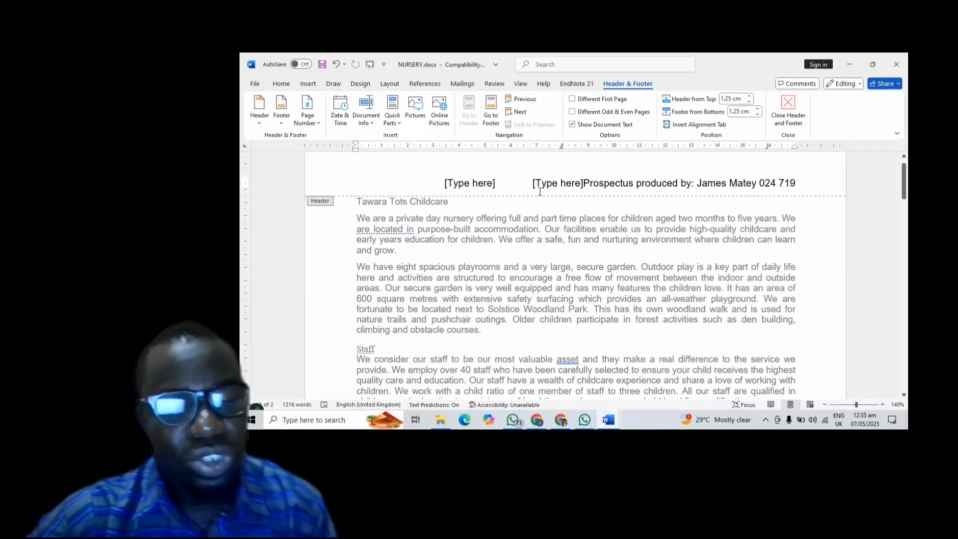
{"action": "key", "text": "ctrl+z"}
{"action": "key", "text": "ctrl+z"}
{"action": "key", "text": "ctrl+z"}
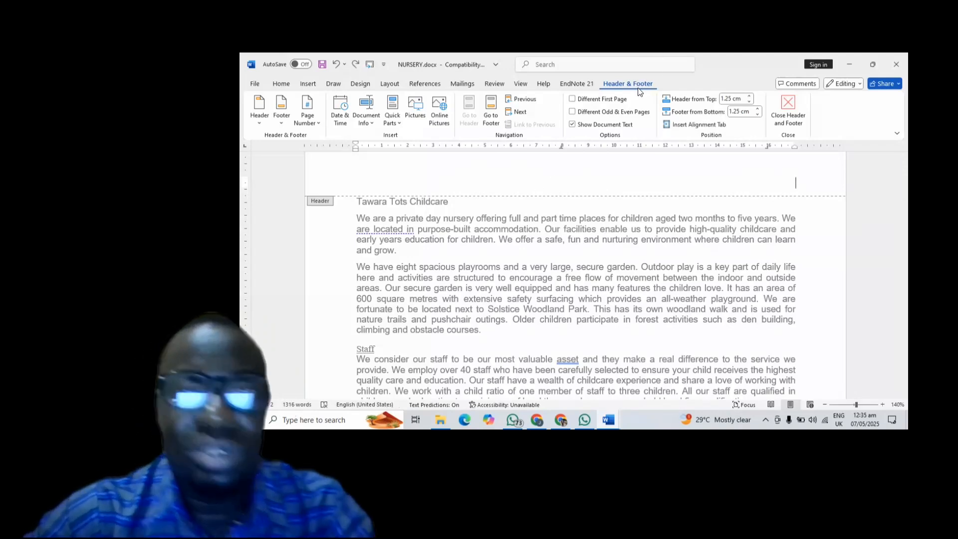
- Right-align the header, paste the 'Prospectus produced by:' line back in, and return to the exam paper
{"action": "left_click", "coordinate": [281, 83]}
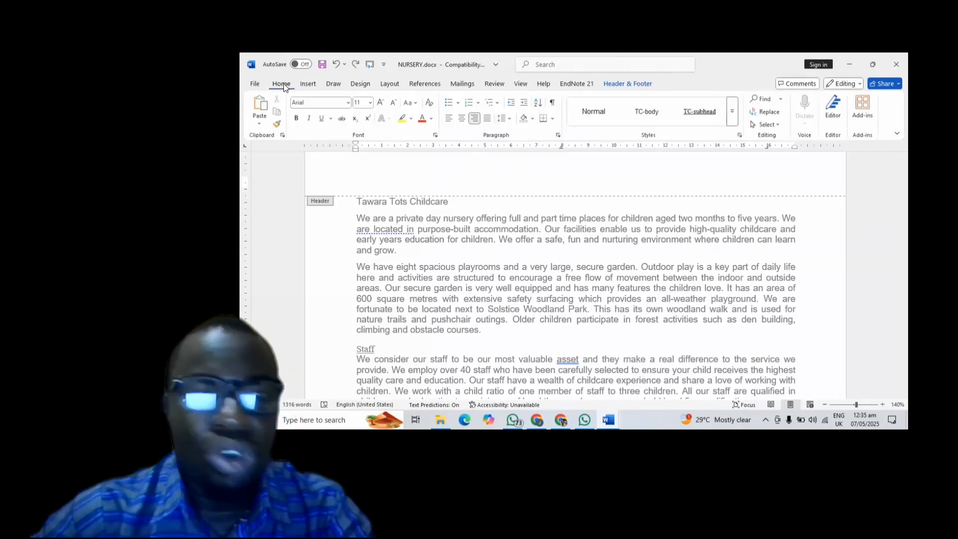
{"action": "left_click", "coordinate": [475, 118]}
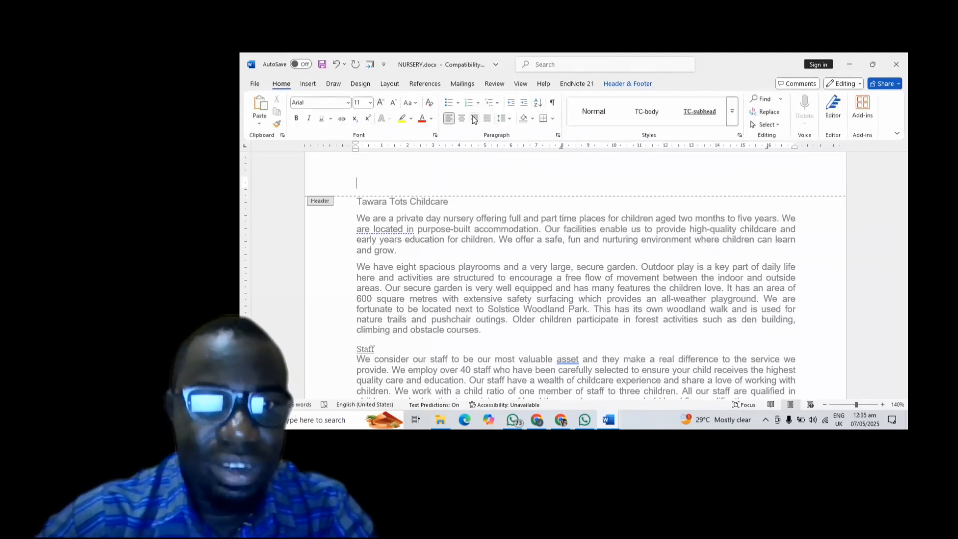
{"action": "left_click", "coordinate": [475, 120]}
{"action": "key", "text": "ctrl+v"}
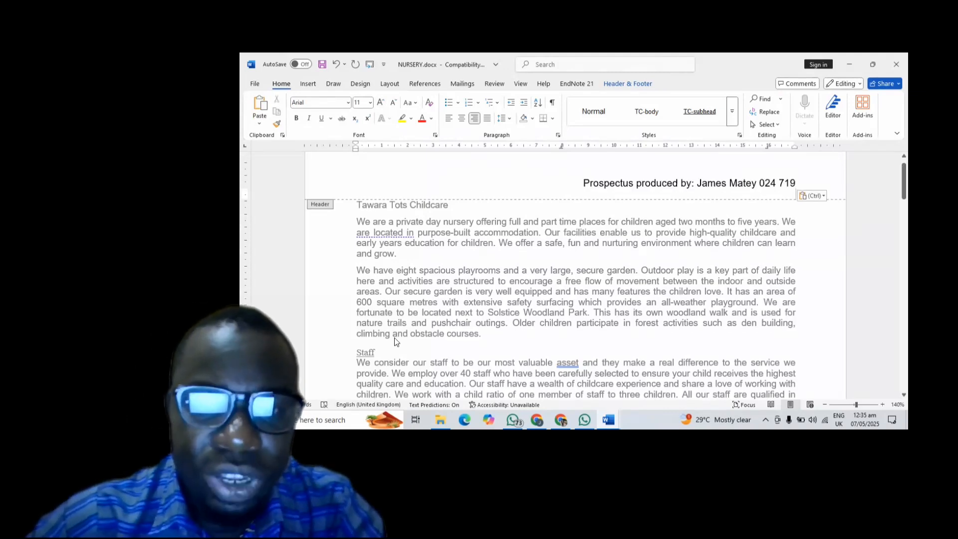
{"action": "left_click", "coordinate": [560, 419]}
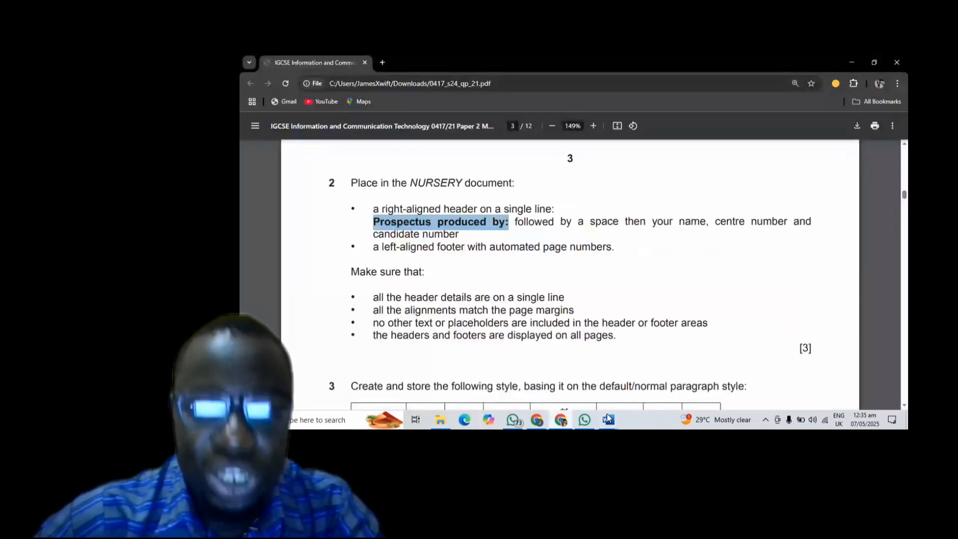
- Bring NURSERY.docx back to the front in Word and scroll down to the page 1 footer
{"action": "mouse_move", "coordinate": [601, 414]}
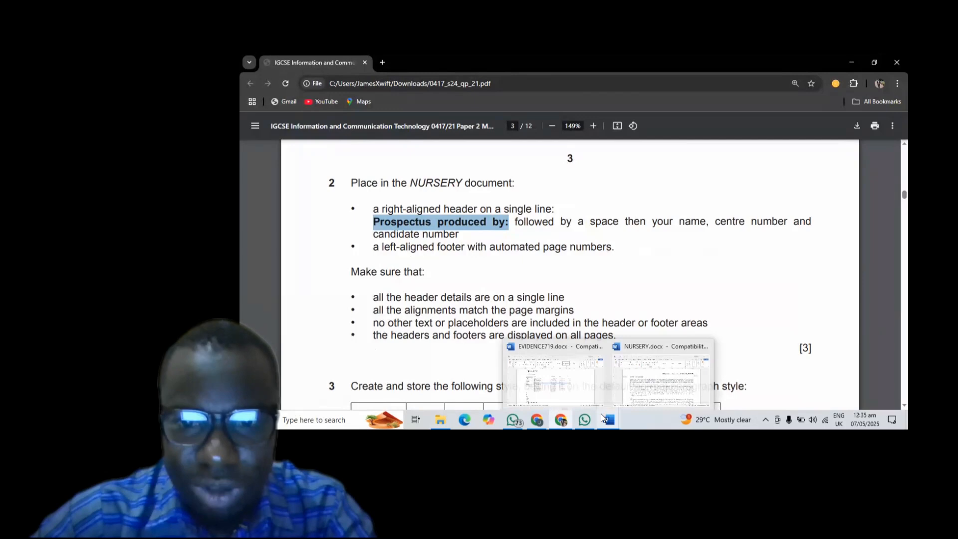
{"action": "left_click", "coordinate": [635, 400]}
{"action": "scroll", "coordinate": [536, 284], "scroll_direction": "down", "scroll_amount": 15}
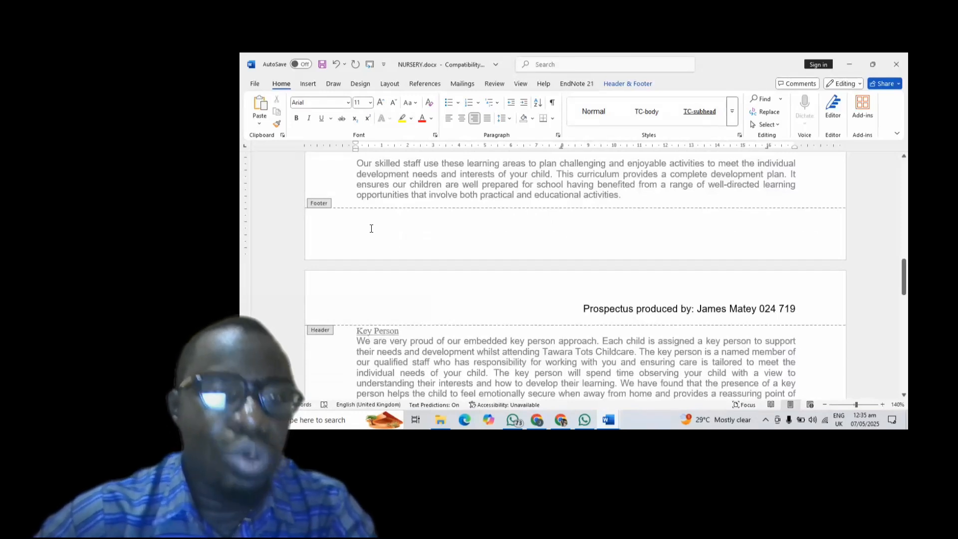
{"action": "left_click", "coordinate": [372, 228]}
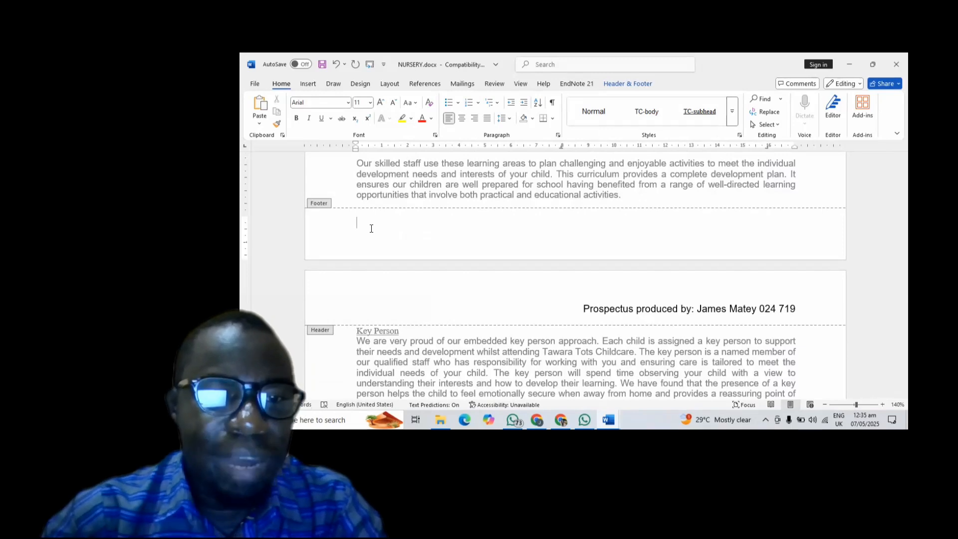
{"action": "type", "text": "1"}
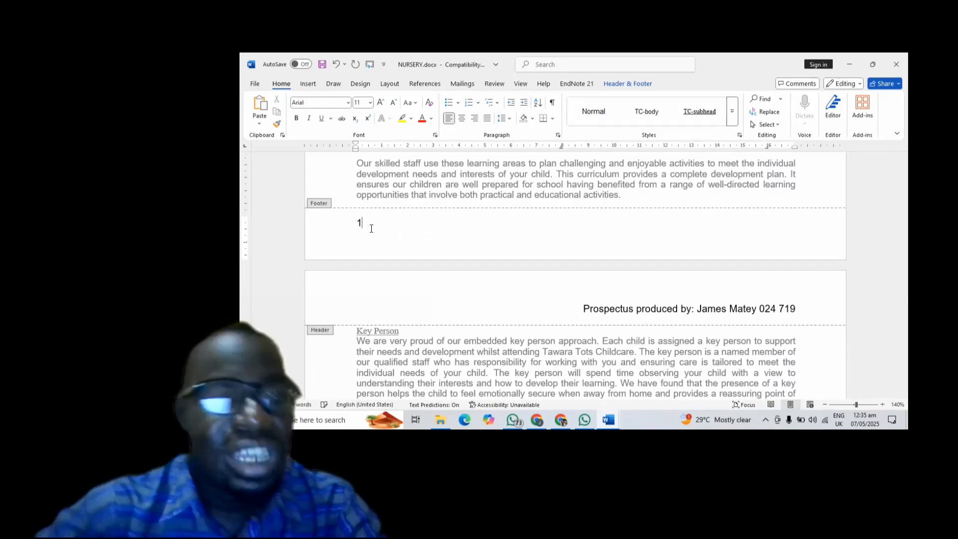
{"action": "scroll", "coordinate": [371, 229], "scroll_direction": "down", "scroll_amount": 10}
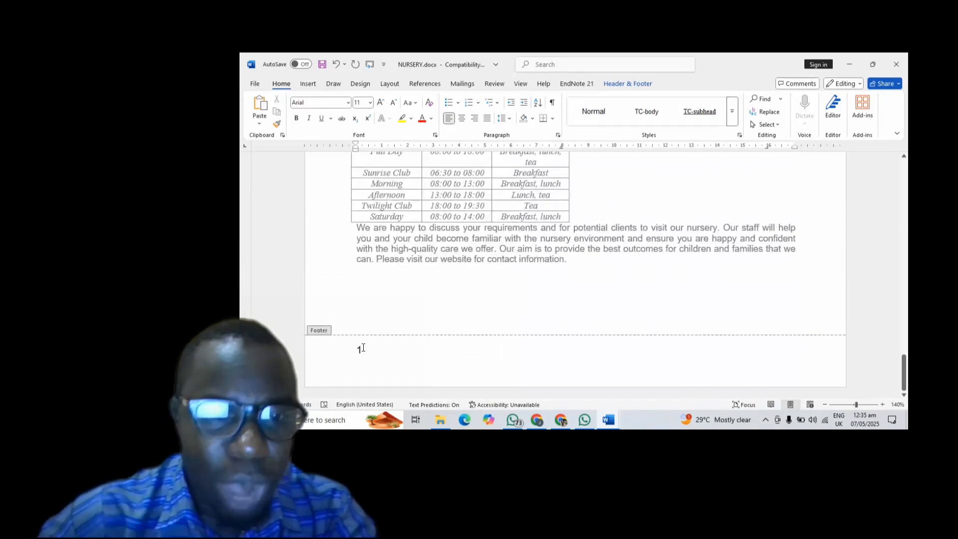
{"action": "key", "text": "BackSpace"}
{"action": "type", "text": "2"}
{"action": "scroll", "coordinate": [364, 348], "scroll_direction": "up", "scroll_amount": 10}
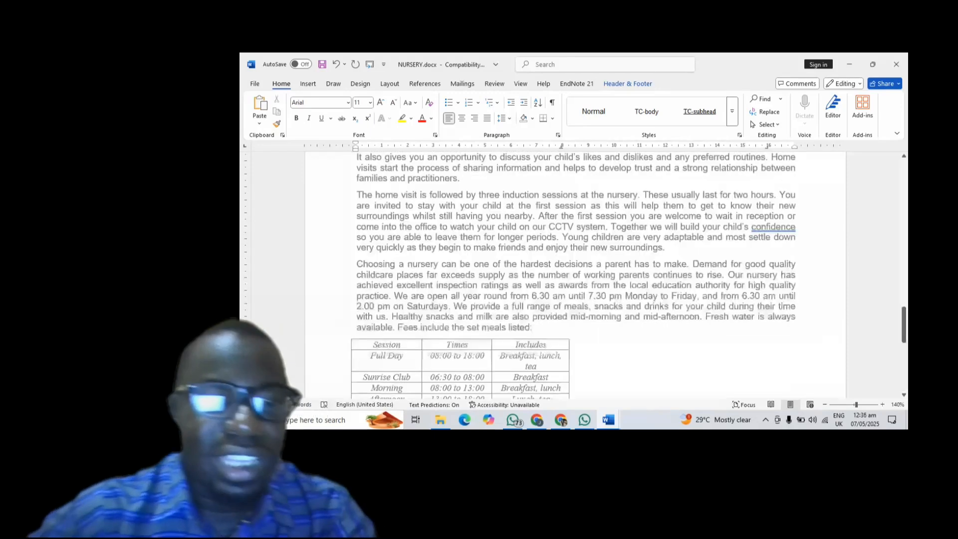
{"action": "scroll", "coordinate": [381, 264], "scroll_direction": "up", "scroll_amount": 3}
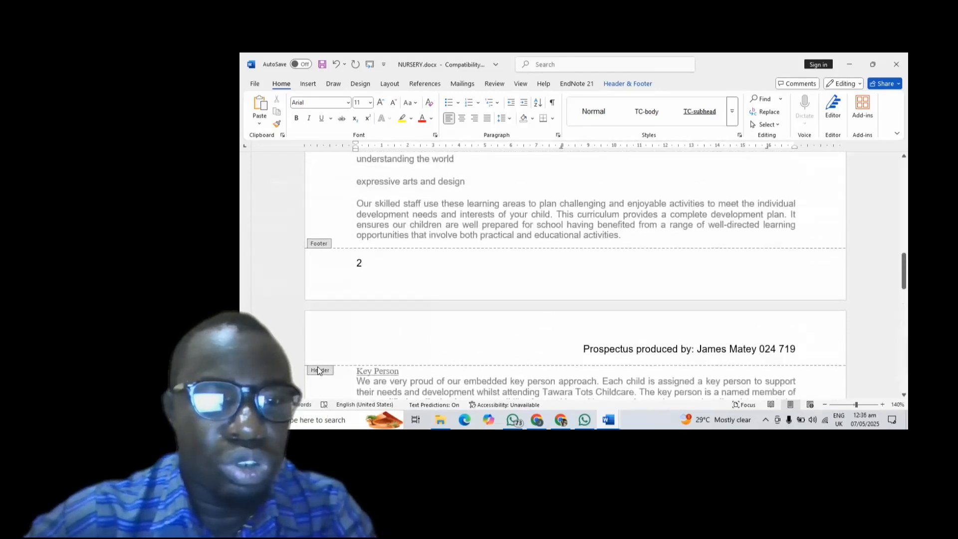
{"action": "left_click", "coordinate": [381, 264]}
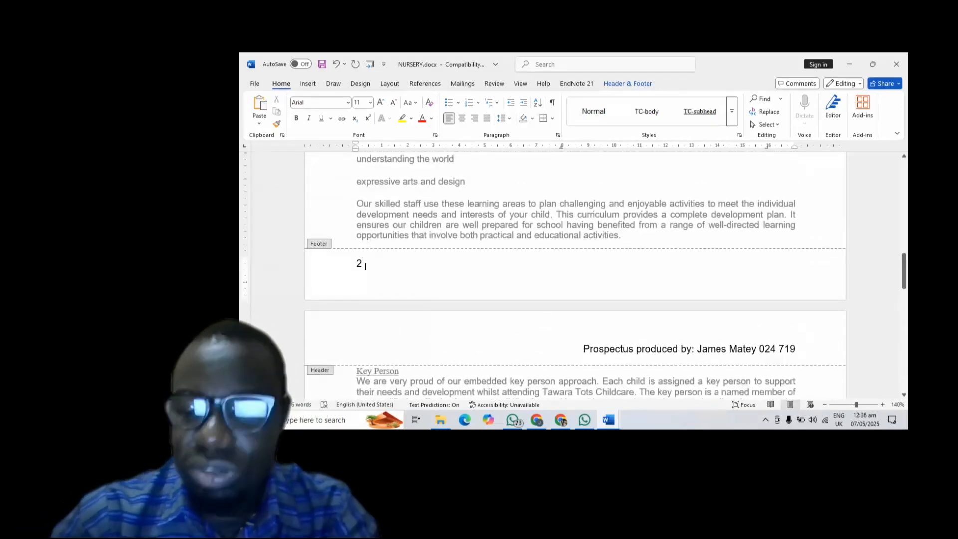
{"action": "key", "text": "BackSpace"}
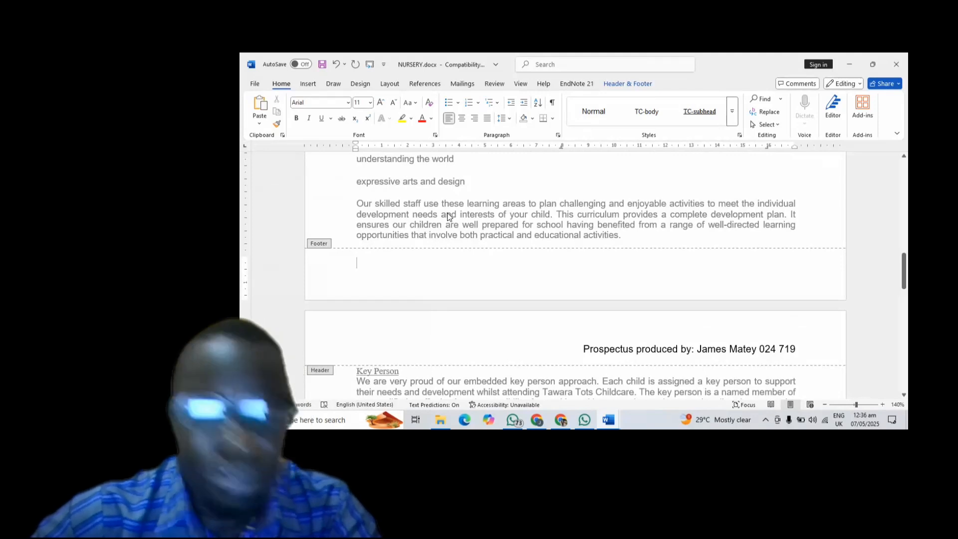
- Insert a left-aligned plain page number in the footer, showing its value instead of the field code
{"action": "left_click", "coordinate": [622, 83]}
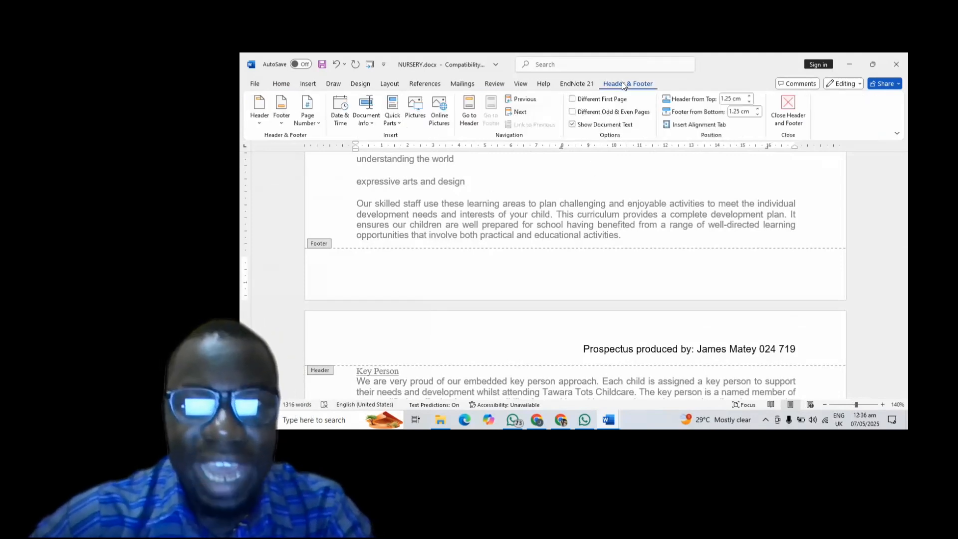
{"action": "left_click", "coordinate": [312, 109]}
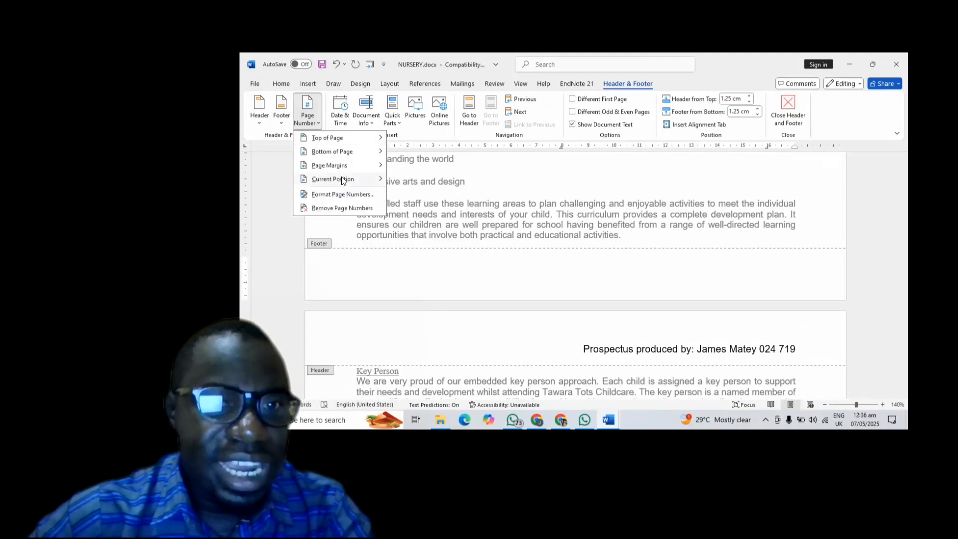
{"action": "mouse_move", "coordinate": [342, 178]}
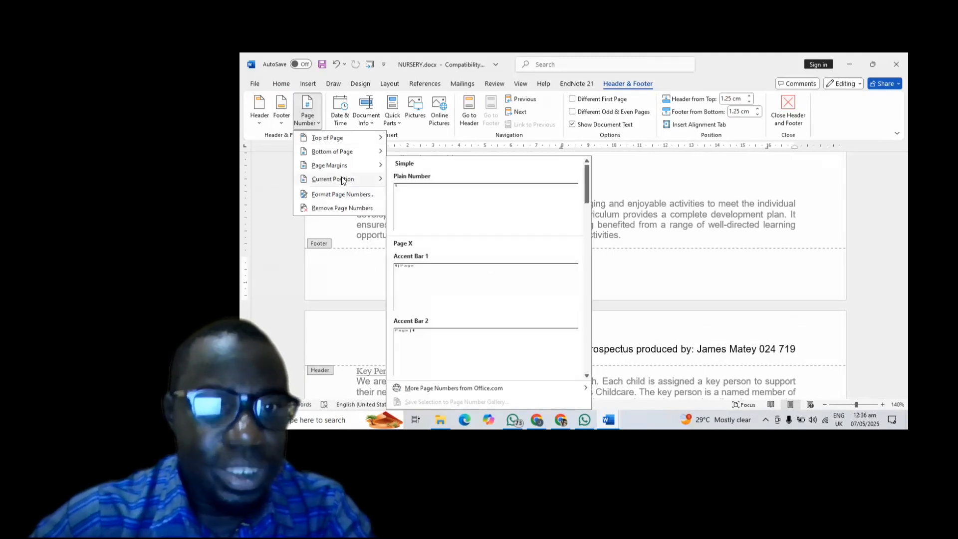
{"action": "left_click", "coordinate": [428, 197]}
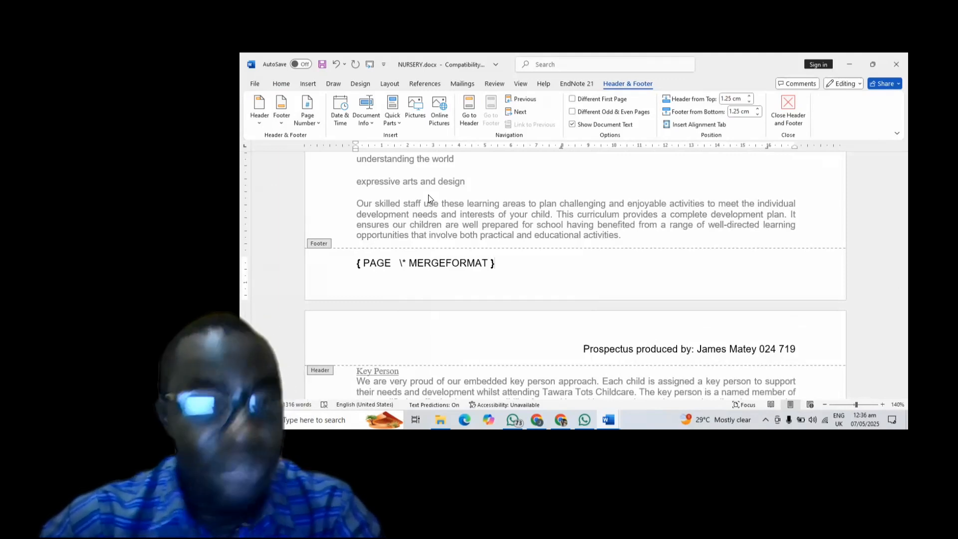
{"action": "left_click", "coordinate": [456, 265]}
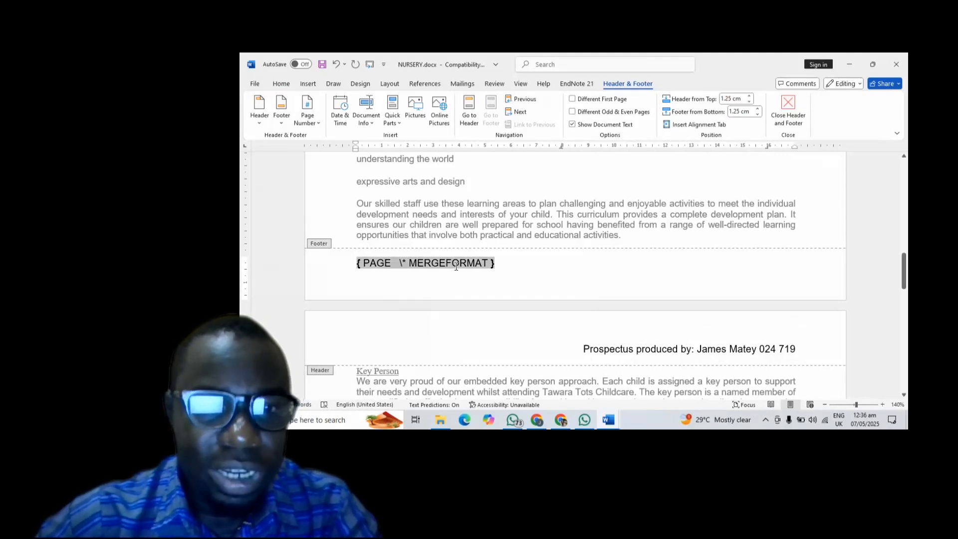
{"action": "right_click", "coordinate": [456, 265]}
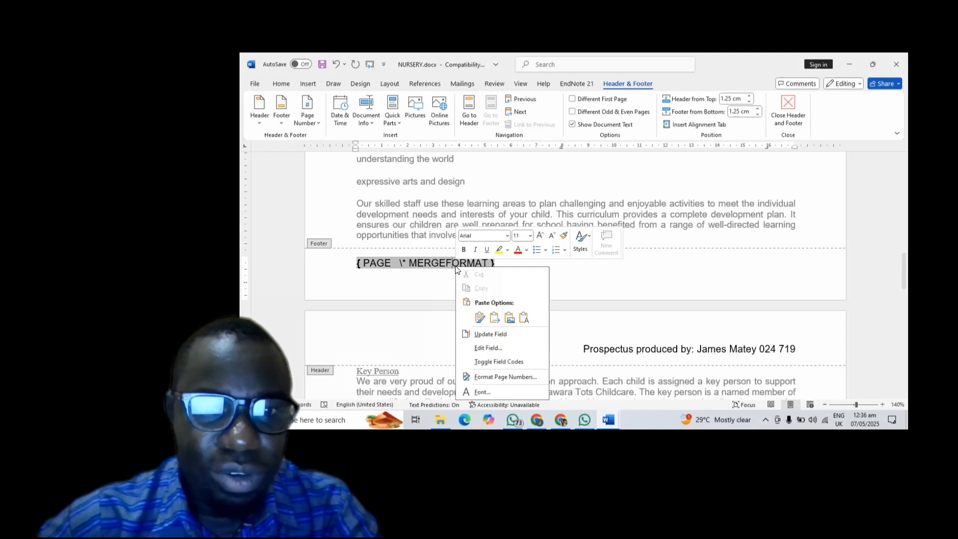
{"action": "left_click", "coordinate": [490, 363]}
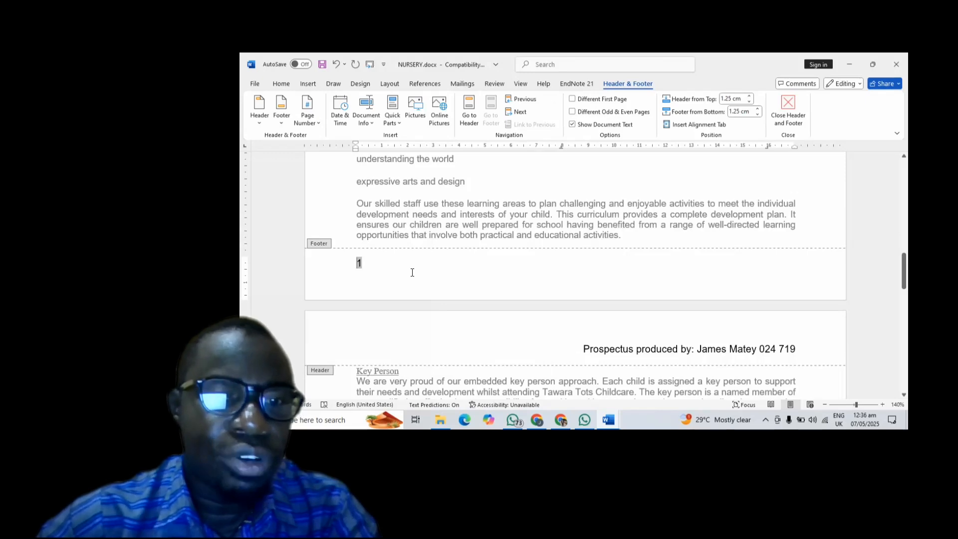
- Close header and footer editing and scroll through the NURSERY document to check it
{"action": "scroll", "coordinate": [411, 272], "scroll_direction": "down", "scroll_amount": 10}
{"action": "scroll", "coordinate": [412, 277], "scroll_direction": "down", "scroll_amount": 5}
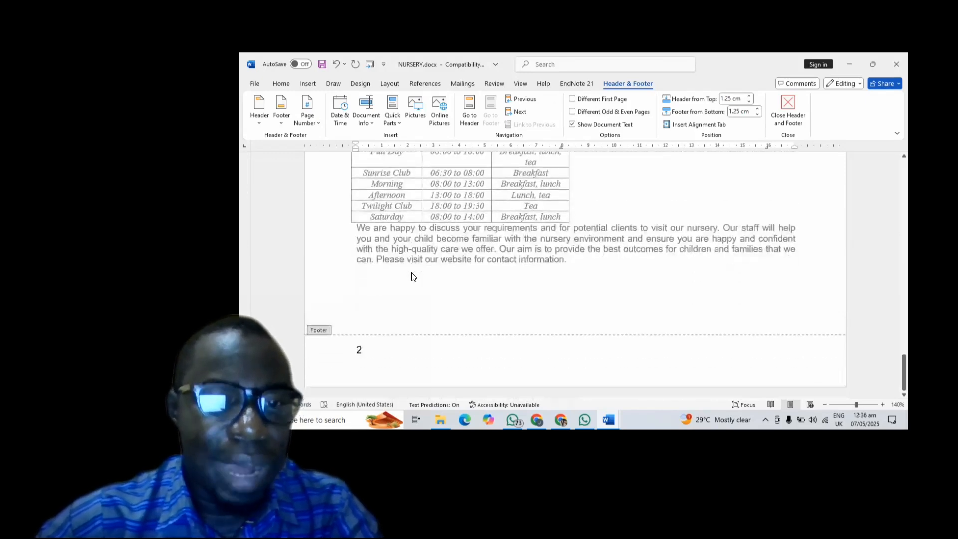
{"action": "scroll", "coordinate": [412, 277], "scroll_direction": "up", "scroll_amount": 15}
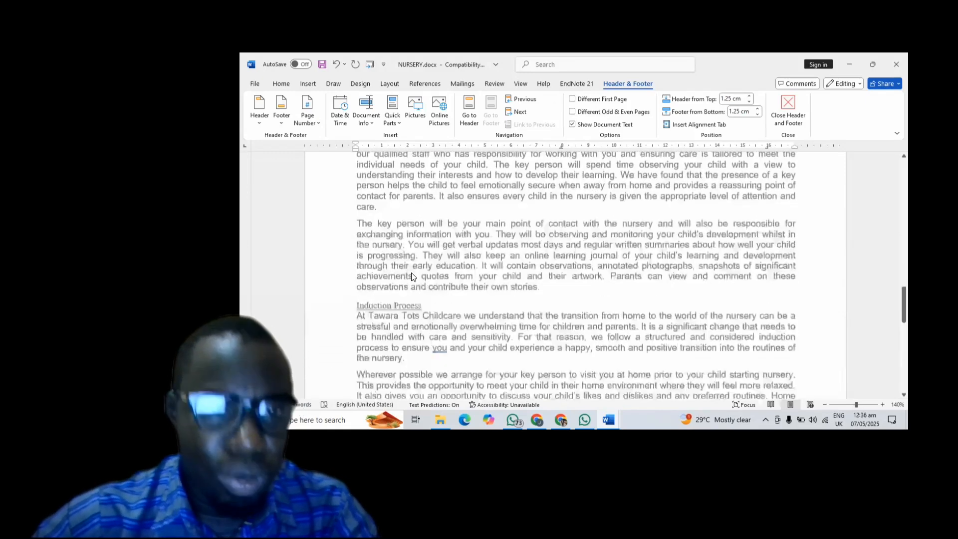
{"action": "scroll", "coordinate": [411, 276], "scroll_direction": "up", "scroll_amount": 10}
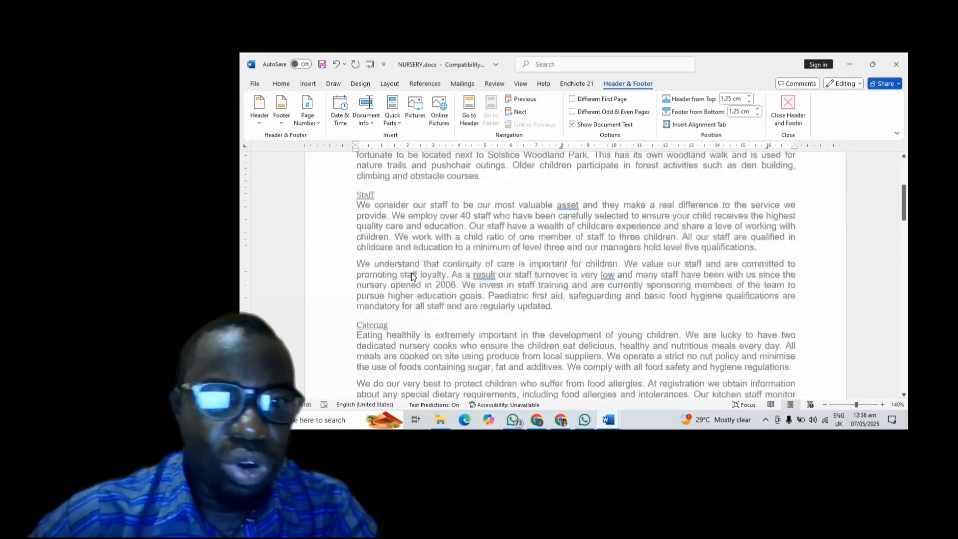
{"action": "scroll", "coordinate": [411, 276], "scroll_direction": "down", "scroll_amount": 5}
{"action": "scroll", "coordinate": [412, 273], "scroll_direction": "up", "scroll_amount": 12}
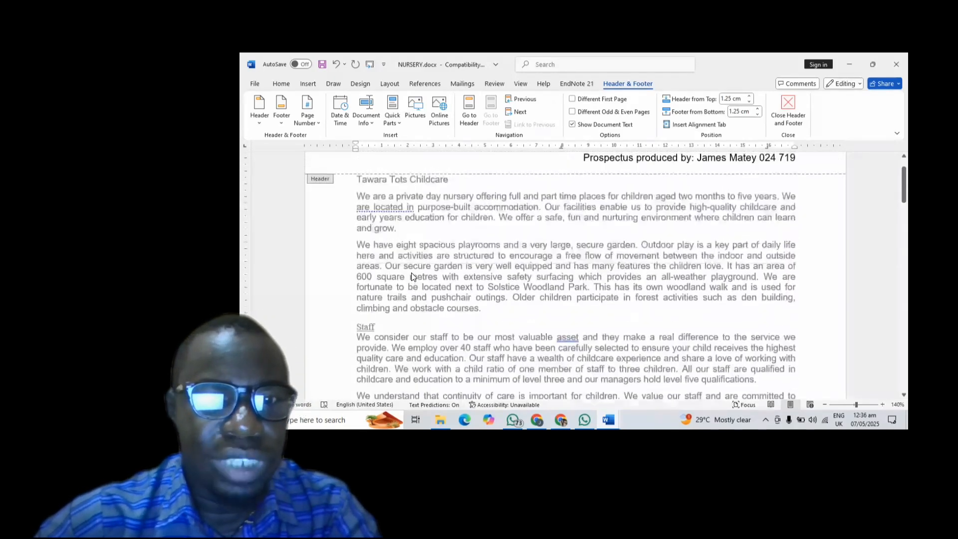
{"action": "double_click", "coordinate": [412, 223]}
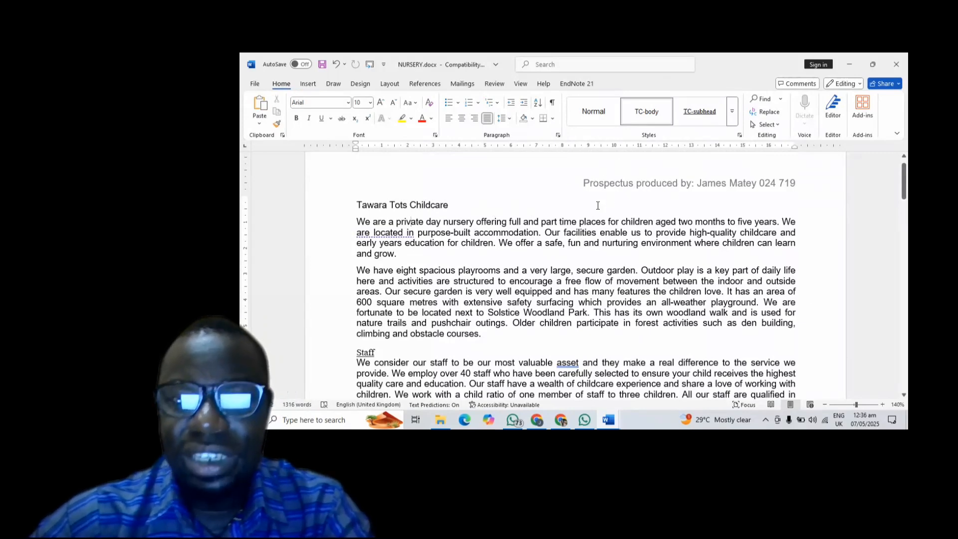
{"action": "scroll", "coordinate": [569, 235], "scroll_direction": "down", "scroll_amount": 15}
{"action": "scroll", "coordinate": [569, 236], "scroll_direction": "up", "scroll_amount": 3}
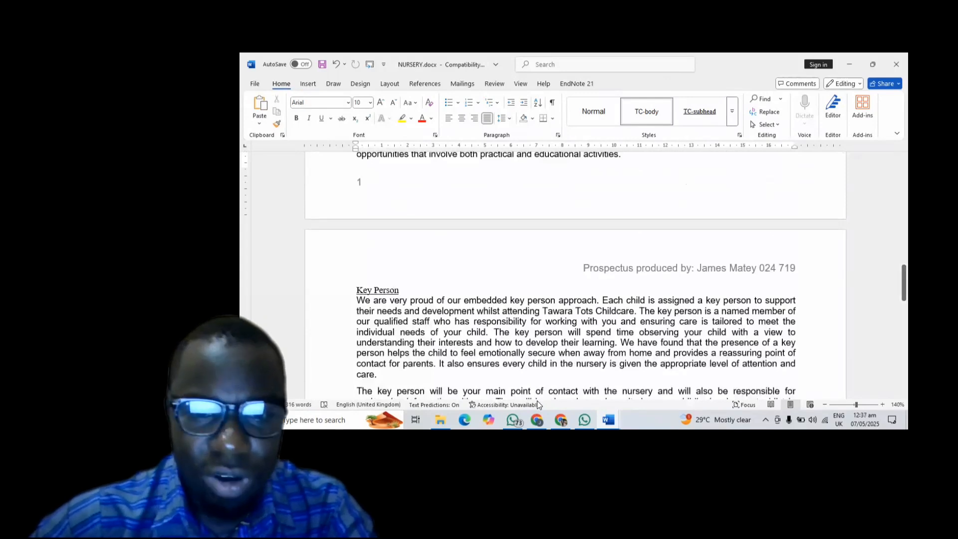
- Bring up question 3 in the exam PDF: TC-title, serif 32 pt, centred, bold italic, 0/6 spacing
{"action": "left_click", "coordinate": [557, 415]}
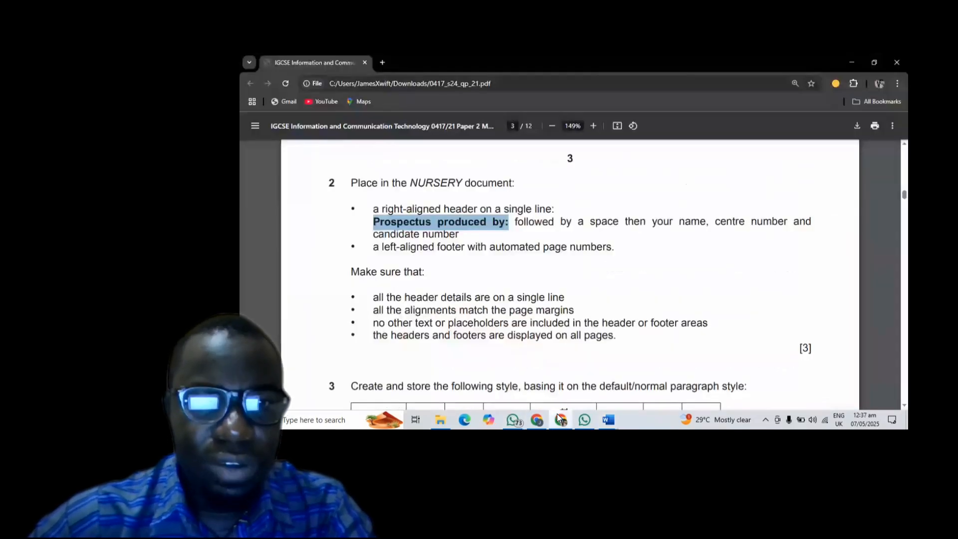
{"action": "scroll", "coordinate": [486, 282], "scroll_direction": "down", "scroll_amount": 4}
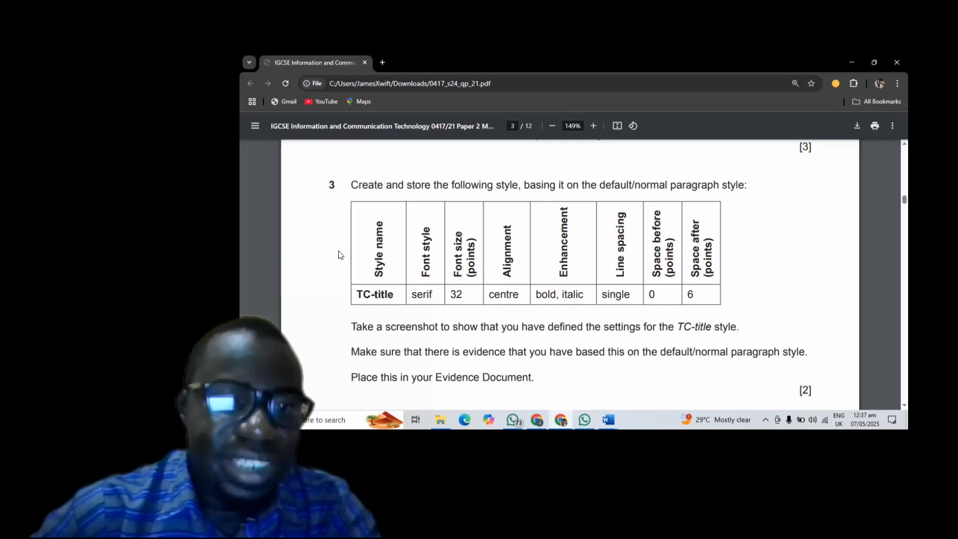
{"action": "left_click_drag", "start_coordinate": [380, 232], "coordinate": [394, 296]}
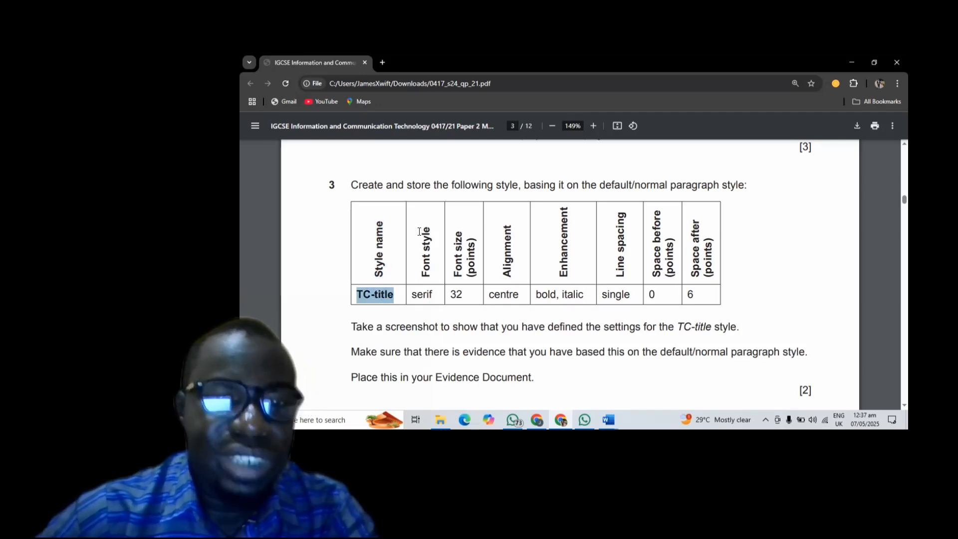
{"action": "left_click_drag", "start_coordinate": [438, 269], "coordinate": [437, 232]}
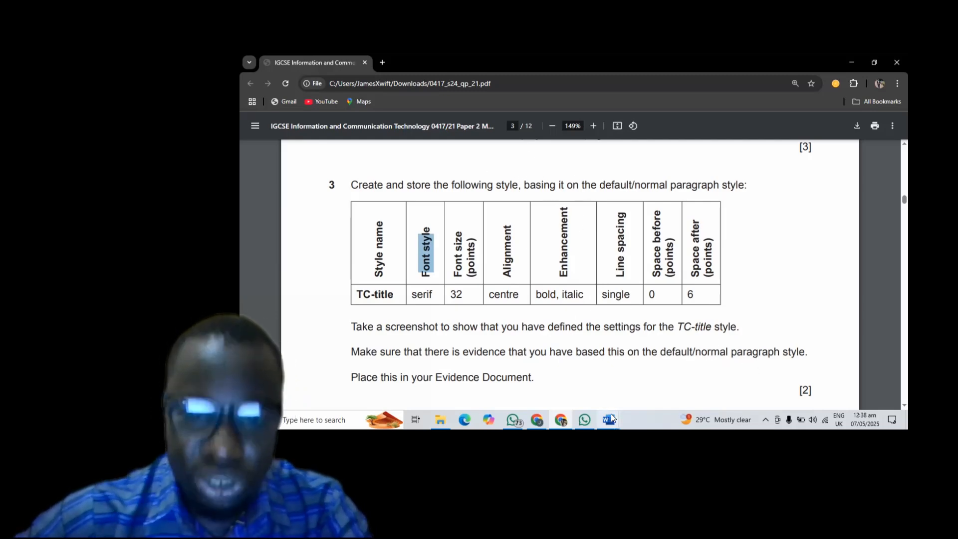
- Bring NURSERY.docx back to the front at the top of page 1 with its header
{"action": "mouse_move", "coordinate": [612, 414]}
{"action": "left_click", "coordinate": [660, 385]}
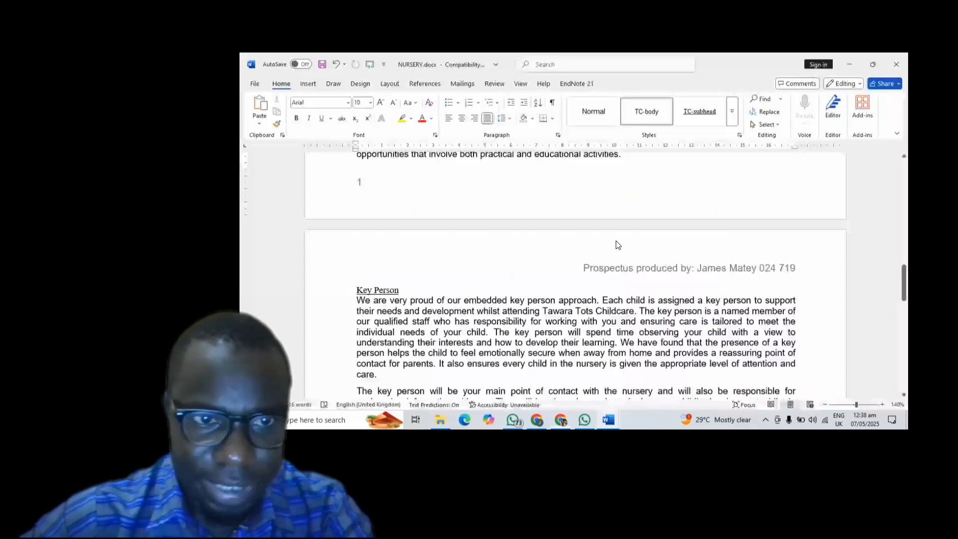
{"action": "scroll", "coordinate": [592, 244], "scroll_direction": "up", "scroll_amount": 6}
{"action": "scroll", "coordinate": [592, 245], "scroll_direction": "up", "scroll_amount": 3}
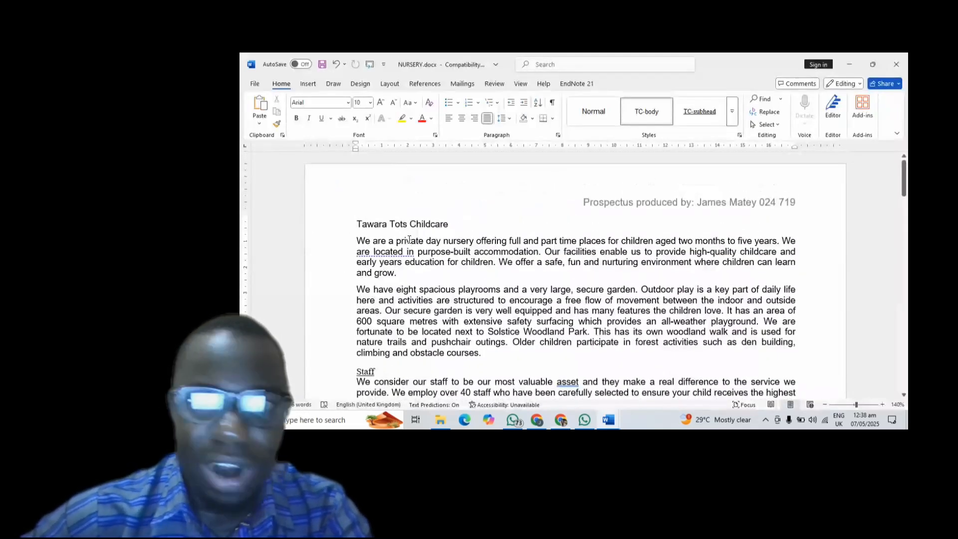
- Apply TC-body to the opening paragraph and browse the full Styles gallery
{"action": "left_click", "coordinate": [658, 113]}
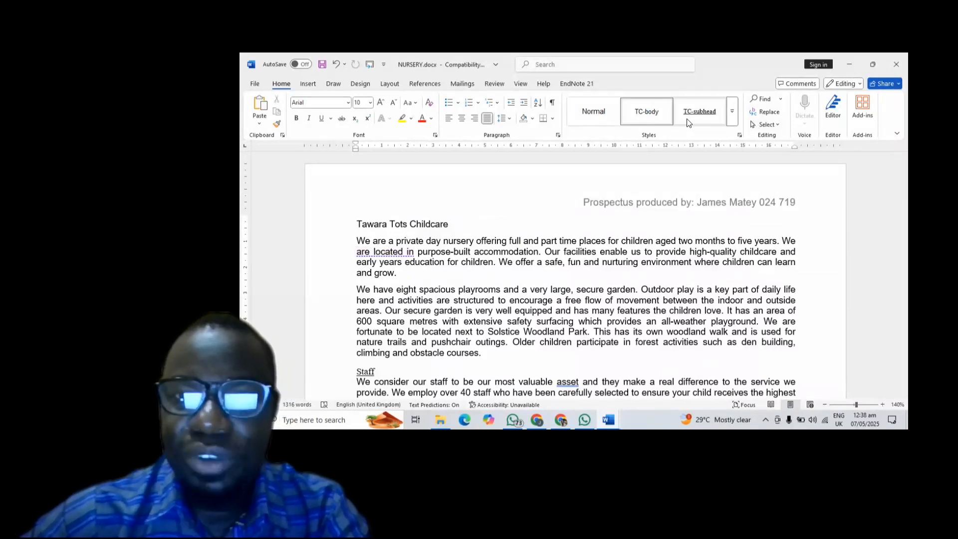
{"action": "left_click", "coordinate": [737, 117]}
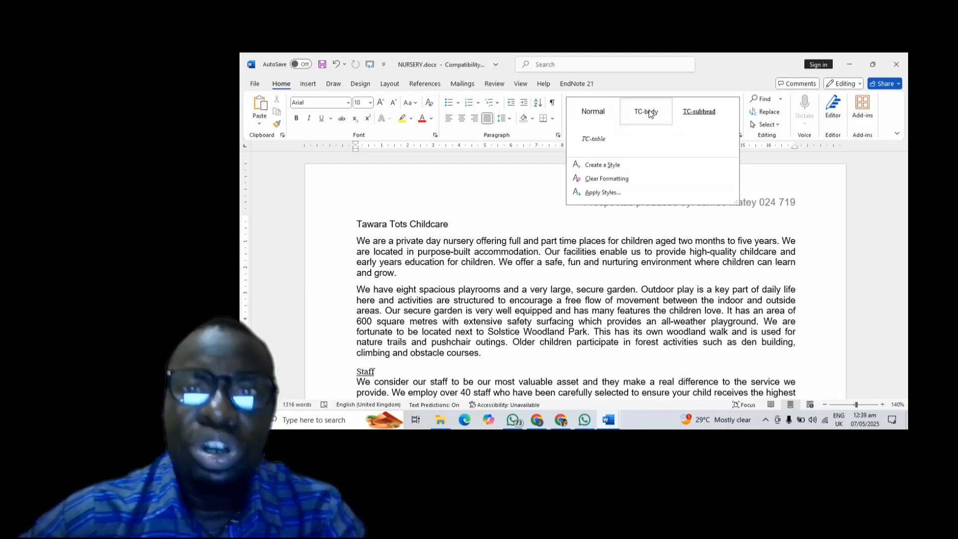
{"action": "left_click", "coordinate": [650, 113]}
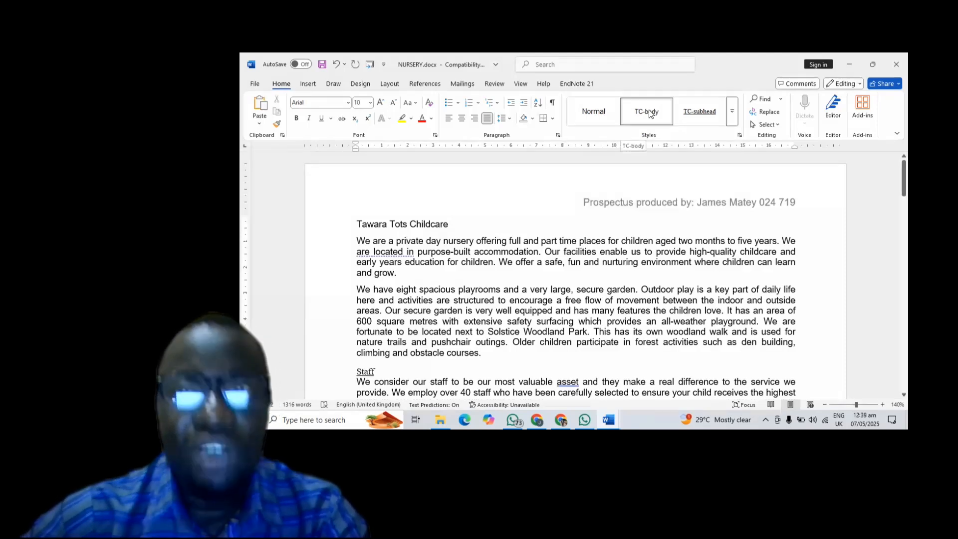
- Open the Styles pane listing Normal, TC-body, TC-subhead and TC-table beside the page
{"action": "left_click", "coordinate": [740, 135]}
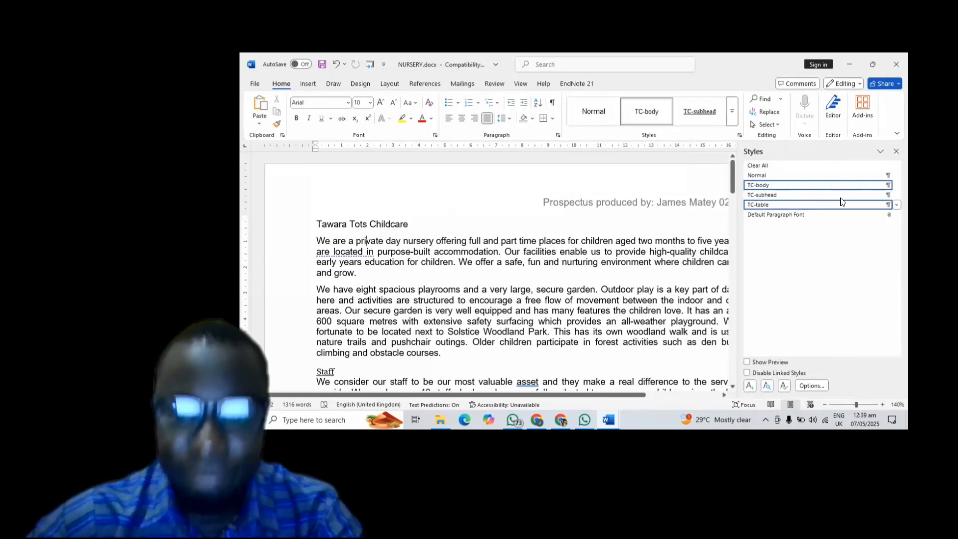
{"action": "scroll", "coordinate": [659, 258], "scroll_direction": "right", "scroll_amount": 2}
{"action": "scroll", "coordinate": [659, 259], "scroll_direction": "left", "scroll_amount": 2}
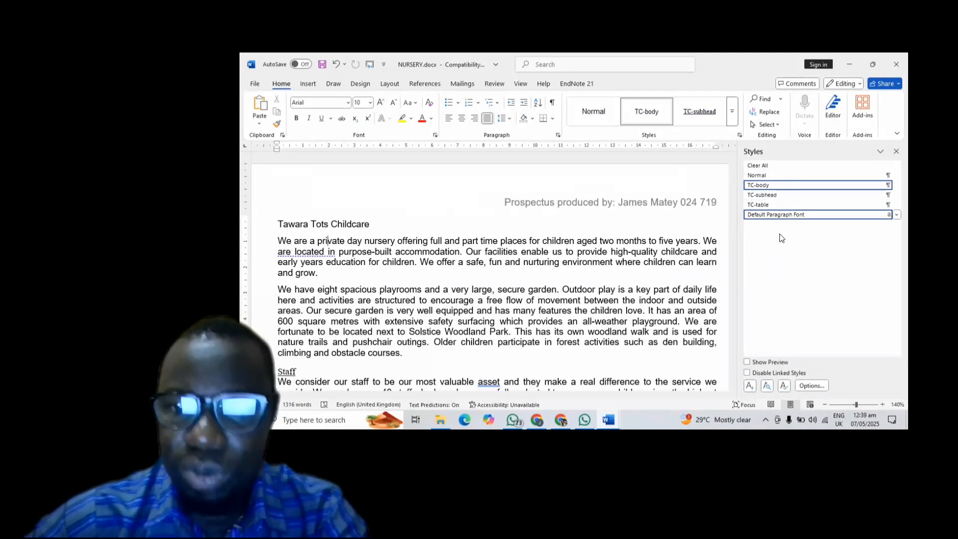
- Create a new paragraph style named TC-title, based on Normal
{"action": "left_click", "coordinate": [749, 388]}
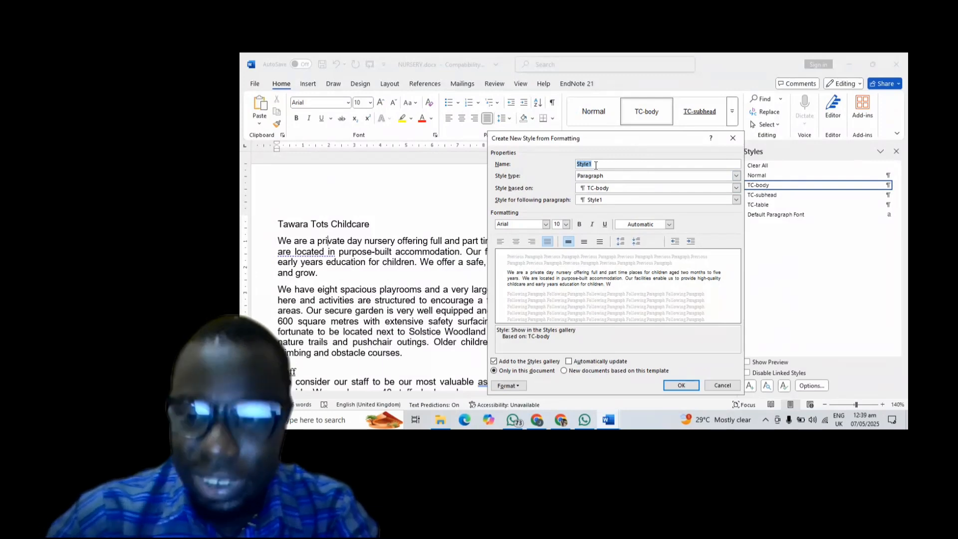
{"action": "type", "text": "Styl"}
{"action": "key", "text": "BackSpace"}
{"action": "key", "text": "BackSpace"}
{"action": "key", "text": "BackSpace"}
{"action": "key", "text": "BackSpace"}
{"action": "type", "text": "T"}
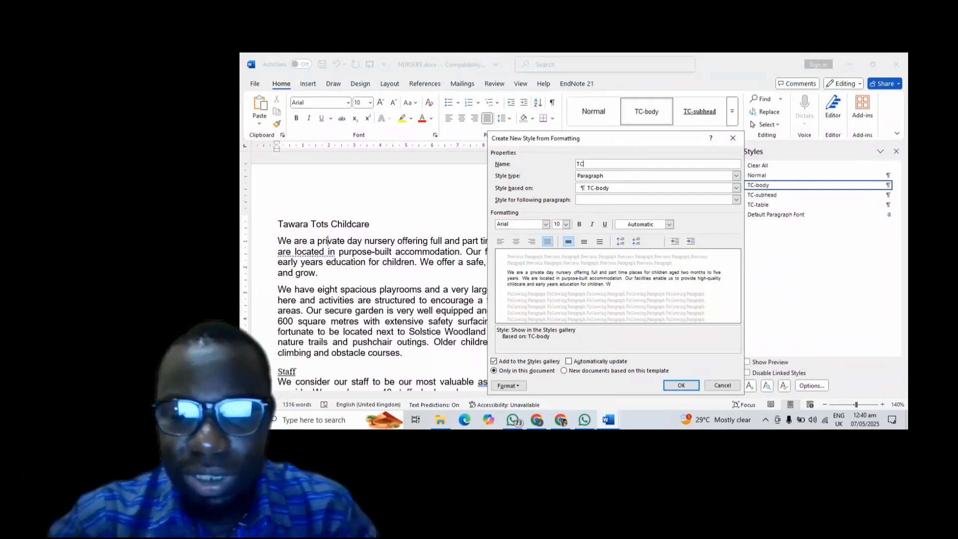
{"action": "type", "text": "C"}
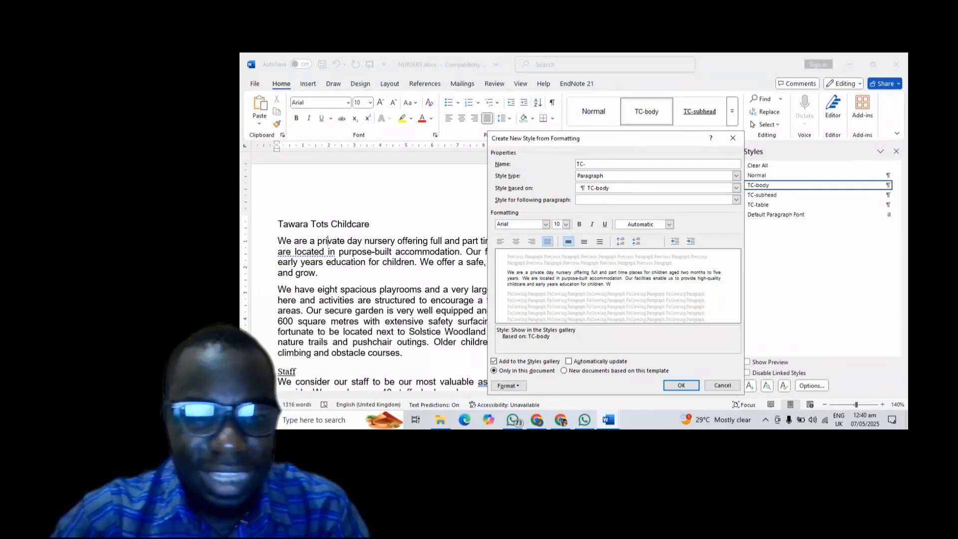
{"action": "type", "text": "-title"}
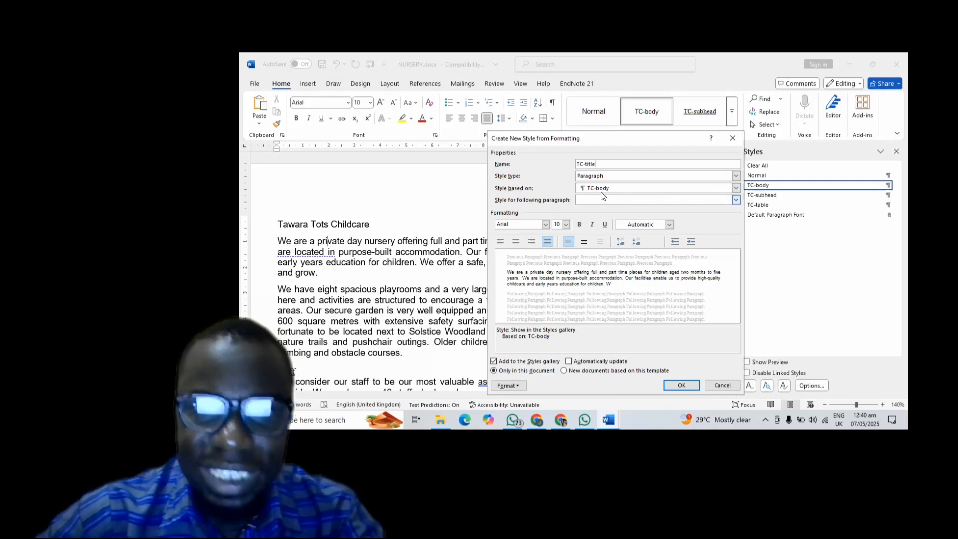
{"action": "left_click", "coordinate": [736, 188]}
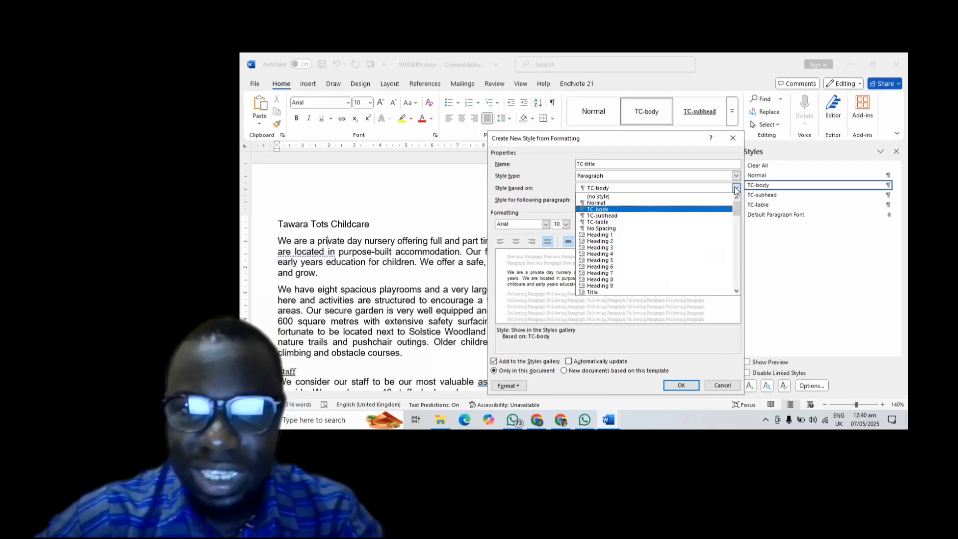
{"action": "left_click", "coordinate": [625, 203]}
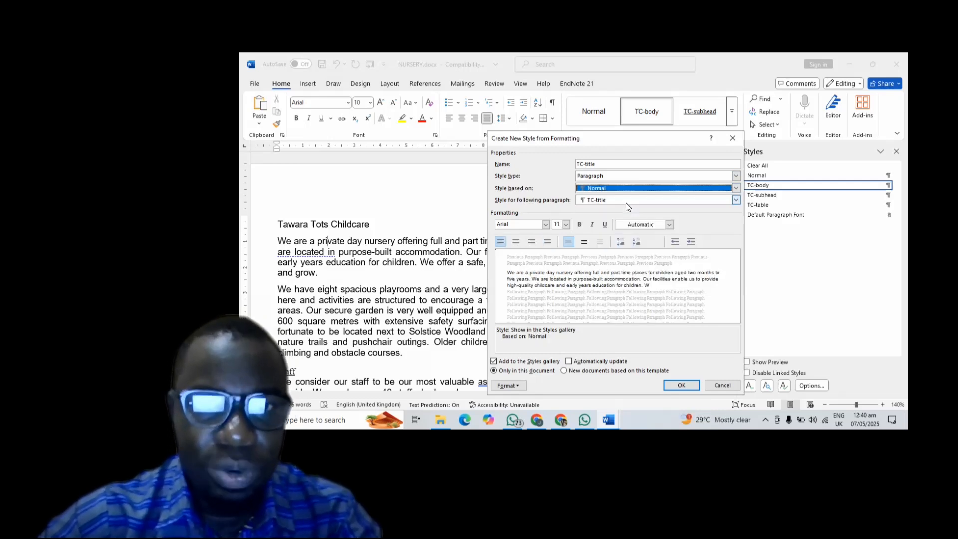
{"action": "left_click", "coordinate": [526, 228]}
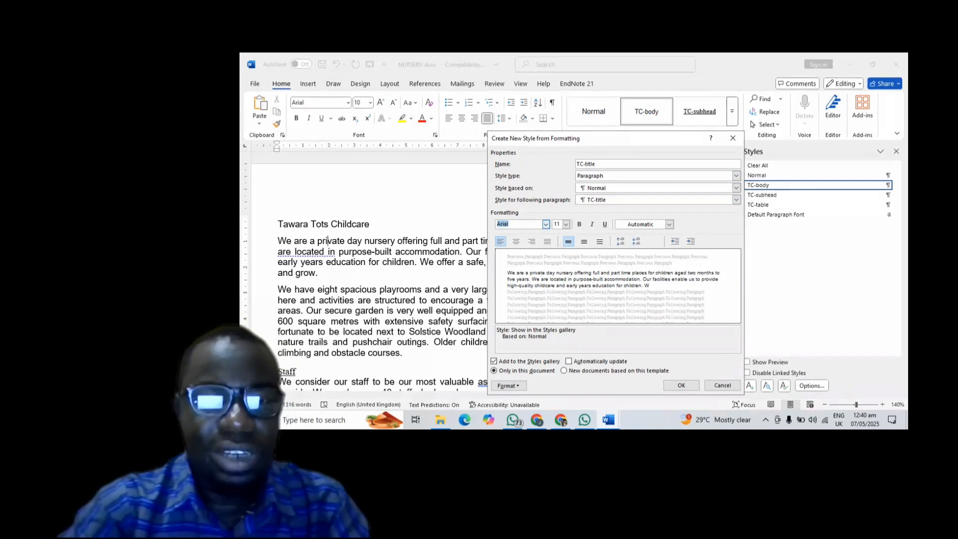
- Give TC-title the Times New Roman font at size 32, bold, italic, centre-aligned
{"action": "type", "text": "Times New Roman"}
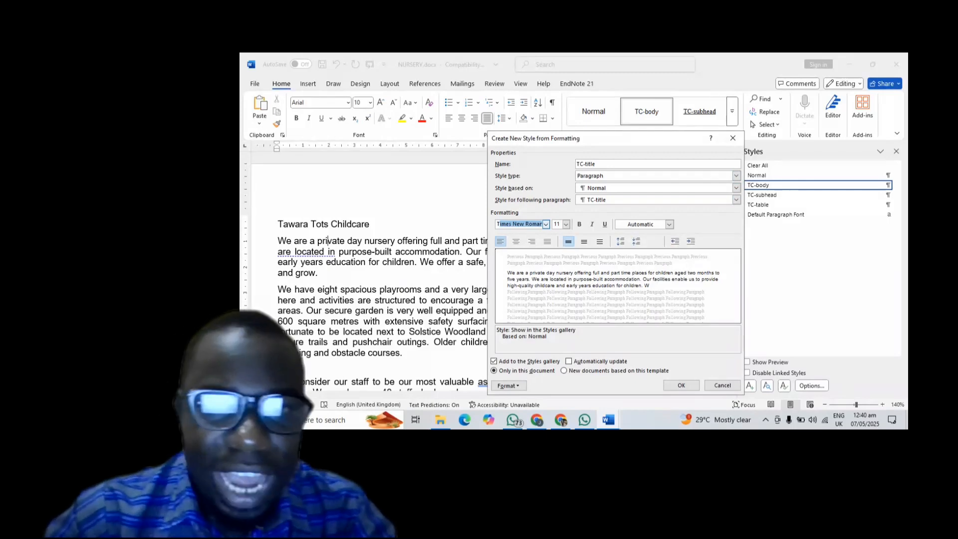
{"action": "left_click", "coordinate": [526, 227]}
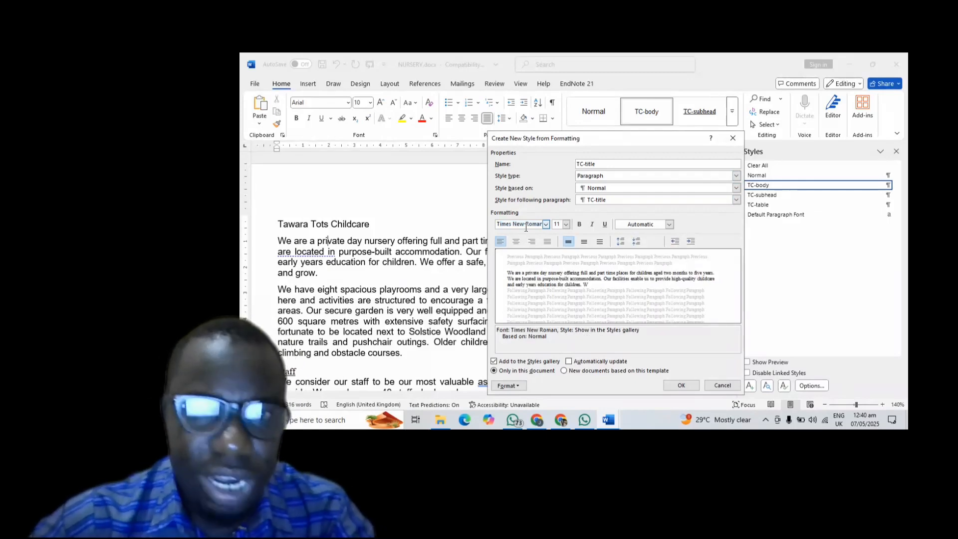
{"action": "double_click", "coordinate": [557, 224]}
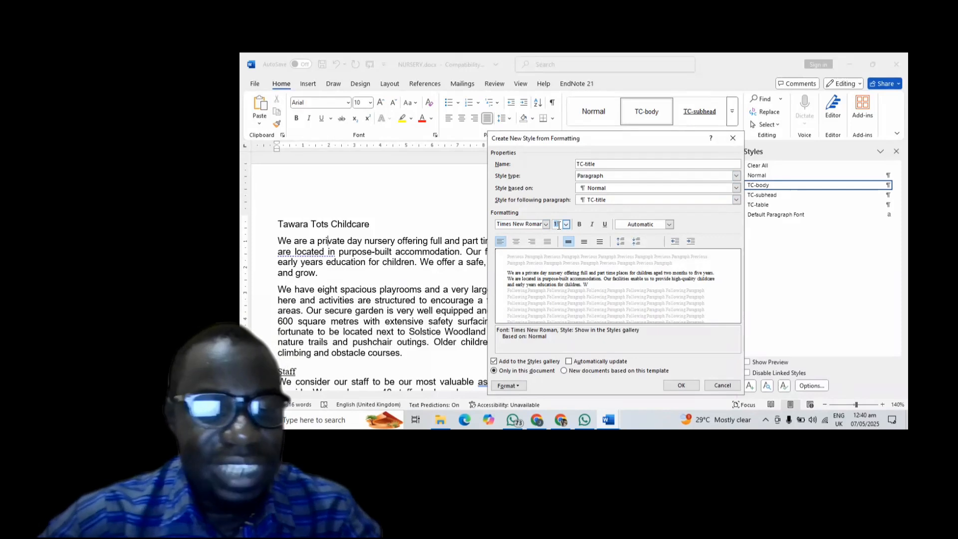
{"action": "type", "text": "32"}
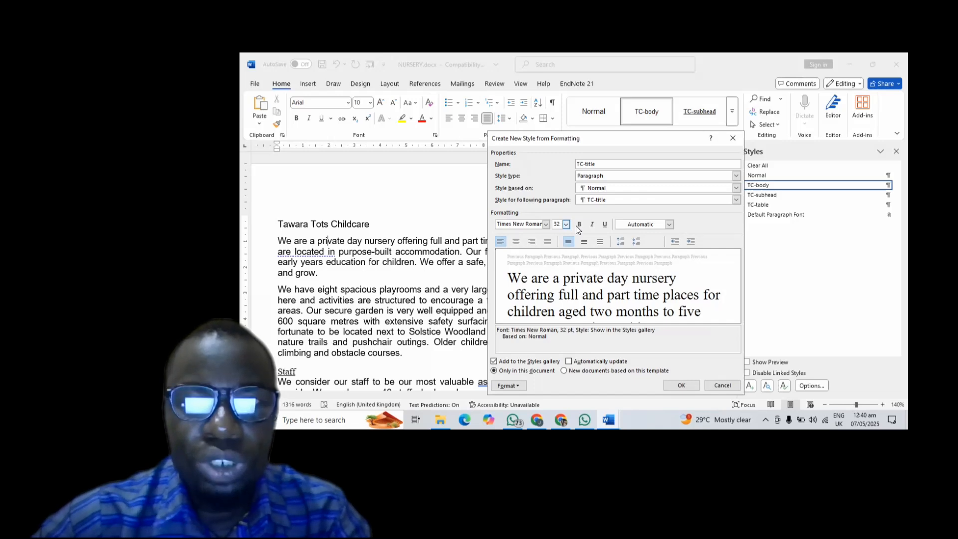
{"action": "left_click", "coordinate": [578, 225]}
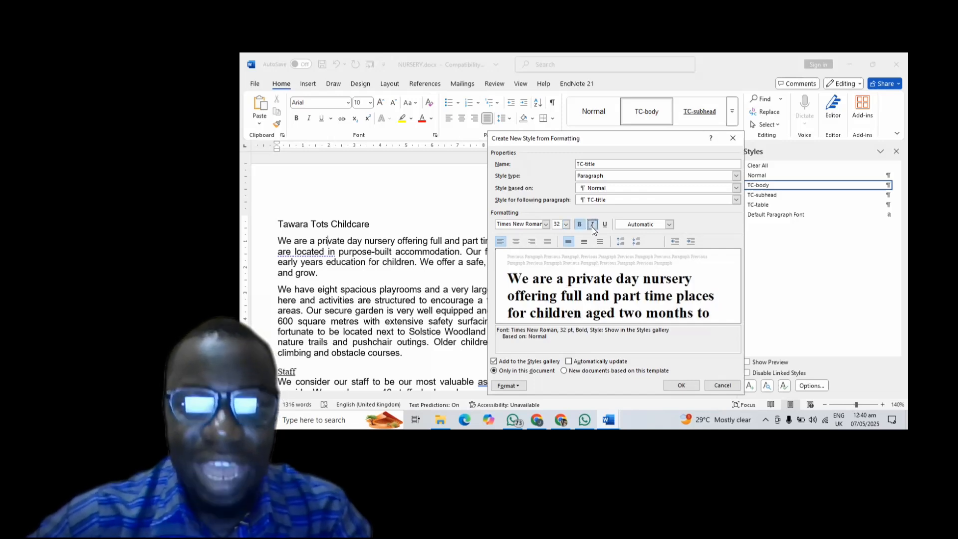
{"action": "left_click", "coordinate": [592, 227]}
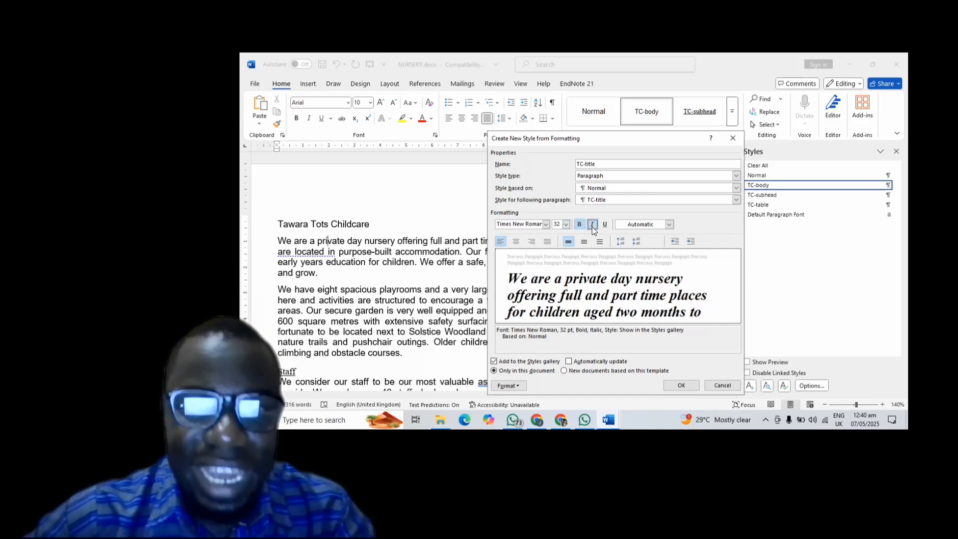
{"action": "left_click", "coordinate": [516, 242]}
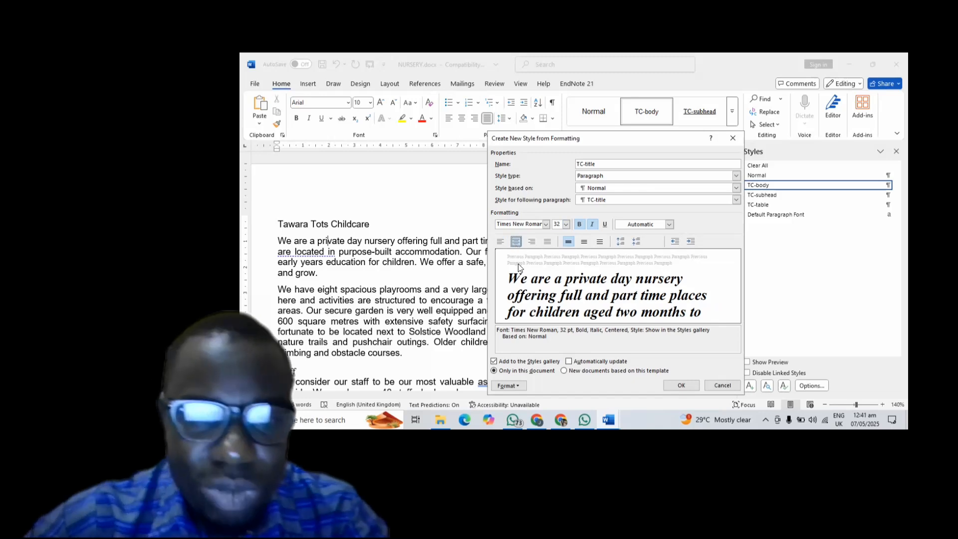
- Set TC-title's paragraph spacing to 6 pt after, keeping 0 pt before and single spacing
{"action": "left_click", "coordinate": [507, 386]}
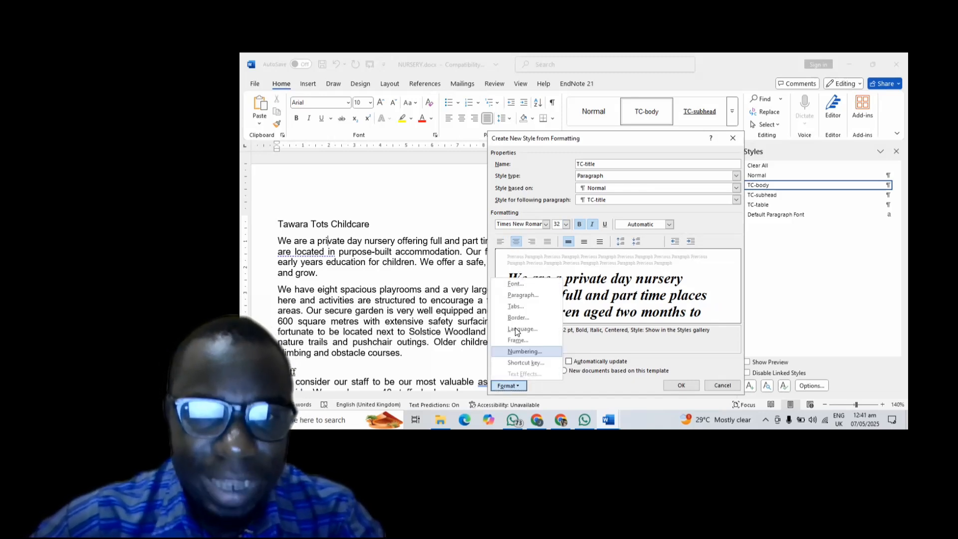
{"action": "left_click", "coordinate": [514, 297]}
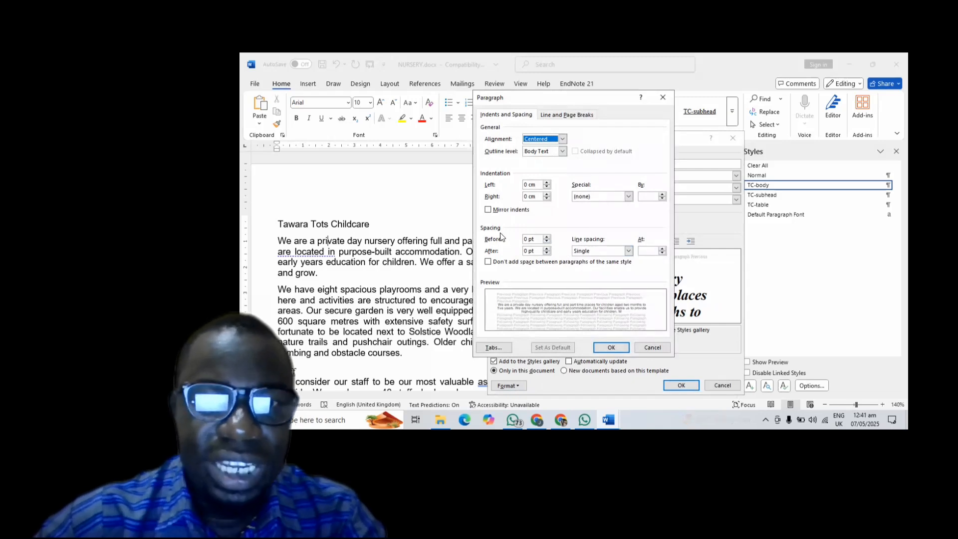
{"action": "left_click", "coordinate": [528, 251]}
{"action": "key", "text": "BackSpace"}
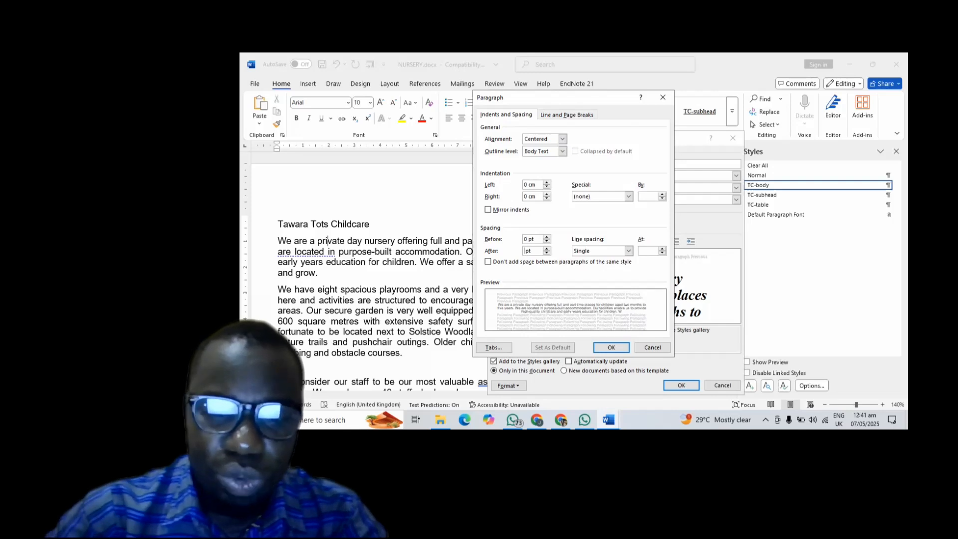
{"action": "type", "text": "6"}
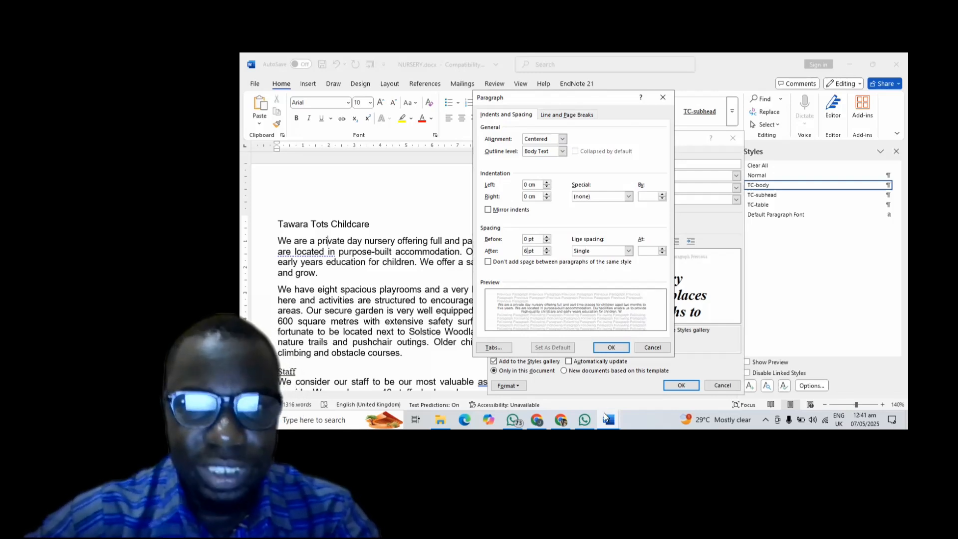
{"action": "left_click", "coordinate": [609, 350]}
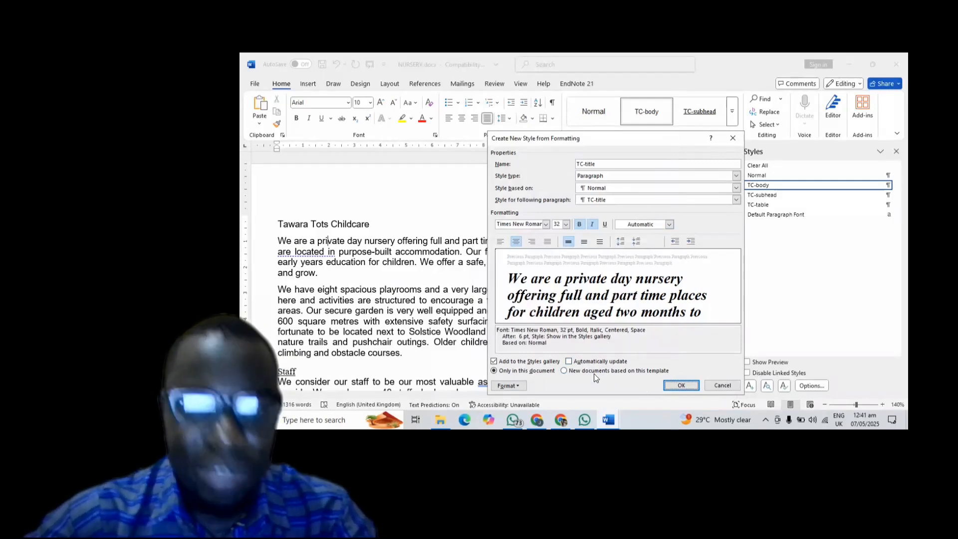
- Check the exam requirements, then save the new TC-title style to the document
{"action": "left_click", "coordinate": [560, 418]}
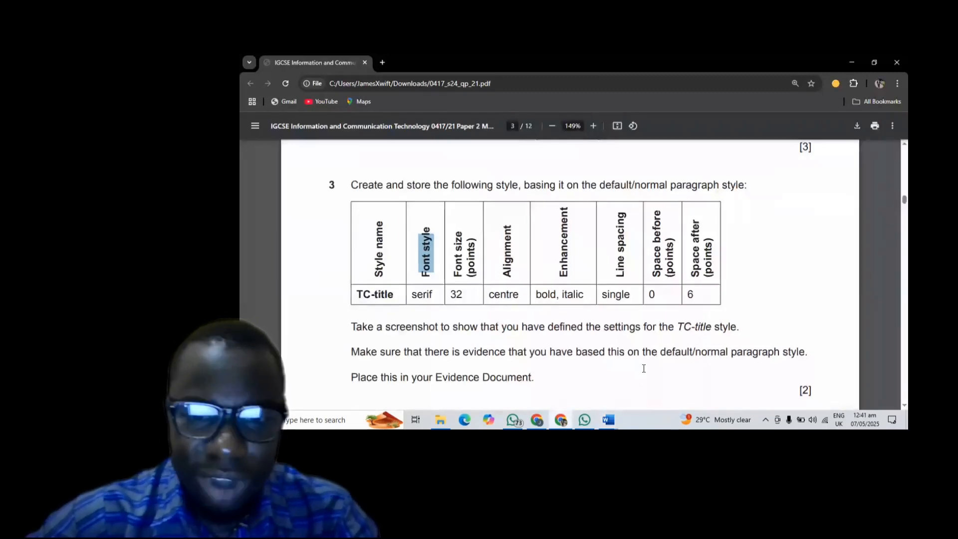
{"action": "mouse_move", "coordinate": [611, 418]}
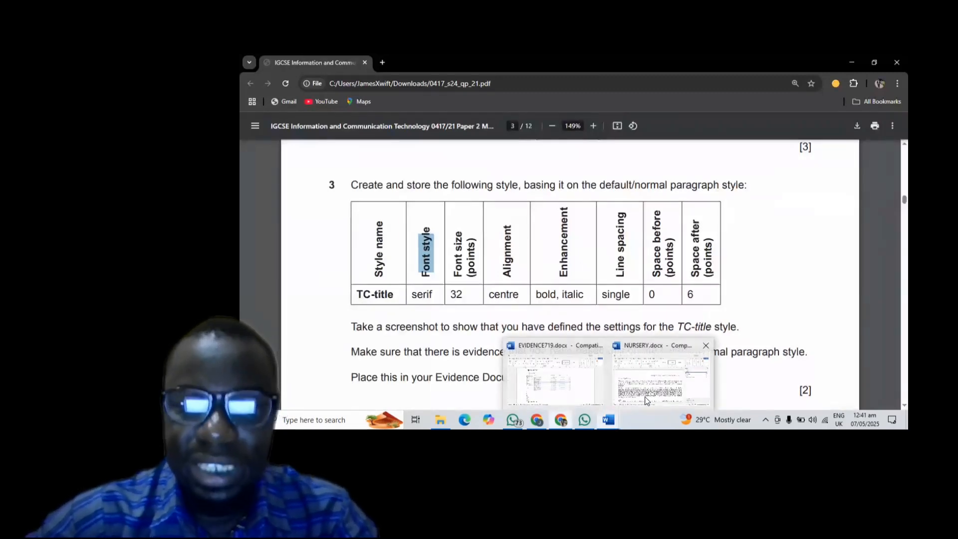
{"action": "left_click", "coordinate": [664, 380]}
{"action": "left_click", "coordinate": [678, 386]}
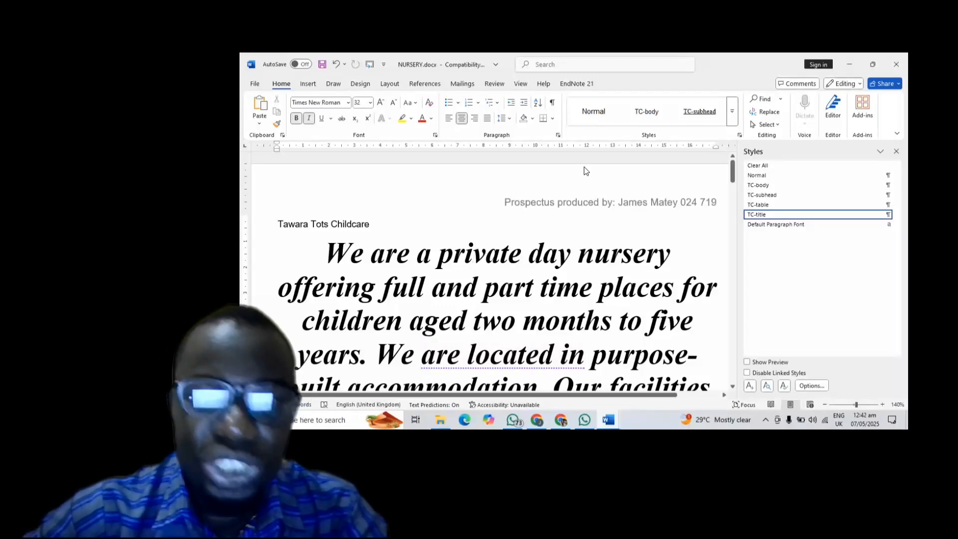
- Reapply TC-body to the opening paragraph and reread the exam instructions
{"action": "left_click", "coordinate": [640, 106]}
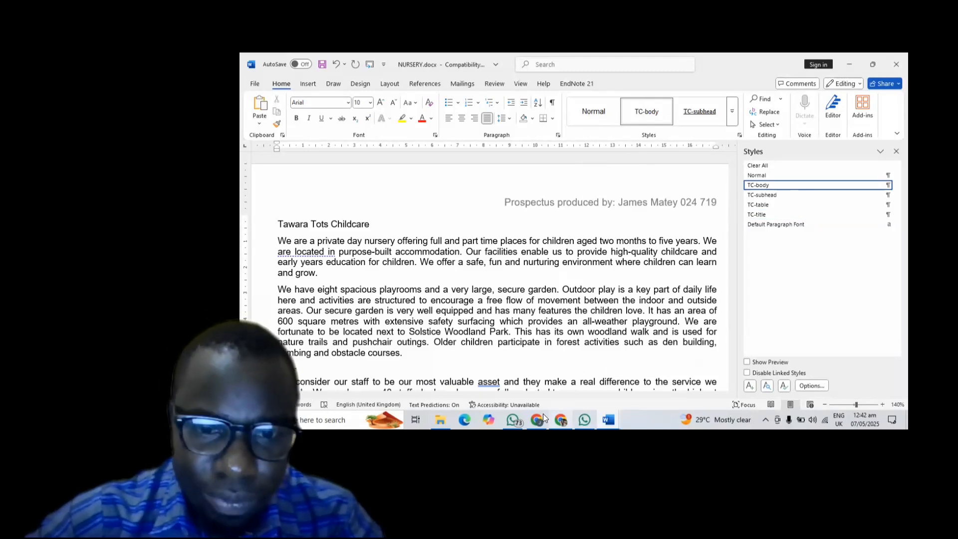
{"action": "left_click", "coordinate": [559, 419]}
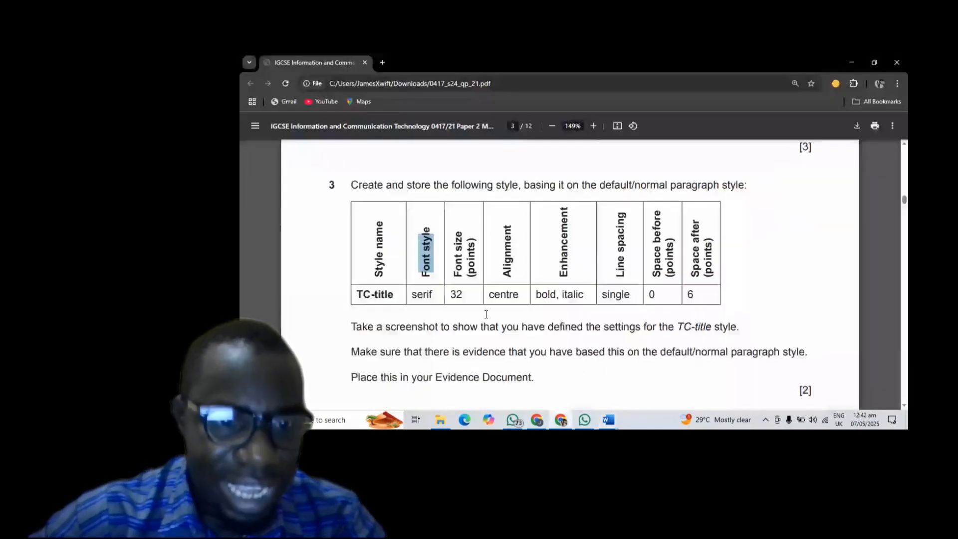
{"action": "scroll", "coordinate": [481, 317], "scroll_direction": "down", "scroll_amount": 1}
{"action": "scroll", "coordinate": [479, 315], "scroll_direction": "down", "scroll_amount": 1}
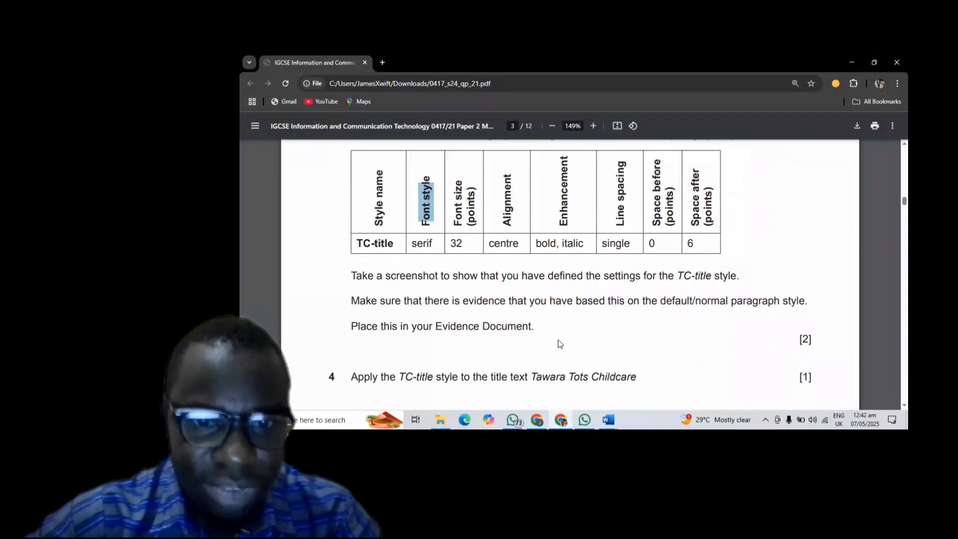
{"action": "mouse_move", "coordinate": [607, 419]}
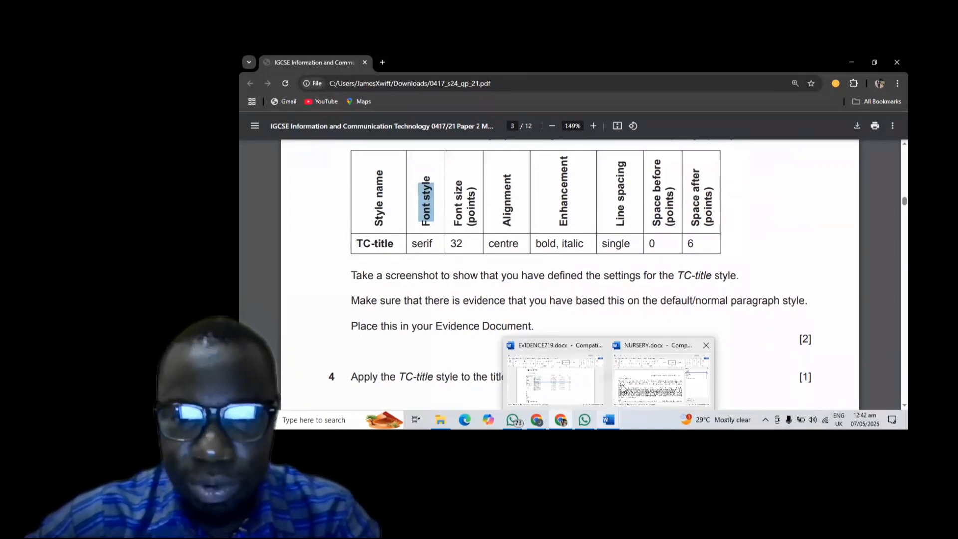
{"action": "left_click", "coordinate": [669, 367]}
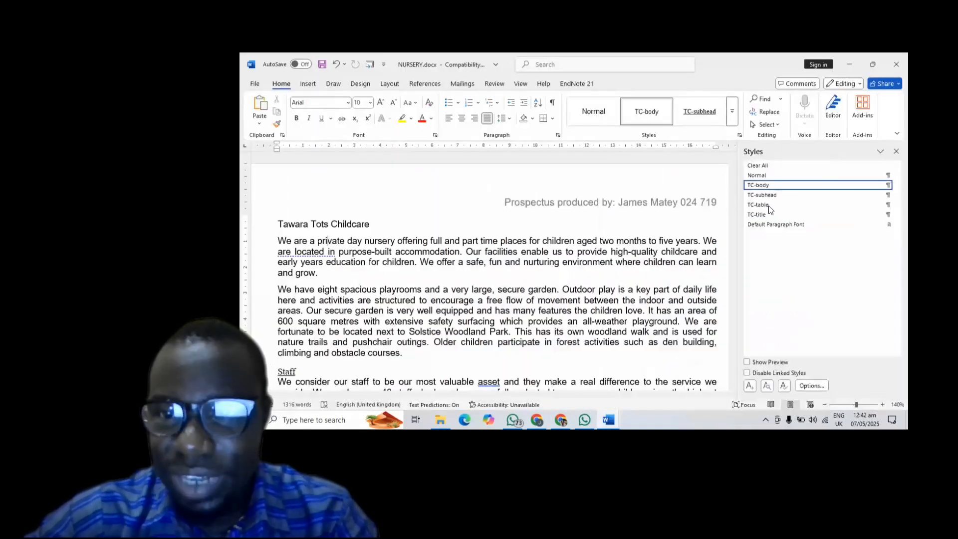
{"action": "mouse_move", "coordinate": [781, 216]}
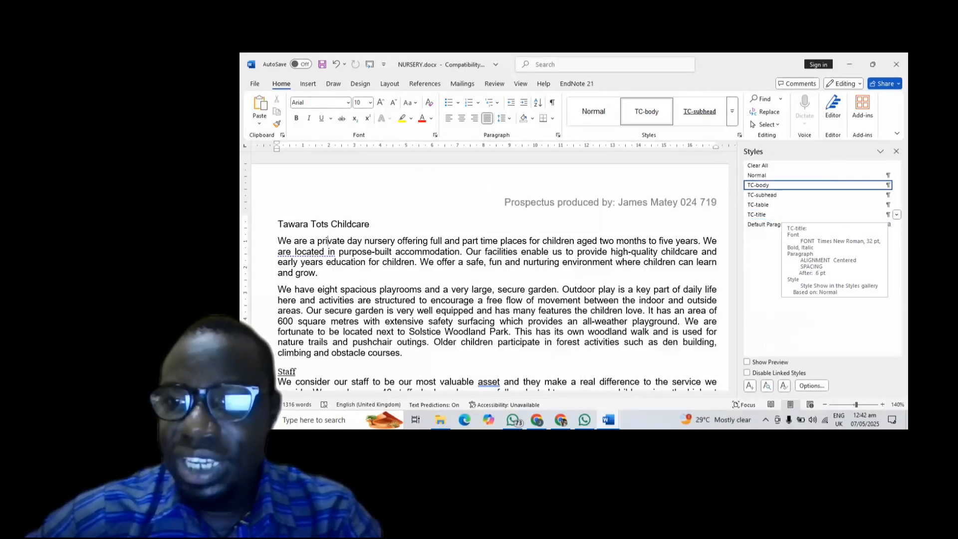
- Open TC-title's Modify Style settings and screenshot the dialog showing it is based on Normal
{"action": "right_click", "coordinate": [786, 214]}
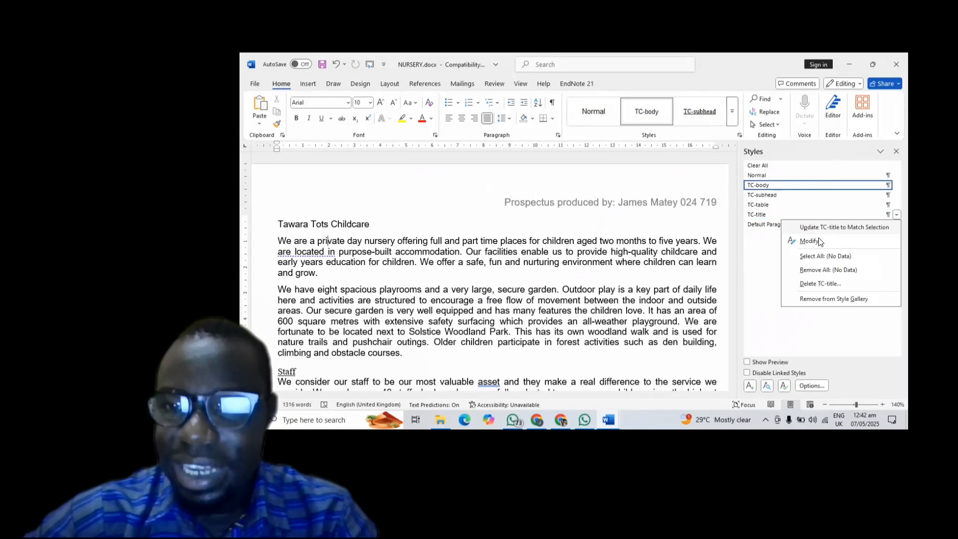
{"action": "left_click", "coordinate": [818, 241]}
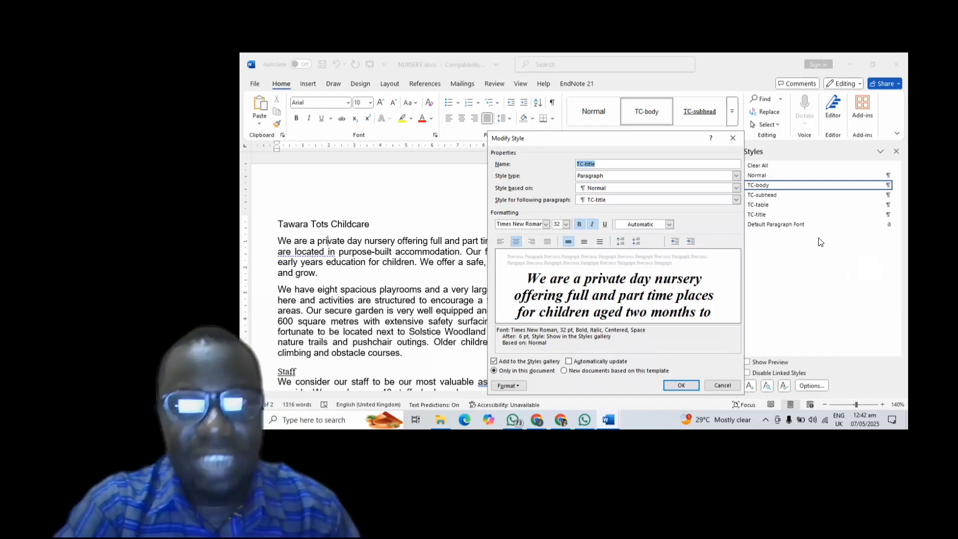
{"action": "key", "text": "super+shift+s"}
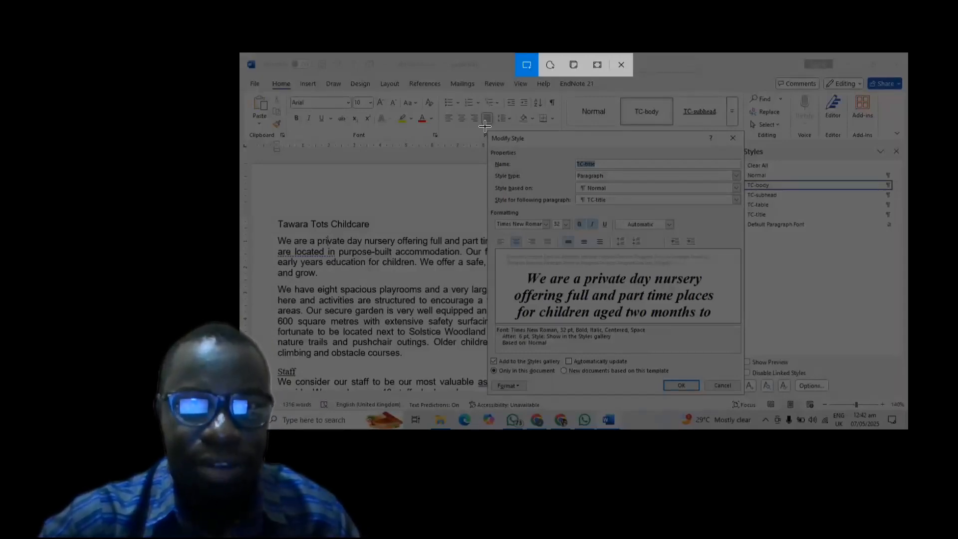
{"action": "left_click_drag", "start_coordinate": [485, 127], "coordinate": [749, 396]}
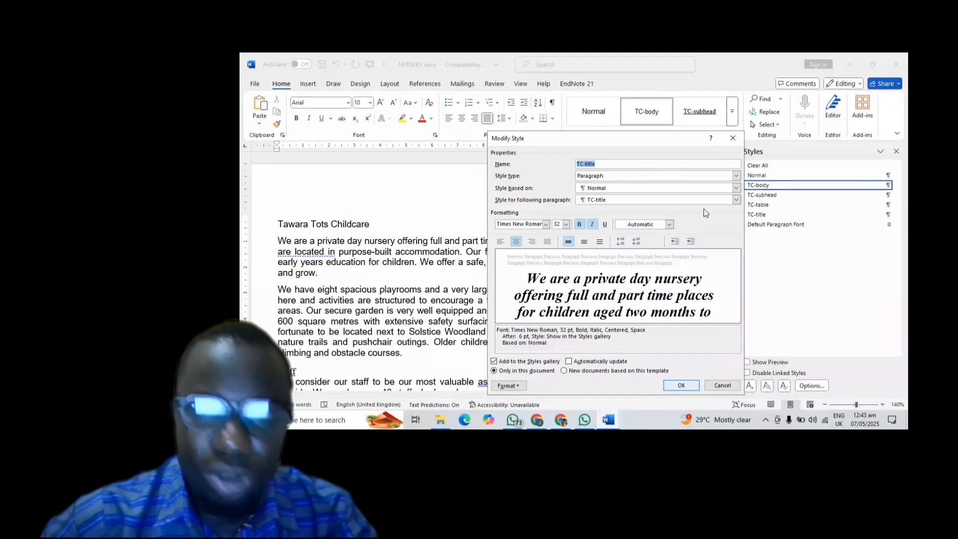
- Paste the TC-title settings screenshot under Step 3 evidence in EVIDENCE719.docx
{"action": "left_click", "coordinate": [732, 139]}
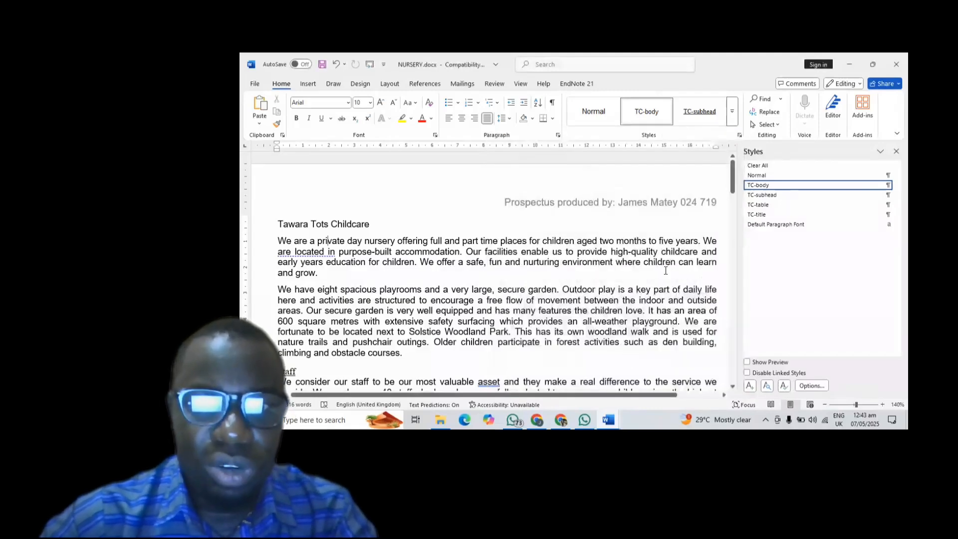
{"action": "mouse_move", "coordinate": [615, 414]}
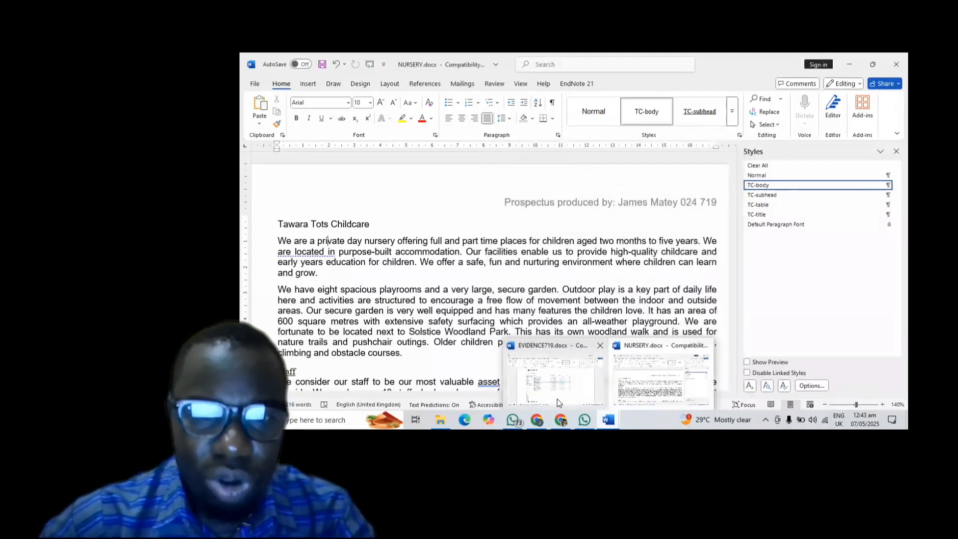
{"action": "left_click", "coordinate": [549, 375]}
{"action": "scroll", "coordinate": [543, 269], "scroll_direction": "down", "scroll_amount": 5}
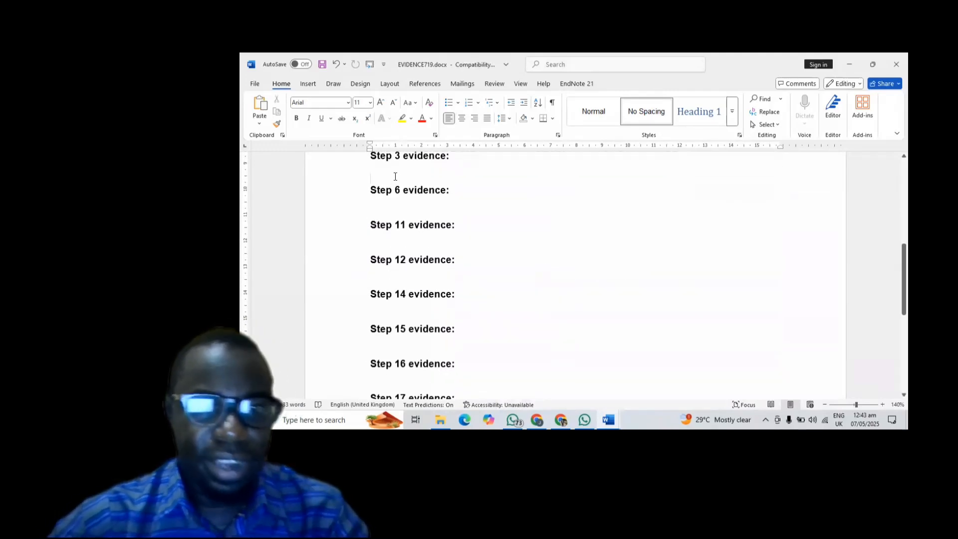
{"action": "key", "text": "ctrl+v"}
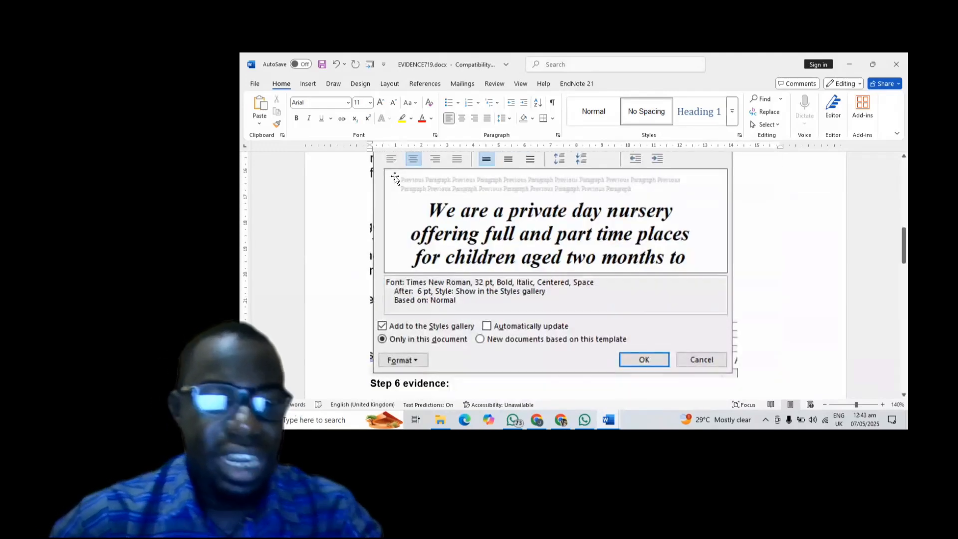
- Scroll through EVIDENCE719.docx to check the pasted screenshot, then return to the exam paper
{"action": "scroll", "coordinate": [394, 179], "scroll_direction": "up", "scroll_amount": 10}
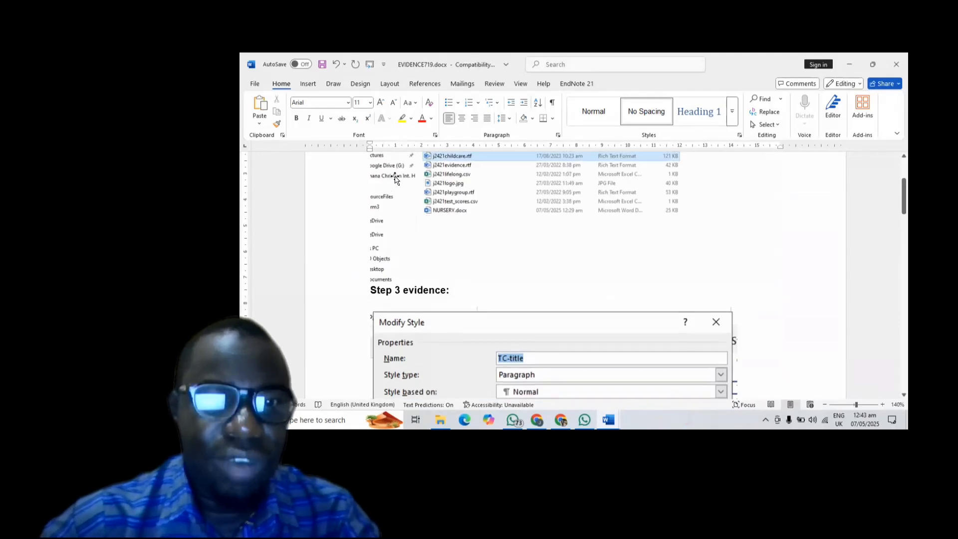
{"action": "scroll", "coordinate": [395, 179], "scroll_direction": "down", "scroll_amount": 10}
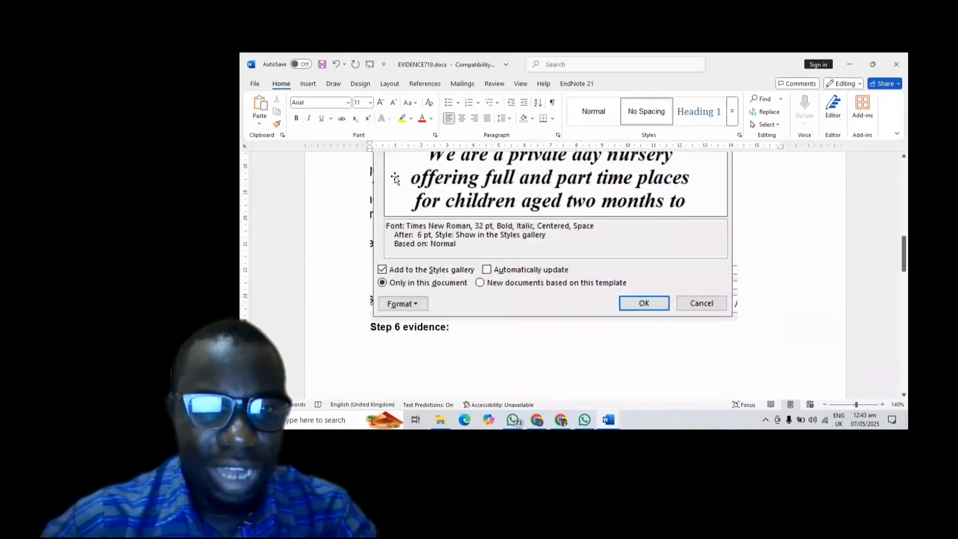
{"action": "scroll", "coordinate": [395, 178], "scroll_direction": "down", "scroll_amount": 3}
{"action": "scroll", "coordinate": [395, 178], "scroll_direction": "up", "scroll_amount": 3}
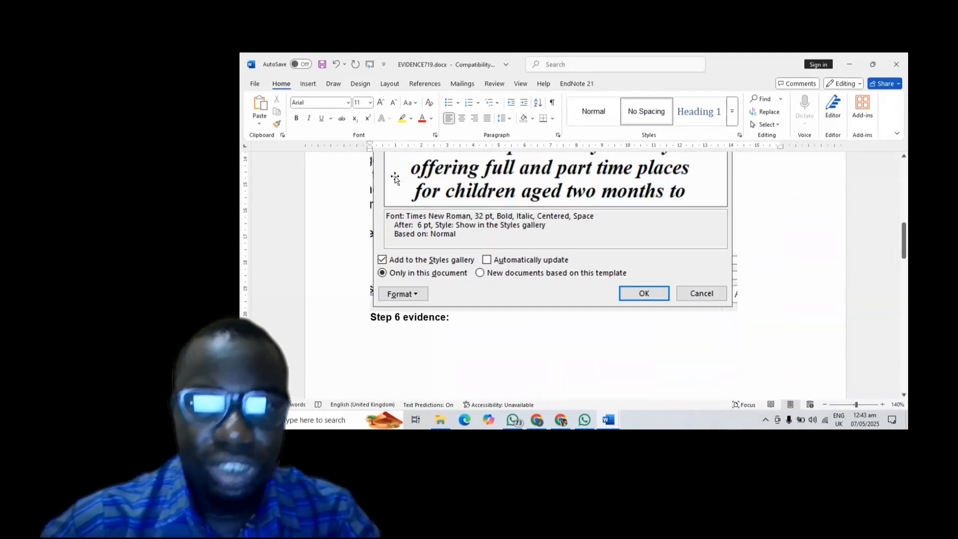
{"action": "scroll", "coordinate": [395, 178], "scroll_direction": "down", "scroll_amount": 3}
{"action": "scroll", "coordinate": [394, 179], "scroll_direction": "up", "scroll_amount": 10}
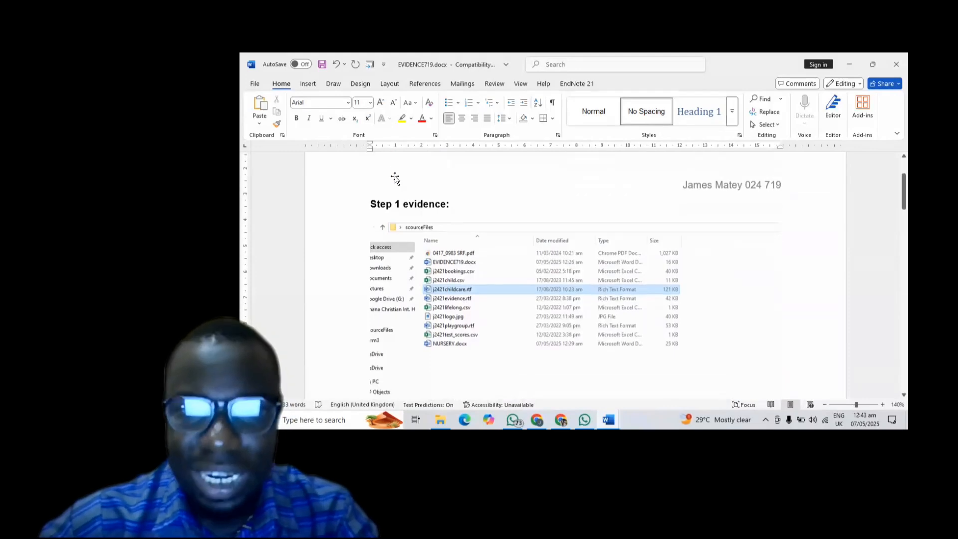
{"action": "scroll", "coordinate": [395, 178], "scroll_direction": "down", "scroll_amount": 20}
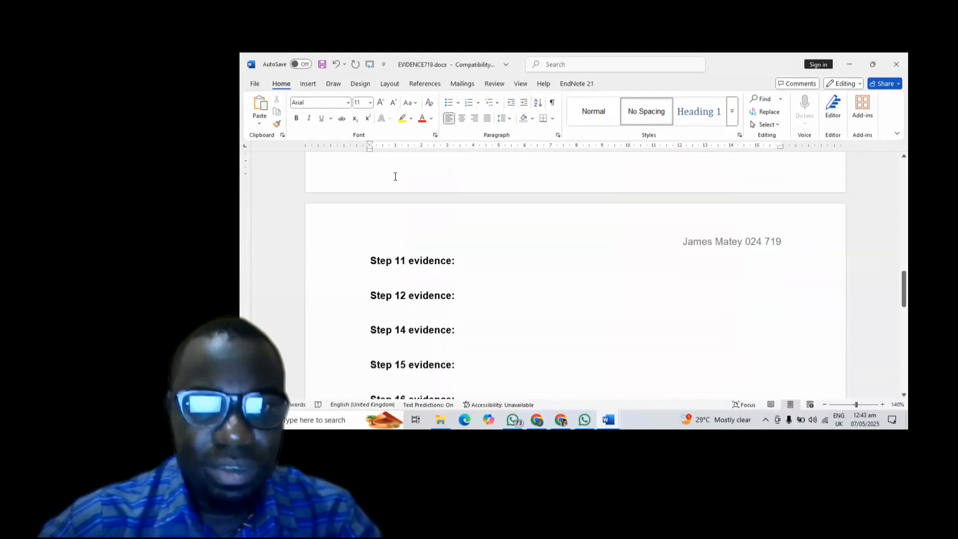
{"action": "scroll", "coordinate": [395, 177], "scroll_direction": "down", "scroll_amount": 1}
{"action": "scroll", "coordinate": [394, 178], "scroll_direction": "up", "scroll_amount": 5}
{"action": "scroll", "coordinate": [394, 178], "scroll_direction": "down", "scroll_amount": 2}
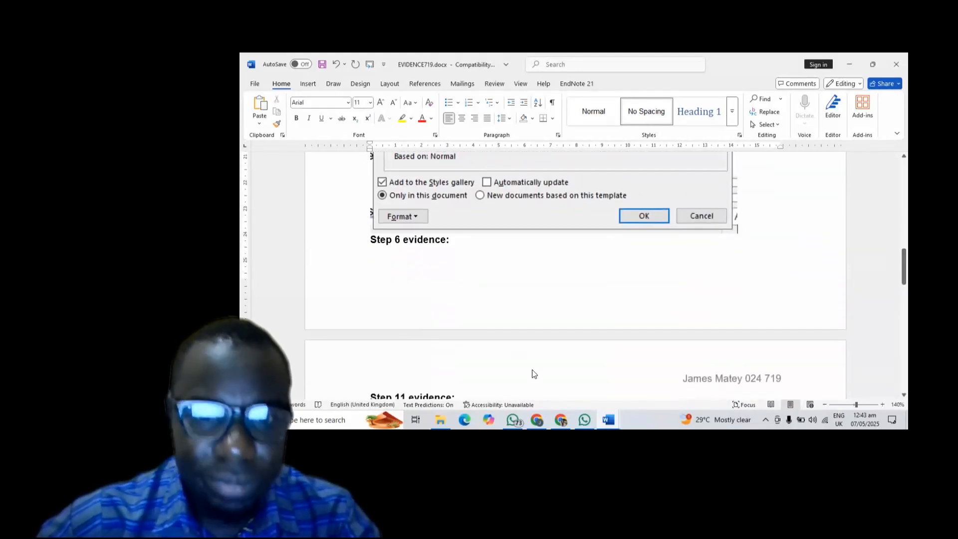
{"action": "left_click", "coordinate": [564, 414]}
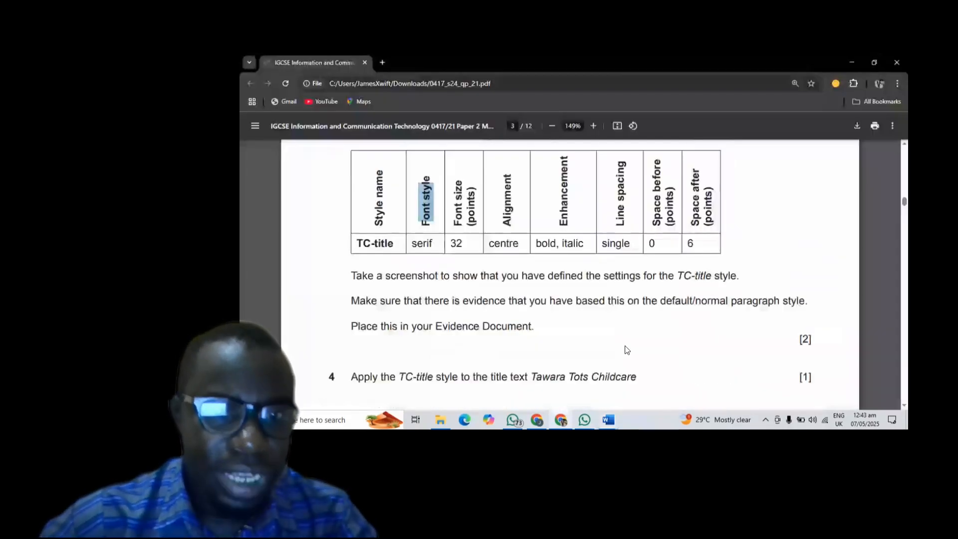
- Read question 5 on the two-column Staff layout, then return to NURSERY.docx
{"action": "scroll", "coordinate": [625, 346], "scroll_direction": "down", "scroll_amount": 3}
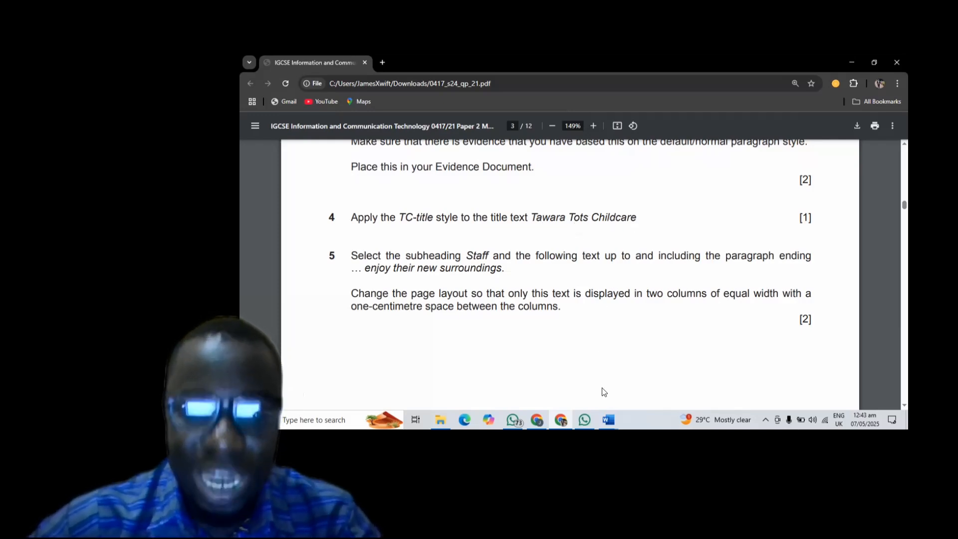
{"action": "mouse_move", "coordinate": [614, 418]}
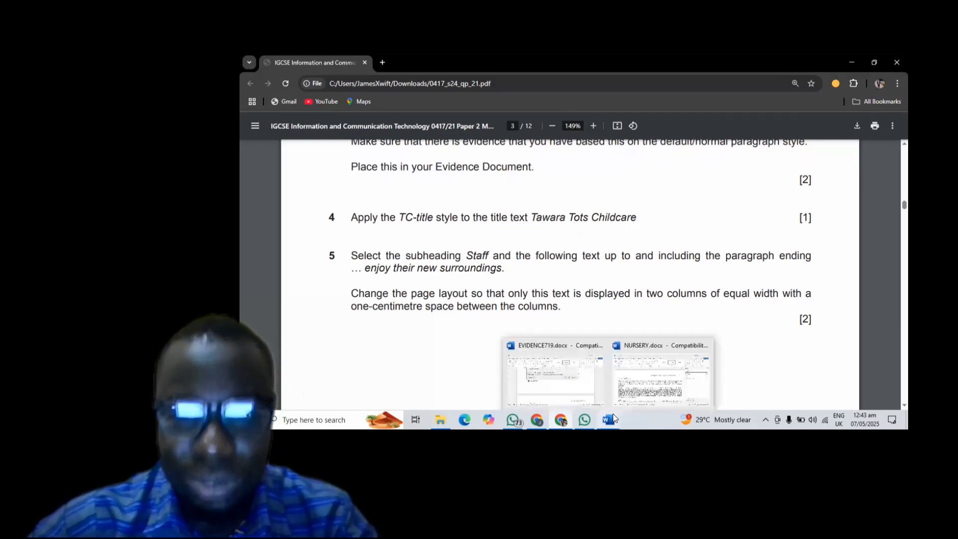
{"action": "left_click", "coordinate": [654, 382]}
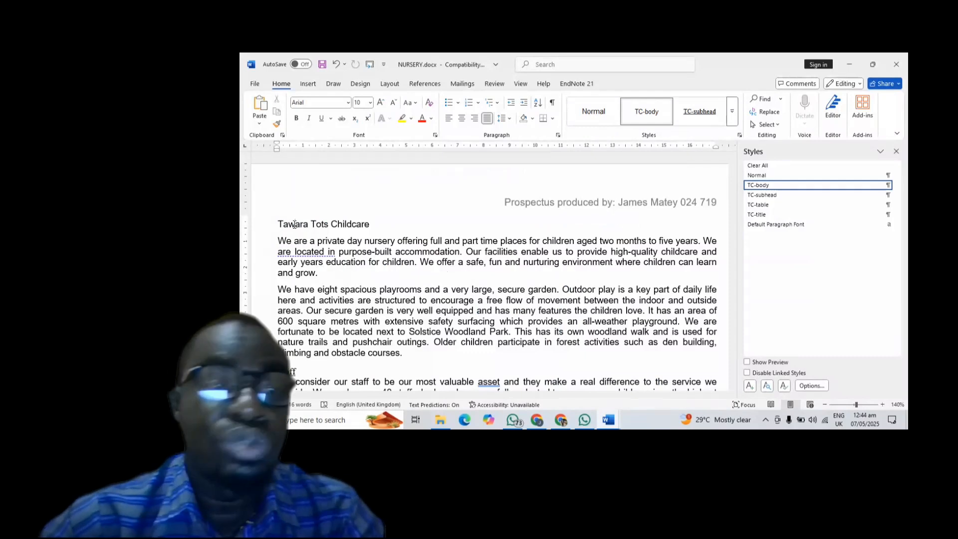
- Apply the TC-title style to the Tawara Tots Childcare title, then bring back the exam PDF
{"action": "left_click", "coordinate": [762, 214]}
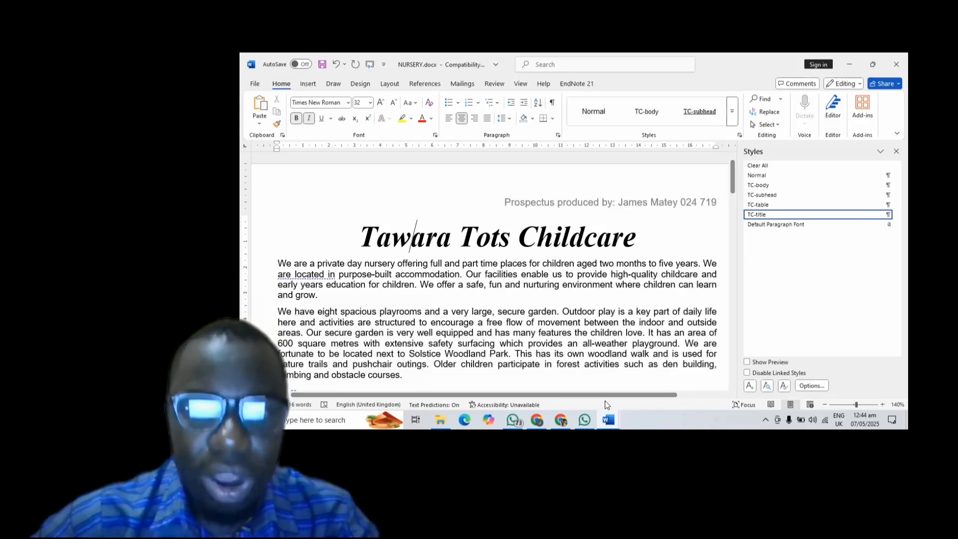
{"action": "left_click", "coordinate": [557, 417]}
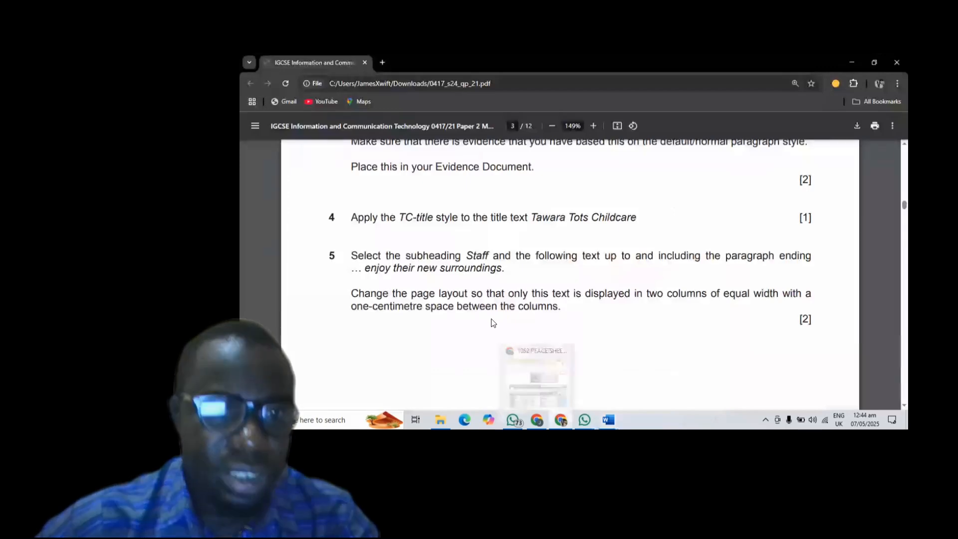
{"action": "scroll", "coordinate": [526, 280], "scroll_direction": "down", "scroll_amount": 2}
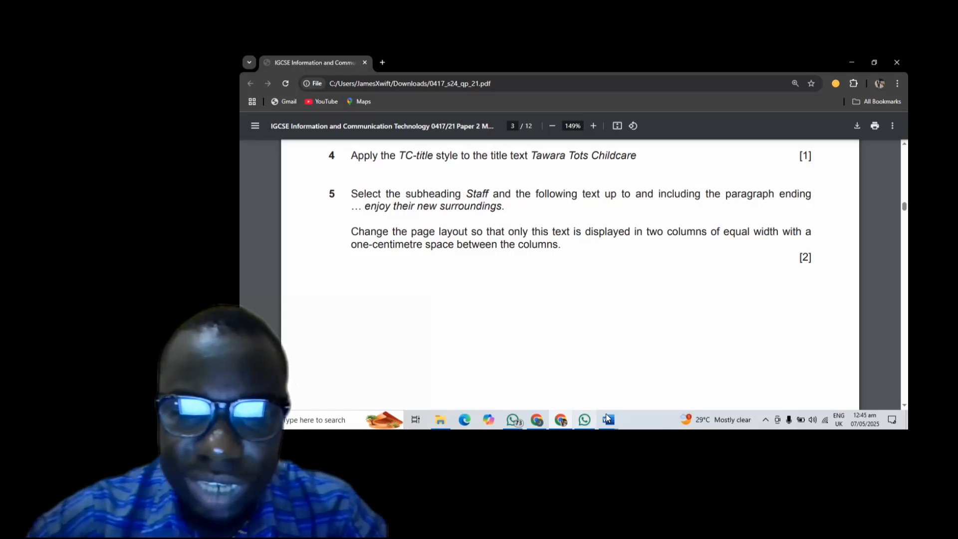
- Return to NURSERY.docx and place the insertion point in the Staff subheading
{"action": "mouse_move", "coordinate": [606, 414]}
{"action": "left_click", "coordinate": [630, 378]}
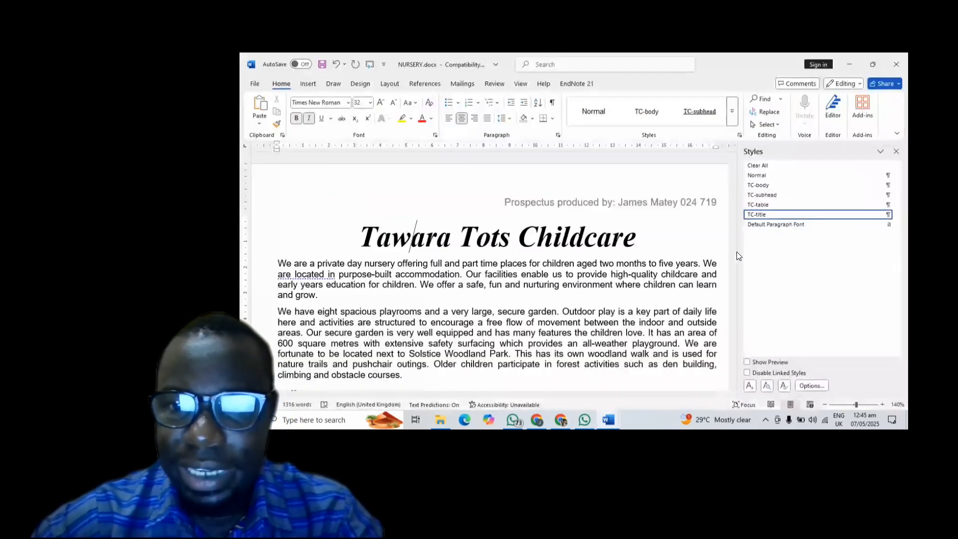
{"action": "left_click_drag", "start_coordinate": [738, 250], "coordinate": [768, 250]}
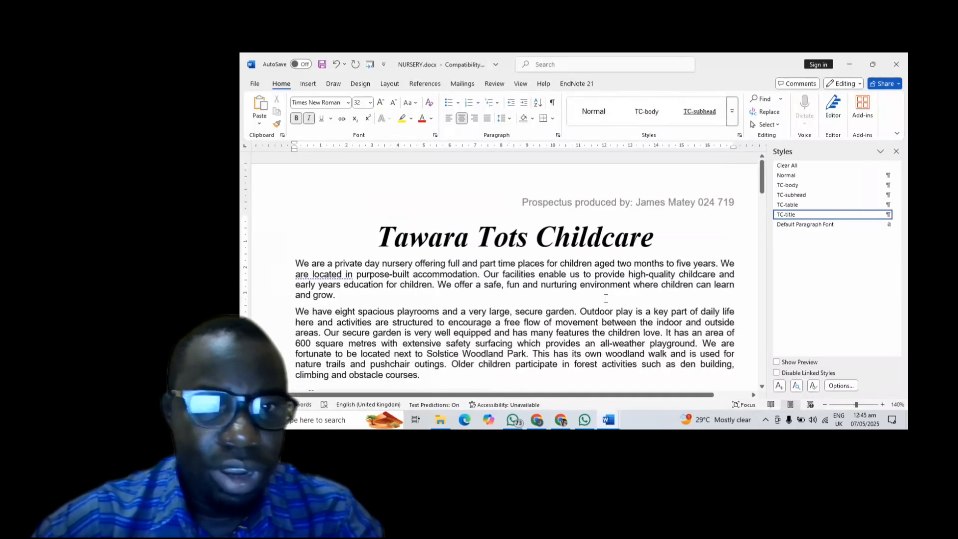
{"action": "scroll", "coordinate": [605, 298], "scroll_direction": "down", "scroll_amount": 2}
{"action": "scroll", "coordinate": [605, 298], "scroll_direction": "down", "scroll_amount": 2}
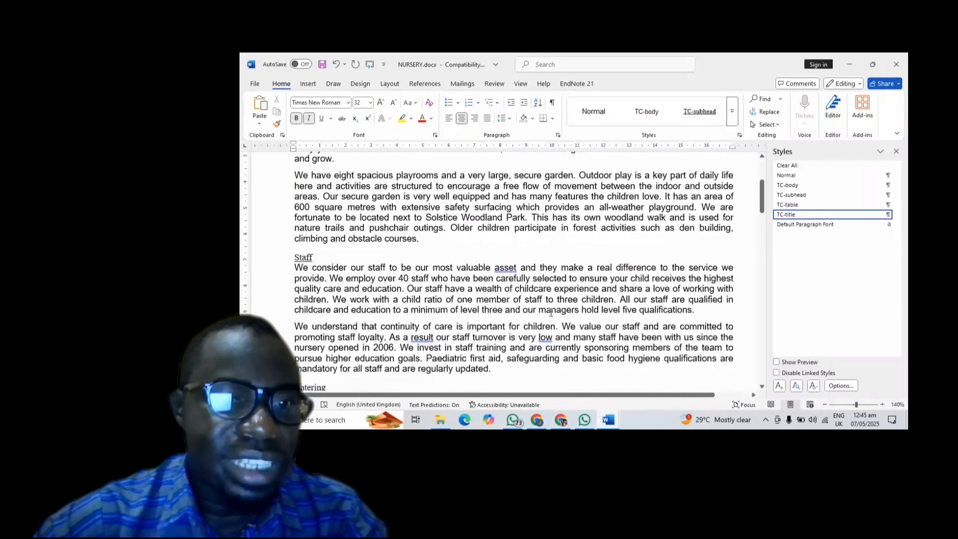
{"action": "left_click", "coordinate": [293, 258]}
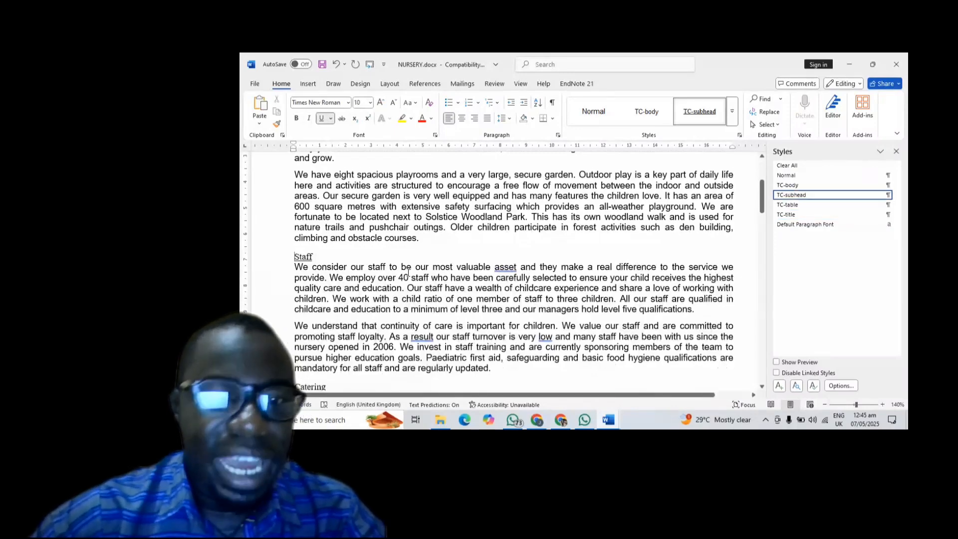
{"action": "scroll", "coordinate": [408, 272], "scroll_direction": "down", "scroll_amount": 20}
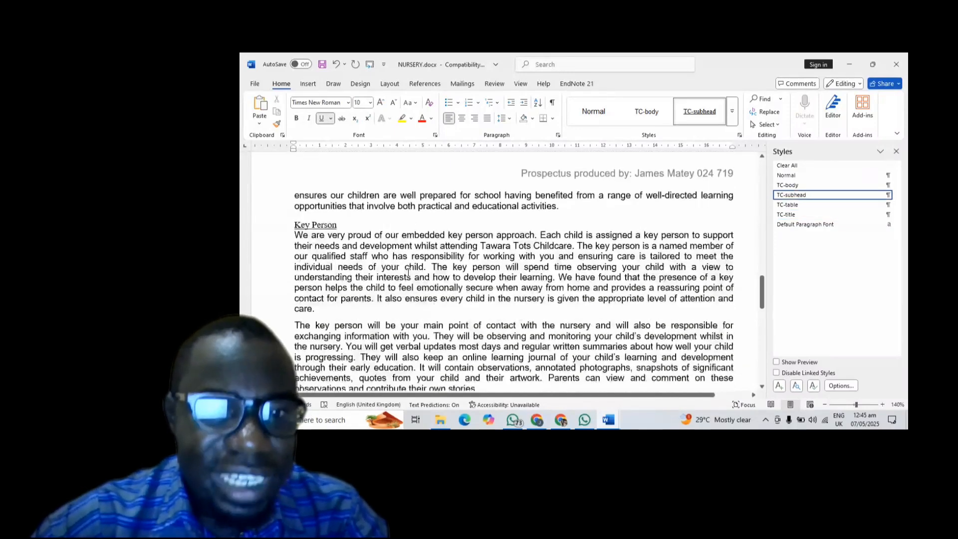
{"action": "scroll", "coordinate": [408, 271], "scroll_direction": "down", "scroll_amount": 6}
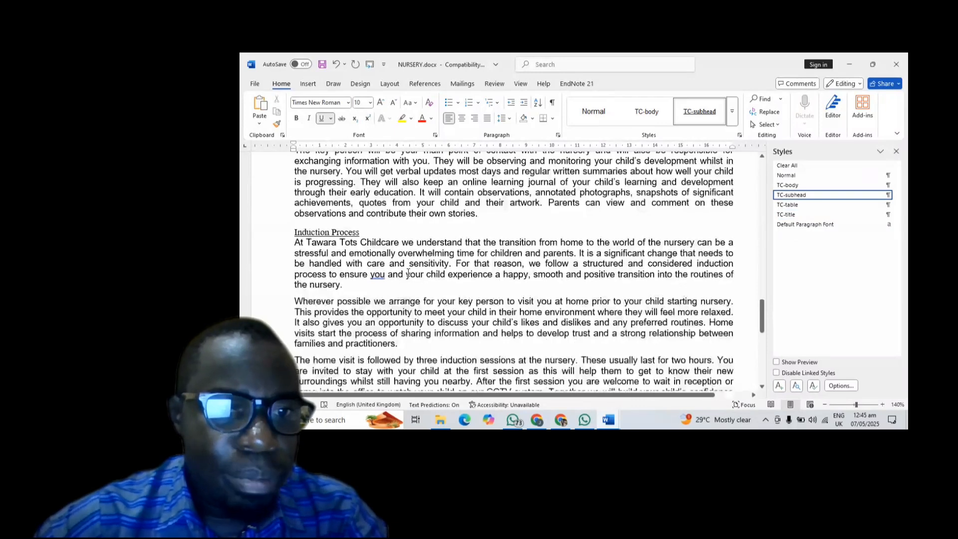
{"action": "scroll", "coordinate": [409, 273], "scroll_direction": "down", "scroll_amount": 4}
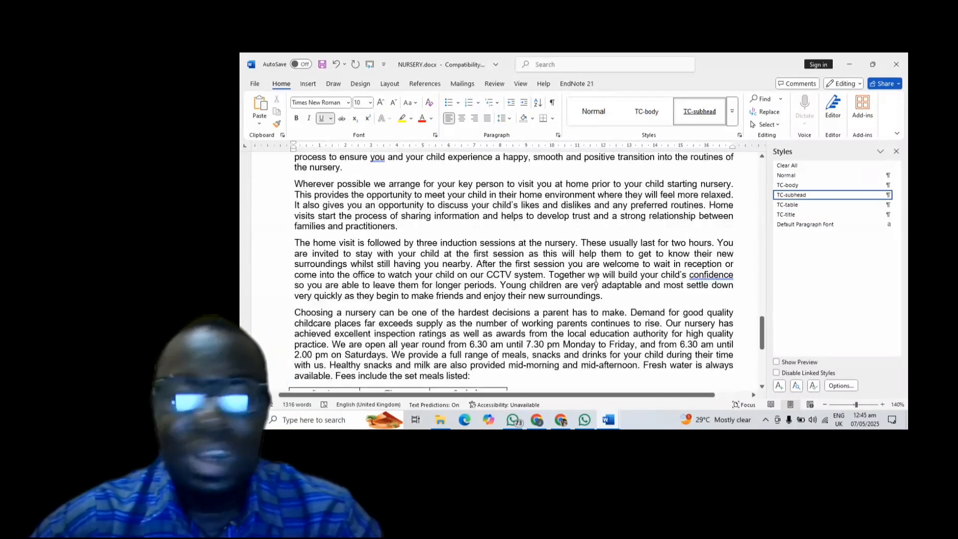
{"action": "scroll", "coordinate": [596, 278], "scroll_direction": "up", "scroll_amount": 10}
{"action": "scroll", "coordinate": [596, 281], "scroll_direction": "up", "scroll_amount": 10}
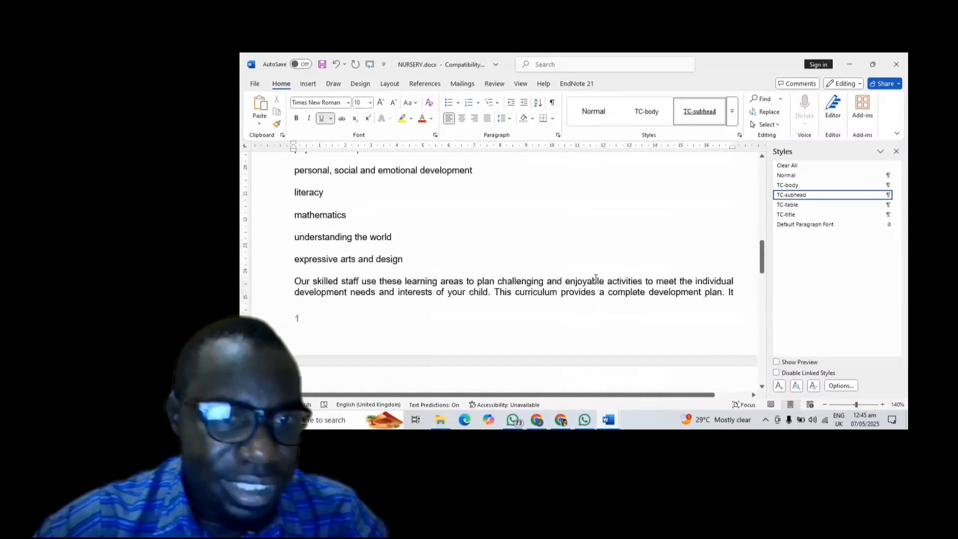
{"action": "scroll", "coordinate": [596, 278], "scroll_direction": "up", "scroll_amount": 3}
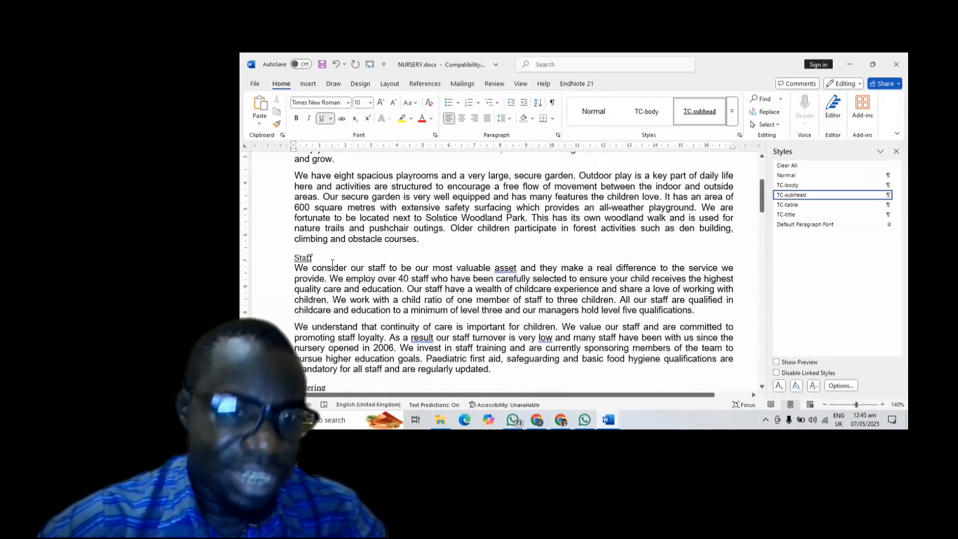
{"action": "scroll", "coordinate": [332, 263], "scroll_direction": "down", "scroll_amount": 15}
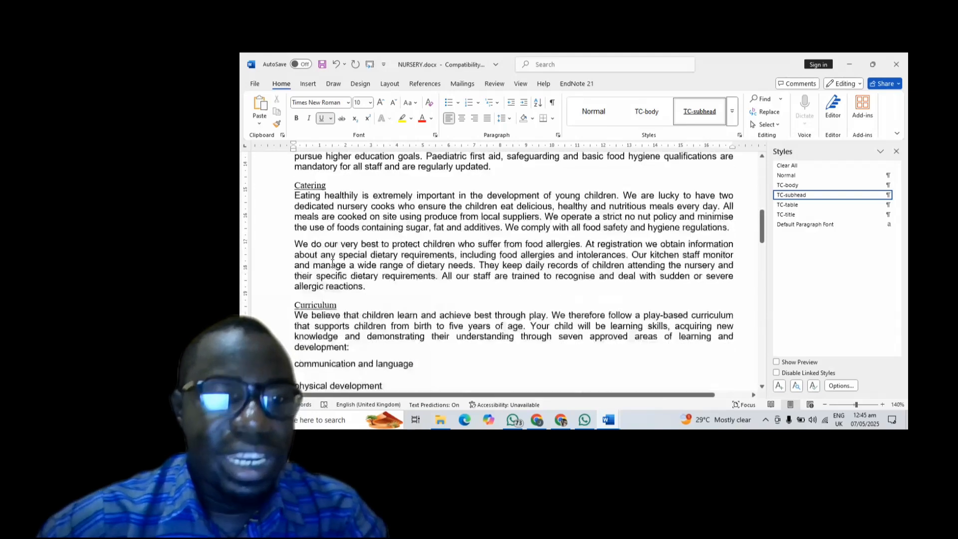
{"action": "scroll", "coordinate": [332, 264], "scroll_direction": "down", "scroll_amount": 10}
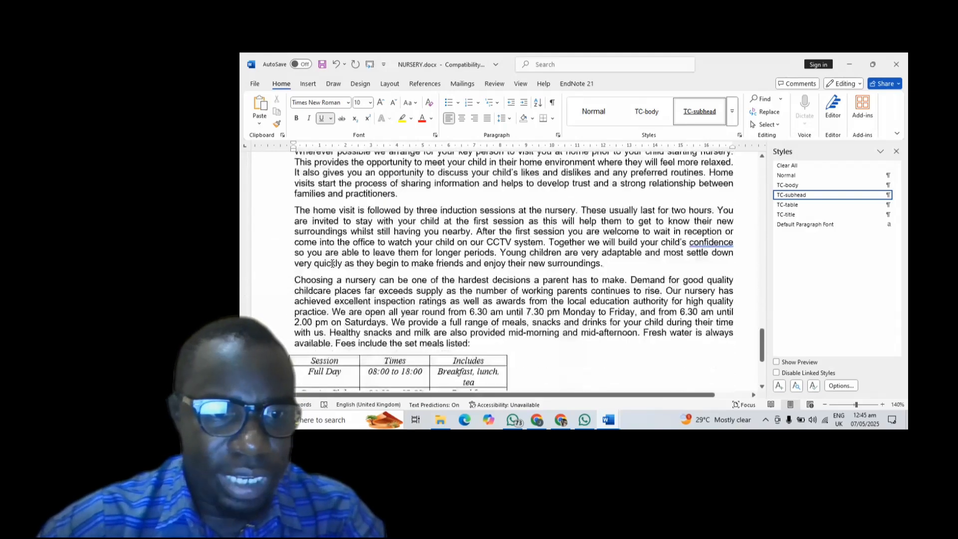
{"action": "scroll", "coordinate": [333, 264], "scroll_direction": "up", "scroll_amount": 5}
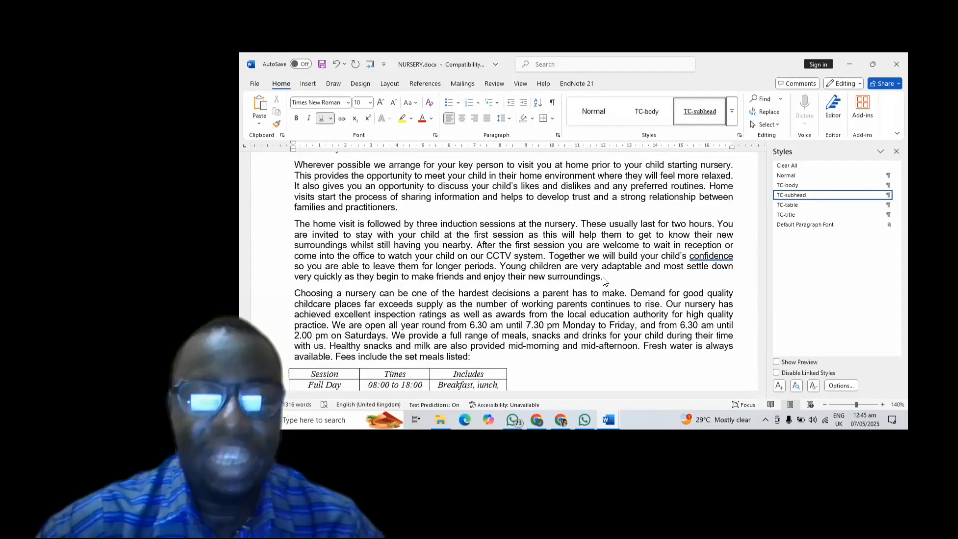
- Try selecting from Staff down toward the surroundings paragraph by mouse, then clear the selection
{"action": "left_click", "coordinate": [603, 277], "text": "shift"}
{"action": "scroll", "coordinate": [603, 277], "scroll_direction": "up", "scroll_amount": 20}
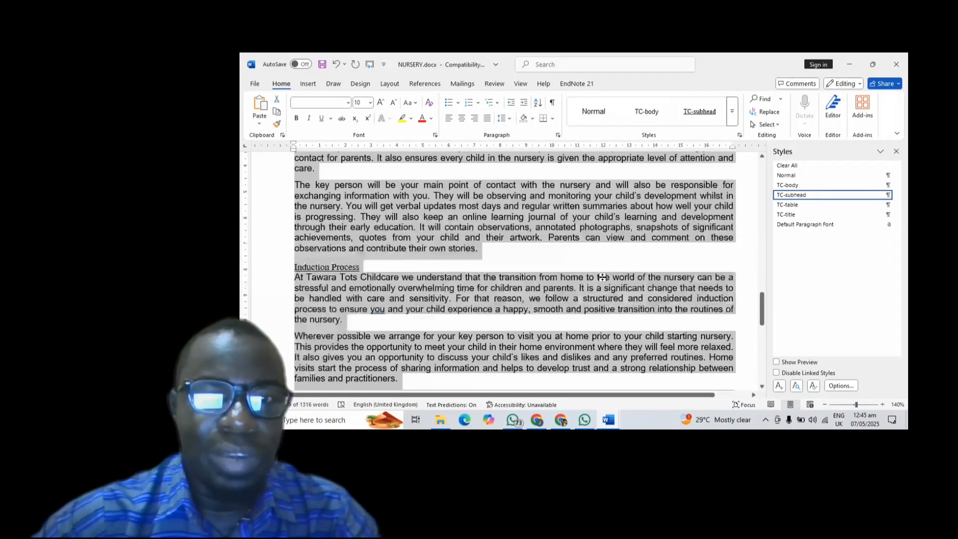
{"action": "scroll", "coordinate": [603, 277], "scroll_direction": "up", "scroll_amount": 10}
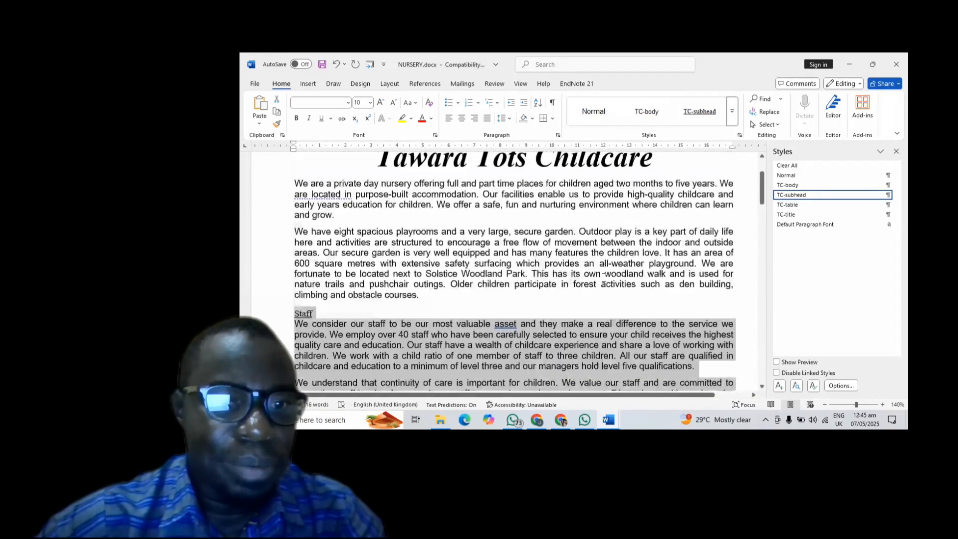
{"action": "scroll", "coordinate": [602, 277], "scroll_direction": "down", "scroll_amount": 12}
{"action": "scroll", "coordinate": [602, 277], "scroll_direction": "down", "scroll_amount": 15}
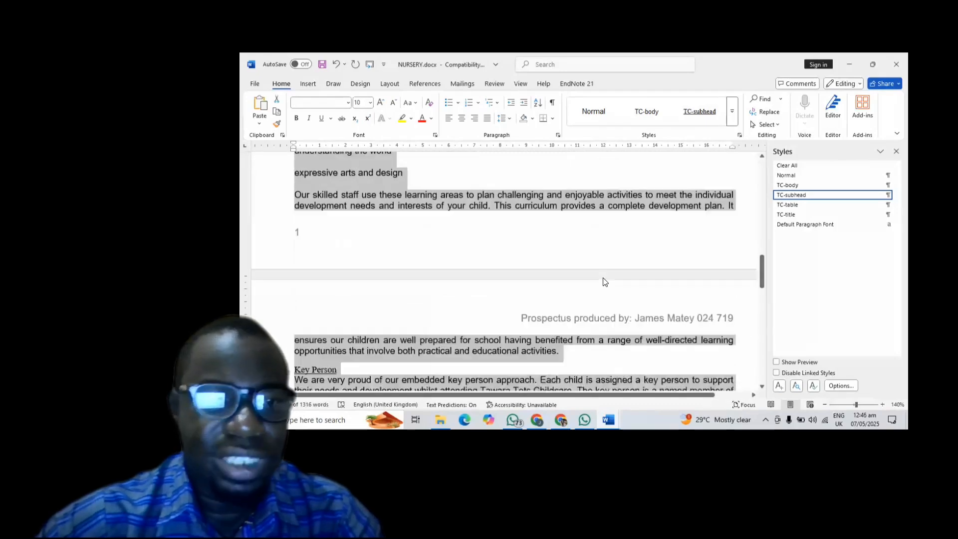
{"action": "scroll", "coordinate": [603, 278], "scroll_direction": "down", "scroll_amount": 8}
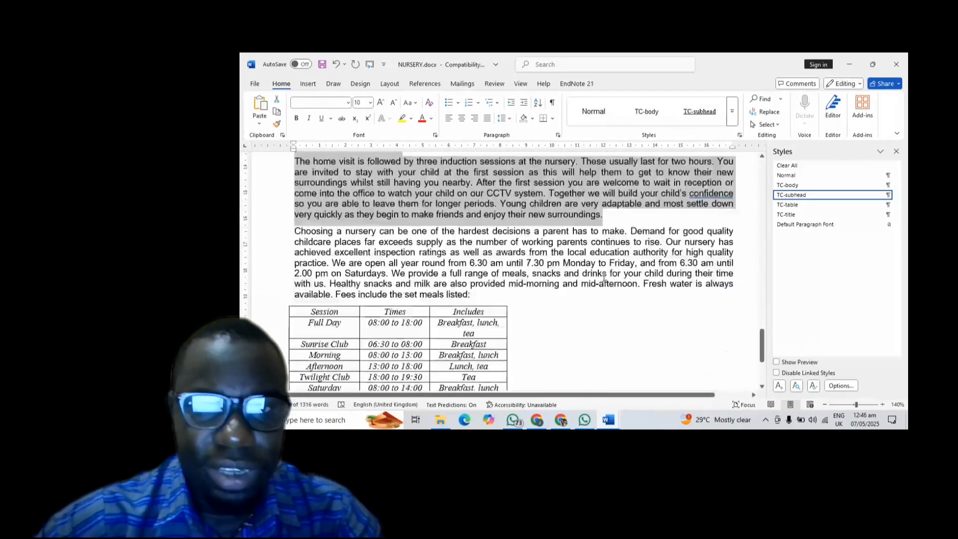
{"action": "scroll", "coordinate": [603, 278], "scroll_direction": "up", "scroll_amount": 5}
{"action": "scroll", "coordinate": [603, 281], "scroll_direction": "up", "scroll_amount": 15}
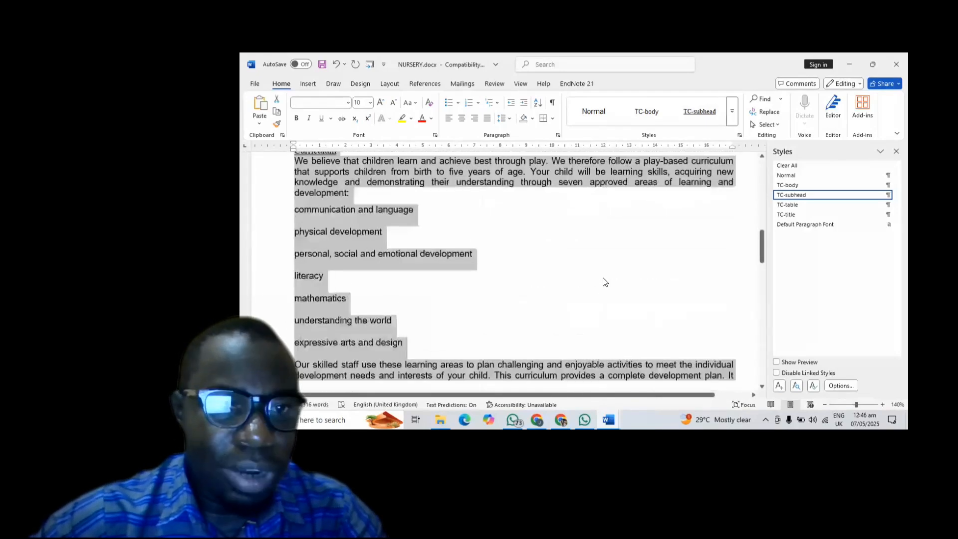
{"action": "scroll", "coordinate": [603, 277], "scroll_direction": "up", "scroll_amount": 8}
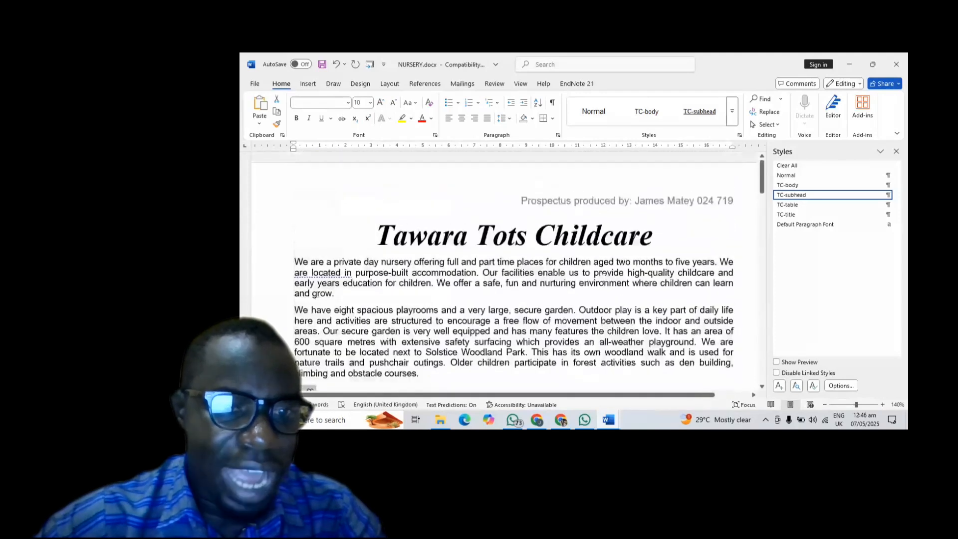
{"action": "scroll", "coordinate": [359, 264], "scroll_direction": "down", "scroll_amount": 5}
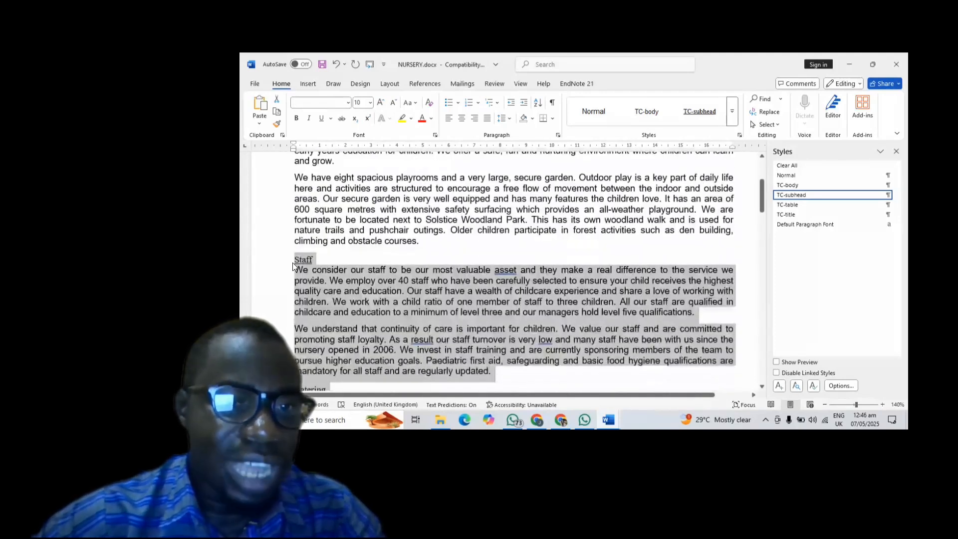
{"action": "left_click", "coordinate": [301, 258]}
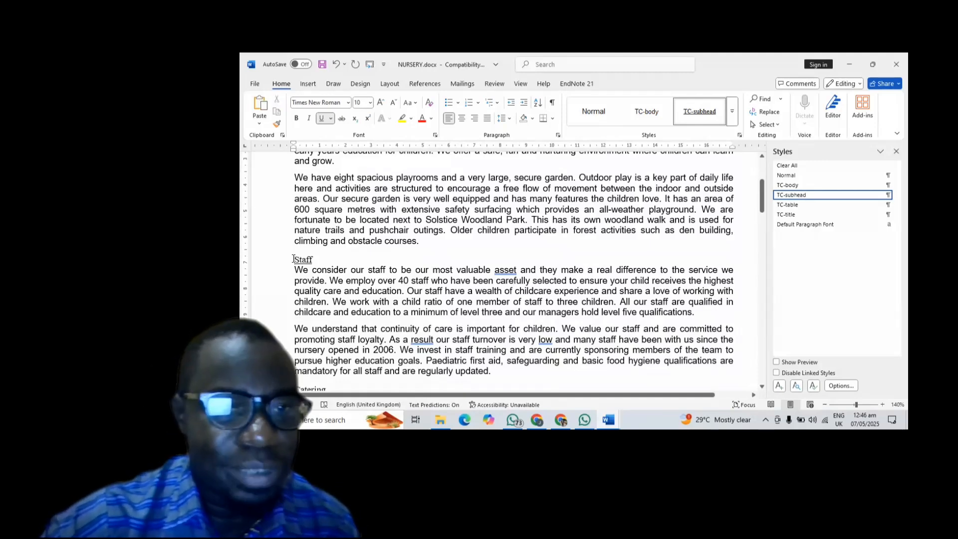
{"action": "left_click_drag", "start_coordinate": [294, 258], "coordinate": [604, 341]}
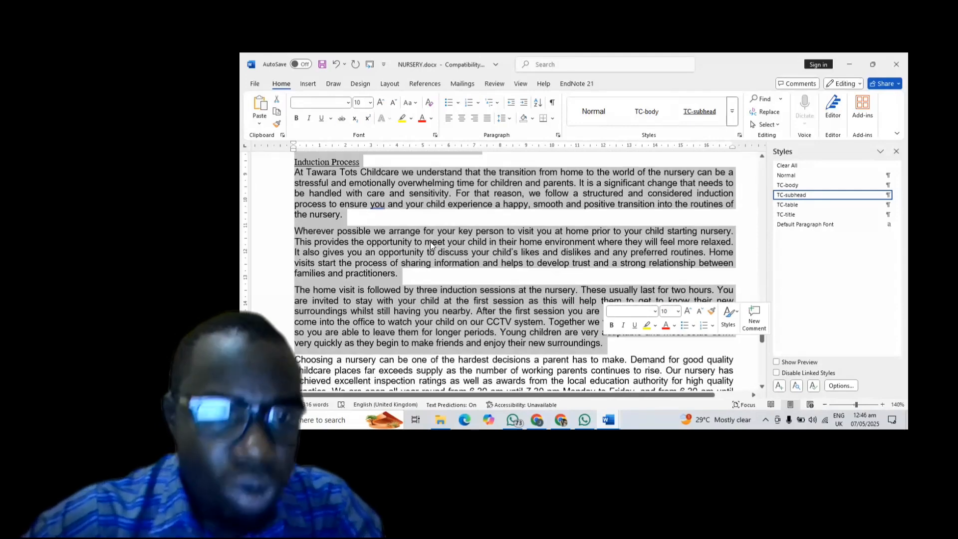
{"action": "scroll", "coordinate": [430, 241], "scroll_direction": "up", "scroll_amount": 10}
{"action": "scroll", "coordinate": [432, 246], "scroll_direction": "up", "scroll_amount": 10}
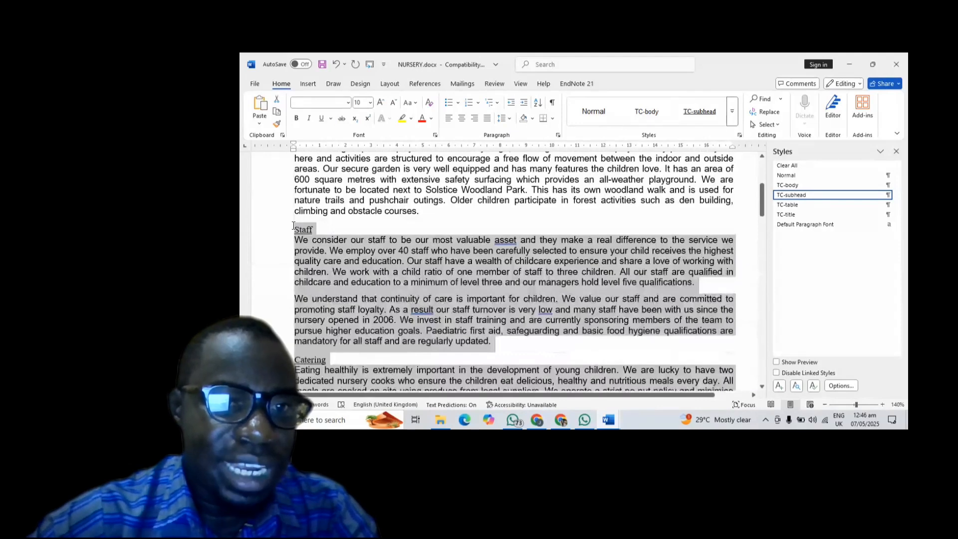
{"action": "left_click", "coordinate": [295, 228]}
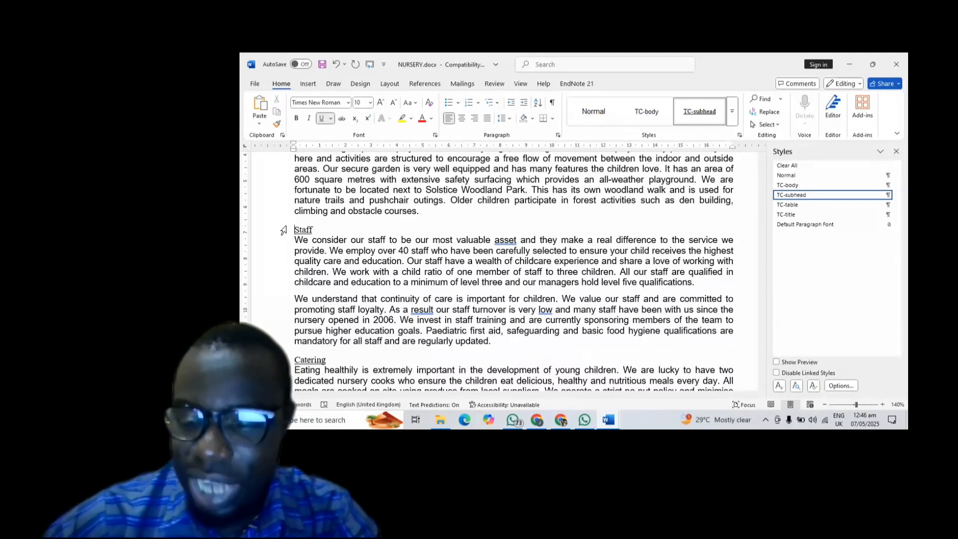
- Select from the Staff line through the paragraph ending 'enjoy their new surroundings' with Shift+arrow keys
{"action": "left_click", "coordinate": [282, 230]}
{"action": "key", "text": "shift+Down"}
{"action": "key", "text": "shift+Down"}
{"action": "key", "text": "shift+Down"}
{"action": "key", "text": "shift+Down"}
{"action": "key", "text": "shift+Down"}
{"action": "key", "text": "shift+Down"}
{"action": "key", "text": "shift+Down"}
{"action": "key", "text": "shift+Down"}
{"action": "key", "text": "shift+Down"}
{"action": "key", "text": "shift+Down"}
{"action": "key", "text": "shift+Down"}
{"action": "key", "text": "shift+Down"}
{"action": "key", "text": "shift+Down"}
{"action": "key", "text": "shift+Down"}
{"action": "key", "text": "shift+Down"}
{"action": "key", "text": "shift+Down"}
{"action": "key", "text": "shift+Down"}
{"action": "key", "text": "shift+Down"}
{"action": "key", "text": "shift+Down"}
{"action": "key", "text": "shift+Down"}
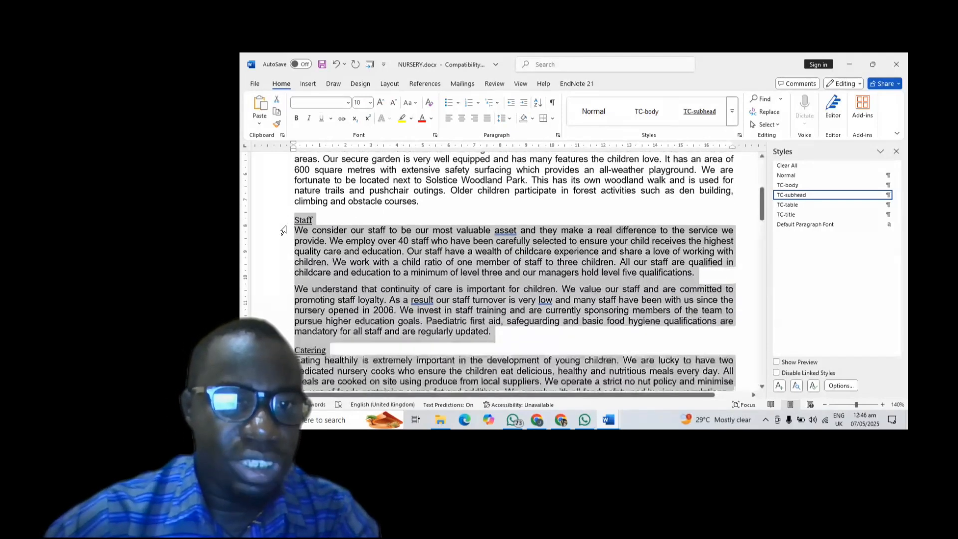
{"action": "key", "text": "shift+Down"}
{"action": "key", "text": "shift+Down"}
{"action": "key", "text": "shift+Down"}
{"action": "key", "text": "shift+Down"}
{"action": "key", "text": "shift+Down"}
{"action": "key", "text": "shift+Down"}
{"action": "key", "text": "shift+Down"}
{"action": "key", "text": "shift+Down"}
{"action": "key", "text": "shift+Down"}
{"action": "key", "text": "shift+Down"}
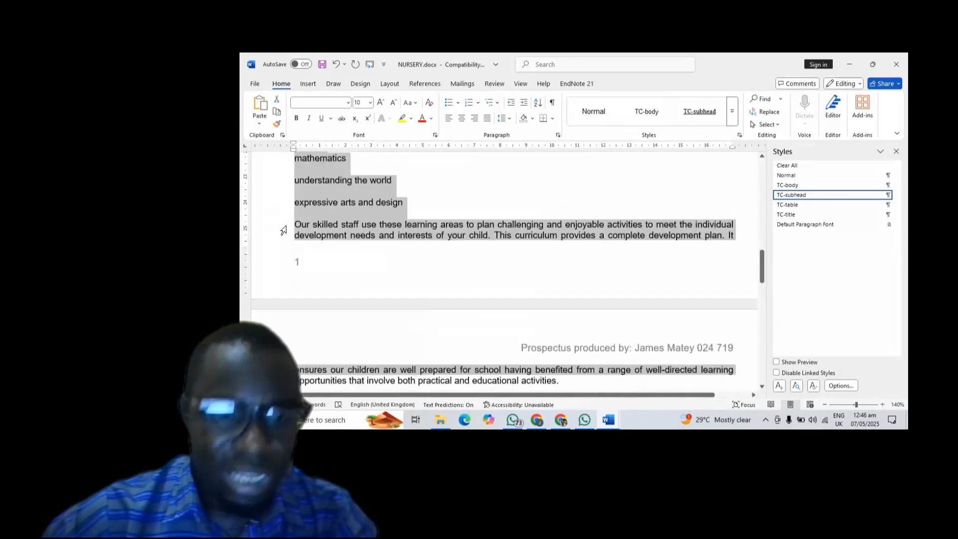
{"action": "key", "text": "shift+Down"}
{"action": "key", "text": "shift+Down"}
{"action": "key", "text": "shift+Down"}
{"action": "key", "text": "shift+Down"}
{"action": "key", "text": "shift+Down"}
{"action": "key", "text": "shift+Down"}
{"action": "key", "text": "shift+Down"}
{"action": "key", "text": "shift+Down"}
{"action": "key", "text": "shift+Down"}
{"action": "key", "text": "shift+Down"}
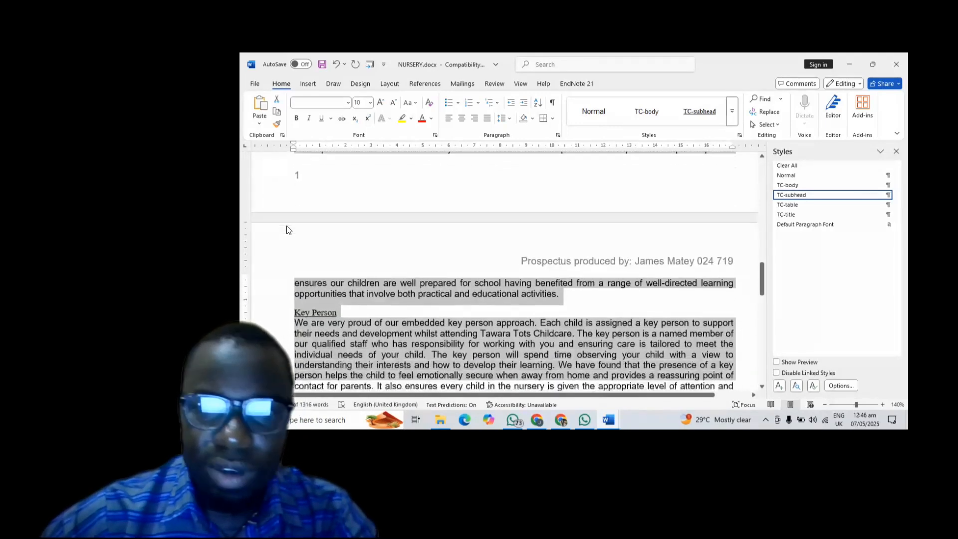
{"action": "key", "text": "shift+Down"}
{"action": "key", "text": "shift+Down"}
{"action": "key", "text": "shift+Down"}
{"action": "key", "text": "shift+Down"}
{"action": "key", "text": "shift+Down"}
{"action": "key", "text": "shift+Down"}
{"action": "key", "text": "shift+Down"}
{"action": "key", "text": "shift+Down"}
{"action": "key", "text": "shift+Down"}
{"action": "key", "text": "shift+Down"}
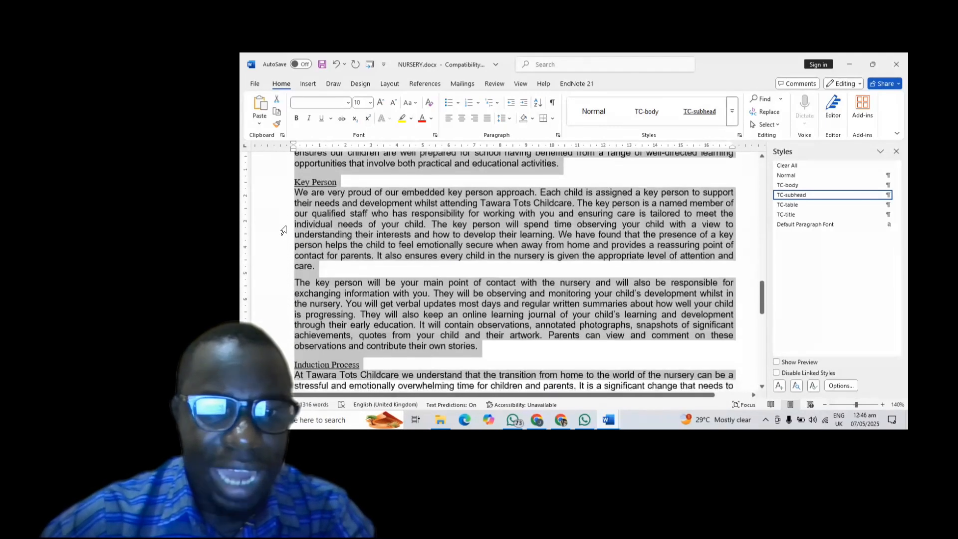
{"action": "key", "text": "shift+Down"}
{"action": "key", "text": "shift+Down"}
{"action": "key", "text": "shift+Down"}
{"action": "key", "text": "shift+Down"}
{"action": "key", "text": "shift+Down"}
{"action": "key", "text": "shift+Down"}
{"action": "key", "text": "shift+Down"}
{"action": "key", "text": "shift+Down"}
{"action": "key", "text": "shift+Down"}
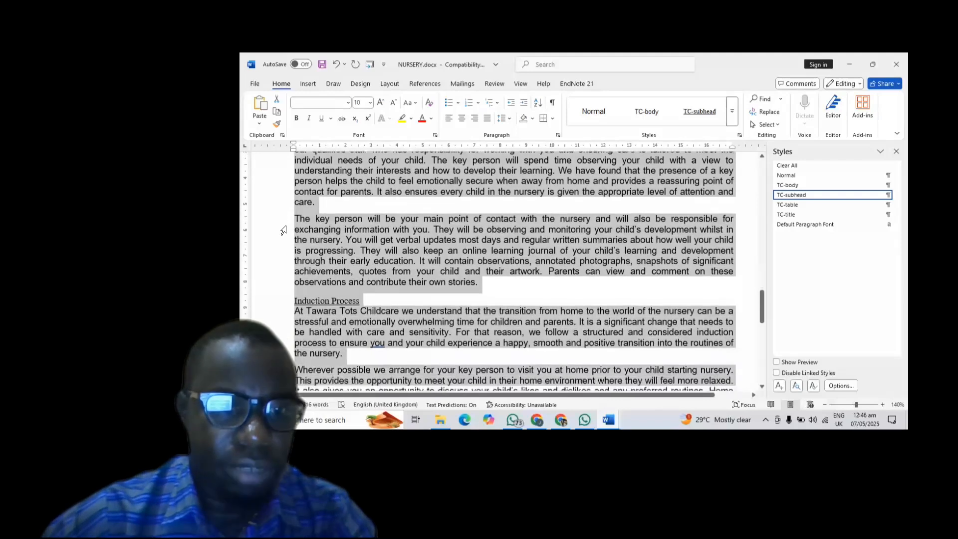
{"action": "key", "text": "shift+Up"}
{"action": "key", "text": "shift+Up"}
{"action": "key", "text": "shift+Up"}
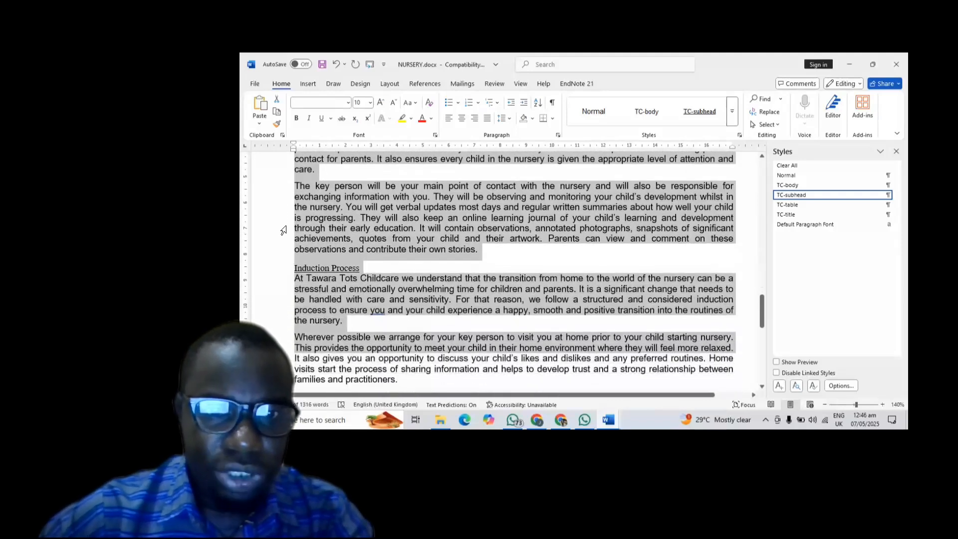
{"action": "key", "text": "shift+Down"}
{"action": "key", "text": "shift+Down"}
{"action": "key", "text": "shift+Down"}
{"action": "key", "text": "shift+Down"}
{"action": "key", "text": "shift+Down"}
{"action": "key", "text": "shift+Down"}
{"action": "key", "text": "shift+Down"}
{"action": "key", "text": "shift+Down"}
{"action": "key", "text": "shift+Down"}
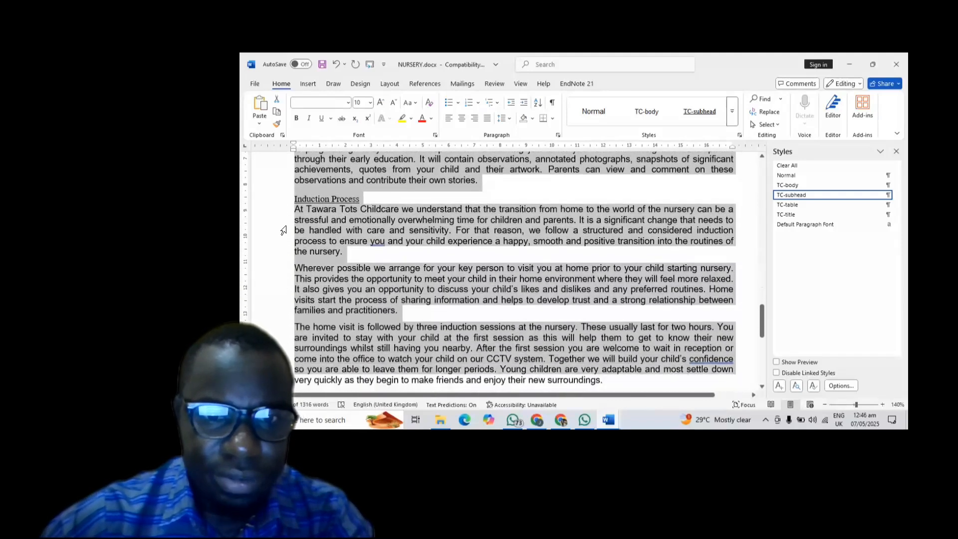
{"action": "key", "text": "shift+Down"}
{"action": "key", "text": "shift+Down"}
{"action": "key", "text": "shift+Up"}
{"action": "key", "text": "shift+Up"}
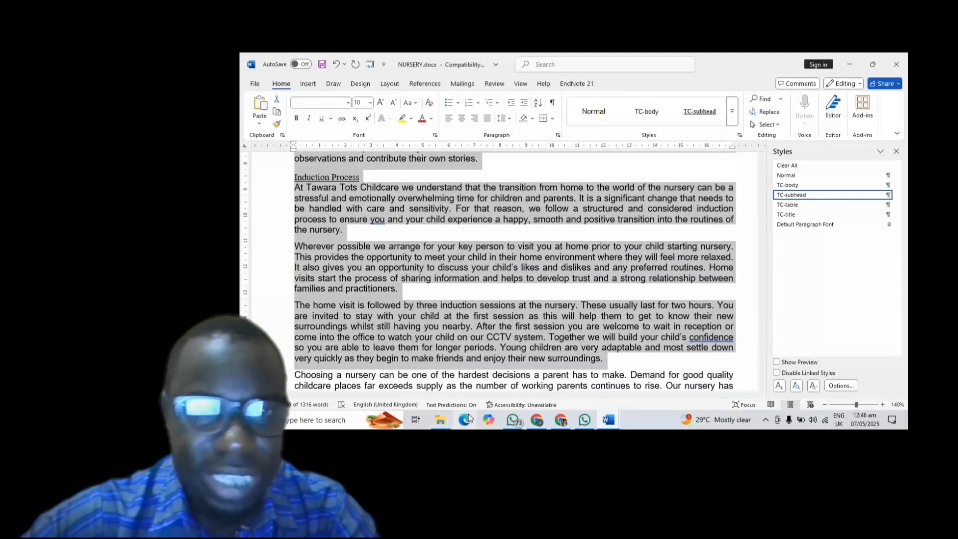
{"action": "left_click", "coordinate": [561, 419]}
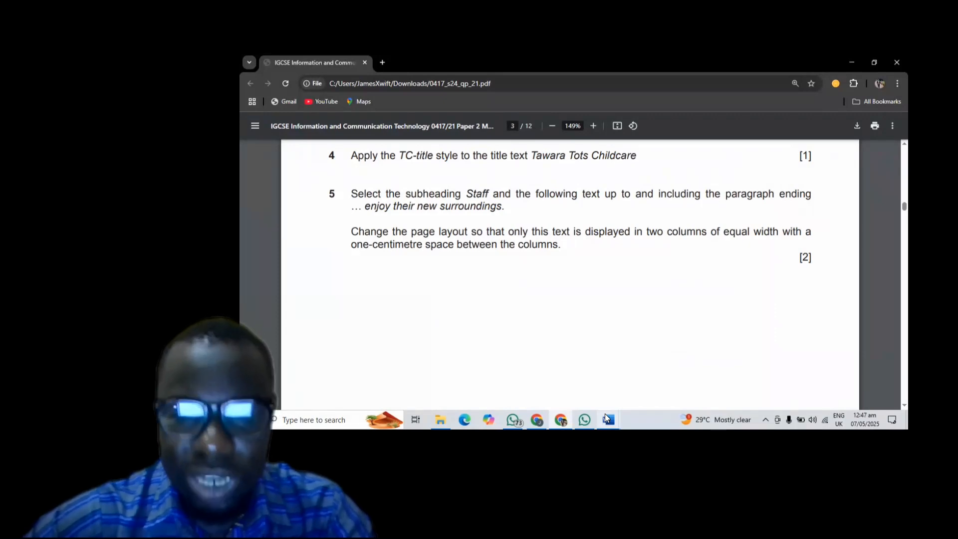
{"action": "mouse_move", "coordinate": [606, 415]}
{"action": "left_click", "coordinate": [641, 378]}
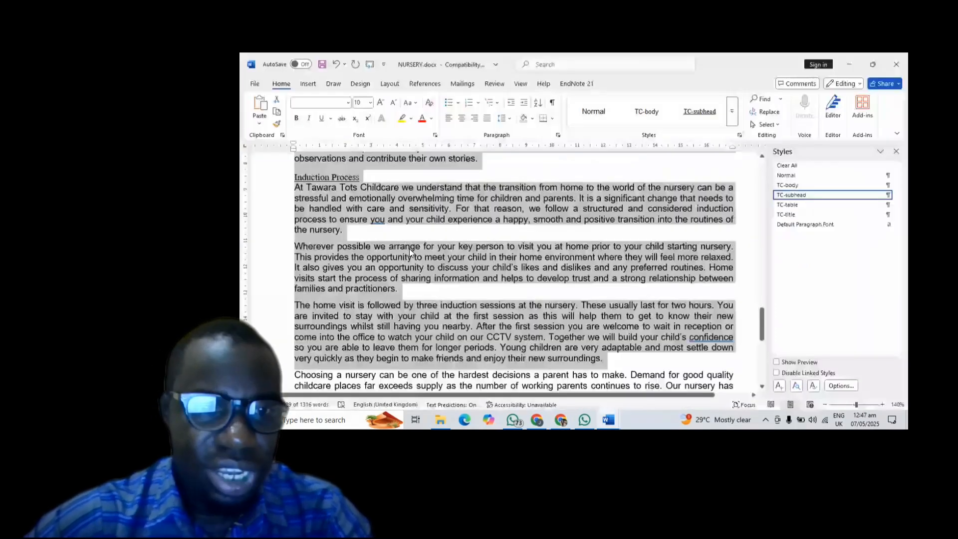
- Format the selected text as two equal-width columns with 1 cm spacing
{"action": "scroll", "coordinate": [409, 248], "scroll_direction": "up", "scroll_amount": 20}
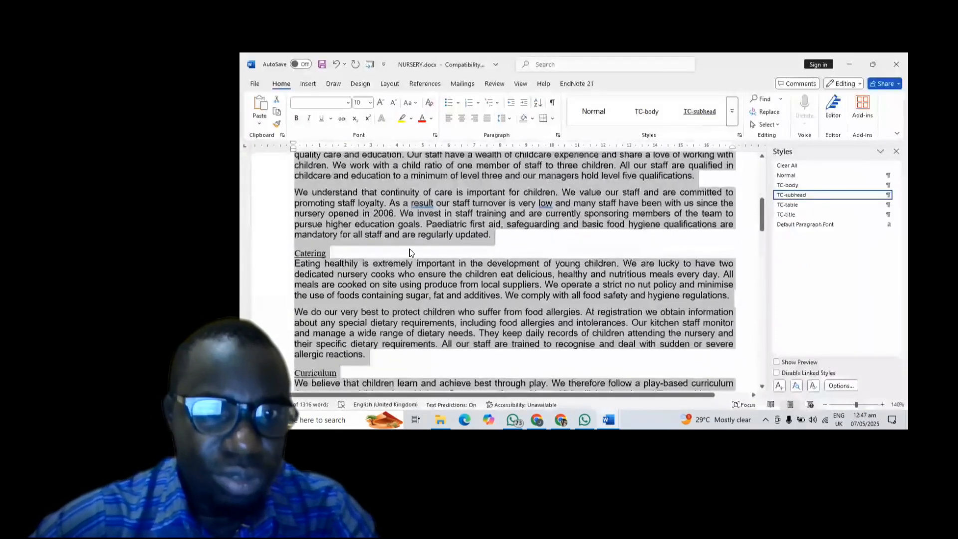
{"action": "scroll", "coordinate": [409, 248], "scroll_direction": "up", "scroll_amount": 3}
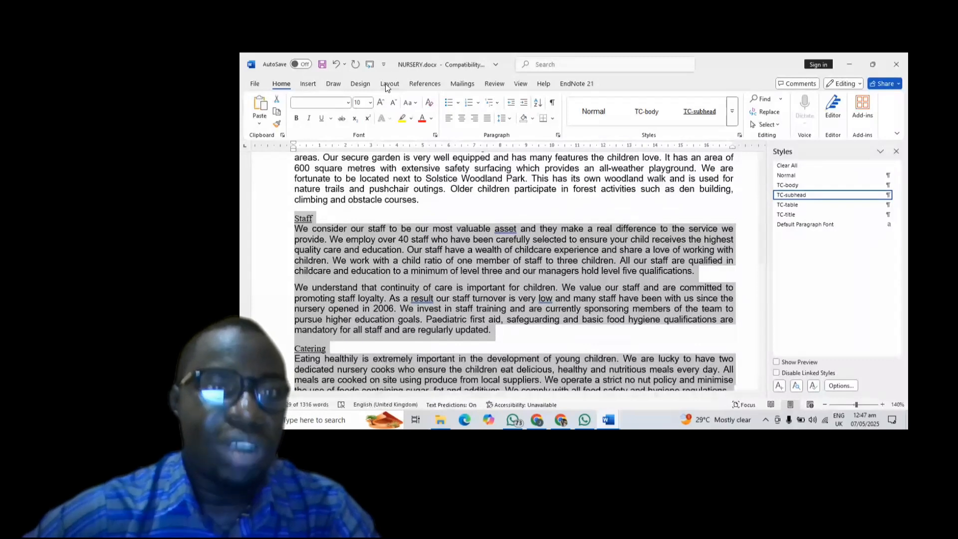
{"action": "left_click", "coordinate": [385, 83]}
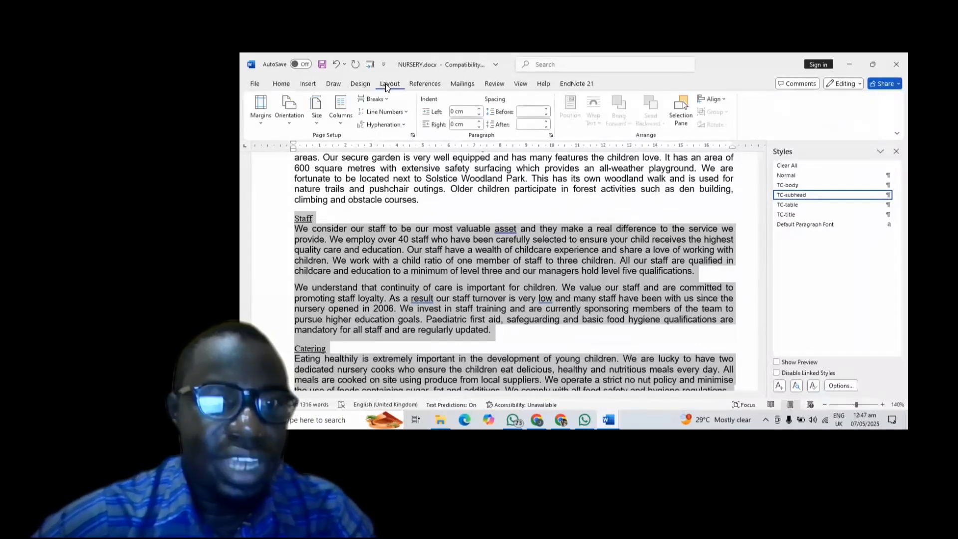
{"action": "left_click", "coordinate": [347, 123]}
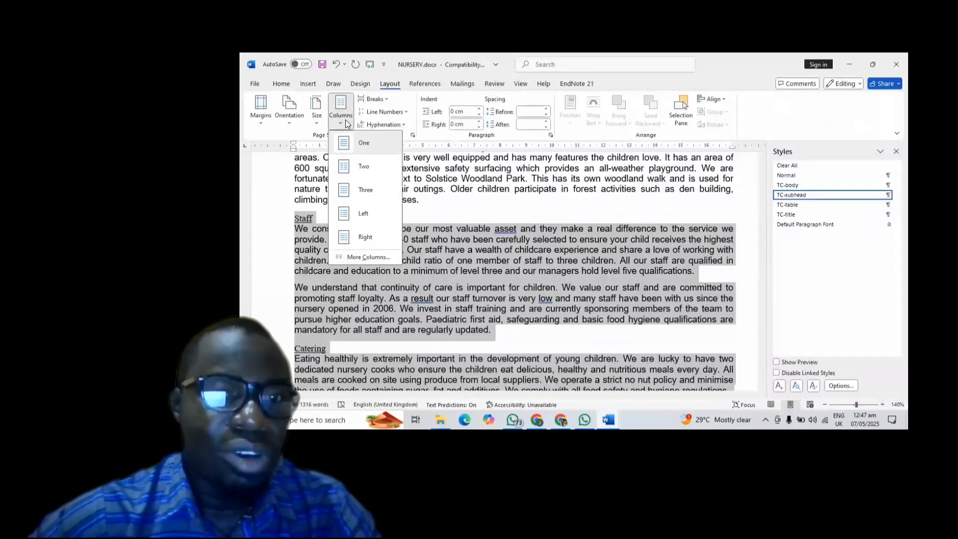
{"action": "left_click", "coordinate": [363, 256]}
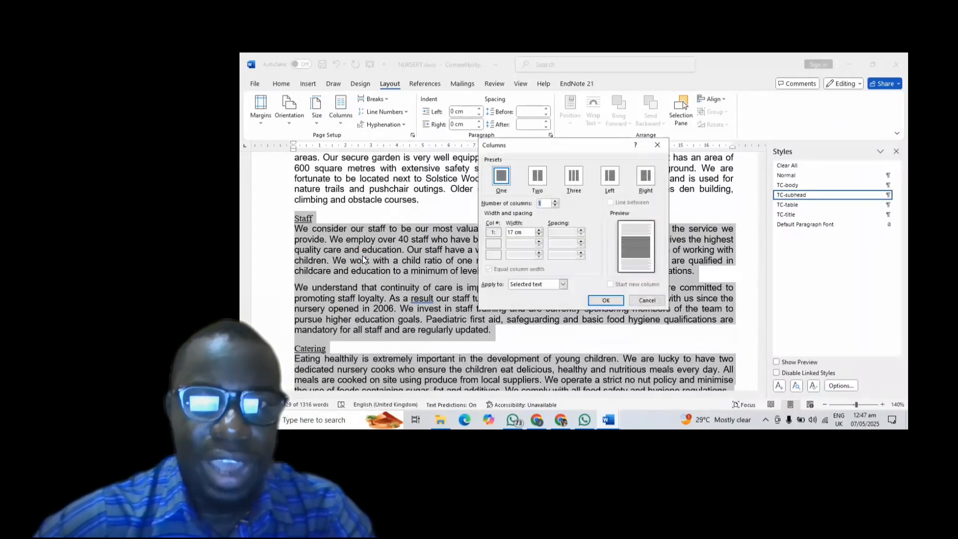
{"action": "left_click", "coordinate": [544, 178]}
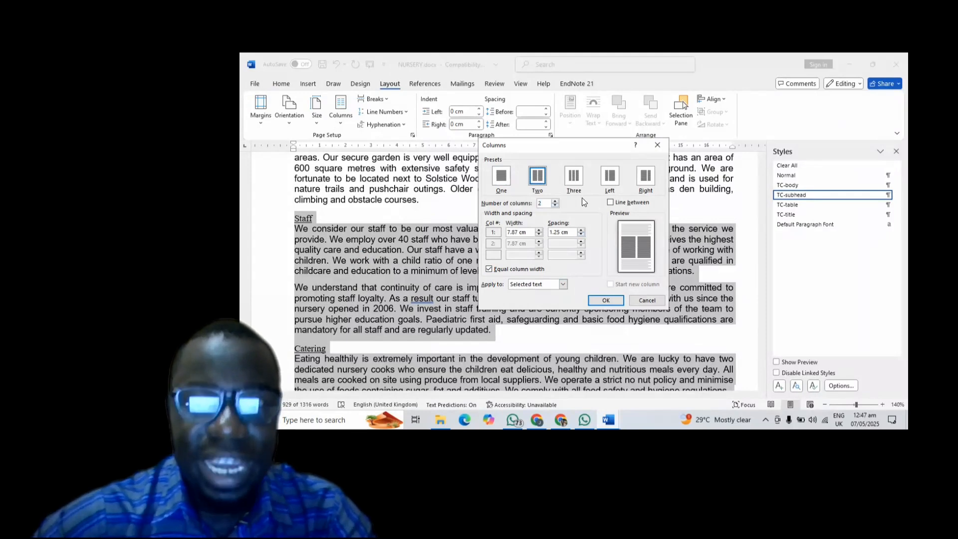
{"action": "left_click", "coordinate": [581, 235]}
{"action": "left_click", "coordinate": [580, 235]}
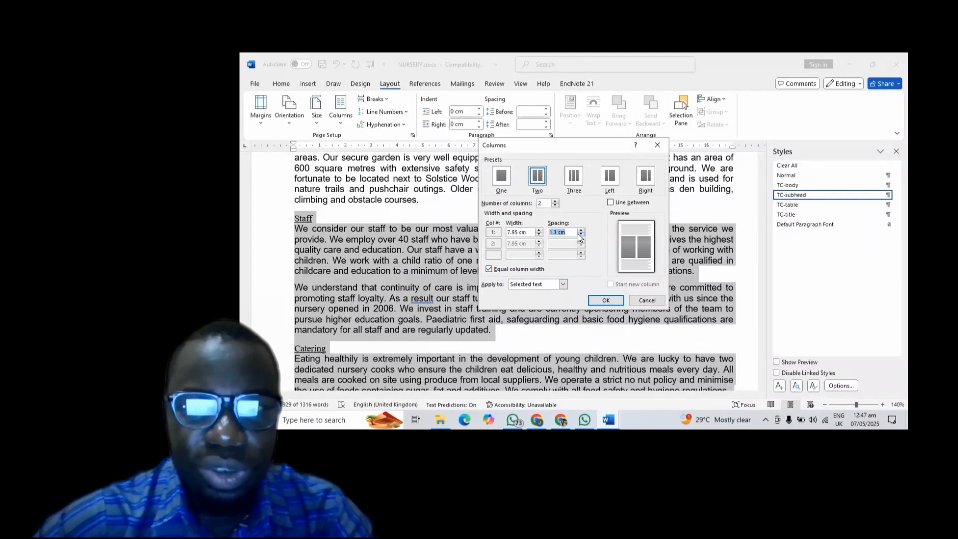
{"action": "left_click", "coordinate": [580, 235]}
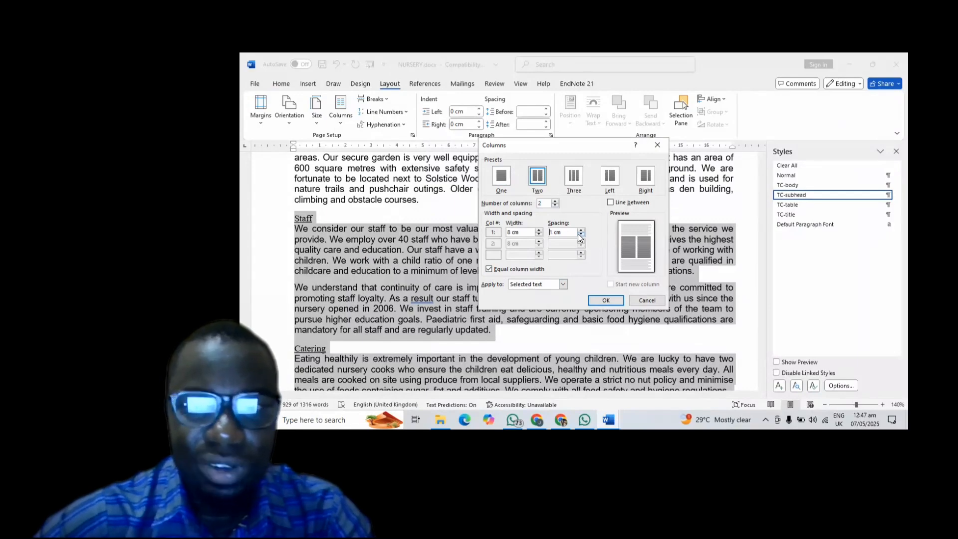
{"action": "left_click", "coordinate": [604, 298]}
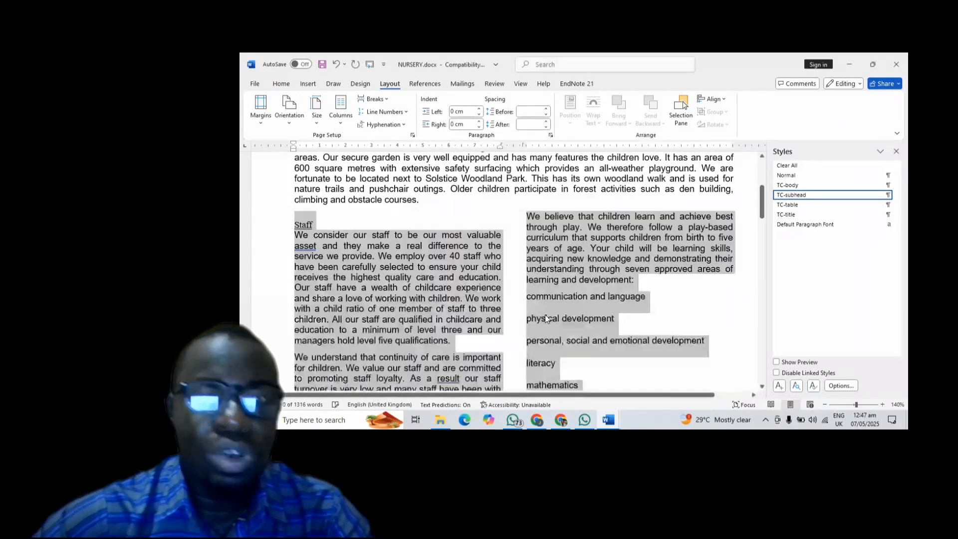
- Review the new two-column layout, then return to the exam PDF
{"action": "scroll", "coordinate": [536, 306], "scroll_direction": "down", "scroll_amount": 5}
{"action": "scroll", "coordinate": [536, 307], "scroll_direction": "up", "scroll_amount": 5}
{"action": "scroll", "coordinate": [535, 307], "scroll_direction": "down", "scroll_amount": 15}
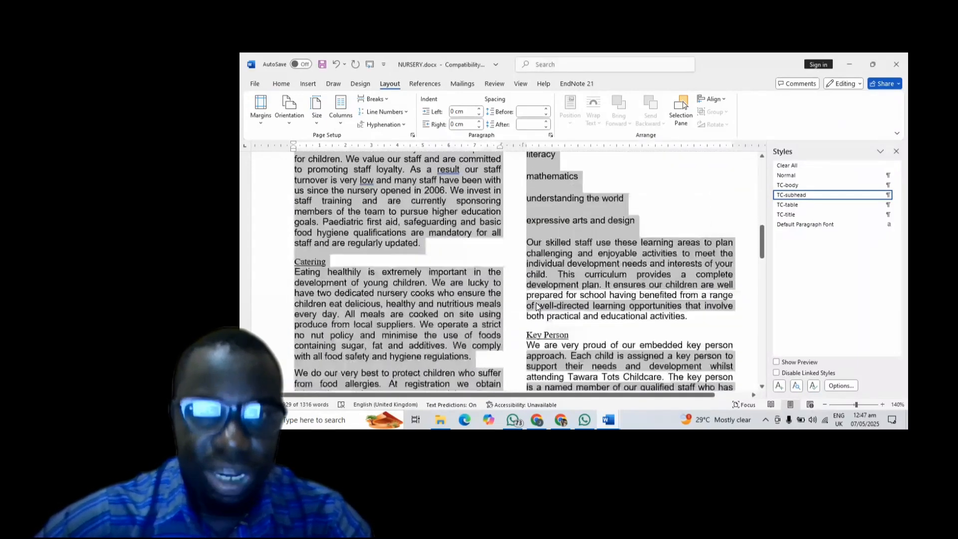
{"action": "scroll", "coordinate": [535, 307], "scroll_direction": "up", "scroll_amount": 2}
{"action": "scroll", "coordinate": [536, 307], "scroll_direction": "down", "scroll_amount": 10}
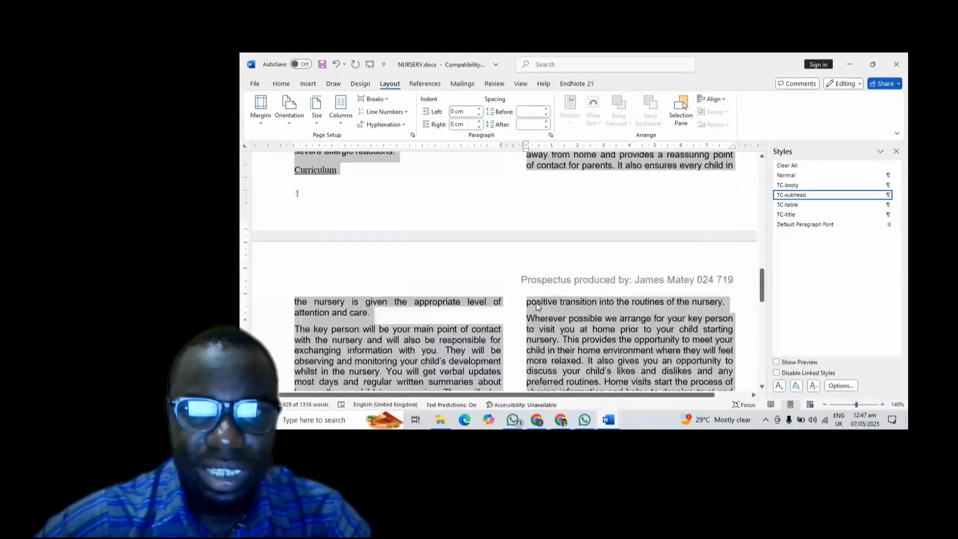
{"action": "scroll", "coordinate": [537, 307], "scroll_direction": "down", "scroll_amount": 3}
{"action": "scroll", "coordinate": [537, 306], "scroll_direction": "up", "scroll_amount": 10}
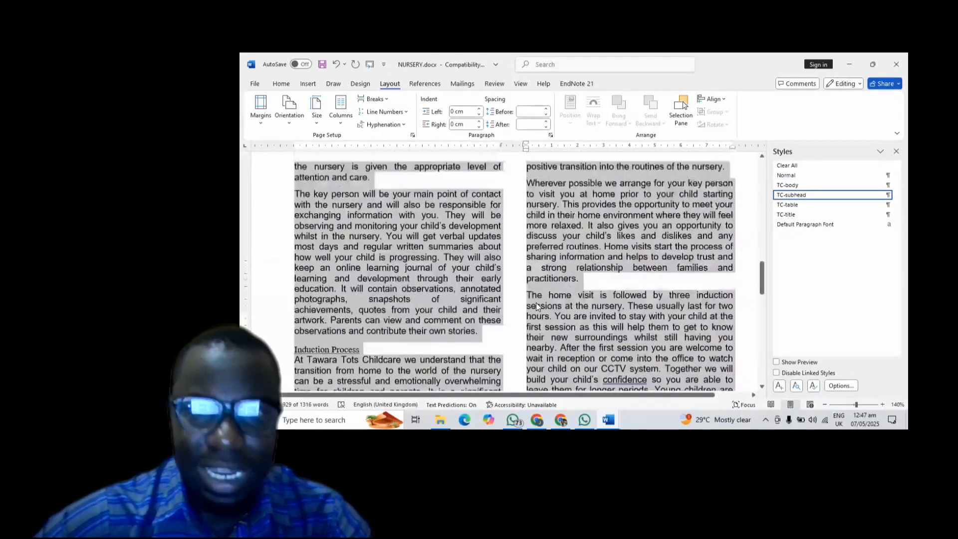
{"action": "scroll", "coordinate": [535, 302], "scroll_direction": "up", "scroll_amount": 4}
{"action": "scroll", "coordinate": [536, 303], "scroll_direction": "down", "scroll_amount": 12}
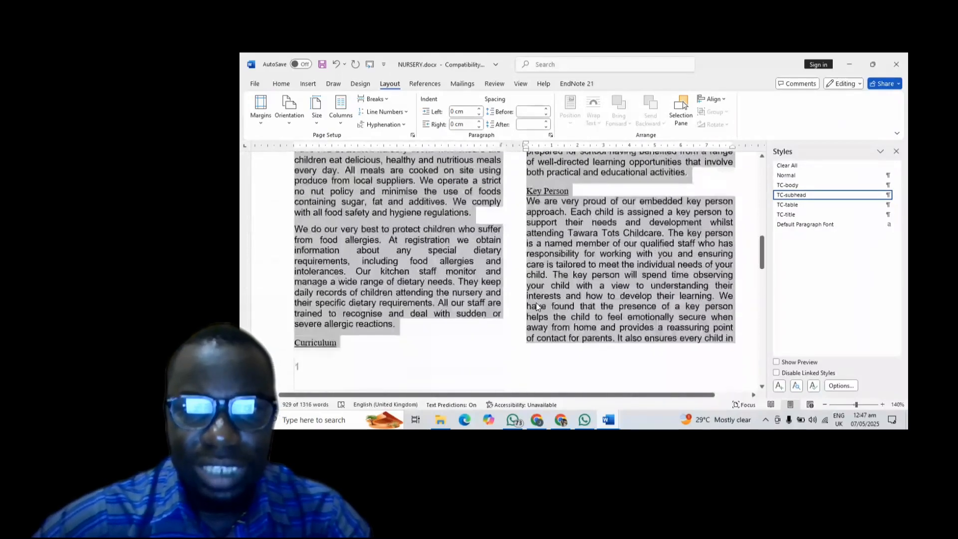
{"action": "scroll", "coordinate": [536, 302], "scroll_direction": "down", "scroll_amount": 10}
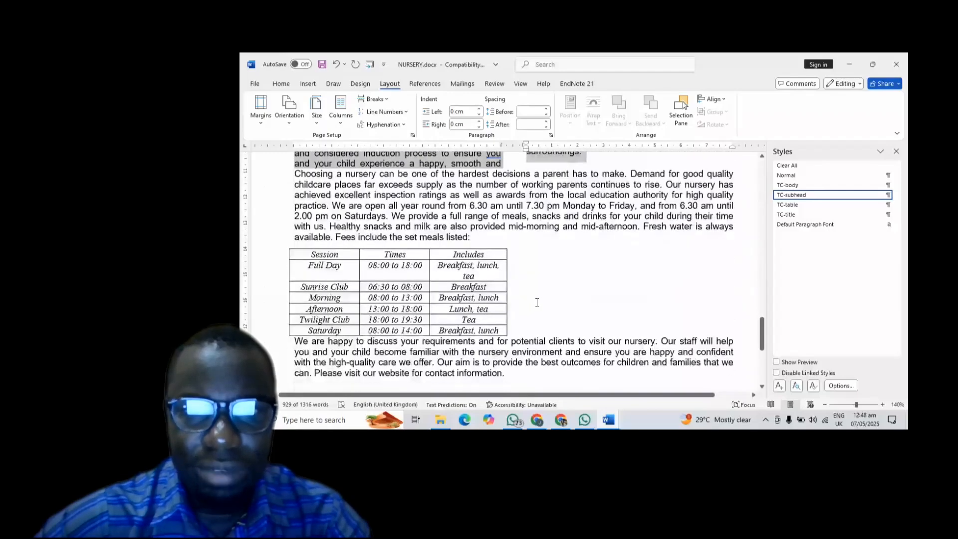
{"action": "scroll", "coordinate": [537, 301], "scroll_direction": "up", "scroll_amount": 5}
{"action": "scroll", "coordinate": [537, 301], "scroll_direction": "up", "scroll_amount": 10}
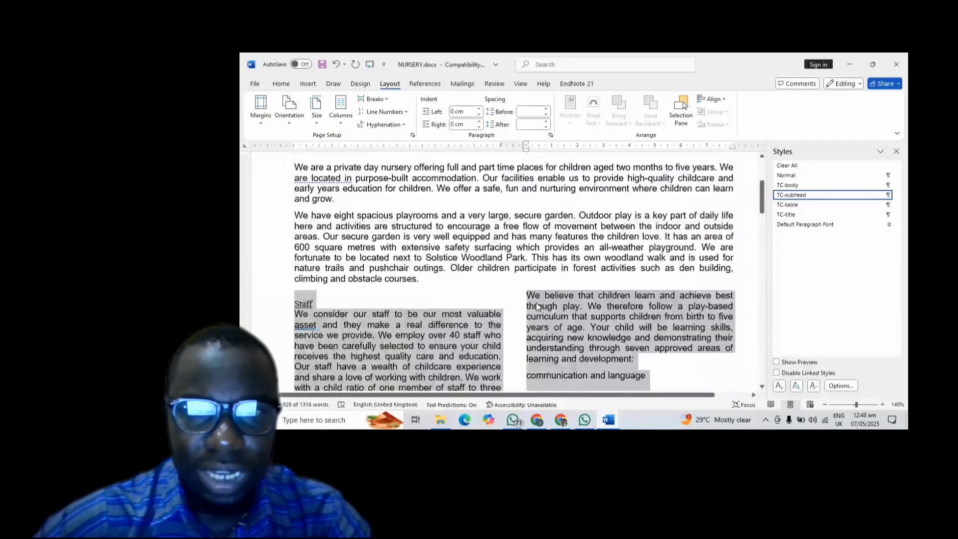
{"action": "scroll", "coordinate": [536, 303], "scroll_direction": "down", "scroll_amount": 3}
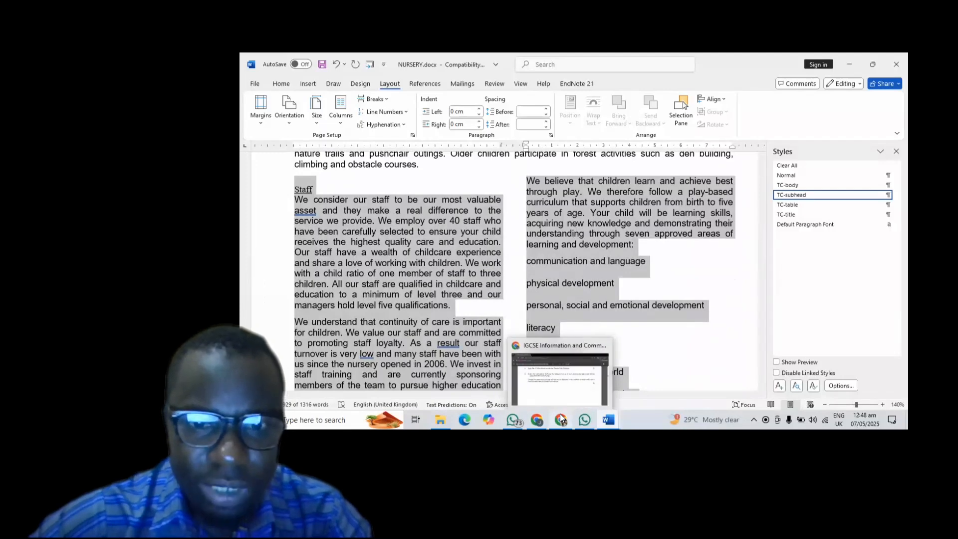
{"action": "left_click", "coordinate": [561, 419]}
- Scroll to question 6 on page 4 and close the Zoom window covering its table
{"action": "scroll", "coordinate": [571, 377], "scroll_direction": "down", "scroll_amount": 8}
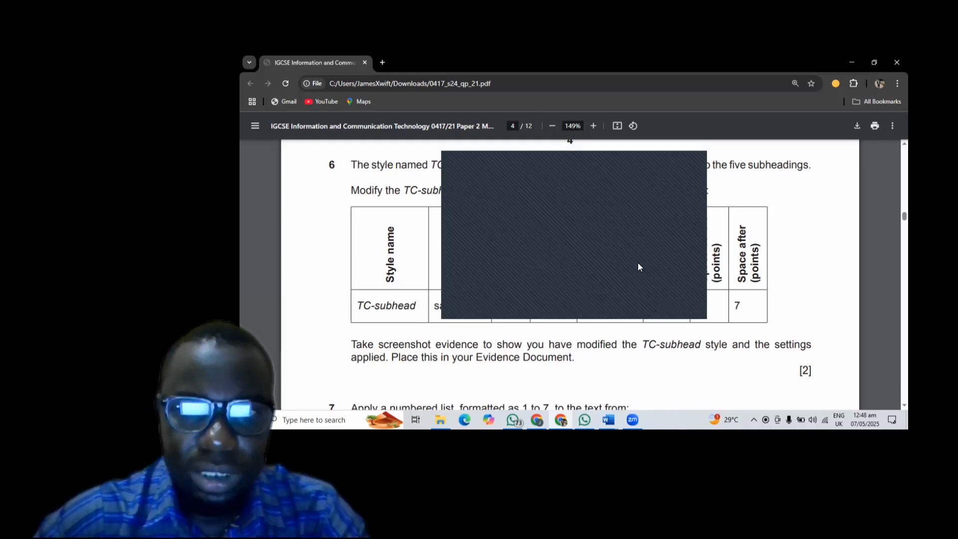
{"action": "left_click", "coordinate": [692, 166]}
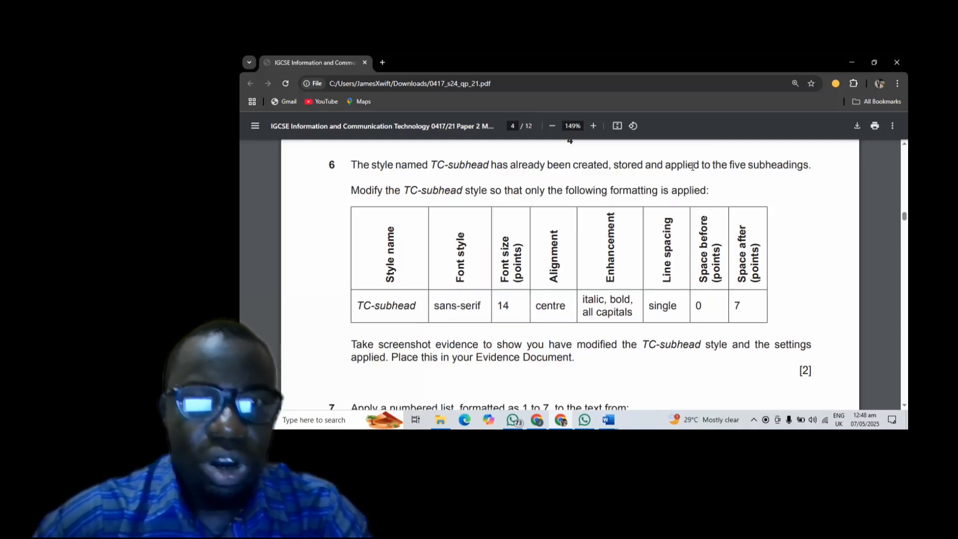
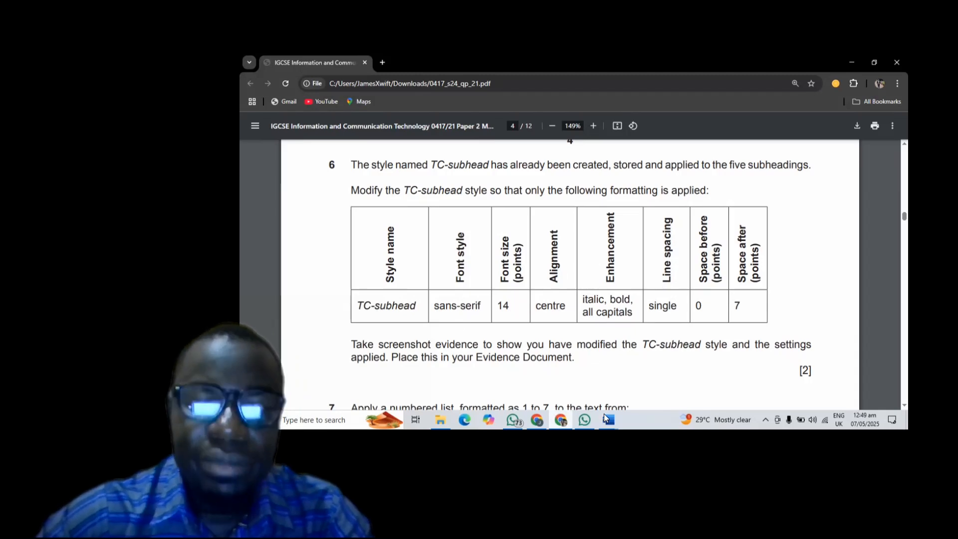
- Switch to NURSERY.docx and open Modify Style for the TC-subhead style
{"action": "mouse_move", "coordinate": [597, 414]}
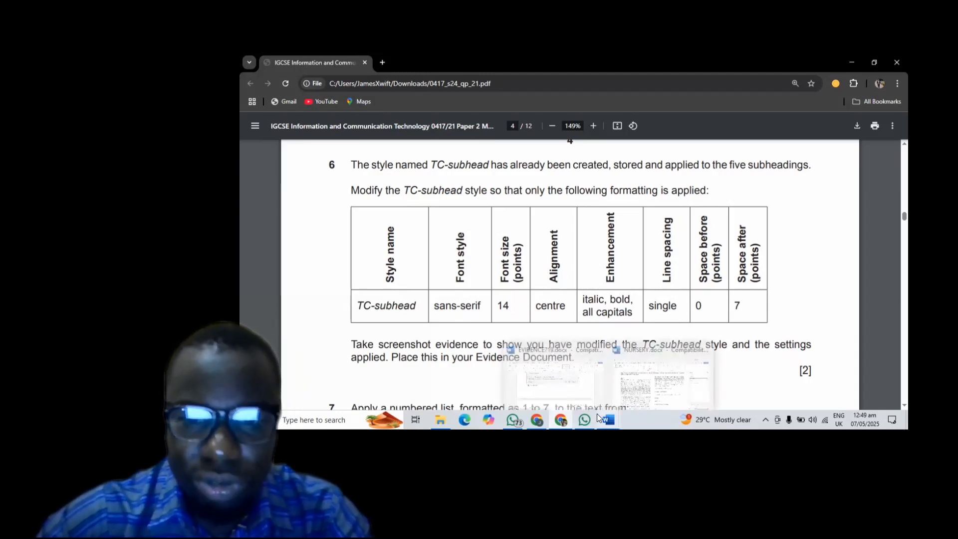
{"action": "left_click", "coordinate": [654, 375]}
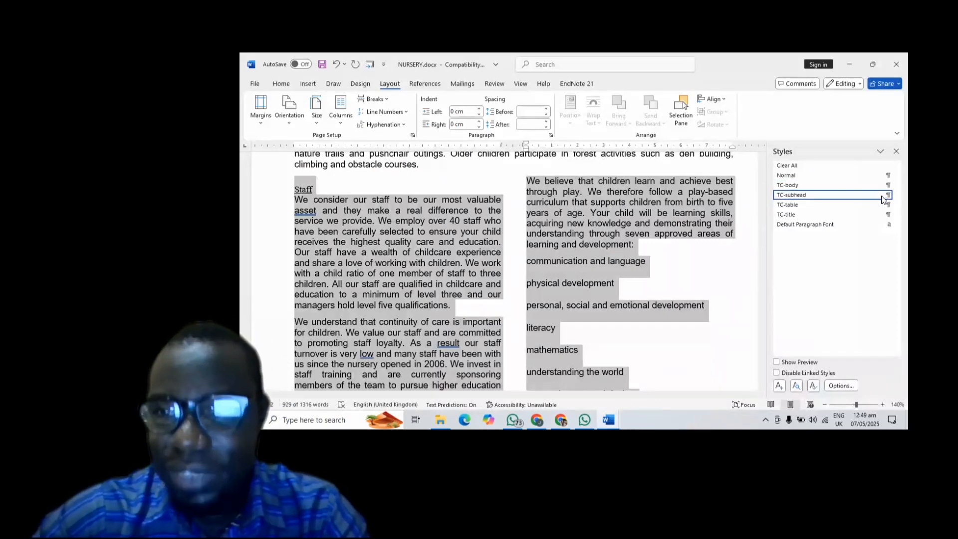
{"action": "mouse_move", "coordinate": [804, 200]}
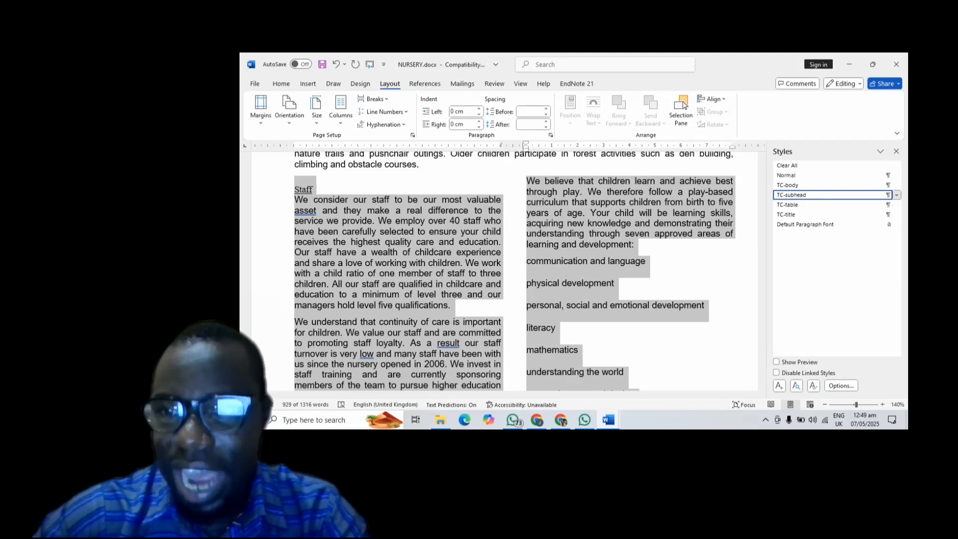
{"action": "left_click", "coordinate": [896, 194]}
{"action": "left_click", "coordinate": [791, 221]}
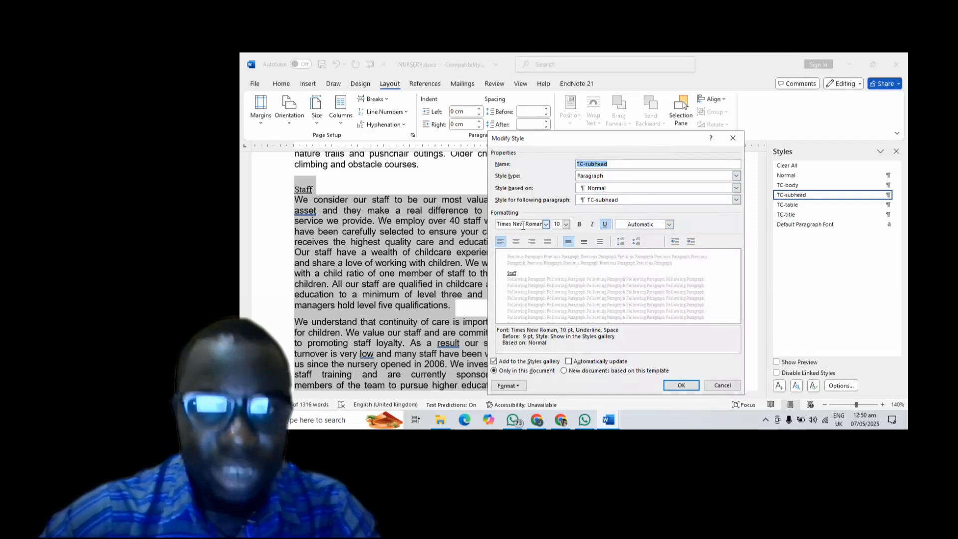
- Set TC-subhead to Arial 14, bold, italic, no underline, centred
{"action": "left_click", "coordinate": [523, 226]}
{"action": "type", "text": "Arial"}
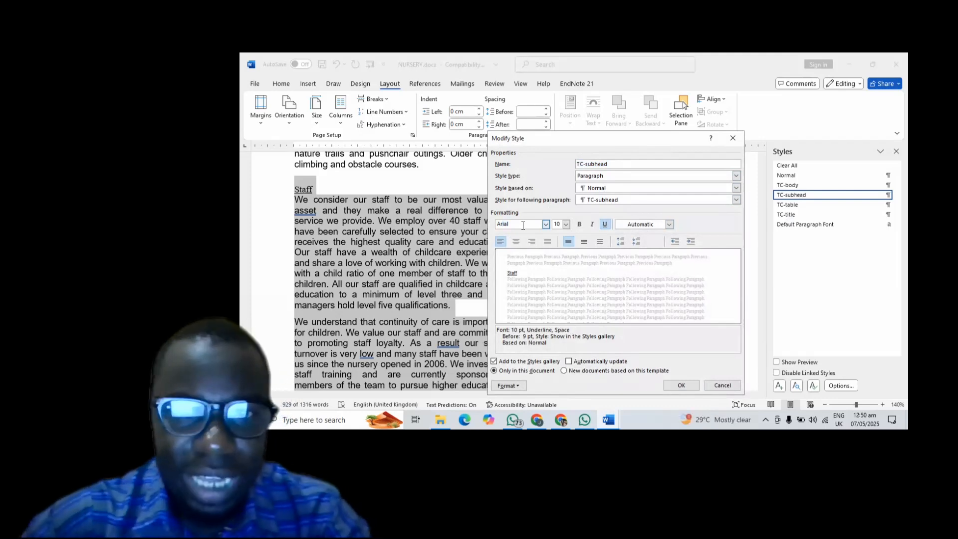
{"action": "left_click", "coordinate": [558, 224]}
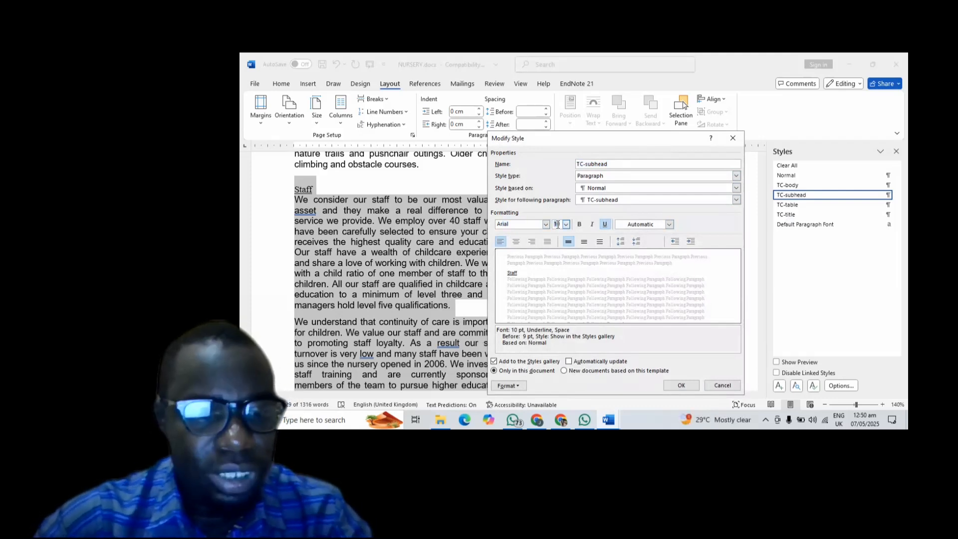
{"action": "type", "text": "16"}
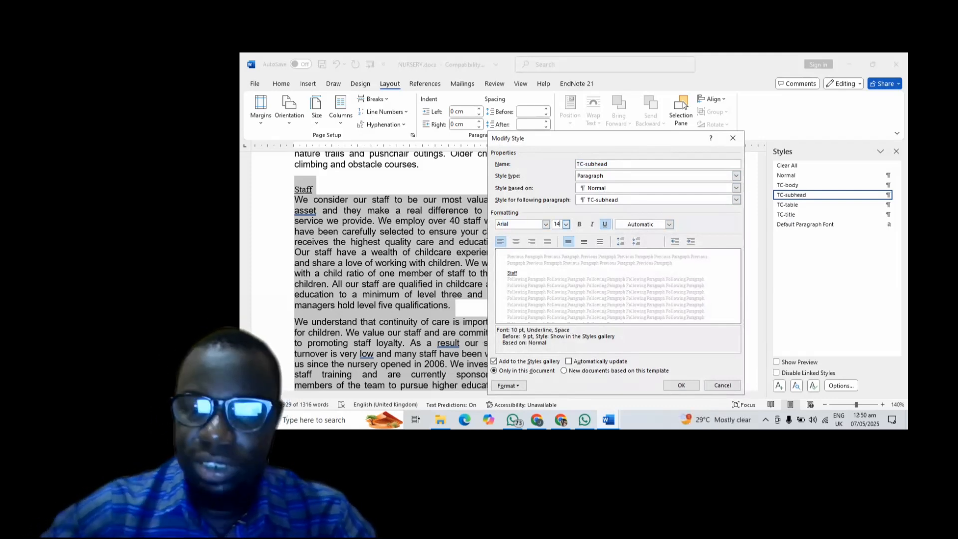
{"action": "left_click", "coordinate": [579, 225]}
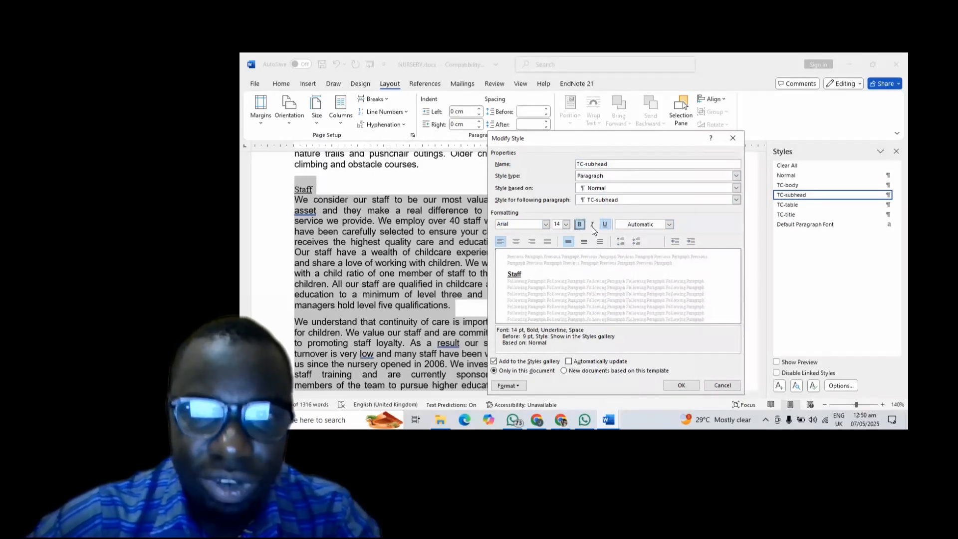
{"action": "left_click", "coordinate": [592, 226]}
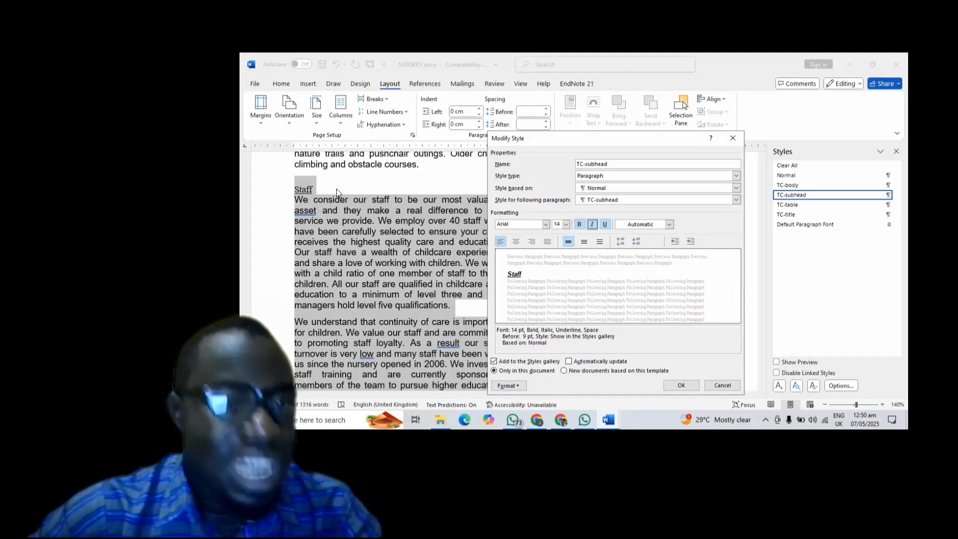
{"action": "left_click", "coordinate": [605, 225]}
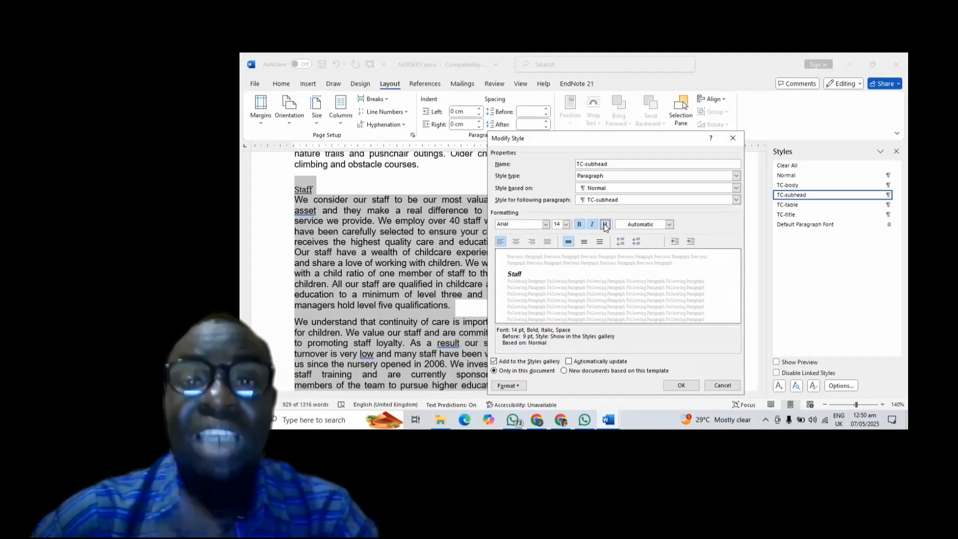
{"action": "left_click", "coordinate": [516, 242]}
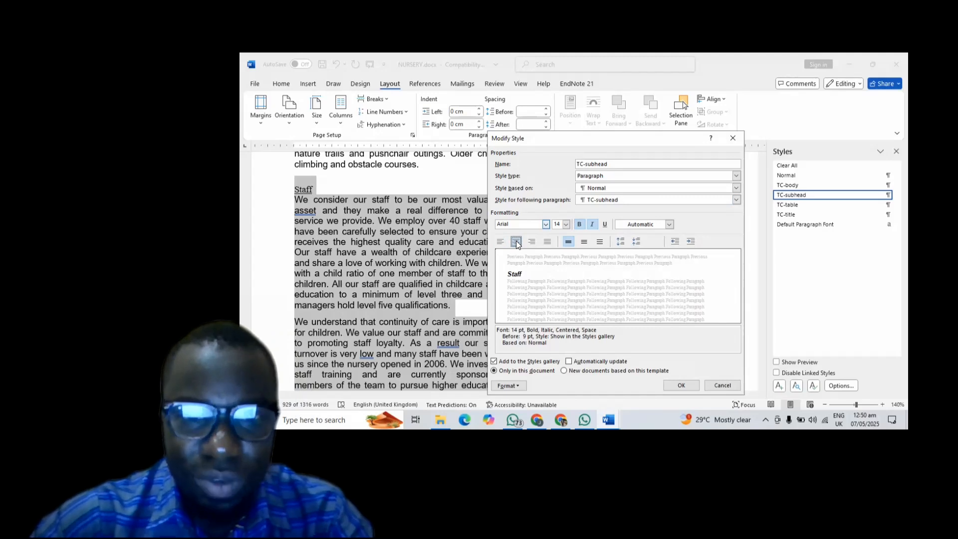
- Make the TC-subhead font all caps
{"action": "left_click", "coordinate": [510, 386]}
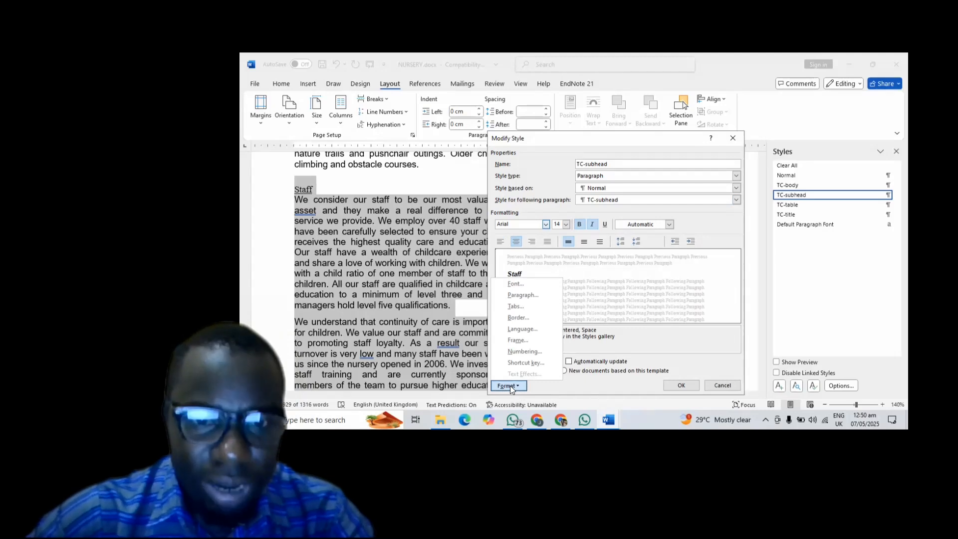
{"action": "left_click", "coordinate": [515, 285]}
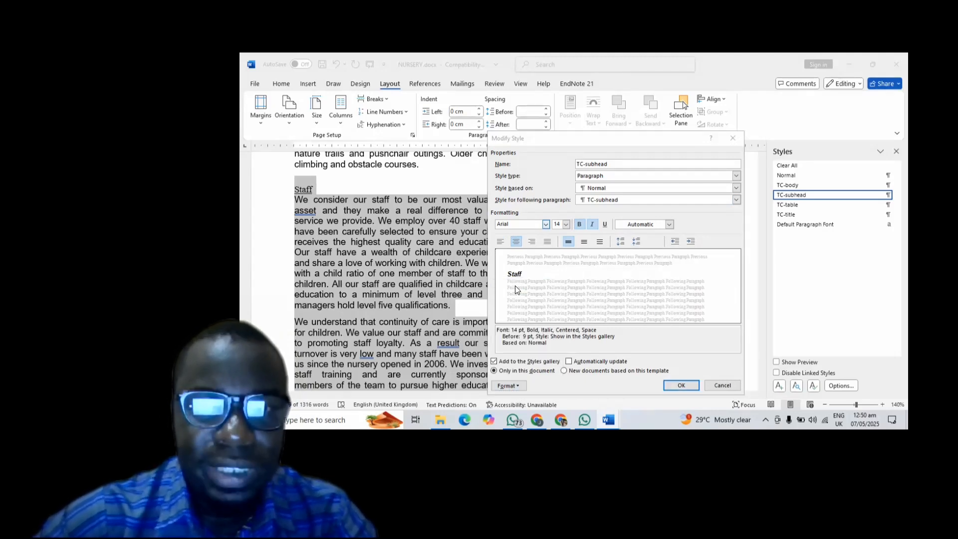
{"action": "left_click", "coordinate": [614, 244]}
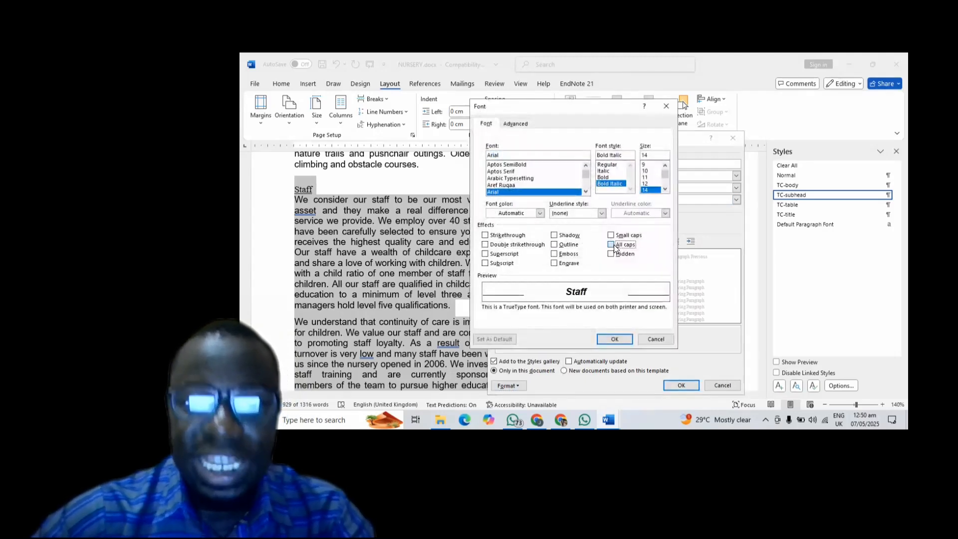
{"action": "left_click", "coordinate": [613, 338]}
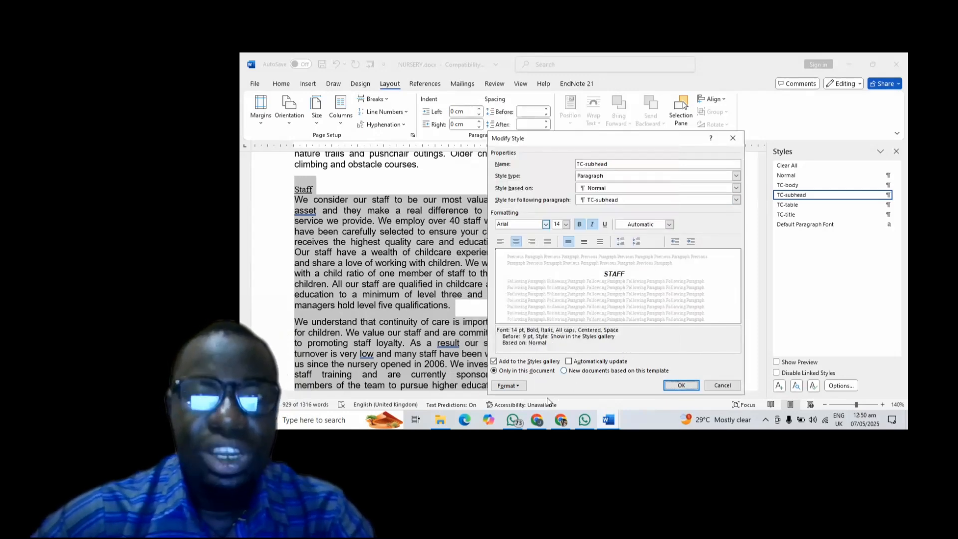
- Set TC-subhead spacing to 0 pt before and 7 pt after, and apply the style
{"action": "left_click", "coordinate": [509, 385]}
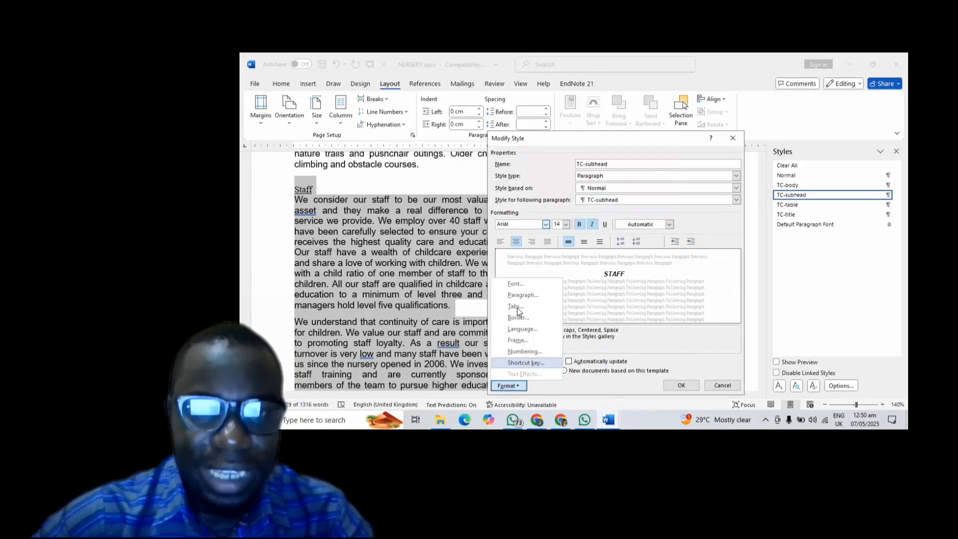
{"action": "left_click", "coordinate": [516, 296]}
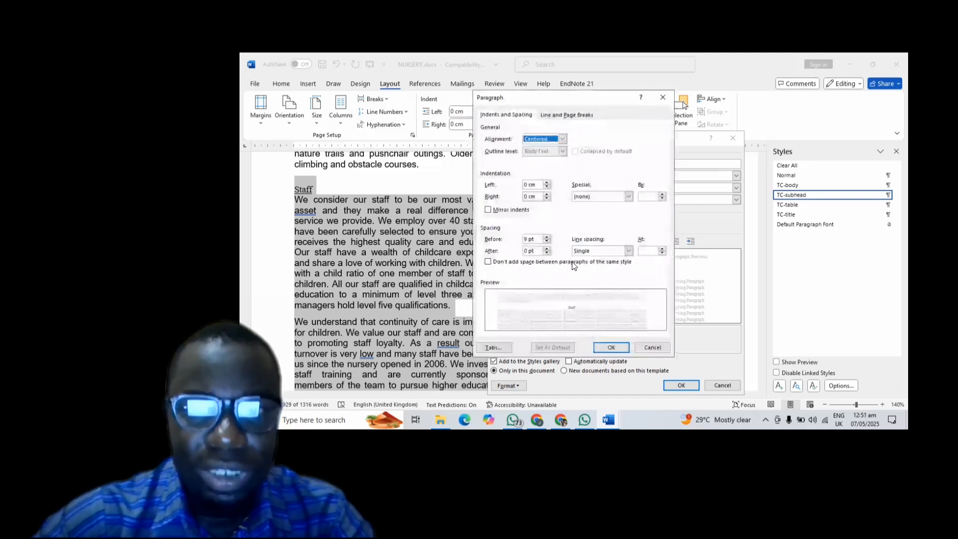
{"action": "left_click", "coordinate": [528, 242]}
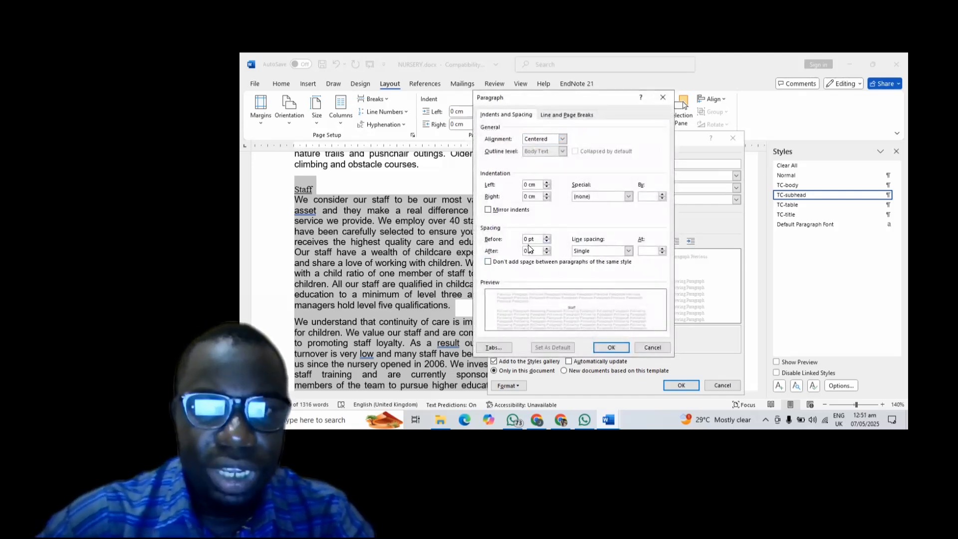
{"action": "left_click", "coordinate": [527, 250]}
{"action": "key", "text": "BackSpace"}
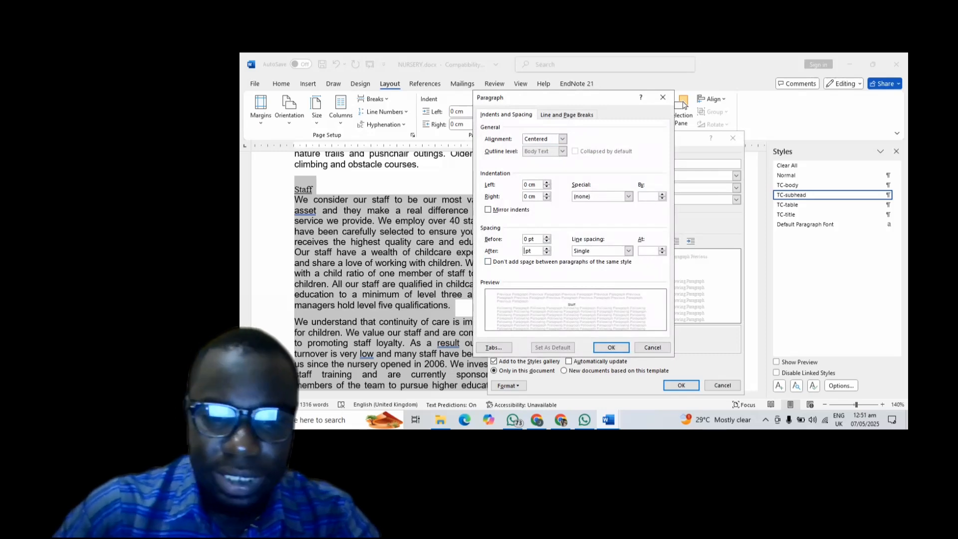
{"action": "type", "text": "7"}
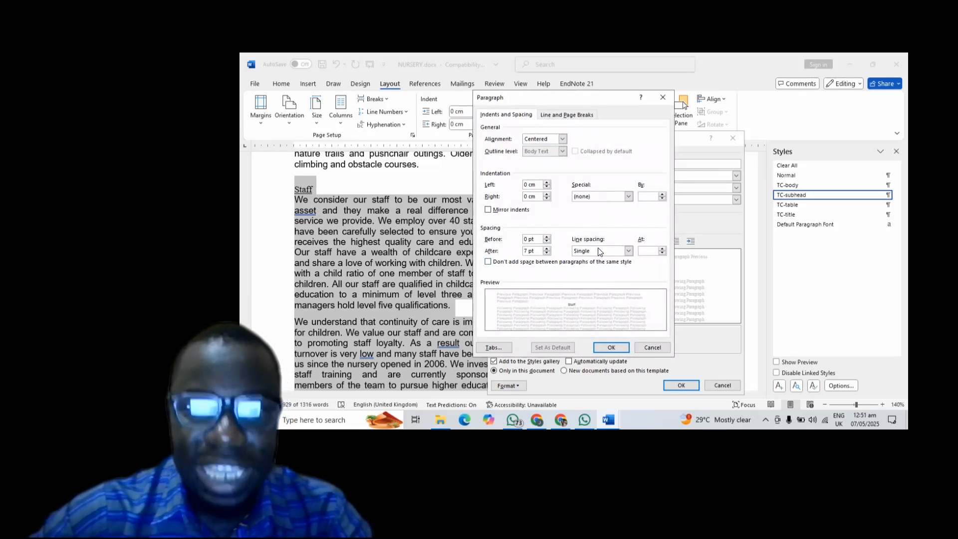
{"action": "left_click", "coordinate": [610, 347]}
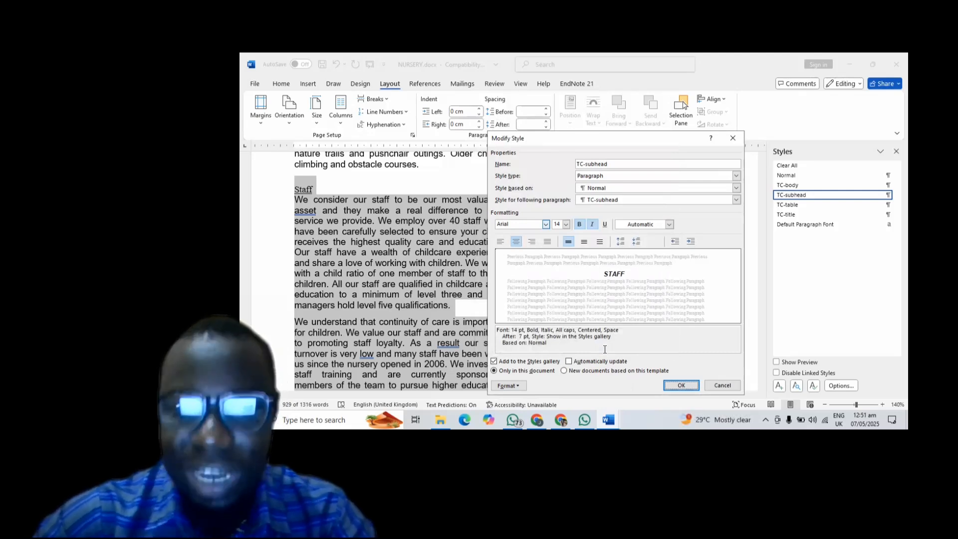
{"action": "left_click", "coordinate": [680, 386]}
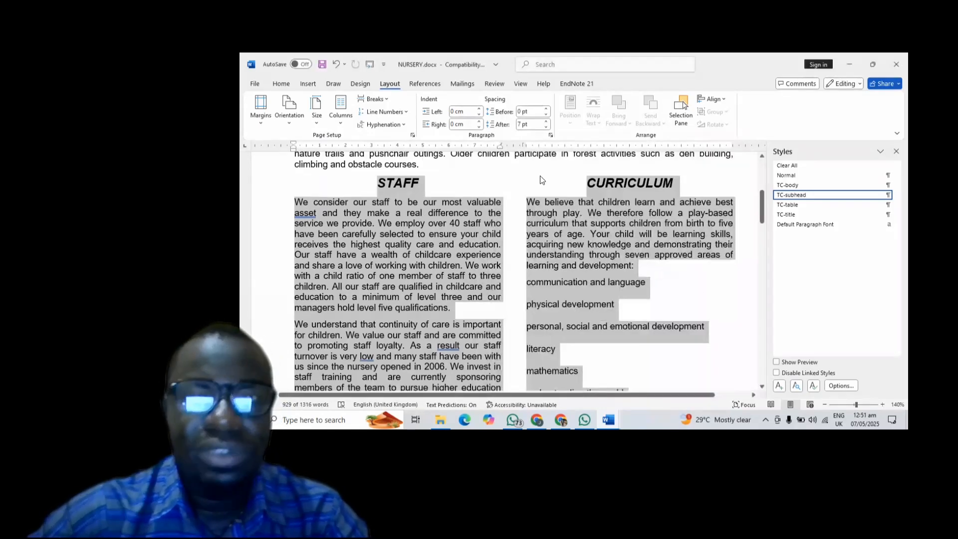
{"action": "scroll", "coordinate": [558, 252], "scroll_direction": "down", "scroll_amount": 20}
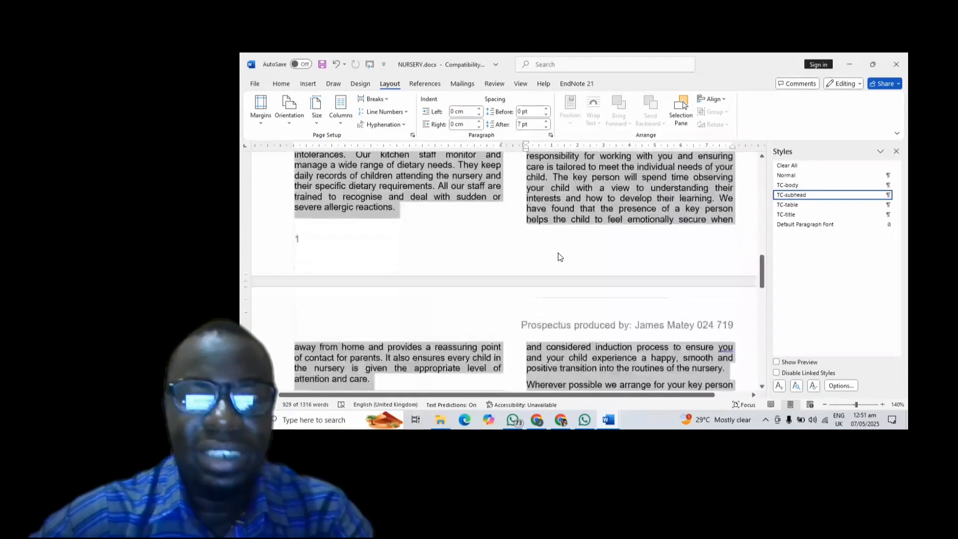
{"action": "scroll", "coordinate": [558, 253], "scroll_direction": "down", "scroll_amount": 5}
{"action": "scroll", "coordinate": [558, 252], "scroll_direction": "up", "scroll_amount": 7}
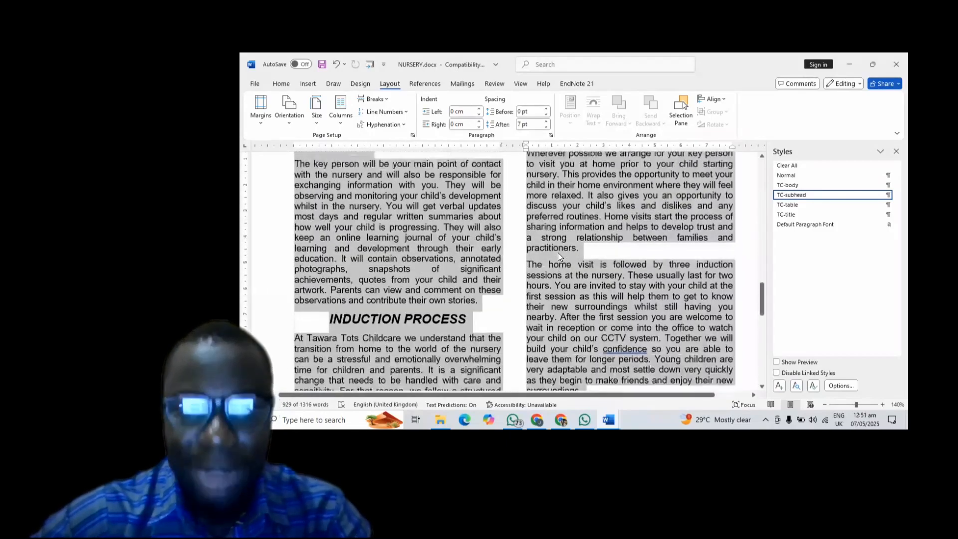
{"action": "scroll", "coordinate": [558, 252], "scroll_direction": "up", "scroll_amount": 2}
{"action": "scroll", "coordinate": [558, 253], "scroll_direction": "down", "scroll_amount": 9}
{"action": "scroll", "coordinate": [558, 253], "scroll_direction": "up", "scroll_amount": 14}
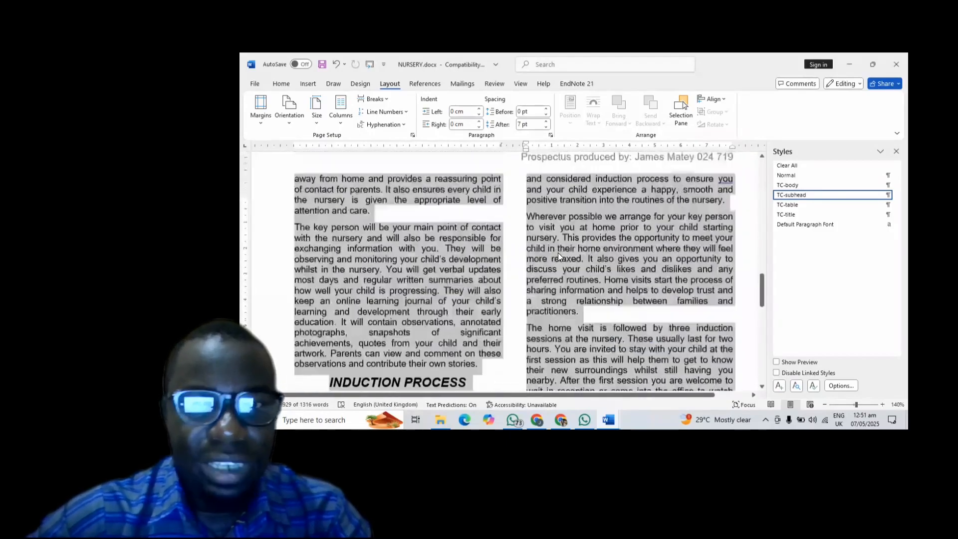
{"action": "scroll", "coordinate": [558, 252], "scroll_direction": "up", "scroll_amount": 6}
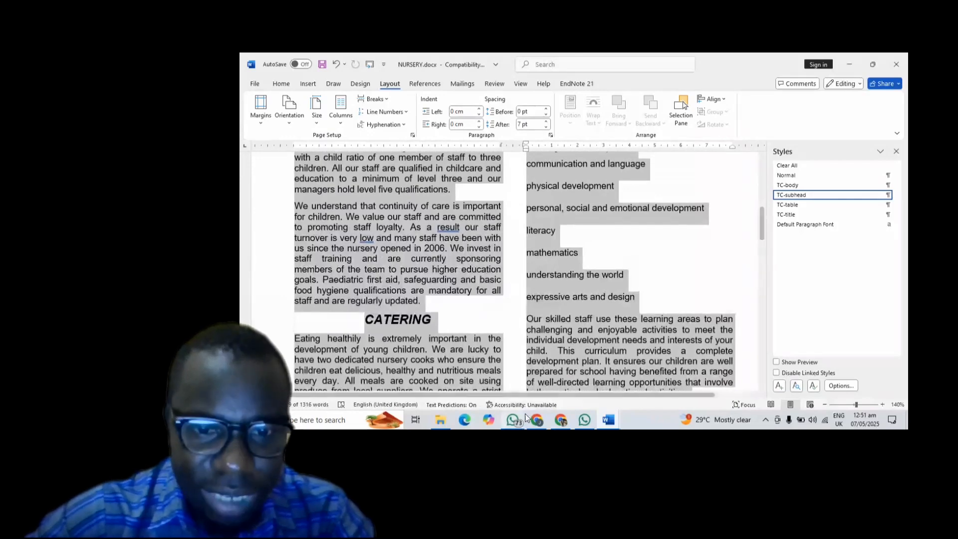
- Return to the exam PDF in Chrome and scroll down to question 7
{"action": "left_click", "coordinate": [552, 418]}
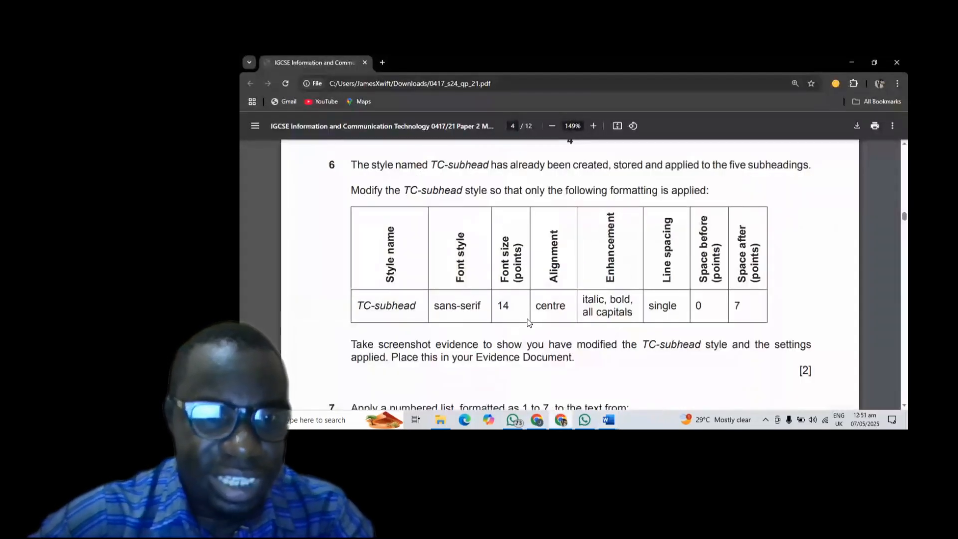
{"action": "scroll", "coordinate": [528, 320], "scroll_direction": "down", "scroll_amount": 3}
{"action": "scroll", "coordinate": [528, 321], "scroll_direction": "down", "scroll_amount": 1}
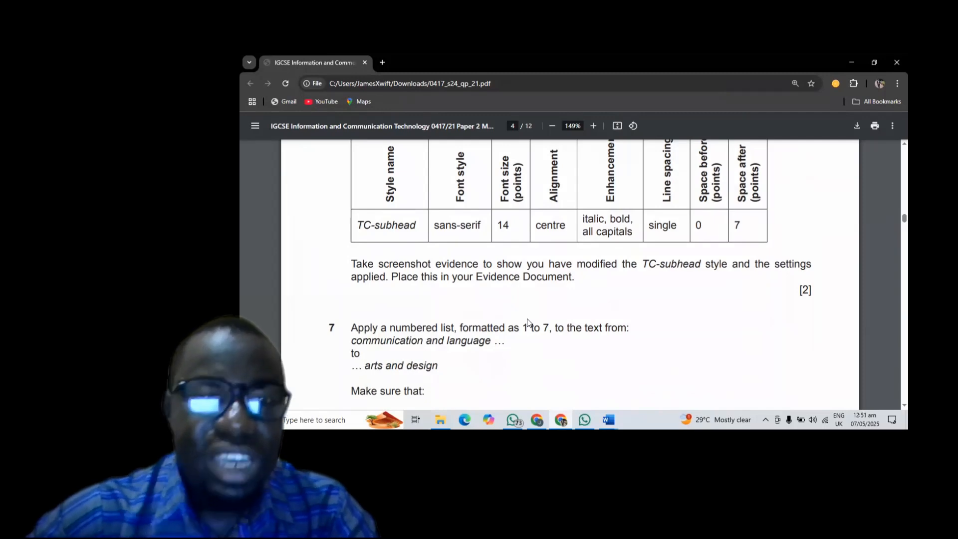
- Back in NURSERY, reopen Modify Style for TC-subhead and drag the dialog right
{"action": "mouse_move", "coordinate": [615, 416]}
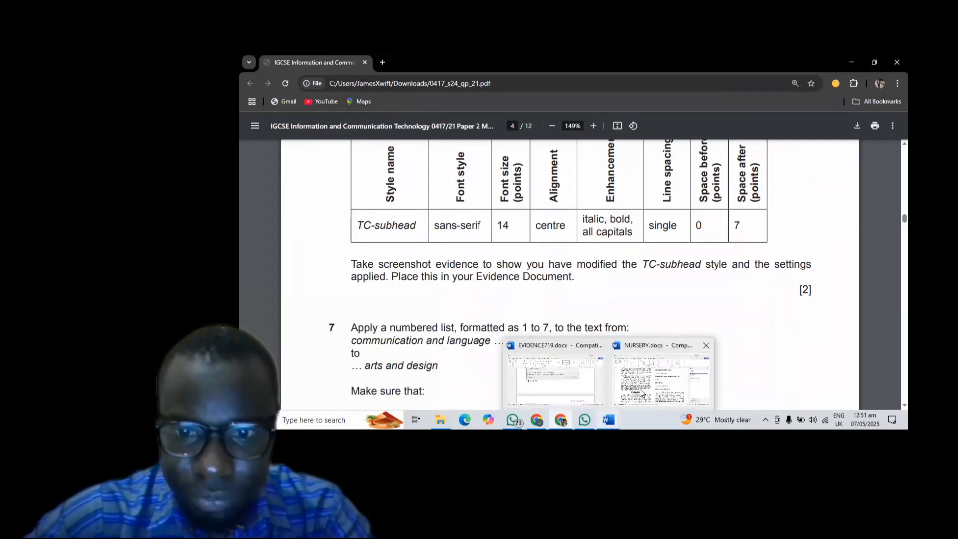
{"action": "left_click", "coordinate": [644, 392]}
{"action": "scroll", "coordinate": [576, 274], "scroll_direction": "up", "scroll_amount": 5}
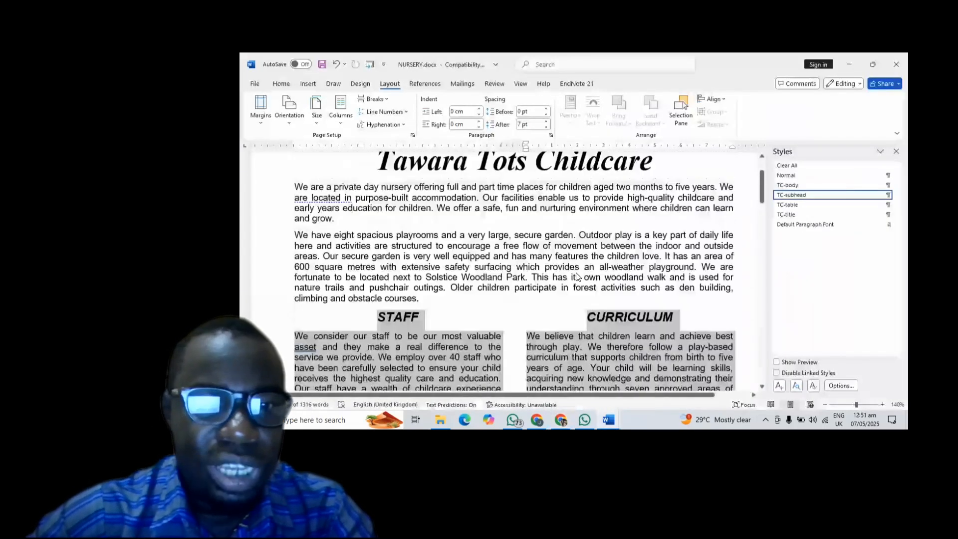
{"action": "scroll", "coordinate": [576, 272], "scroll_direction": "down", "scroll_amount": 2}
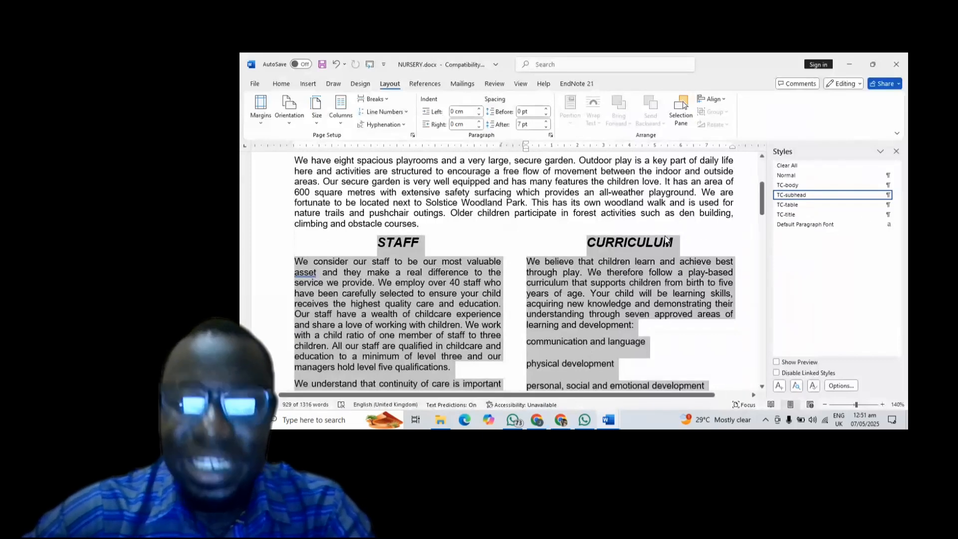
{"action": "left_click", "coordinate": [583, 291]}
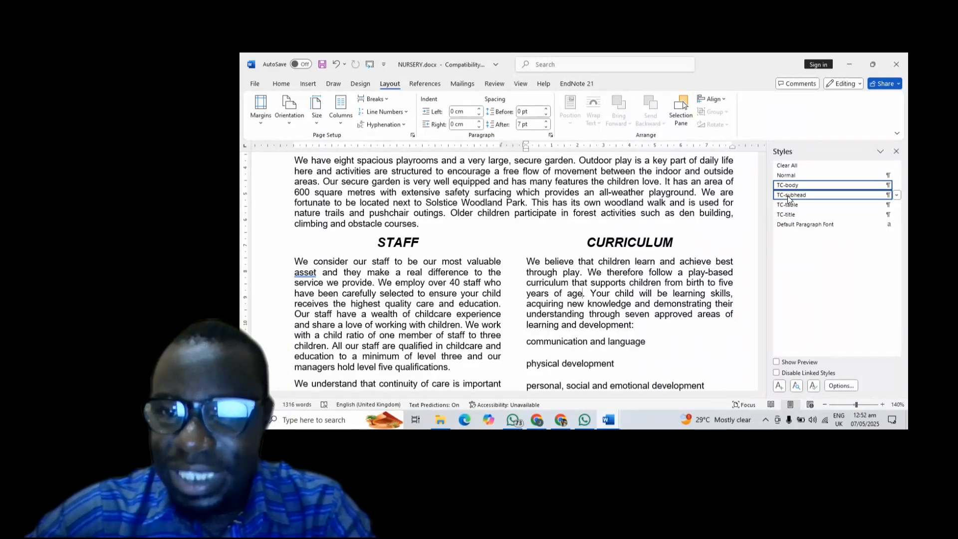
{"action": "mouse_move", "coordinate": [789, 199]}
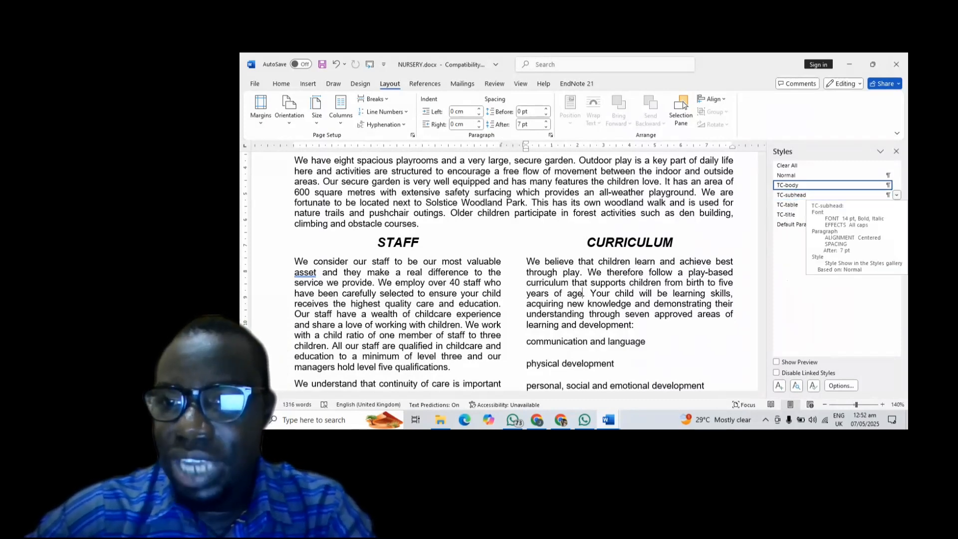
{"action": "left_click", "coordinate": [896, 196]}
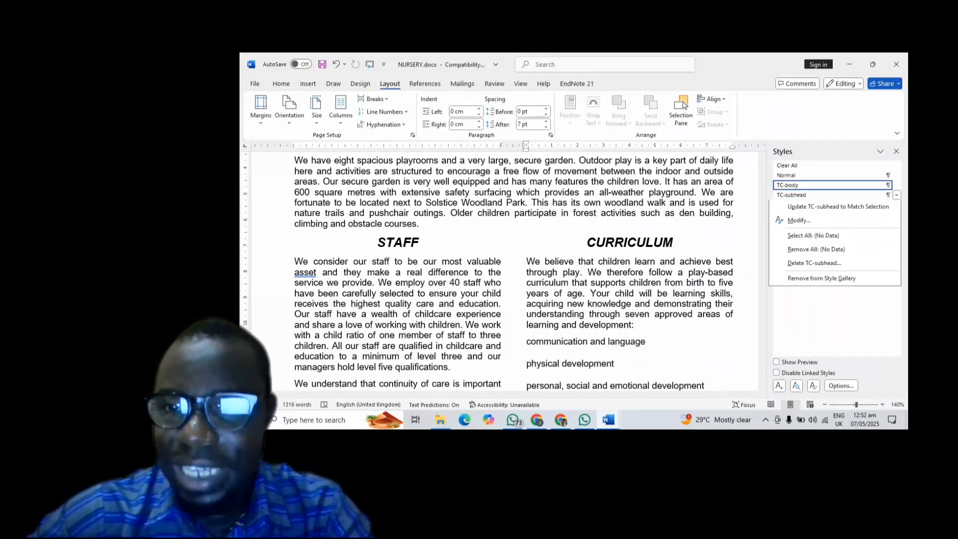
{"action": "left_click", "coordinate": [799, 221]}
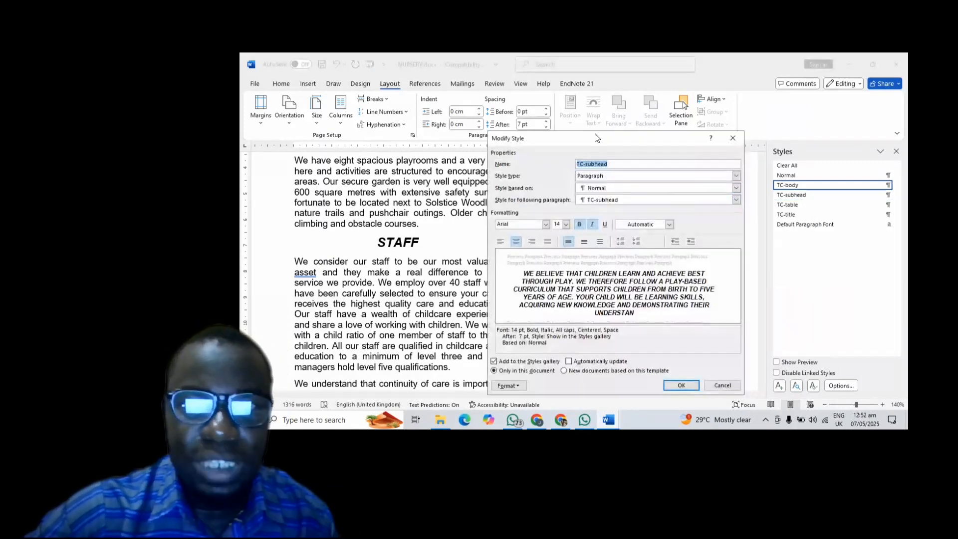
{"action": "left_click_drag", "start_coordinate": [596, 136], "coordinate": [767, 146]}
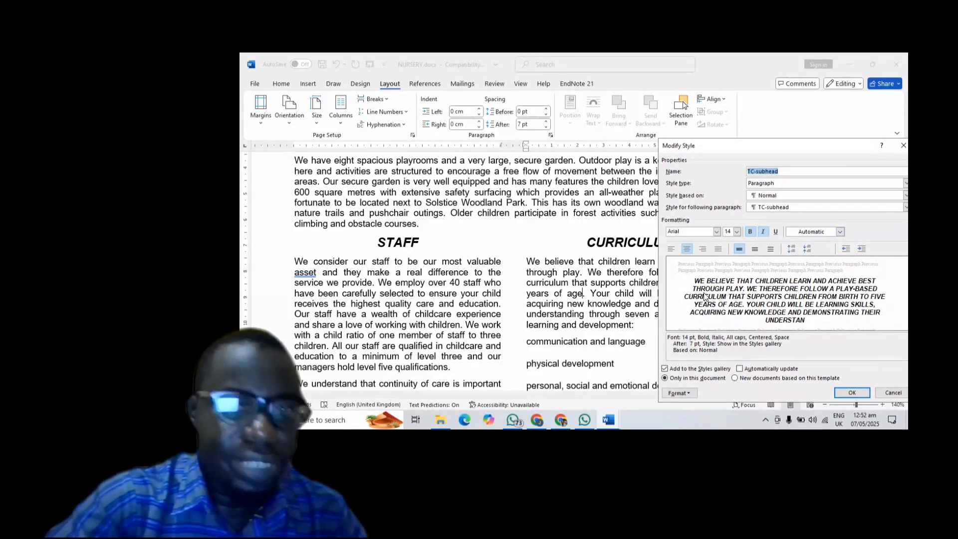
- Snip a screenshot of the TC-subhead settings, then close the Modify Style dialog
{"action": "key", "text": "super+shift+s"}
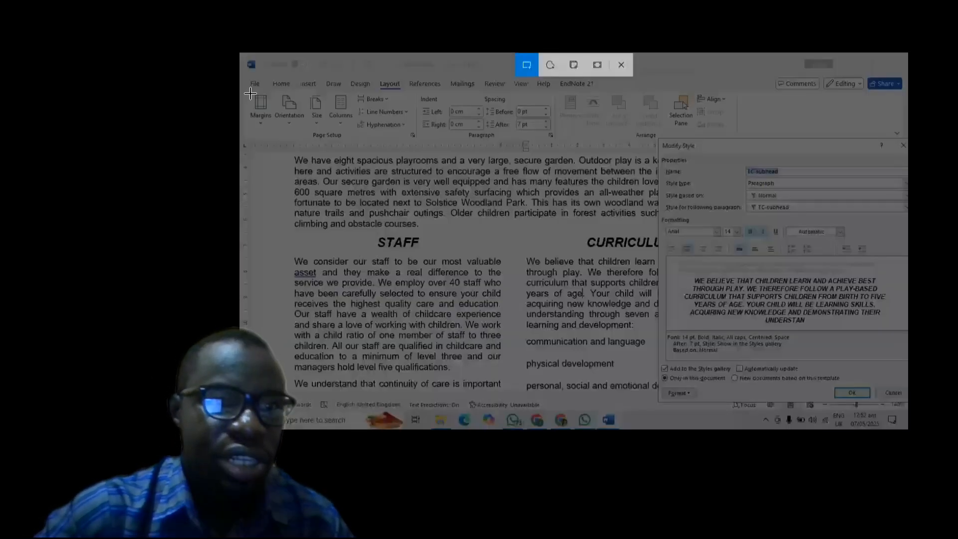
{"action": "left_click_drag", "start_coordinate": [250, 93], "coordinate": [908, 402]}
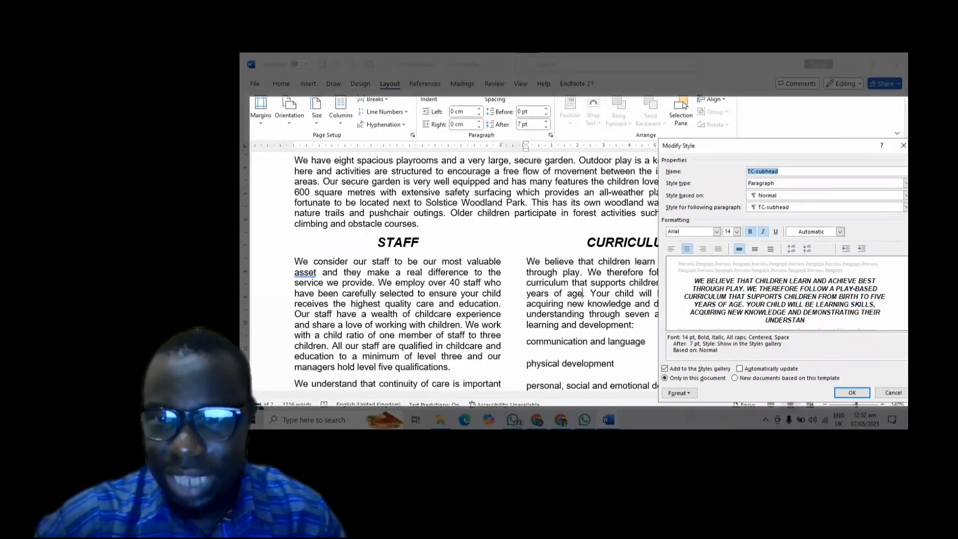
{"action": "left_click_drag", "start_coordinate": [908, 402], "coordinate": [908, 405]}
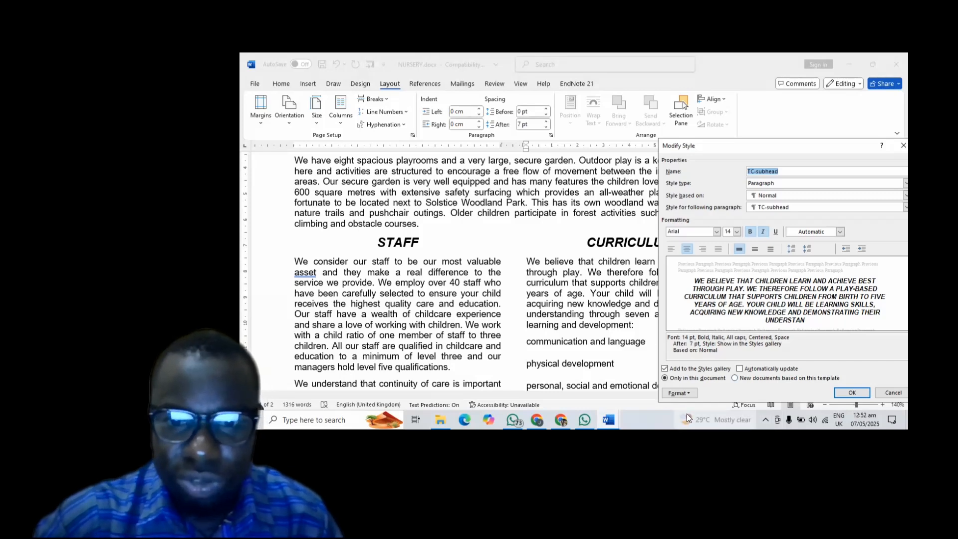
{"action": "mouse_move", "coordinate": [609, 419]}
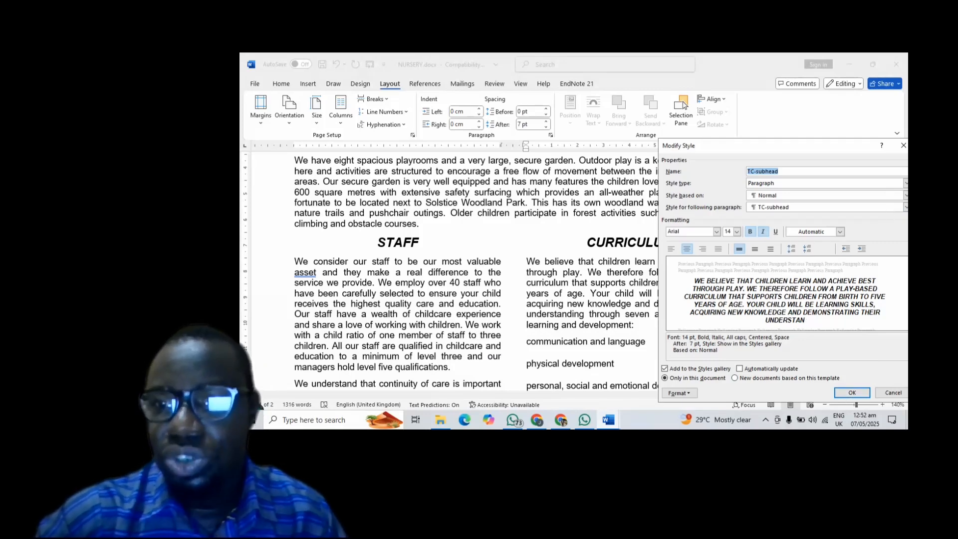
{"action": "left_click", "coordinate": [903, 145]}
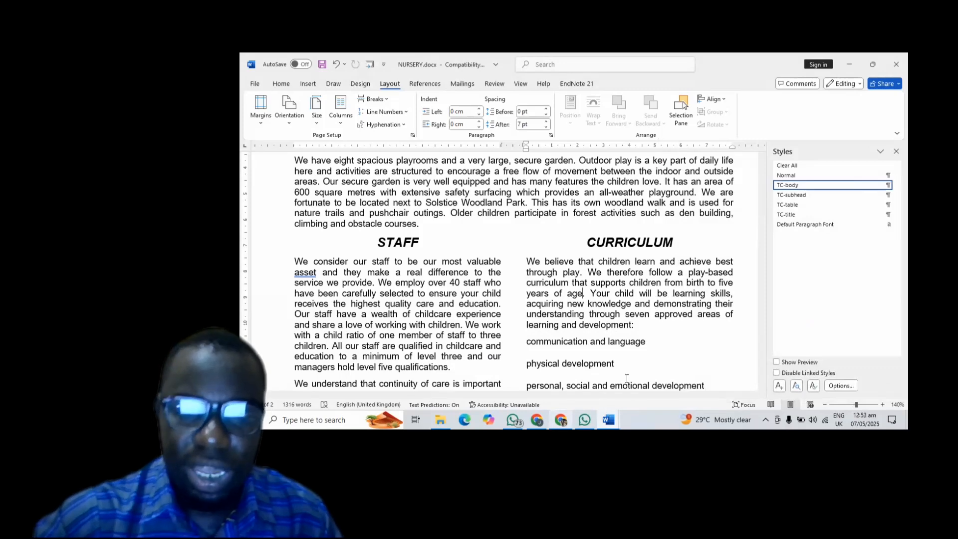
- Move Step 6 evidence to the next page, paste the screenshot below it, and save
{"action": "left_click", "coordinate": [553, 387]}
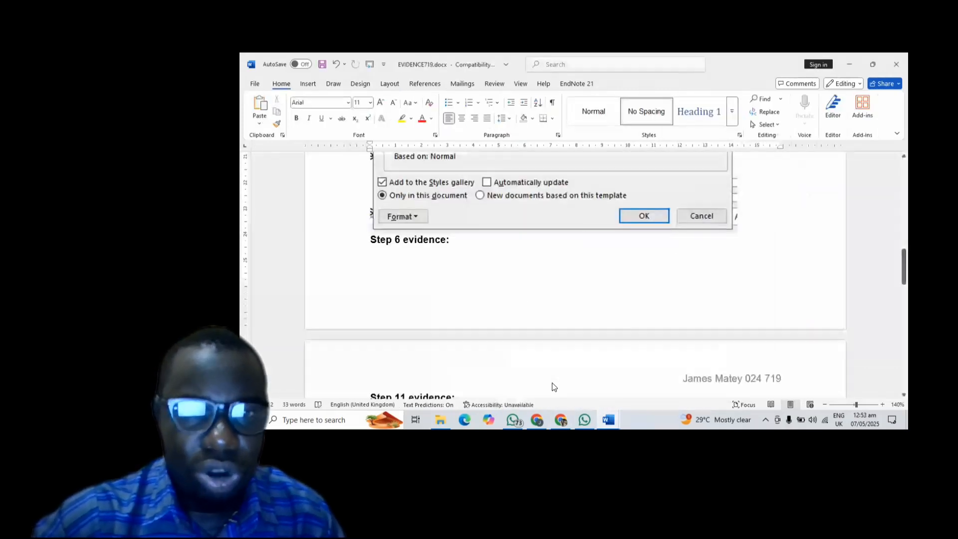
{"action": "scroll", "coordinate": [491, 290], "scroll_direction": "down", "scroll_amount": 1}
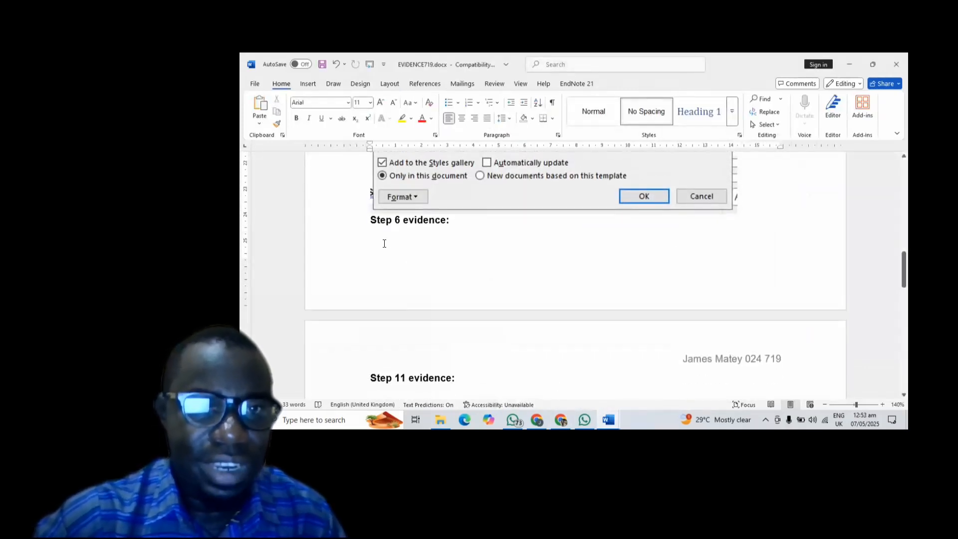
{"action": "left_click", "coordinate": [370, 224]}
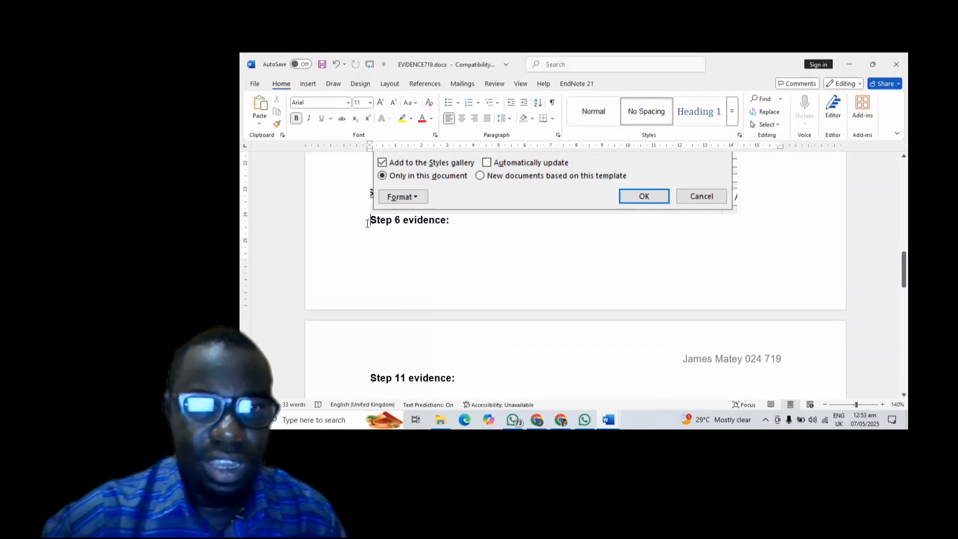
{"action": "key", "text": "Return"}
{"action": "key", "text": "Return"}
{"action": "key", "text": "Return"}
{"action": "key", "text": "Return"}
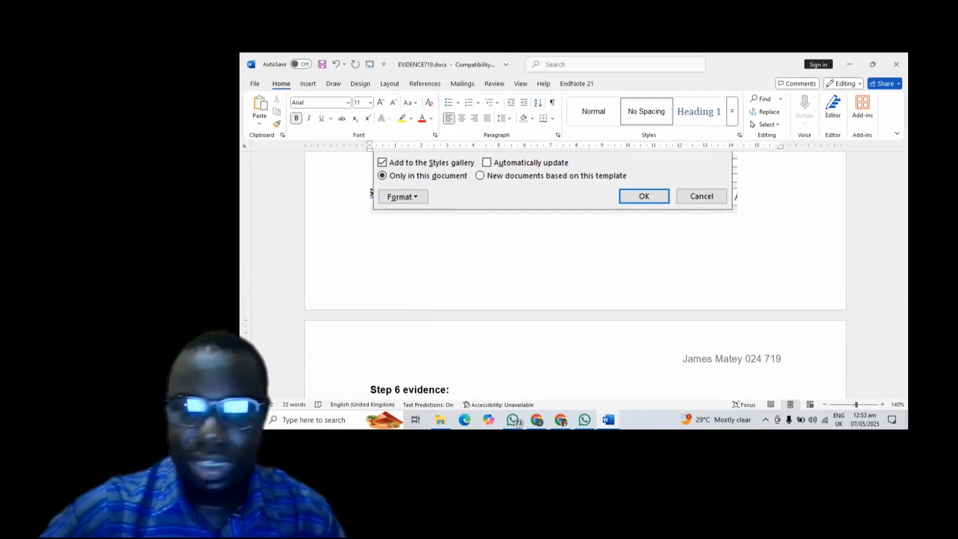
{"action": "key", "text": "BackSpace"}
{"action": "key", "text": "BackSpace"}
{"action": "key", "text": "BackSpace"}
{"action": "key", "text": "BackSpace"}
{"action": "key", "text": "Return"}
{"action": "scroll", "coordinate": [372, 214], "scroll_direction": "down", "scroll_amount": 3}
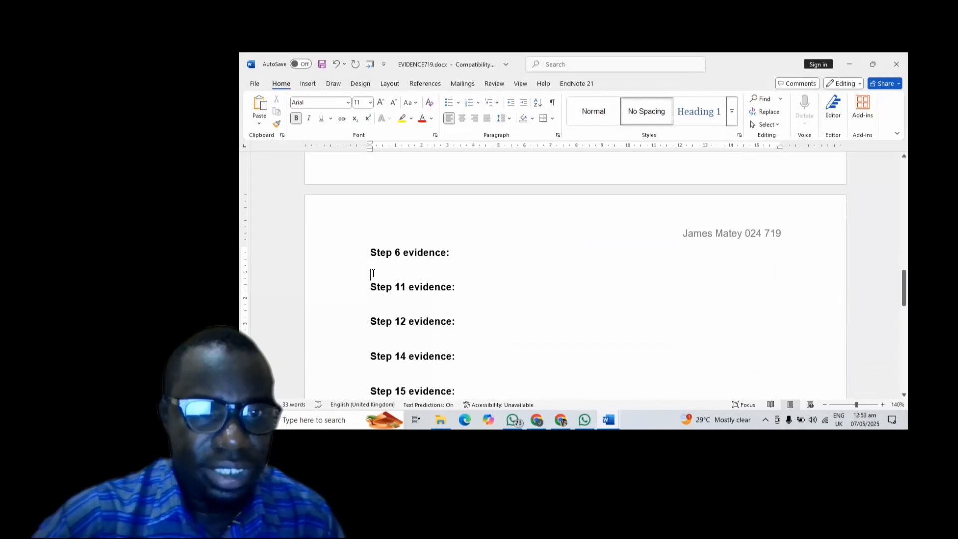
{"action": "key", "text": "ctrl+v"}
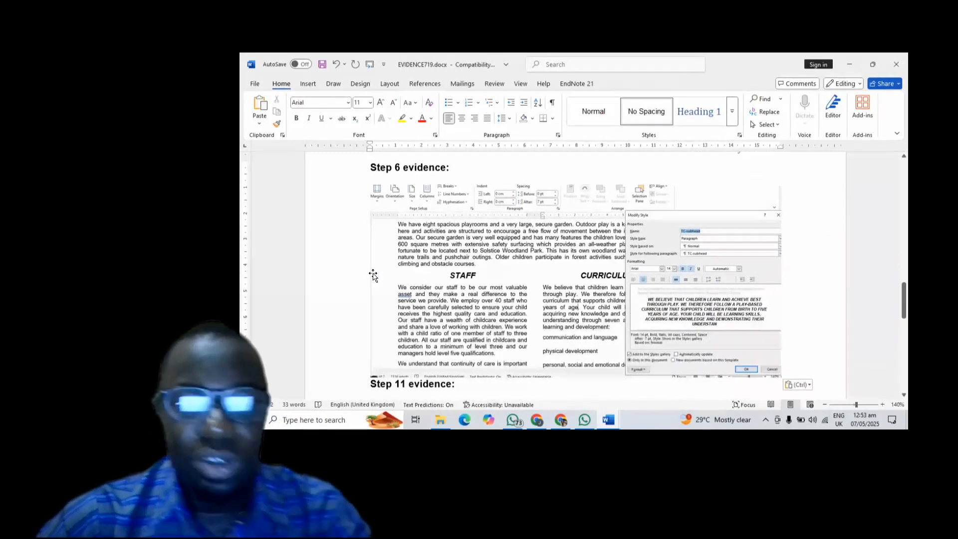
{"action": "left_click", "coordinate": [319, 65]}
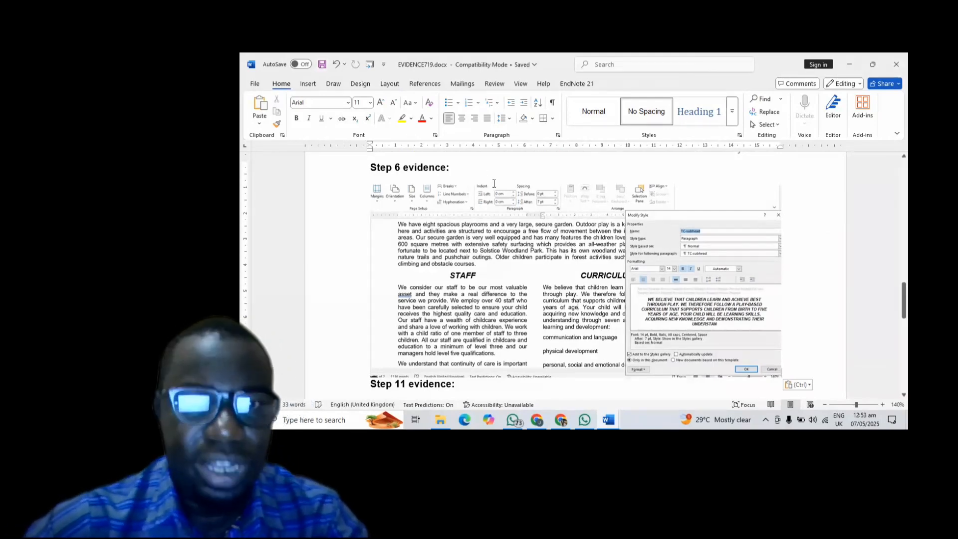
- Save the NURSERY document
{"action": "mouse_move", "coordinate": [607, 419]}
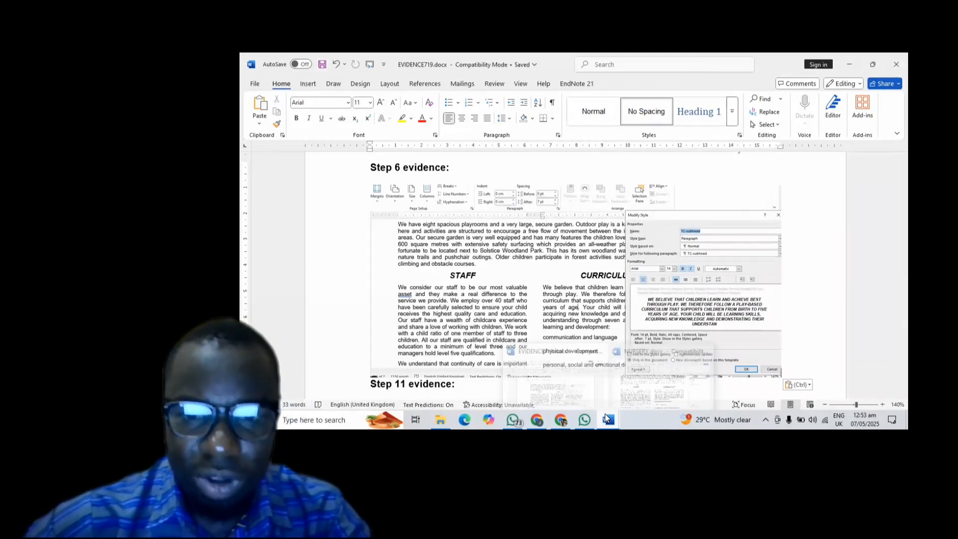
{"action": "left_click", "coordinate": [650, 395]}
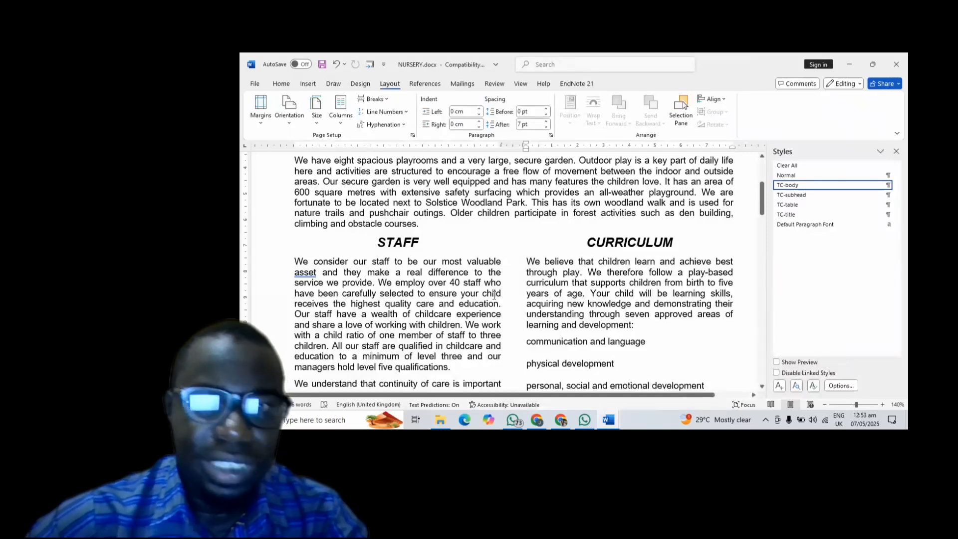
{"action": "left_click", "coordinate": [322, 64]}
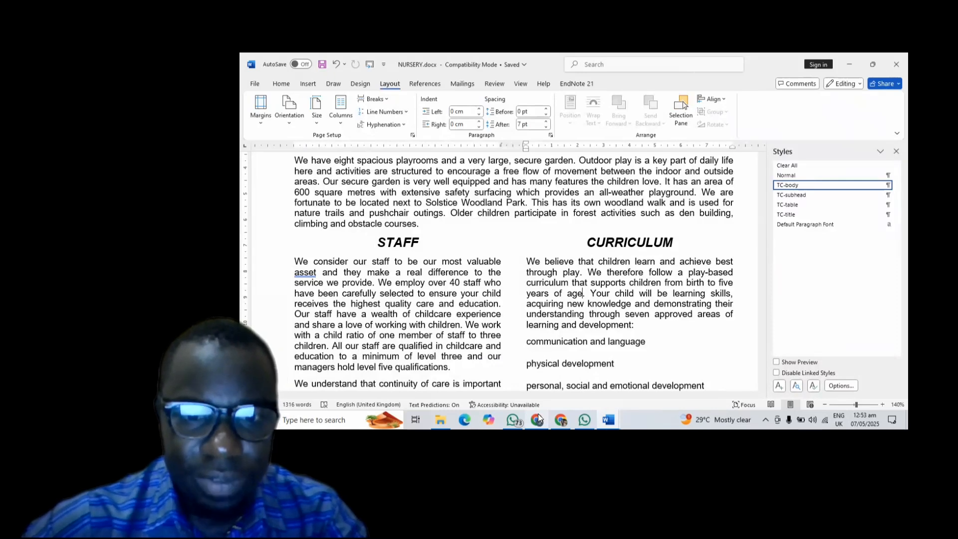
{"action": "left_click", "coordinate": [560, 419]}
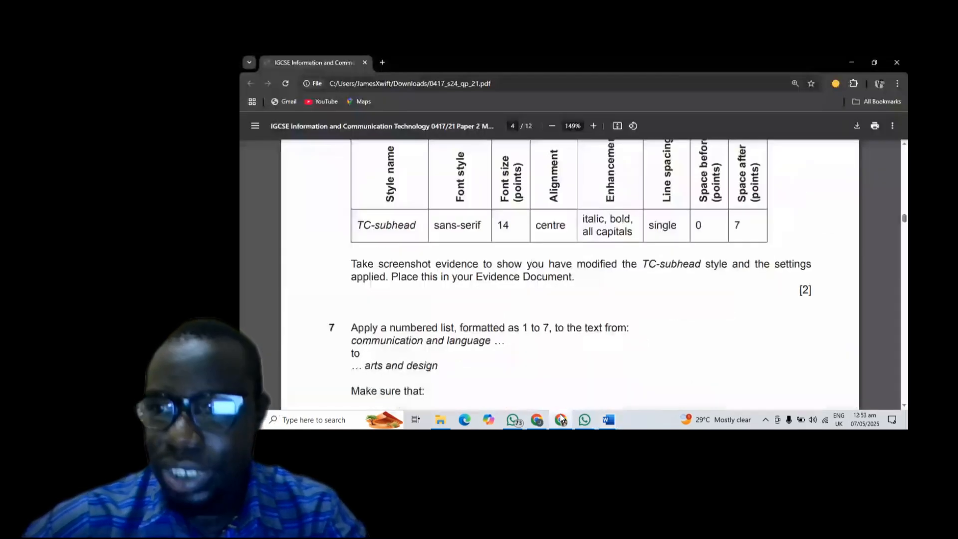
{"action": "scroll", "coordinate": [533, 332], "scroll_direction": "down", "scroll_amount": 2}
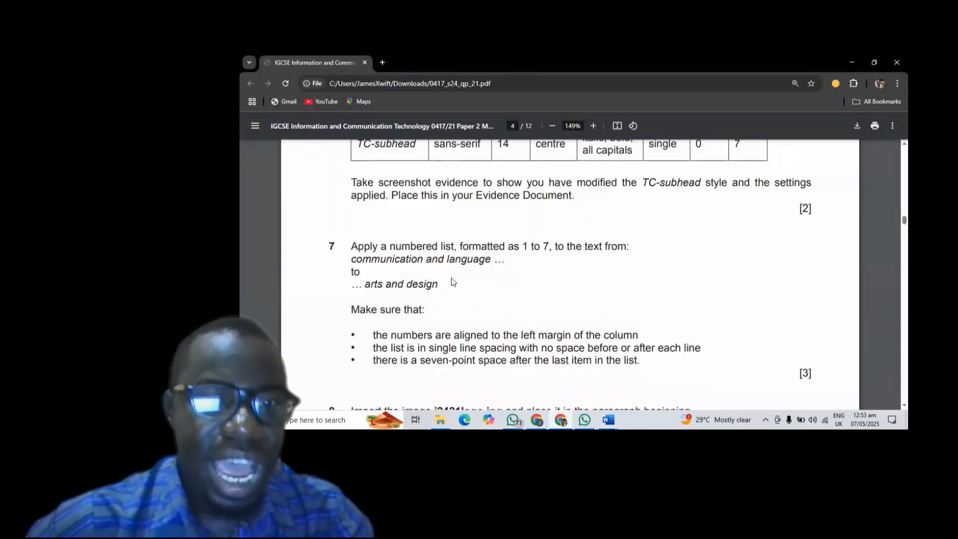
{"action": "scroll", "coordinate": [453, 282], "scroll_direction": "down", "scroll_amount": 1}
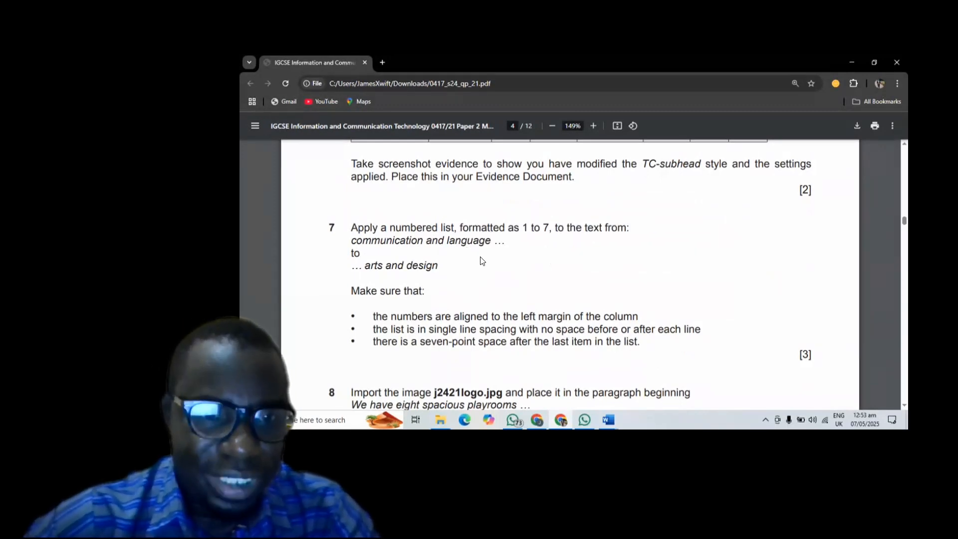
{"action": "scroll", "coordinate": [394, 280], "scroll_direction": "down", "scroll_amount": 2}
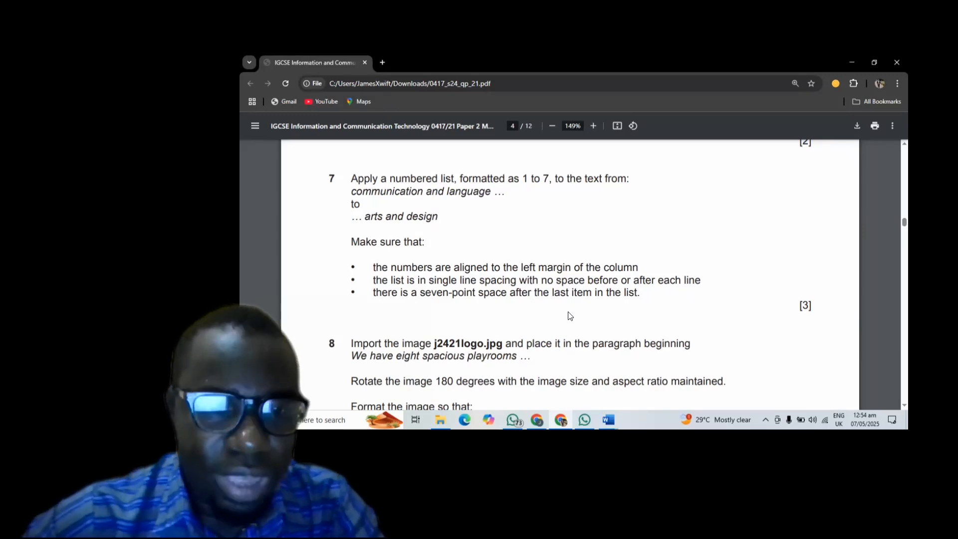
{"action": "mouse_move", "coordinate": [608, 418]}
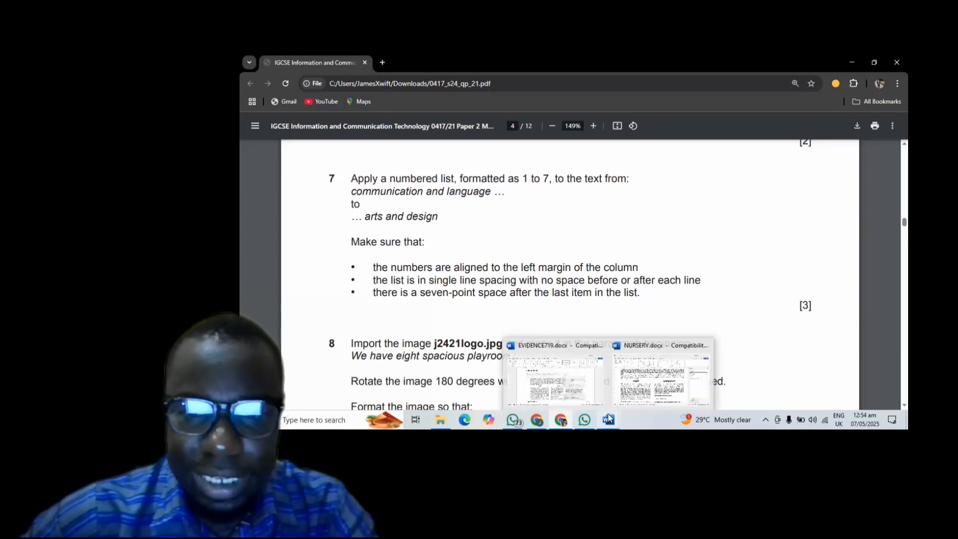
- Apply 1. 2. 3. numbering to the seven learning-area lines
{"action": "left_click", "coordinate": [652, 392]}
{"action": "scroll", "coordinate": [652, 263], "scroll_direction": "down", "scroll_amount": 8}
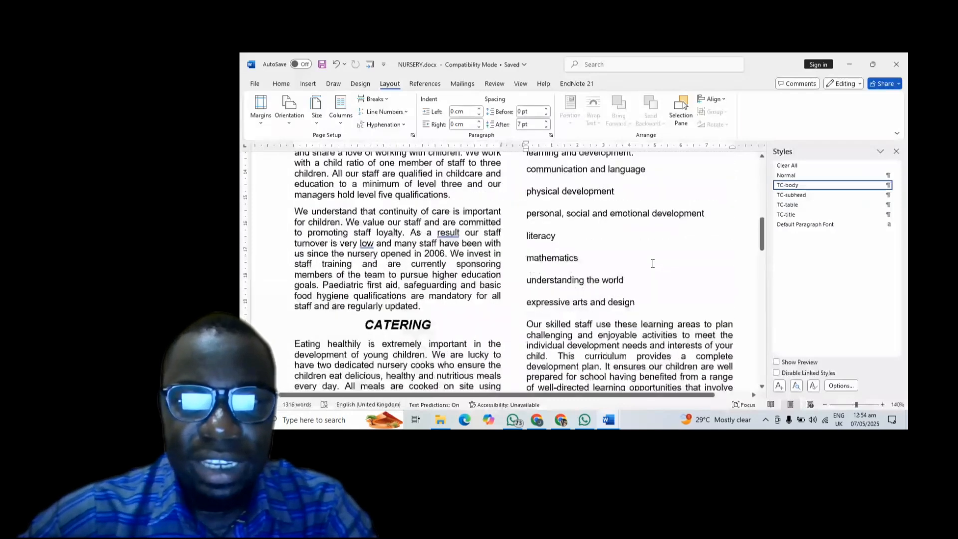
{"action": "scroll", "coordinate": [653, 263], "scroll_direction": "up", "scroll_amount": 2}
{"action": "scroll", "coordinate": [653, 263], "scroll_direction": "down", "scroll_amount": 2}
{"action": "scroll", "coordinate": [653, 263], "scroll_direction": "up", "scroll_amount": 1}
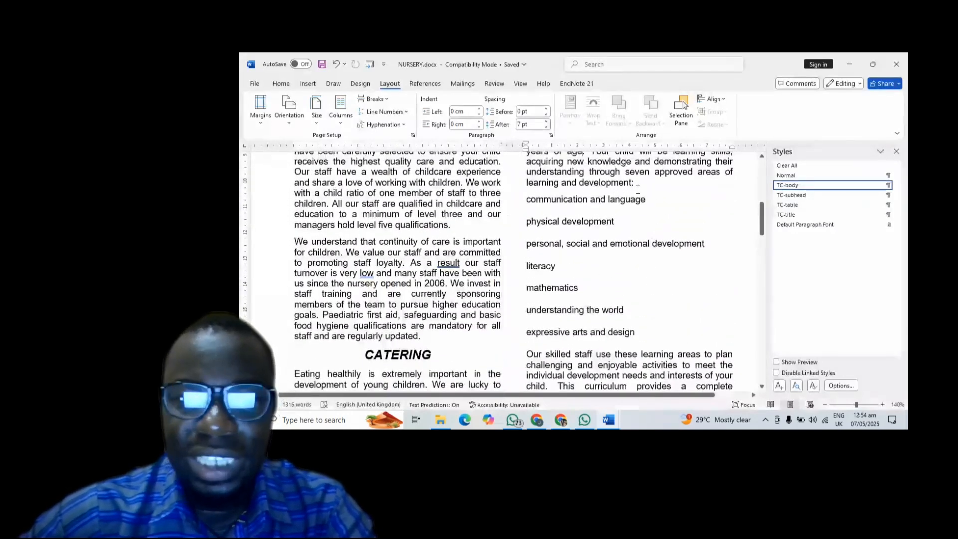
{"action": "scroll", "coordinate": [592, 295], "scroll_direction": "down", "scroll_amount": 1}
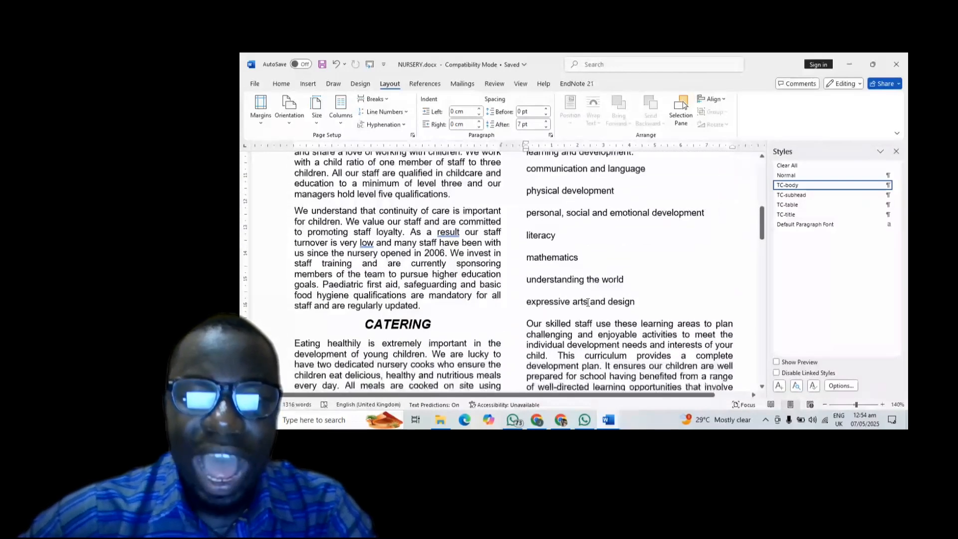
{"action": "scroll", "coordinate": [593, 289], "scroll_direction": "up", "scroll_amount": 1}
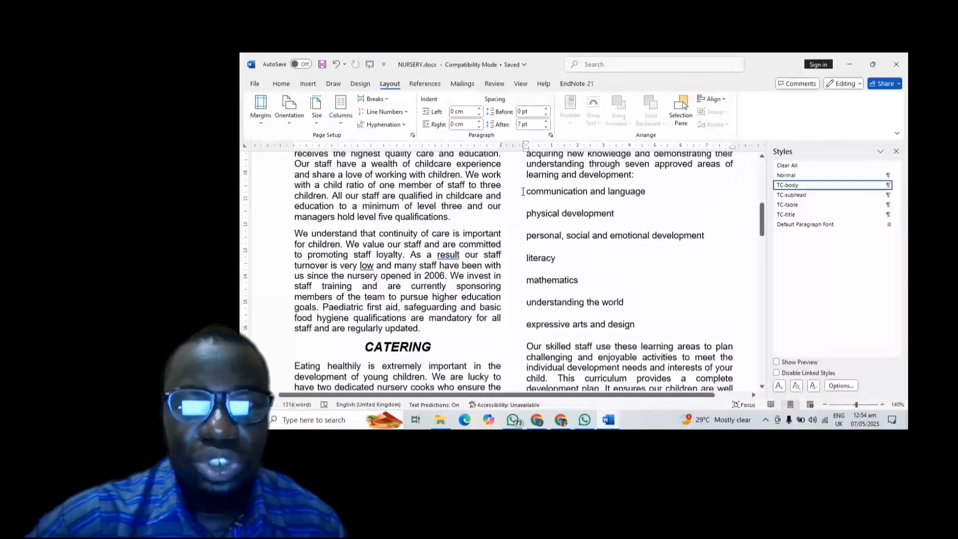
{"action": "left_click_drag", "start_coordinate": [526, 192], "coordinate": [647, 323]}
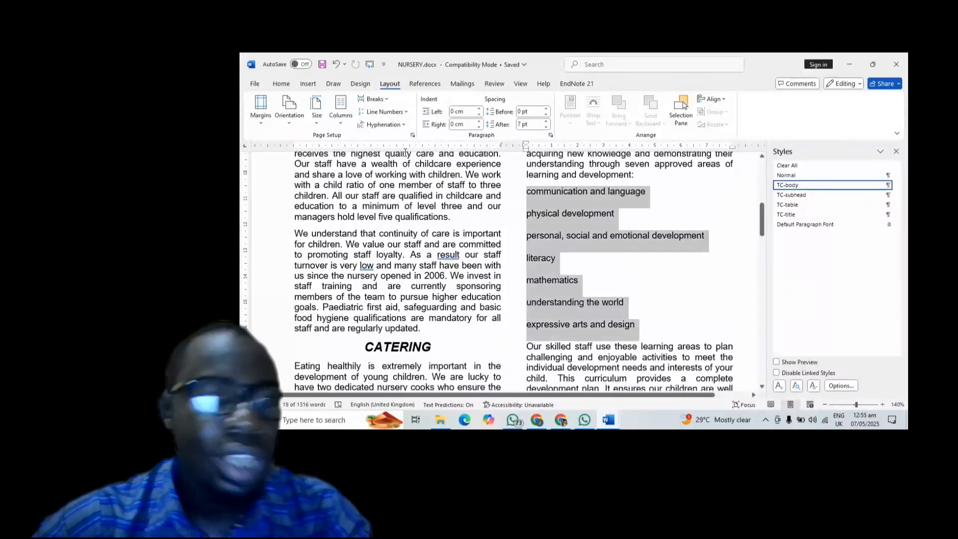
{"action": "left_click", "coordinate": [281, 84]}
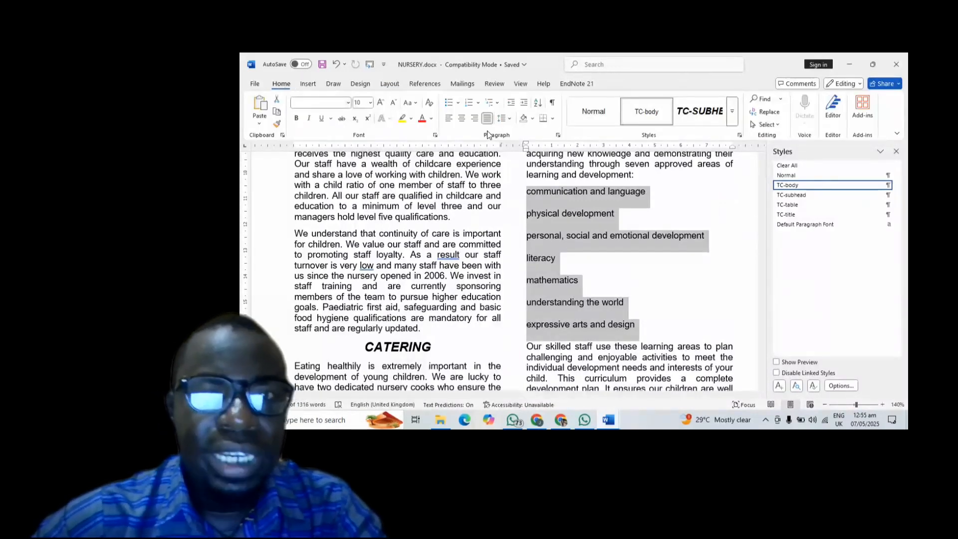
{"action": "left_click", "coordinate": [477, 103]}
{"action": "left_click", "coordinate": [514, 143]}
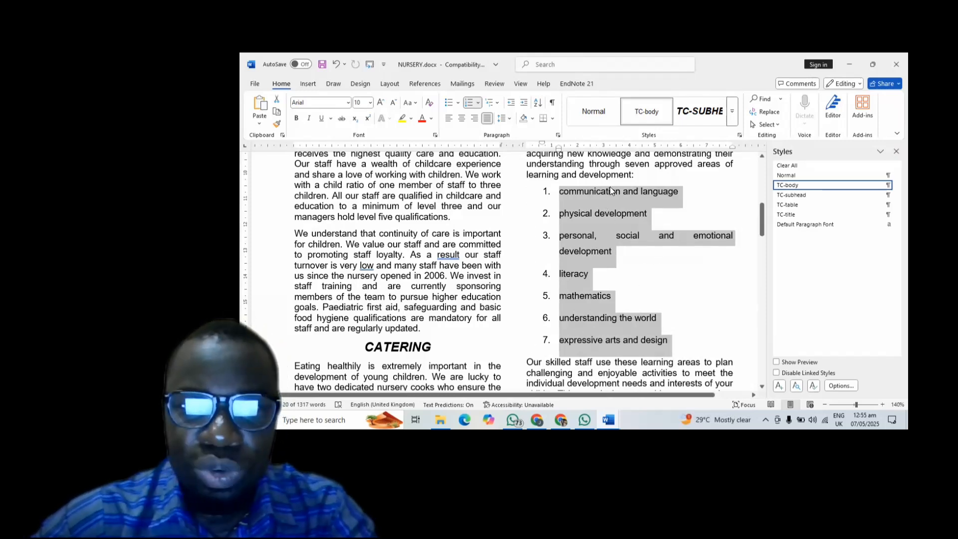
- Give the numbered list a 0 cm left indent, 0 pt after, and single line spacing
{"action": "left_click", "coordinate": [559, 137]}
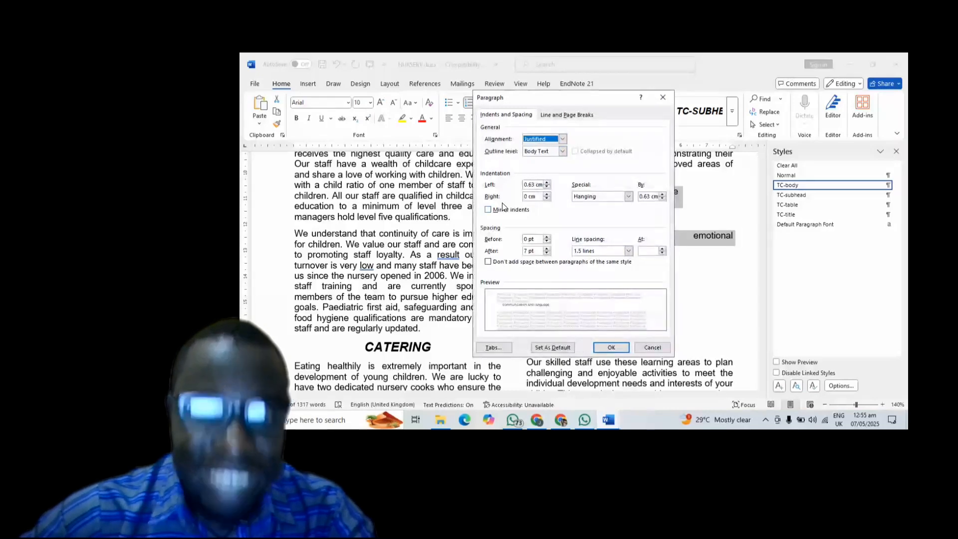
{"action": "left_click", "coordinate": [547, 187]}
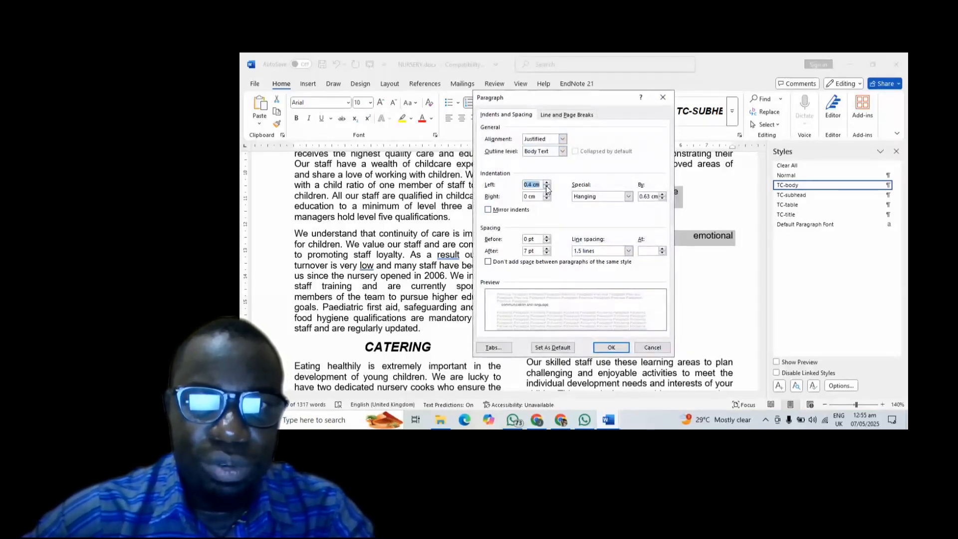
{"action": "left_click", "coordinate": [546, 188]}
{"action": "left_click", "coordinate": [547, 188]}
{"action": "left_click", "coordinate": [547, 188]}
{"action": "left_click", "coordinate": [547, 188]}
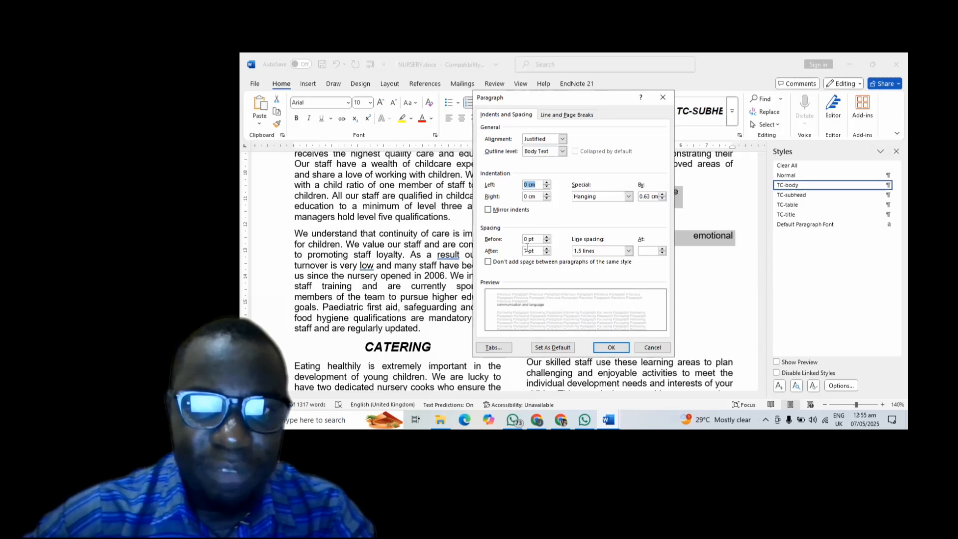
{"action": "left_click", "coordinate": [526, 250]}
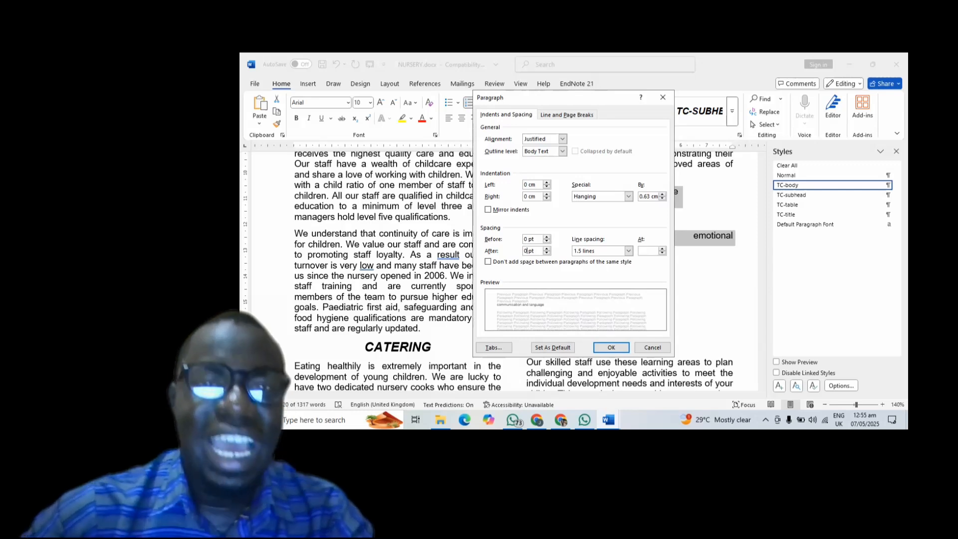
{"action": "left_click", "coordinate": [630, 252]}
{"action": "left_click", "coordinate": [575, 261]}
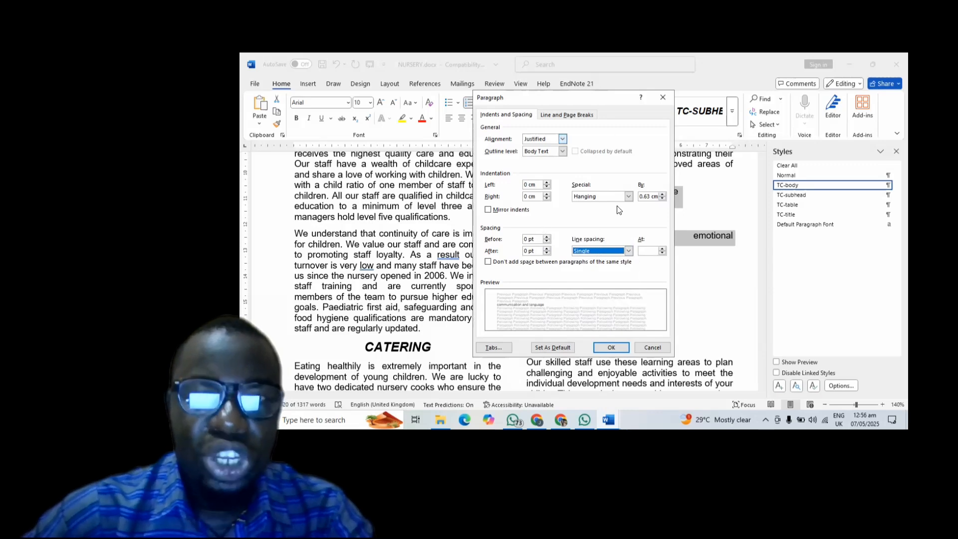
{"action": "left_click", "coordinate": [609, 348]}
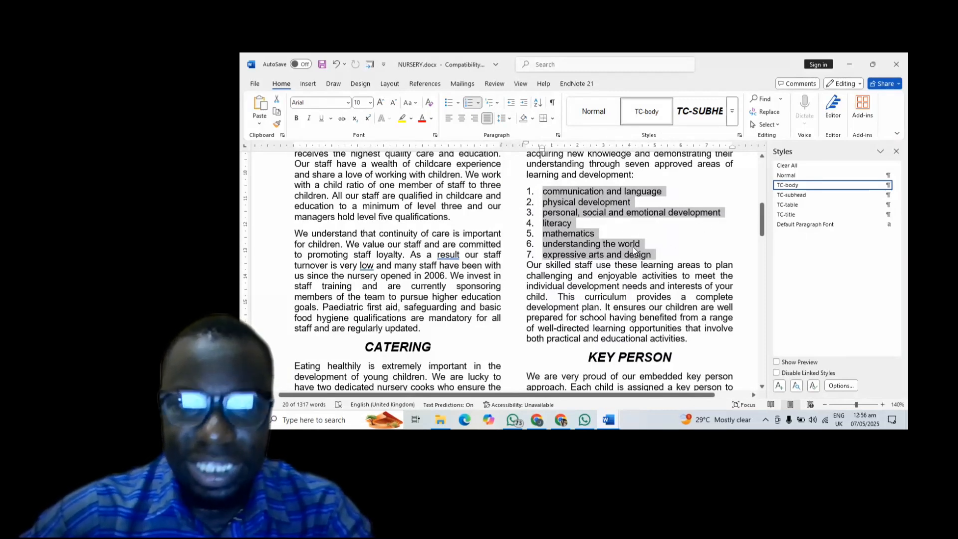
- Give list item 7 a 7 pt space after and save NURSERY.docx
{"action": "left_click", "coordinate": [578, 260]}
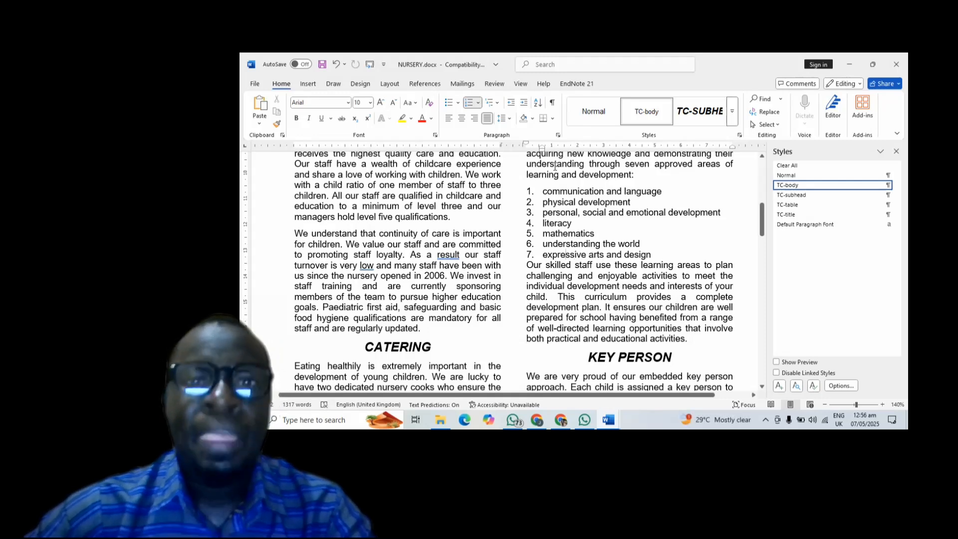
{"action": "left_click", "coordinate": [558, 135]}
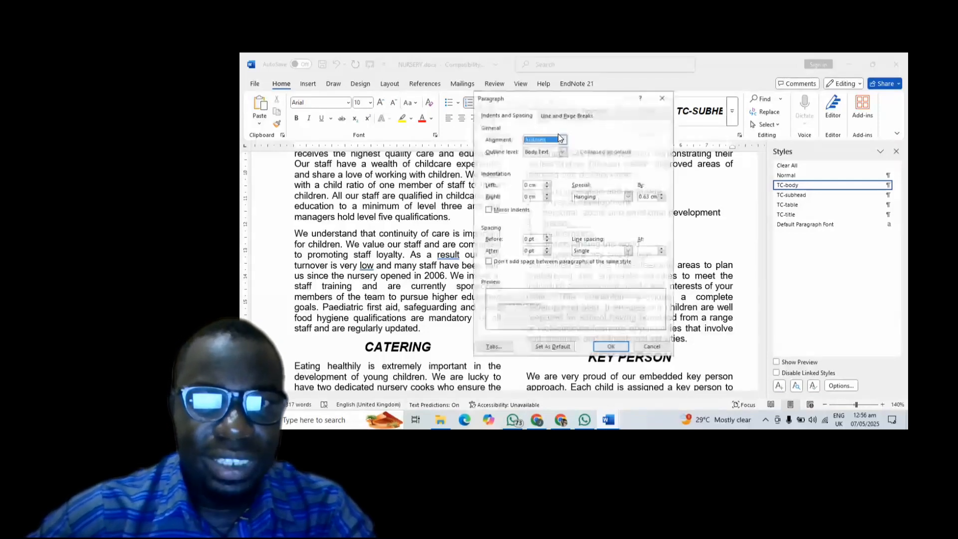
{"action": "left_click", "coordinate": [530, 251]}
{"action": "key", "text": "BackSpace"}
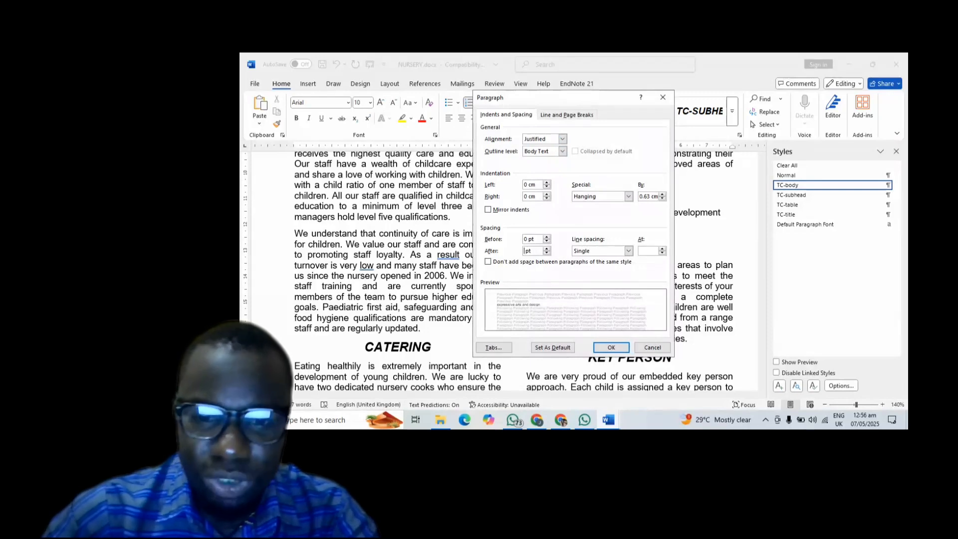
{"action": "left_click", "coordinate": [611, 347]}
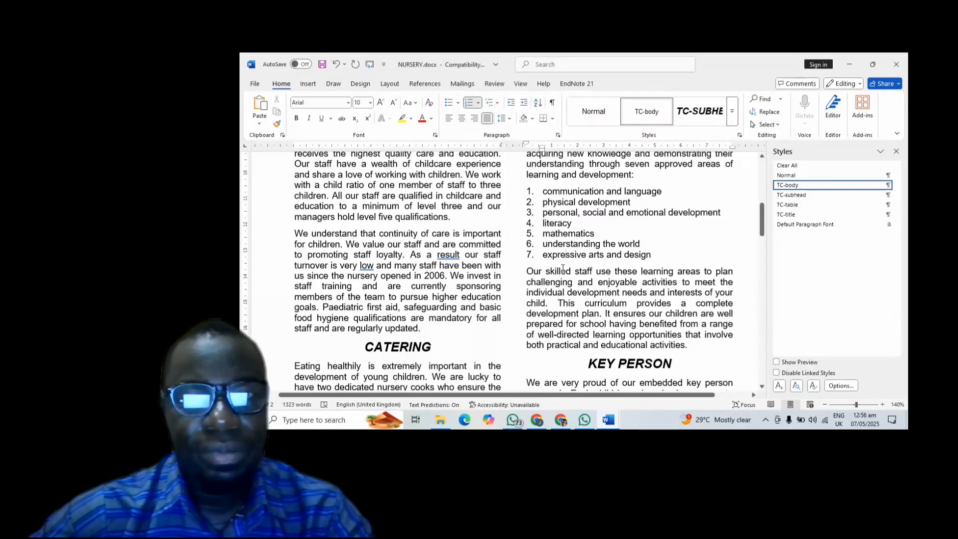
{"action": "left_click", "coordinate": [319, 65]}
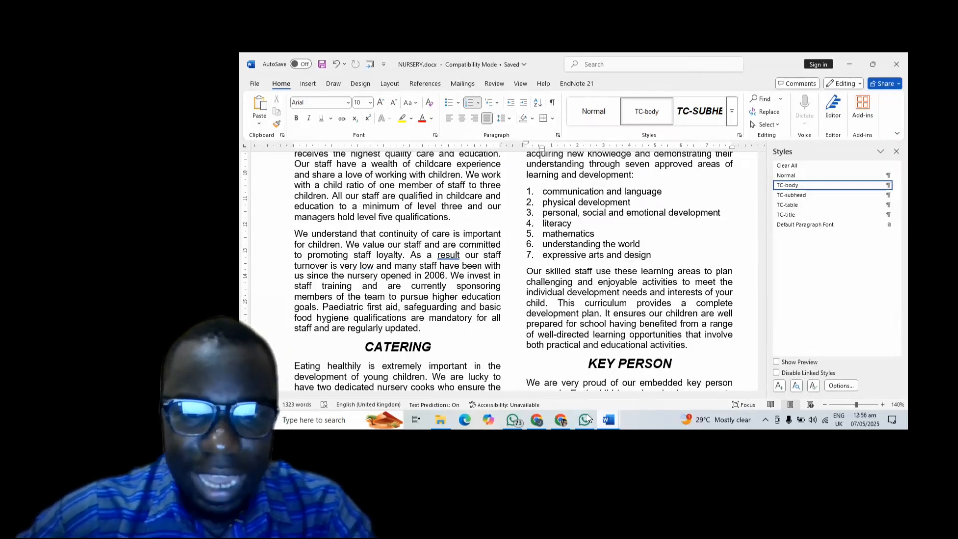
{"action": "left_click", "coordinate": [562, 418]}
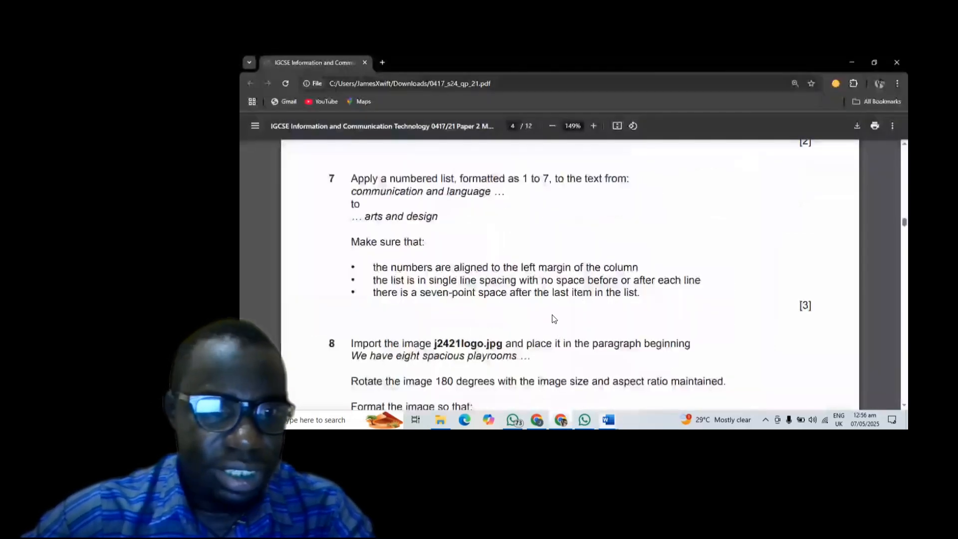
- Scroll the exam PDF down to question 8
{"action": "scroll", "coordinate": [552, 314], "scroll_direction": "down", "scroll_amount": 4}
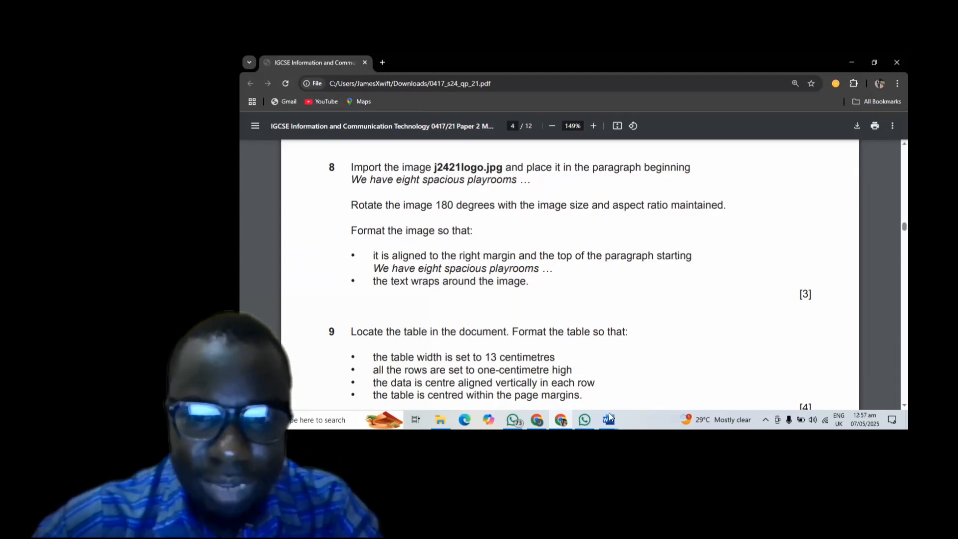
- In NURSERY, place the cursor at the start of the 'We have eight spacious playrooms' paragraph
{"action": "mouse_move", "coordinate": [611, 419]}
{"action": "left_click", "coordinate": [644, 389]}
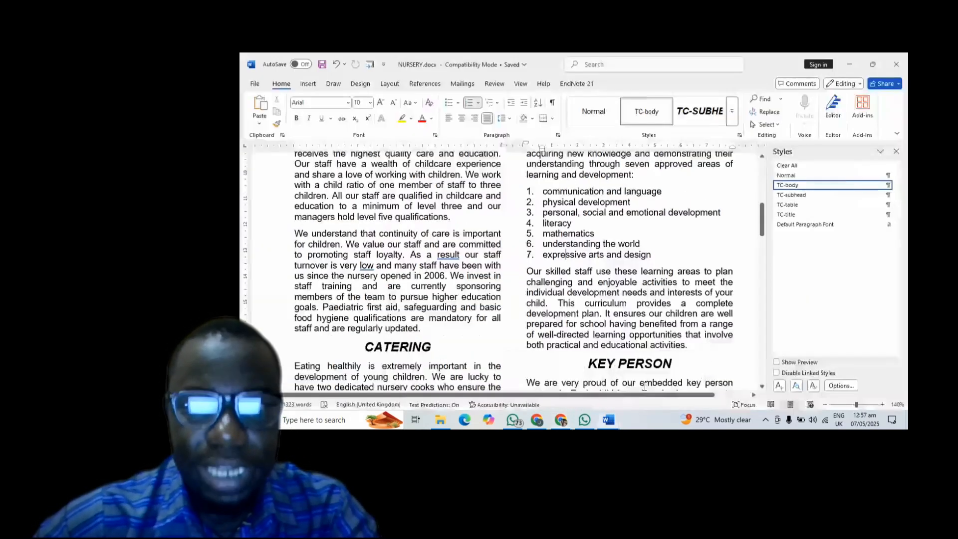
{"action": "scroll", "coordinate": [563, 270], "scroll_direction": "up", "scroll_amount": 10}
{"action": "scroll", "coordinate": [307, 220], "scroll_direction": "down", "scroll_amount": 3}
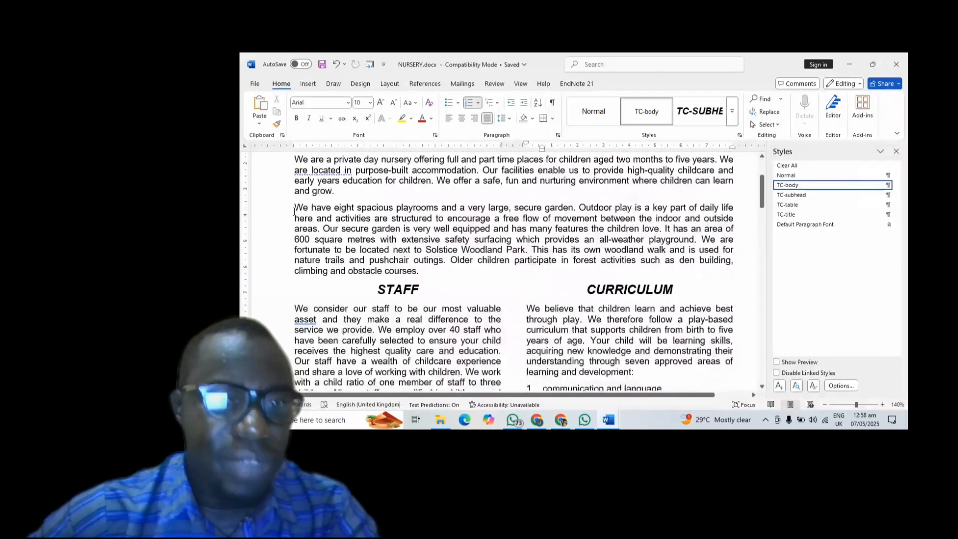
{"action": "left_click", "coordinate": [293, 210]}
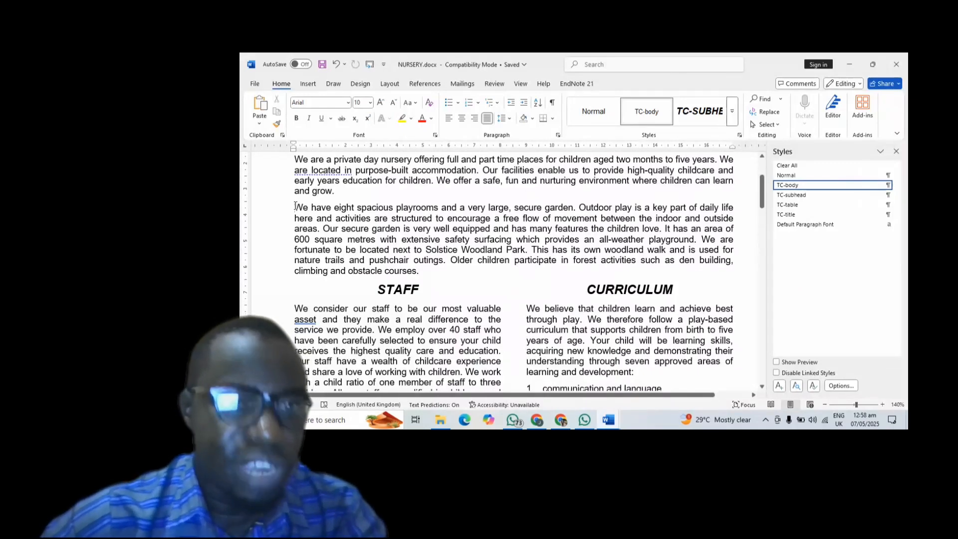
- Insert j2421logo.jpg from the Desktop scourceFiles folder
{"action": "left_click", "coordinate": [307, 84]}
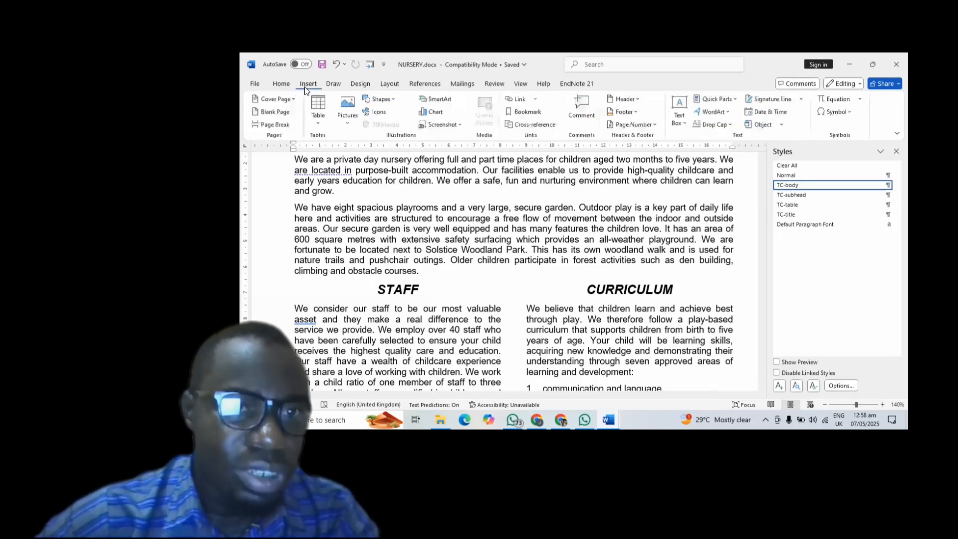
{"action": "left_click", "coordinate": [348, 113]}
{"action": "left_click", "coordinate": [365, 155]}
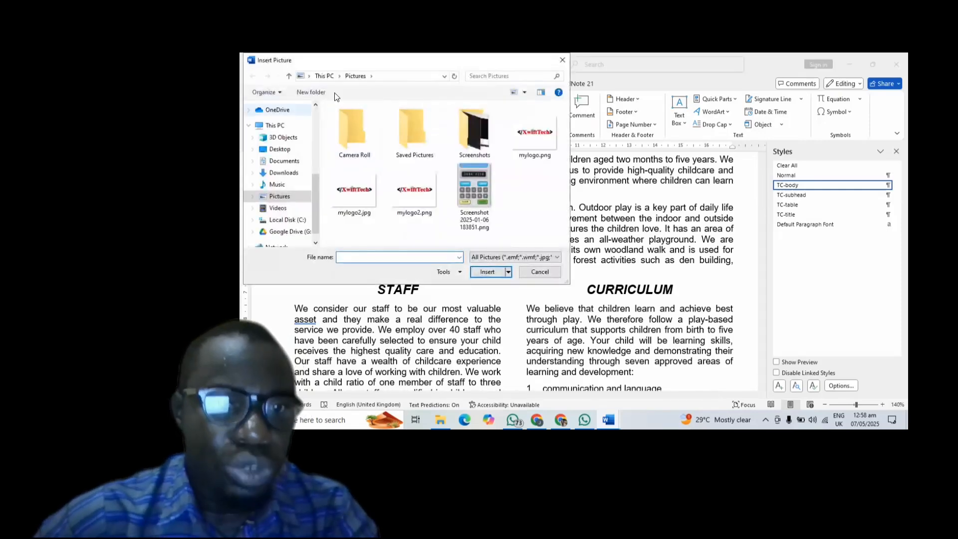
{"action": "left_click", "coordinate": [279, 149]}
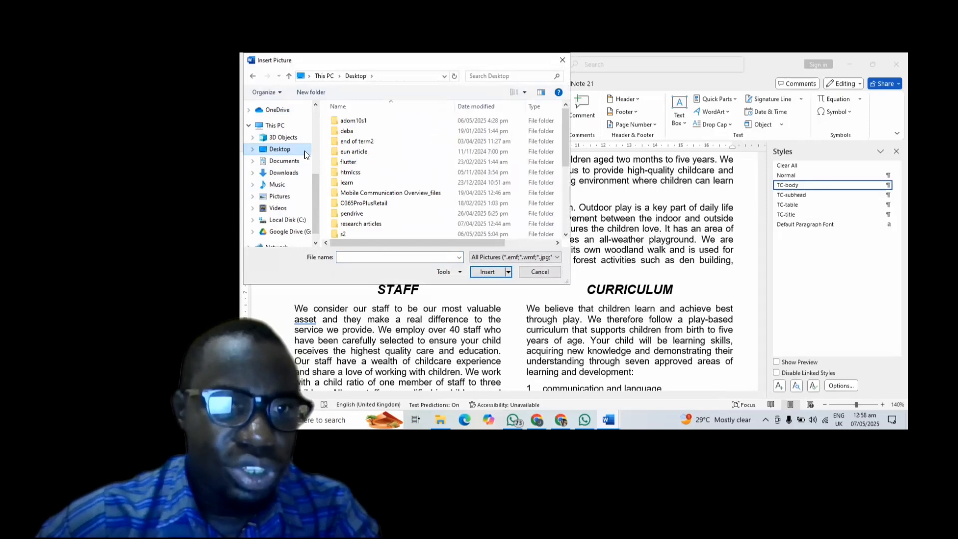
{"action": "scroll", "coordinate": [390, 163], "scroll_direction": "down", "scroll_amount": 2}
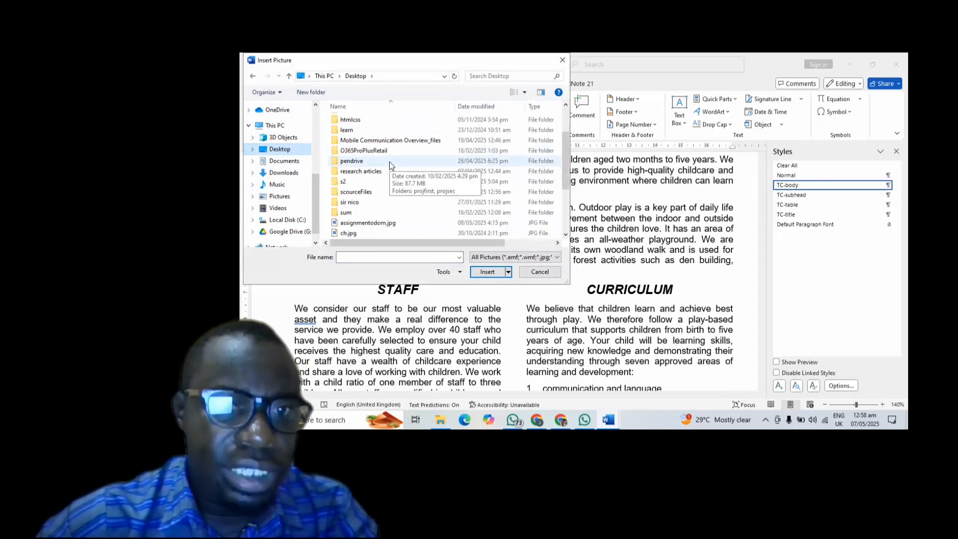
{"action": "double_click", "coordinate": [349, 192]}
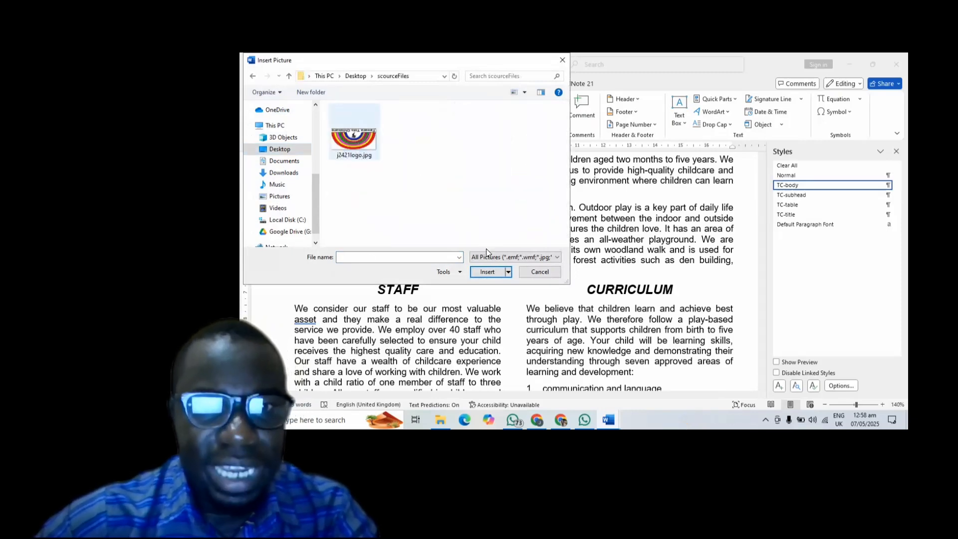
{"action": "left_click", "coordinate": [355, 139]}
{"action": "left_click", "coordinate": [484, 272]}
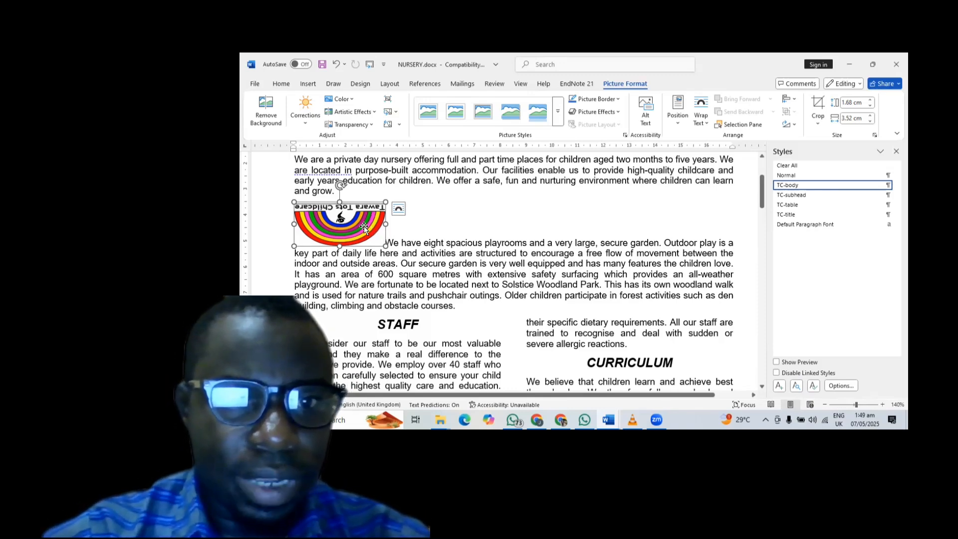
- Delete the inserted logo from the playrooms paragraph and return to question 8 in the exam PDF
{"action": "key", "text": "Delete"}
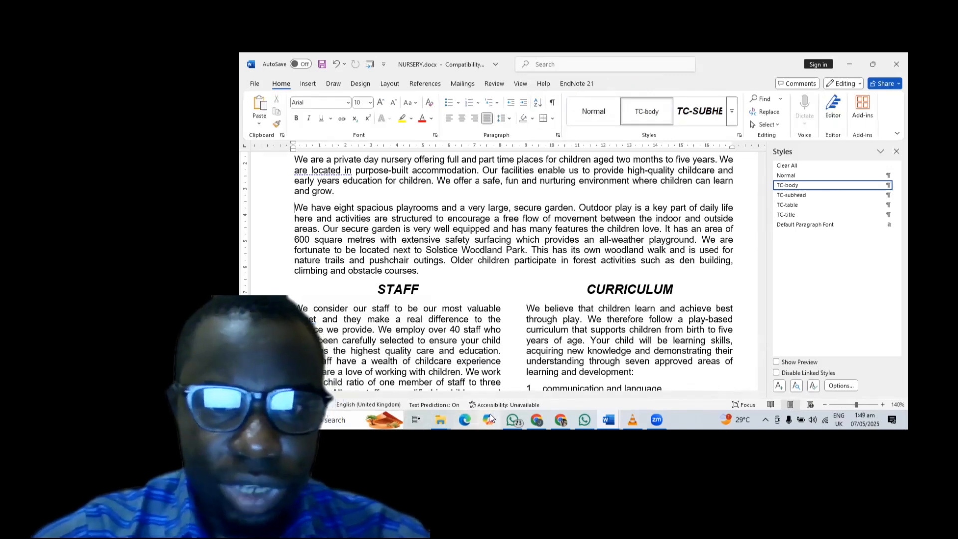
{"action": "mouse_move", "coordinate": [565, 414]}
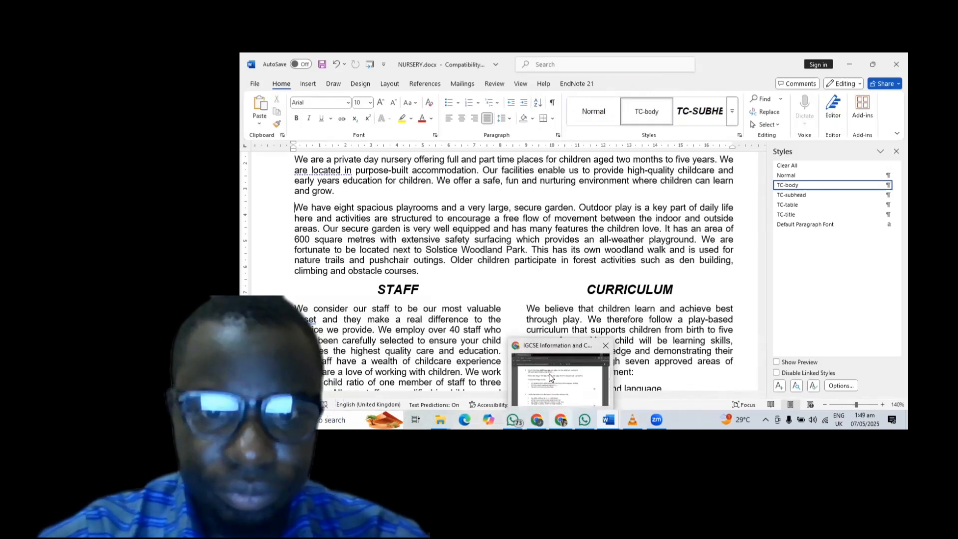
{"action": "left_click", "coordinate": [549, 373]}
{"action": "scroll", "coordinate": [526, 325], "scroll_direction": "down", "scroll_amount": 1}
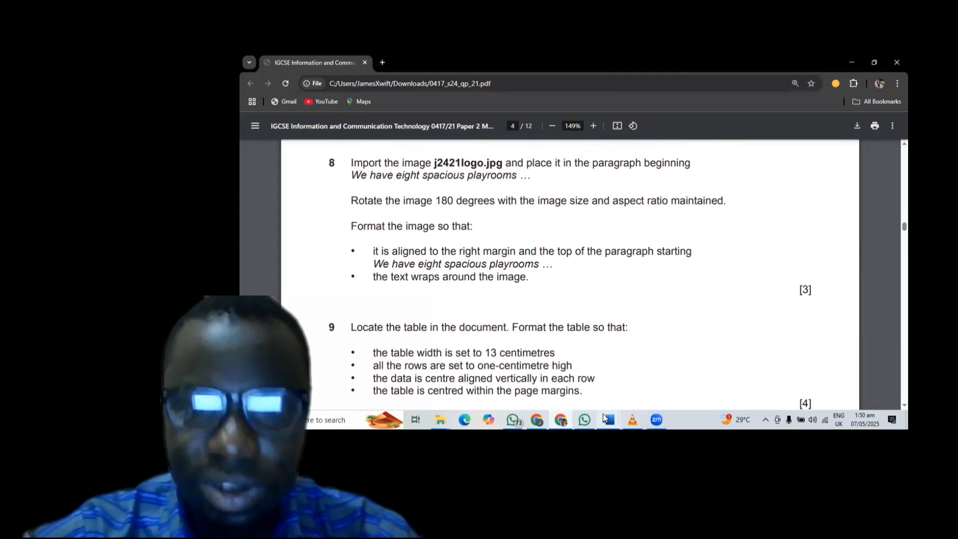
- Switch from the Chrome exam PDF back to the NURSERY.docx prospectus in Word
{"action": "mouse_move", "coordinate": [602, 415]}
{"action": "left_click", "coordinate": [635, 399]}
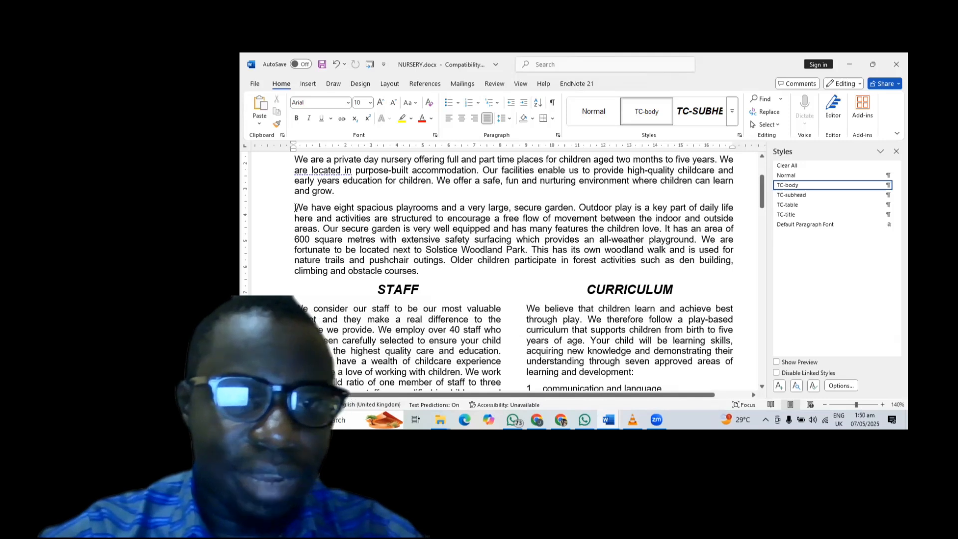
- Insert j2421logo.jpg from the scourceFiles folder at the start of the playrooms paragraph
{"action": "left_click", "coordinate": [306, 84]}
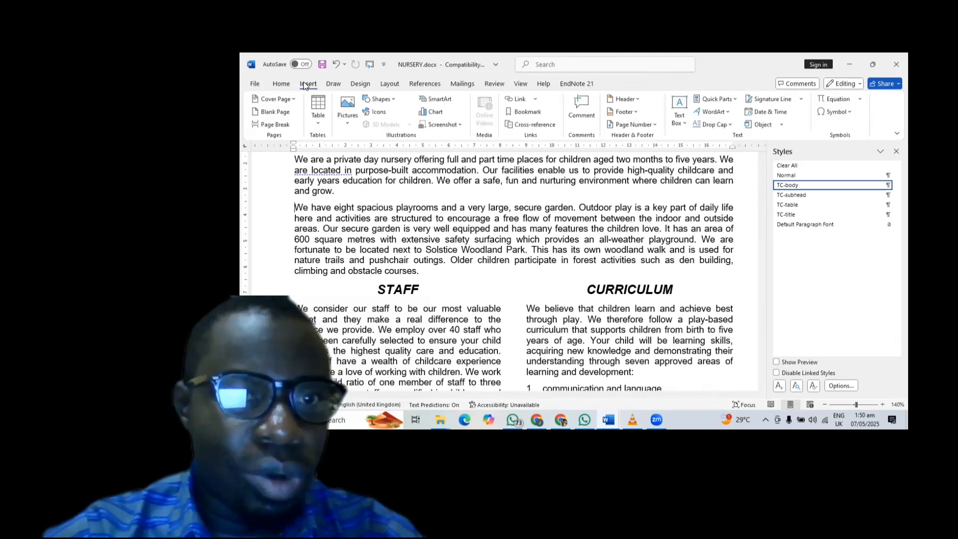
{"action": "left_click", "coordinate": [352, 111]}
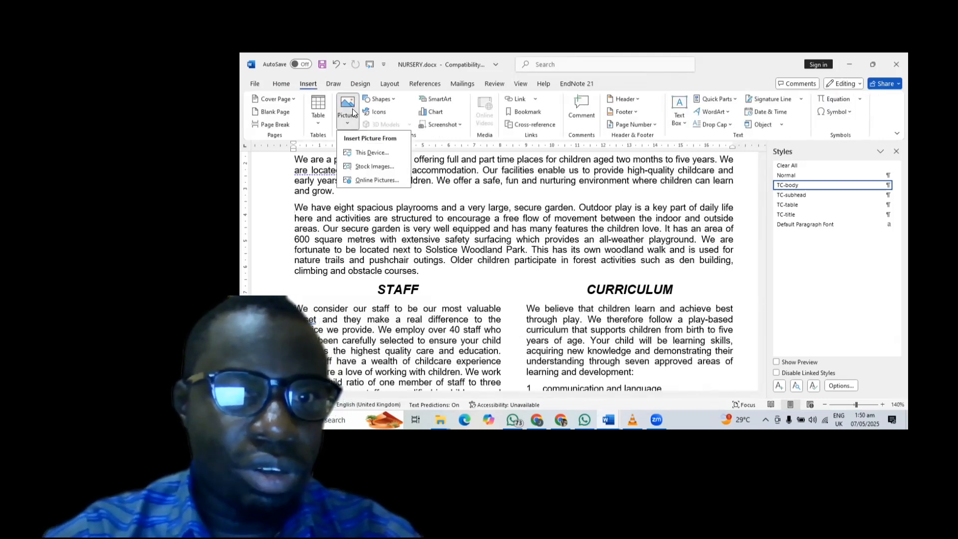
{"action": "left_click", "coordinate": [370, 153]}
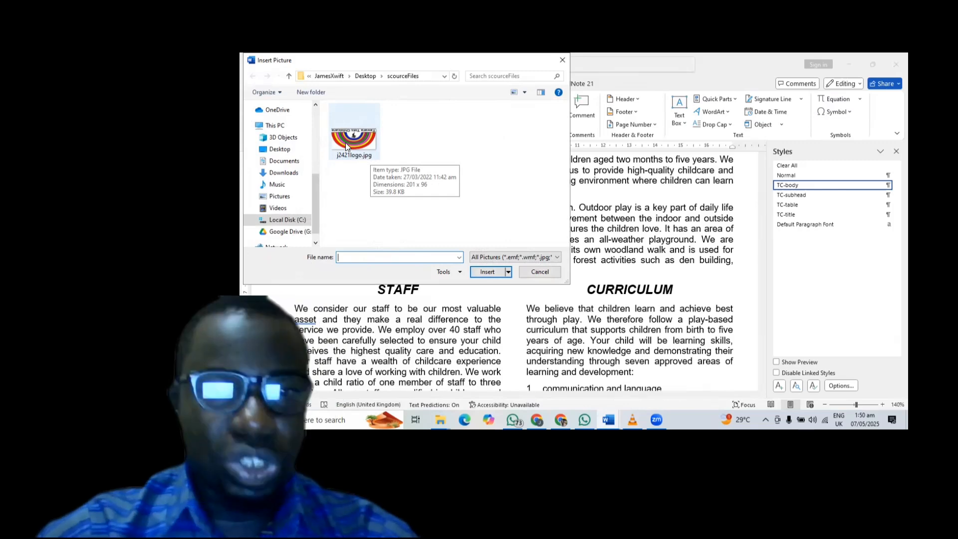
{"action": "left_click", "coordinate": [352, 140]}
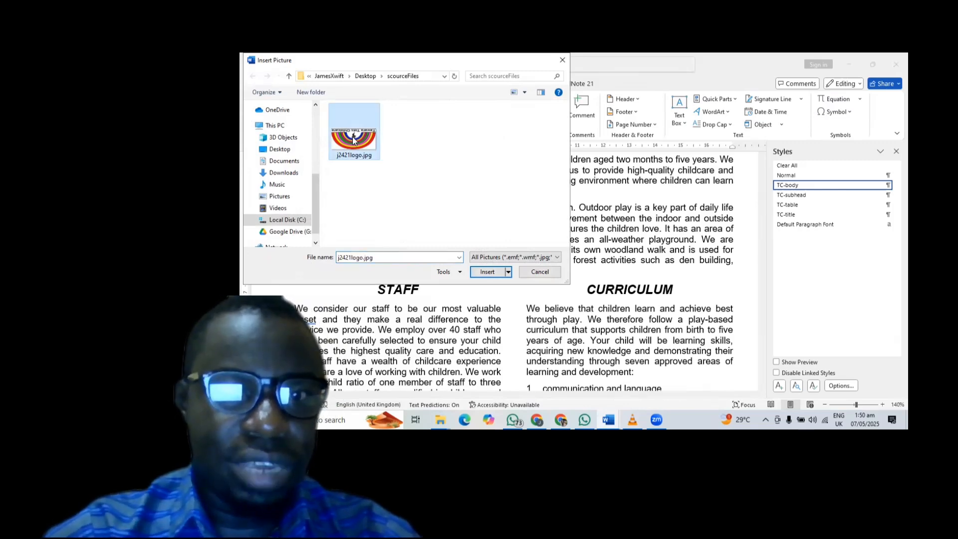
{"action": "left_click", "coordinate": [487, 273]}
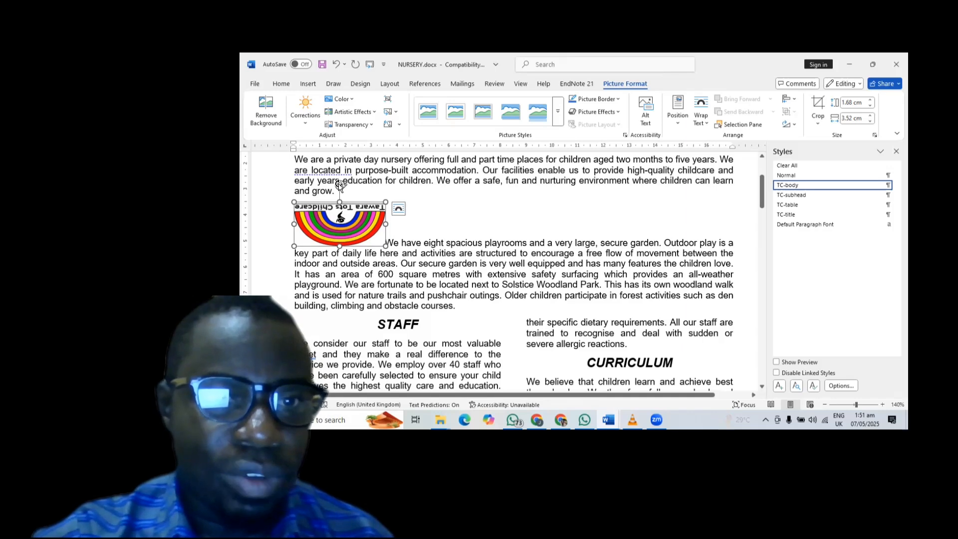
- Turn the Tawara Tots Childcare logo upright by rotating it right 90° twice
{"action": "left_click_drag", "start_coordinate": [339, 185], "coordinate": [342, 270]}
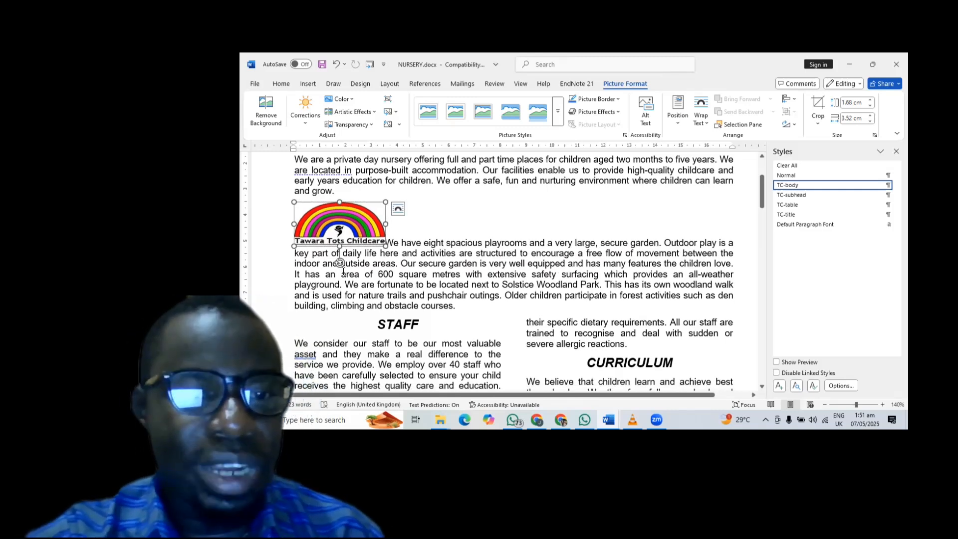
{"action": "key", "text": "ctrl+z"}
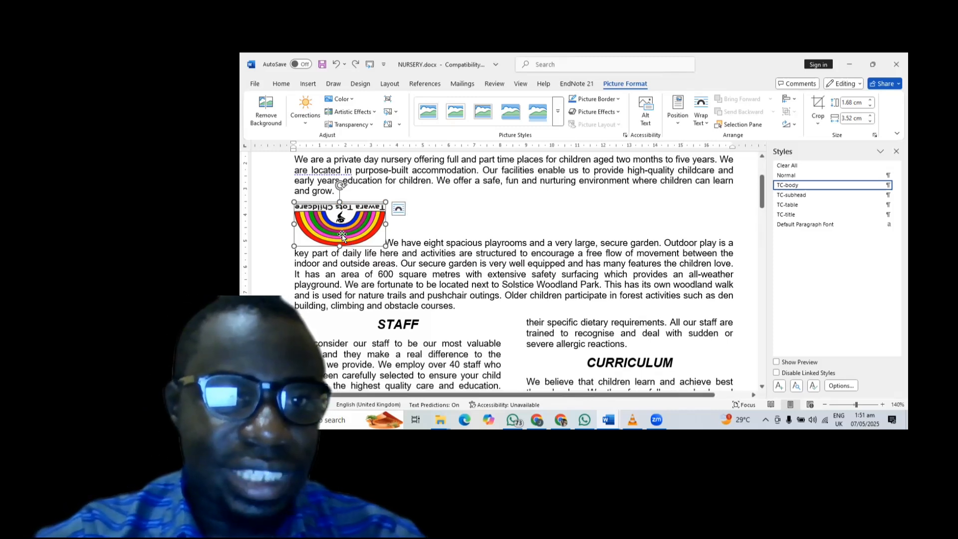
{"action": "left_click", "coordinate": [796, 123]}
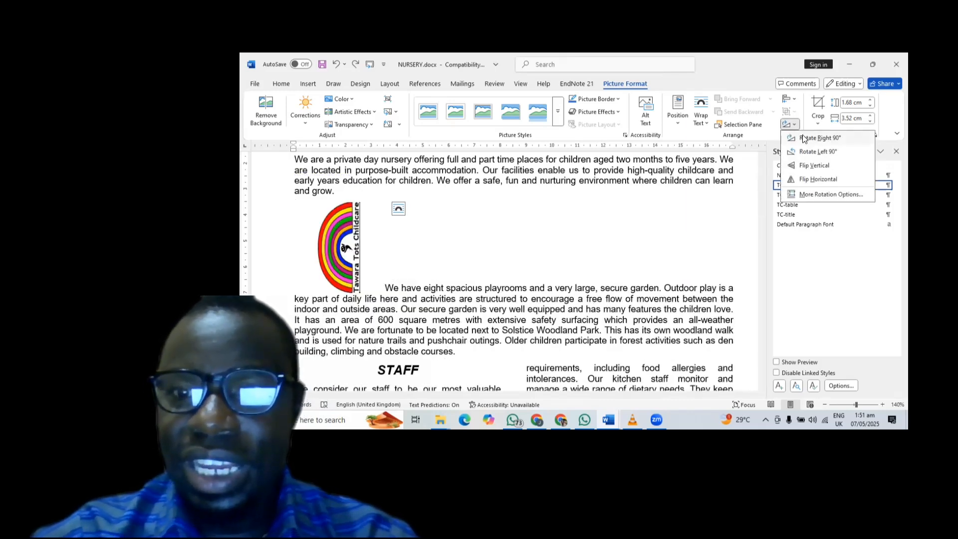
{"action": "left_click", "coordinate": [802, 136]}
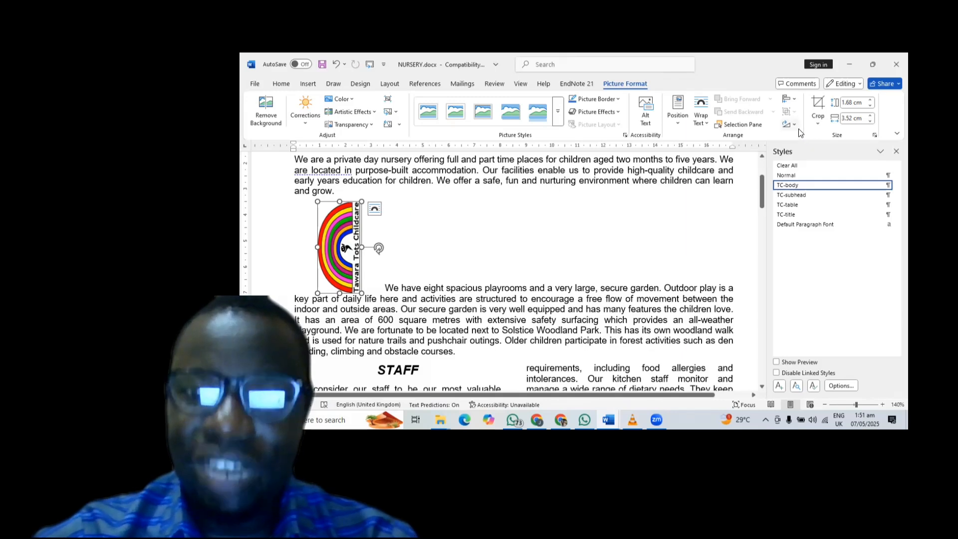
{"action": "left_click", "coordinate": [796, 125]}
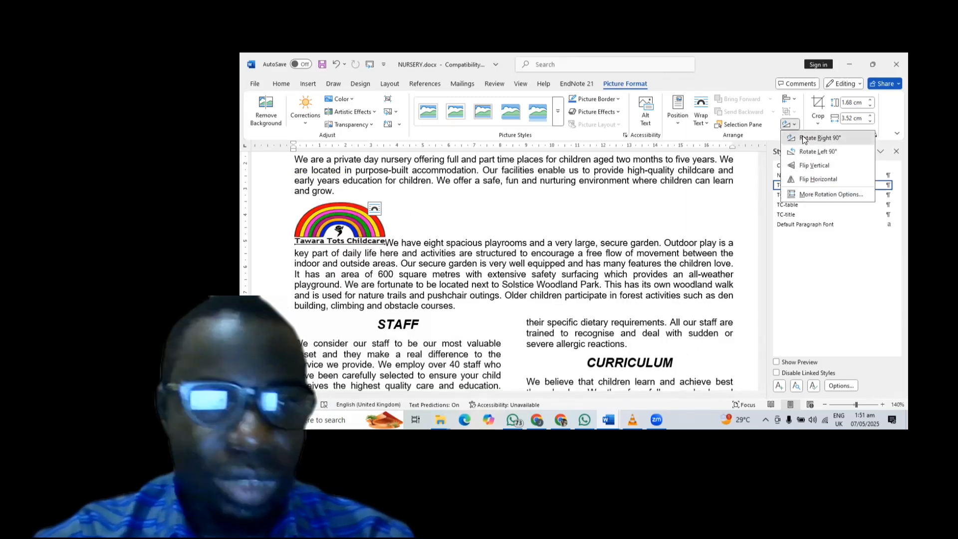
{"action": "left_click", "coordinate": [803, 137]}
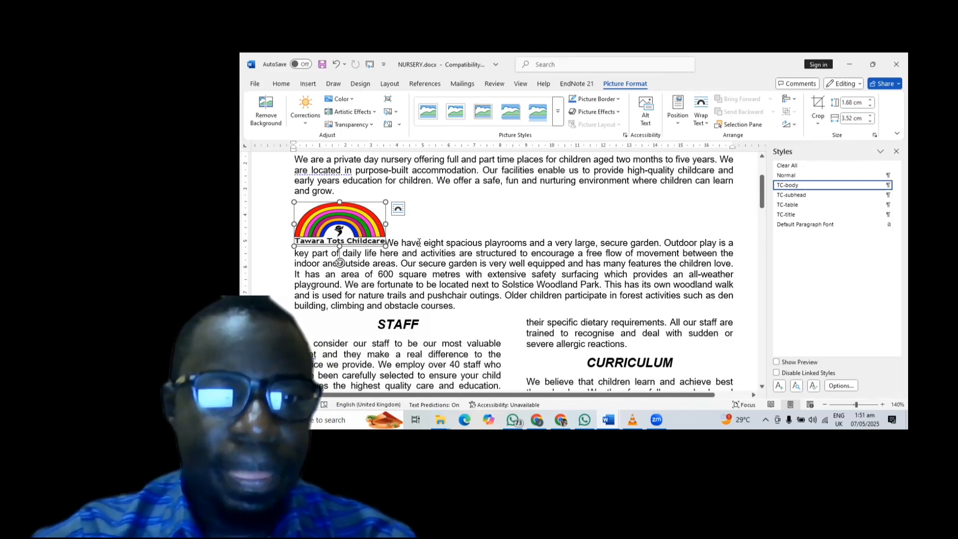
{"action": "mouse_move", "coordinate": [560, 418]}
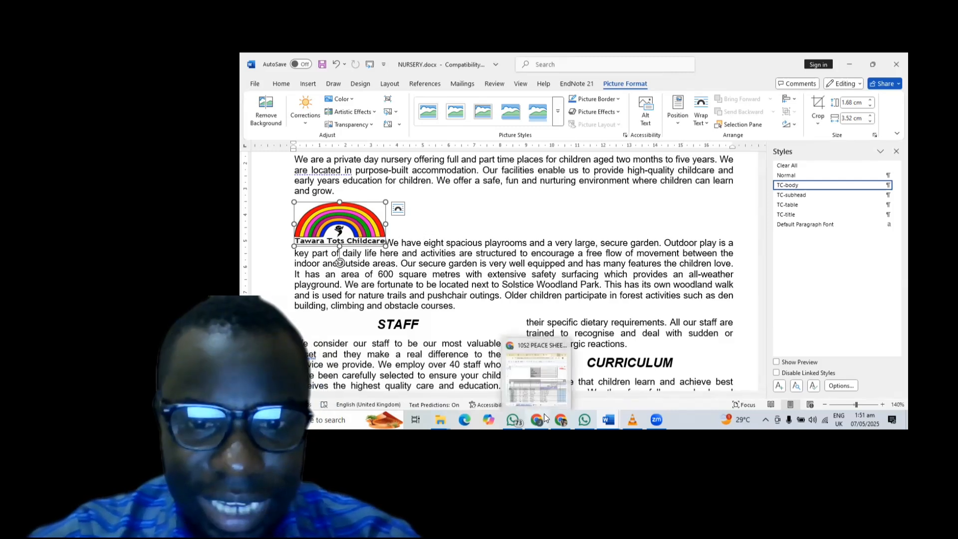
{"action": "left_click", "coordinate": [562, 385]}
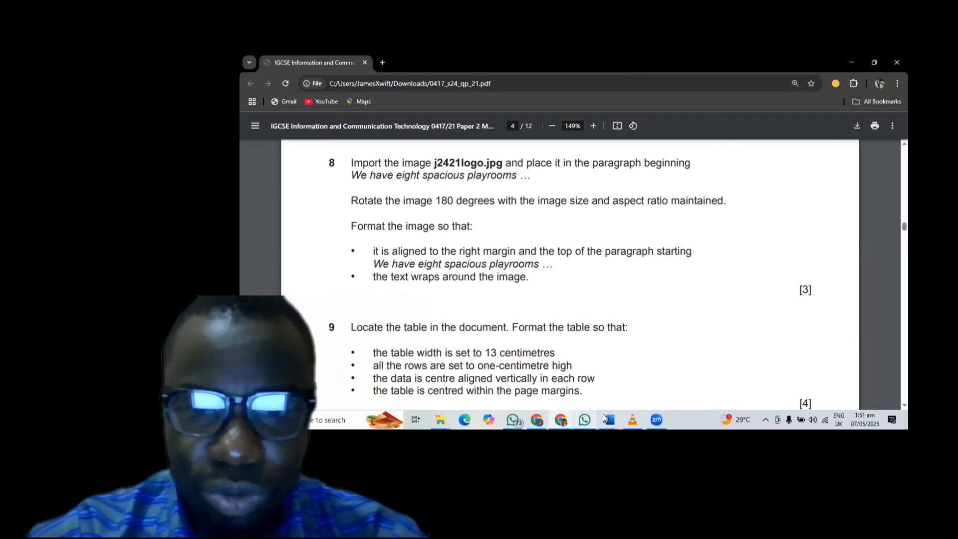
{"action": "mouse_move", "coordinate": [606, 419]}
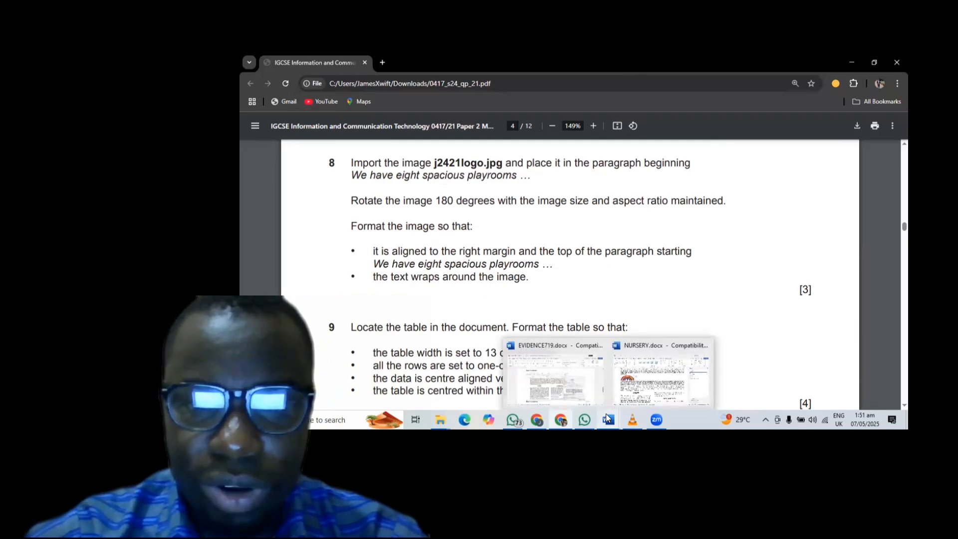
{"action": "left_click", "coordinate": [654, 367]}
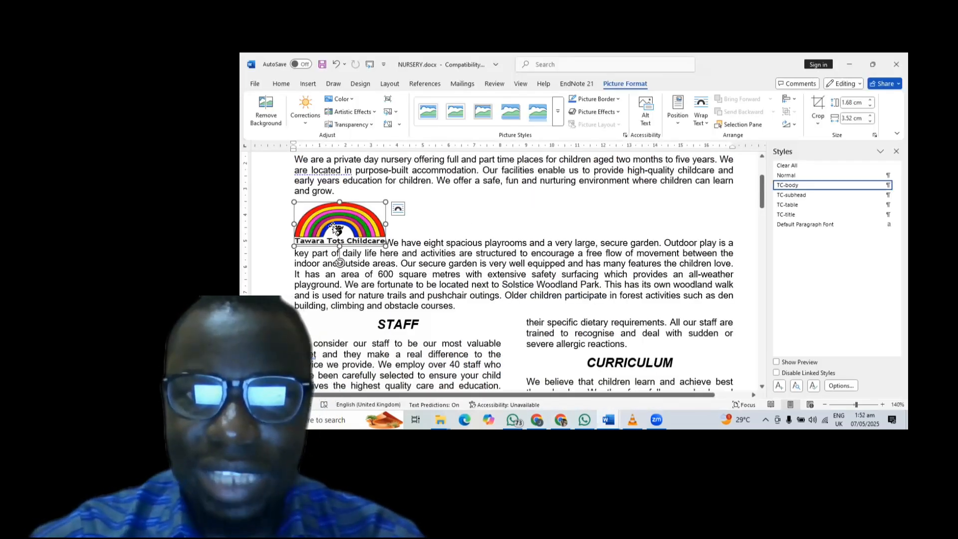
{"action": "left_click", "coordinate": [679, 117]}
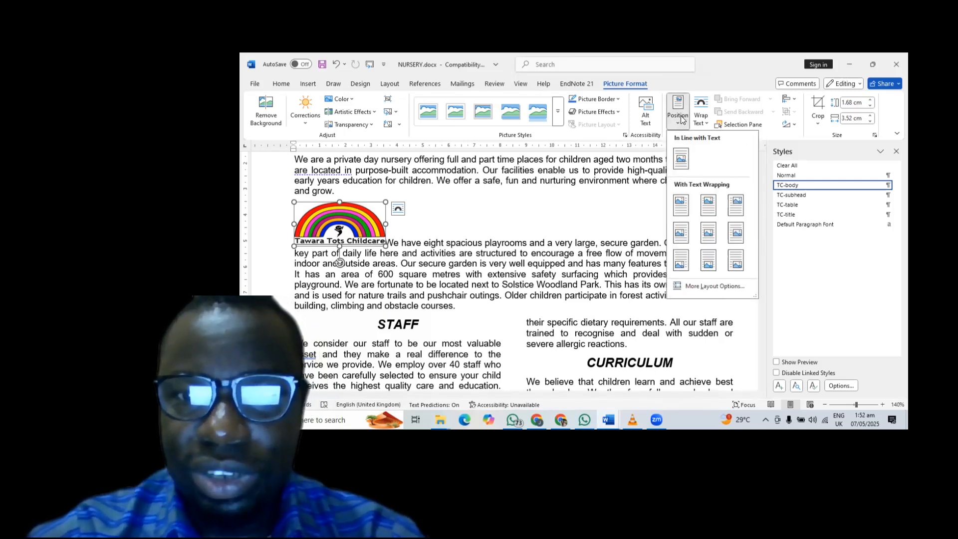
{"action": "left_click", "coordinate": [695, 287]}
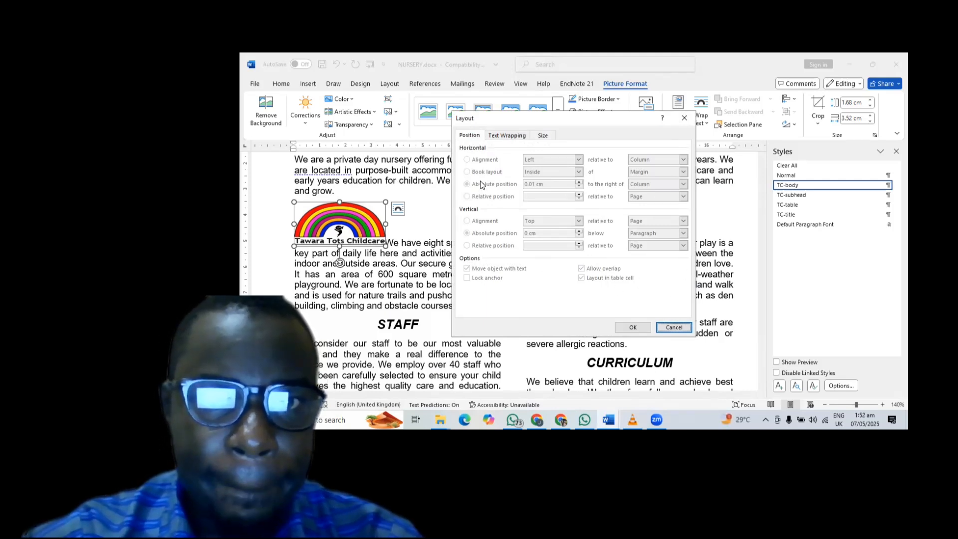
{"action": "left_click", "coordinate": [508, 135]}
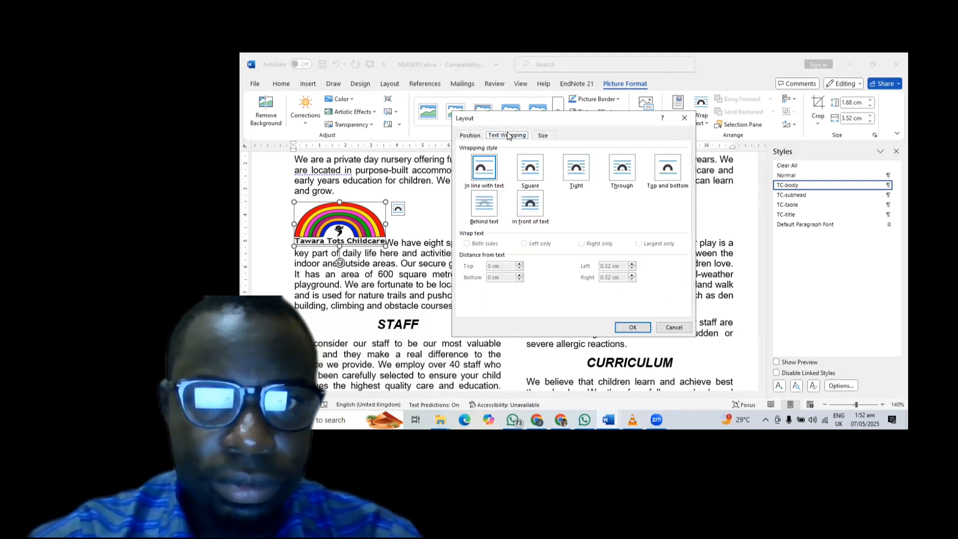
{"action": "left_click", "coordinate": [467, 138]}
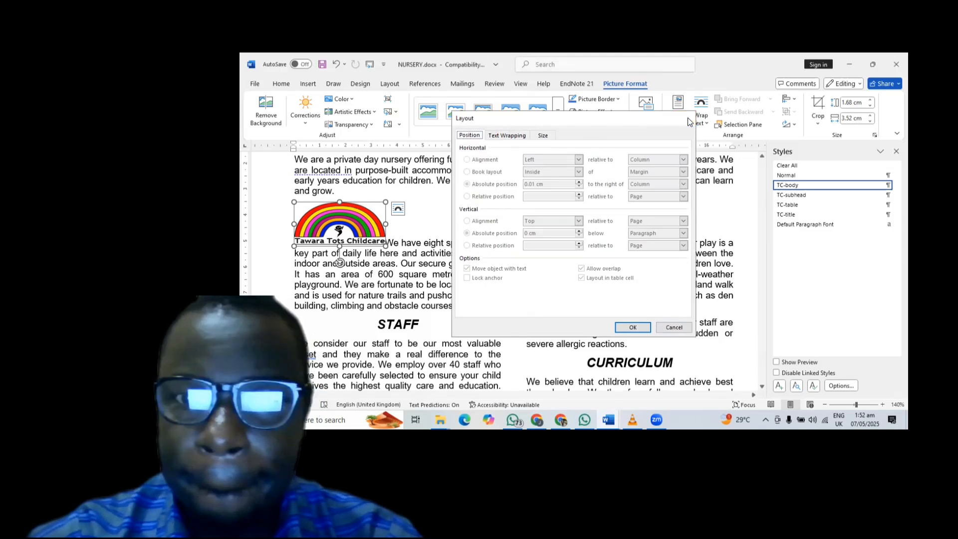
{"action": "left_click", "coordinate": [684, 118]}
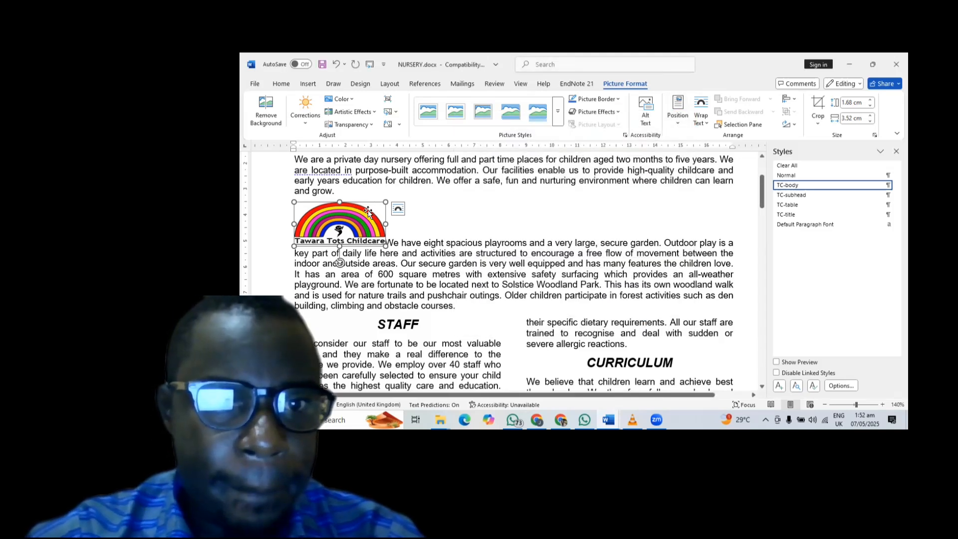
{"action": "left_click", "coordinate": [678, 118]}
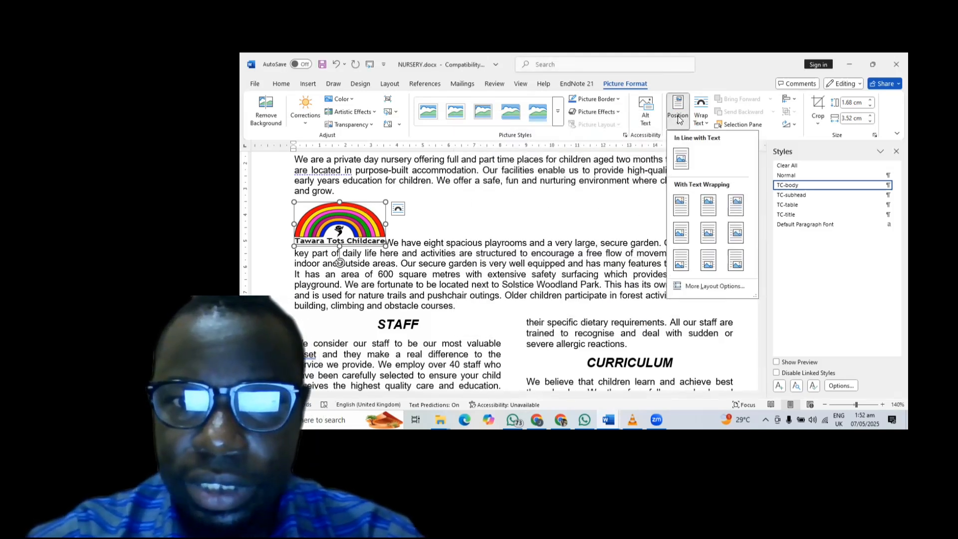
{"action": "left_click", "coordinate": [697, 291]}
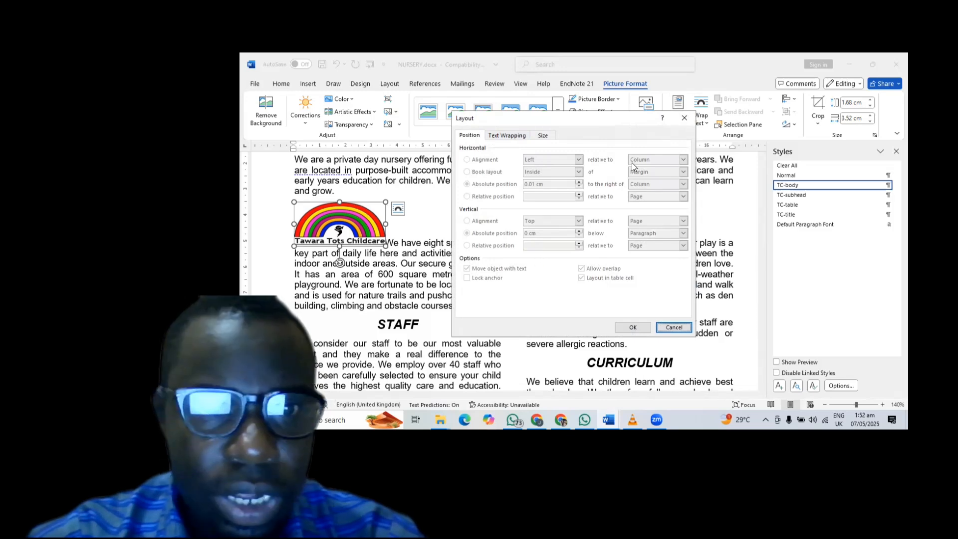
{"action": "left_click", "coordinate": [684, 120]}
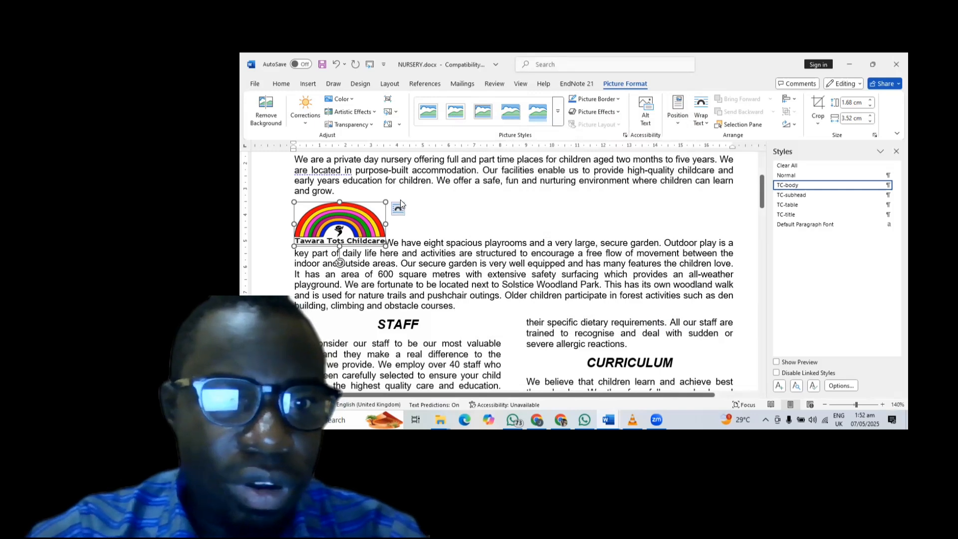
- Set text wrapping on the logo so the playrooms paragraph flows around it, then reselect it
{"action": "left_click", "coordinate": [701, 117]}
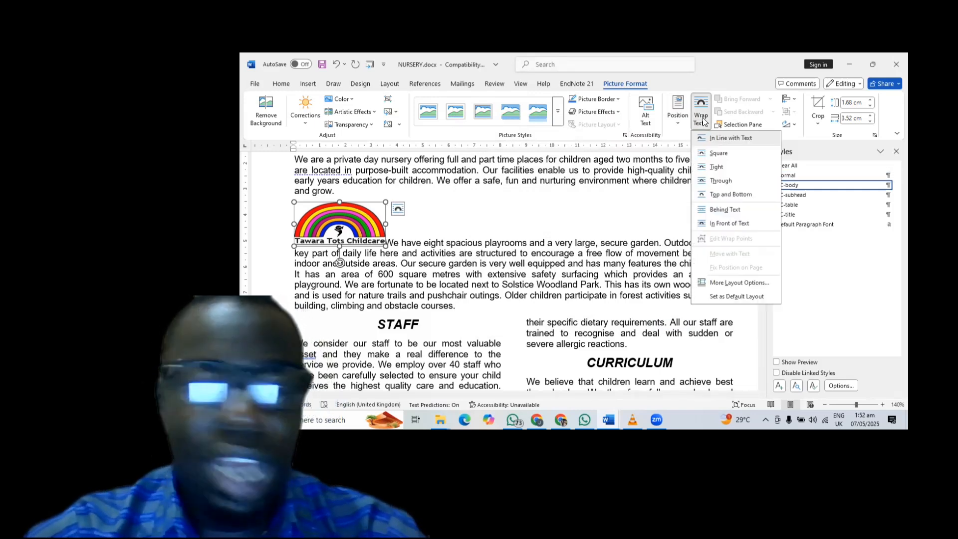
{"action": "left_click", "coordinate": [403, 245]}
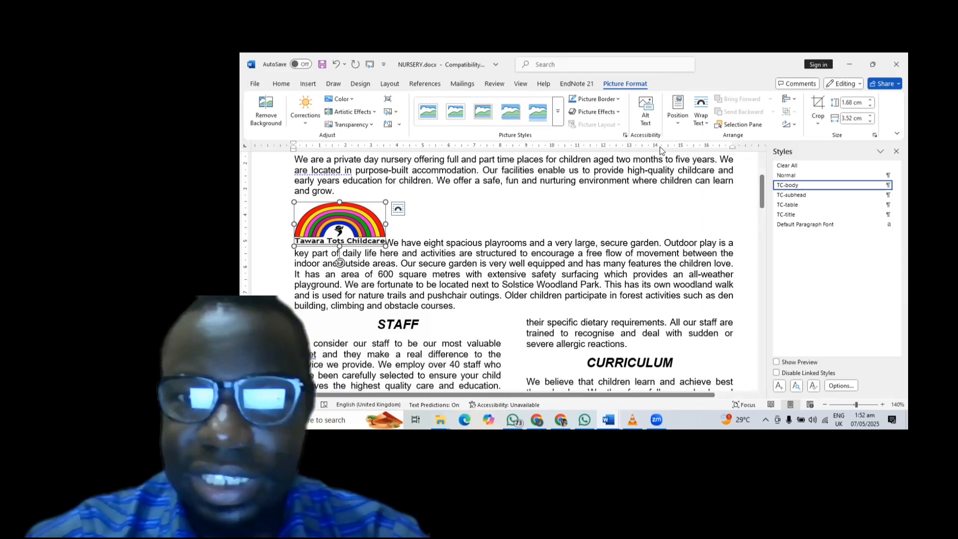
{"action": "left_click", "coordinate": [702, 112]}
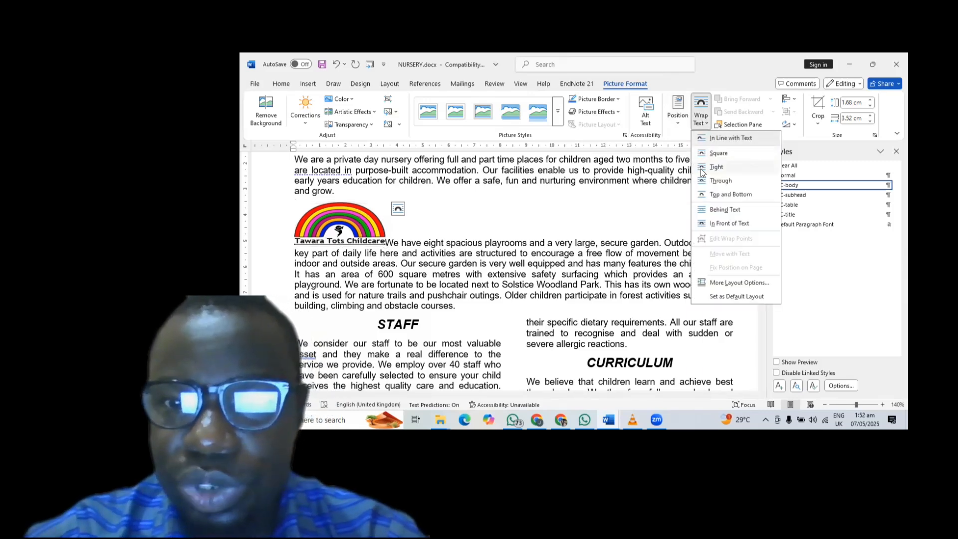
{"action": "key", "text": "Escape"}
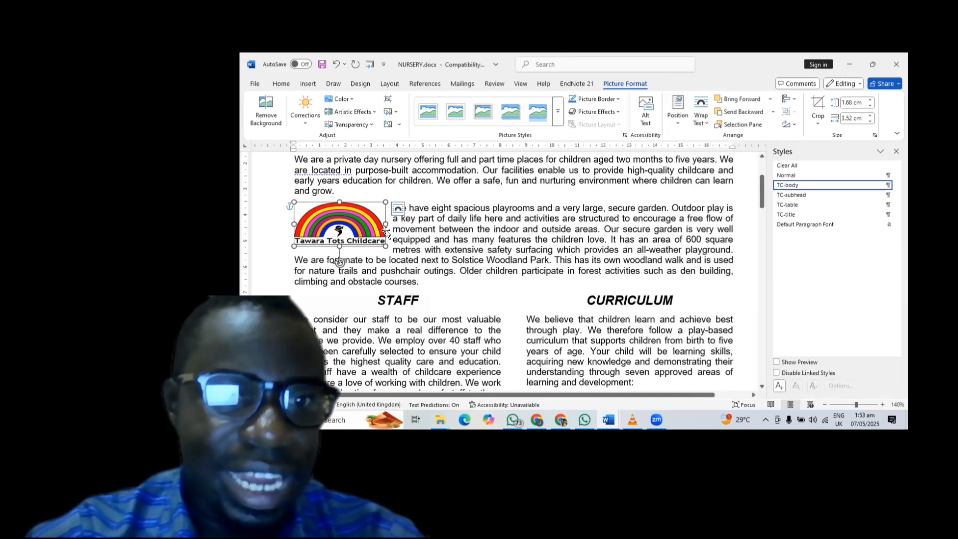
{"action": "left_click", "coordinate": [420, 224]}
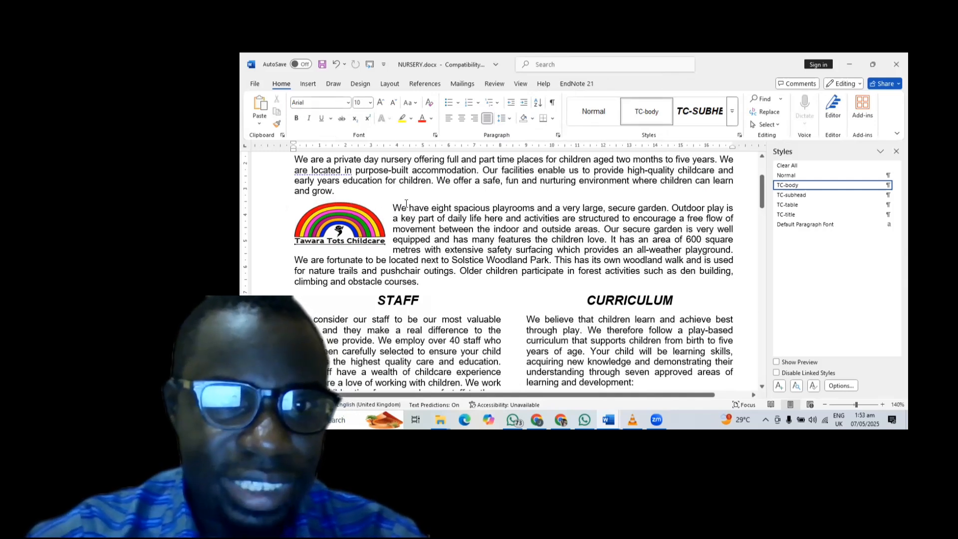
{"action": "left_click", "coordinate": [352, 220]}
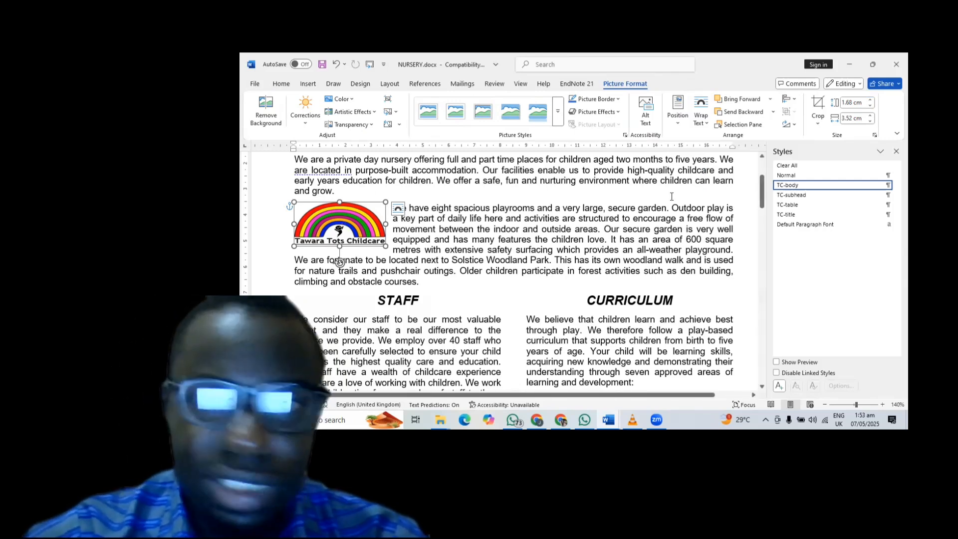
- Set the logo's horizontal alignment to Right in Layout options, then switch to the exam PDF
{"action": "left_click", "coordinate": [678, 126]}
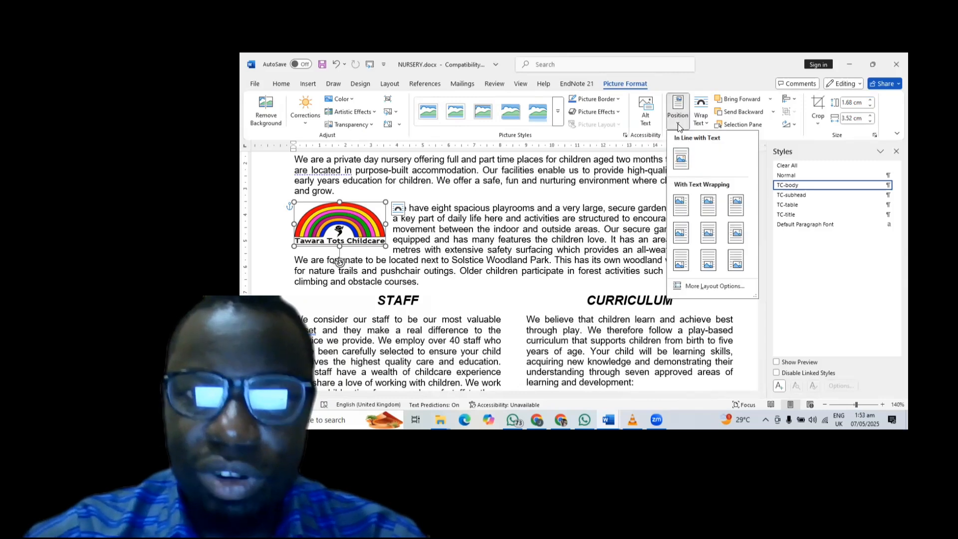
{"action": "left_click", "coordinate": [710, 286]}
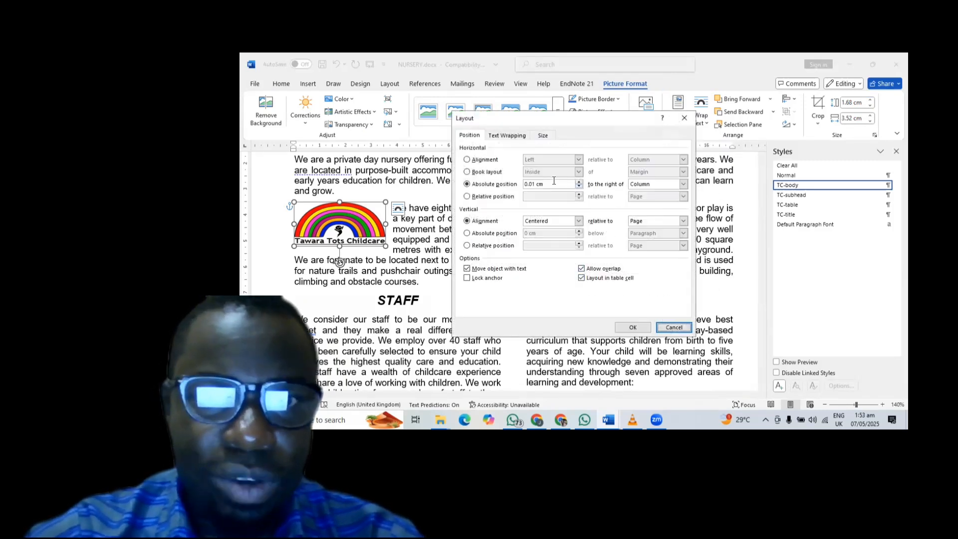
{"action": "left_click", "coordinate": [469, 160]}
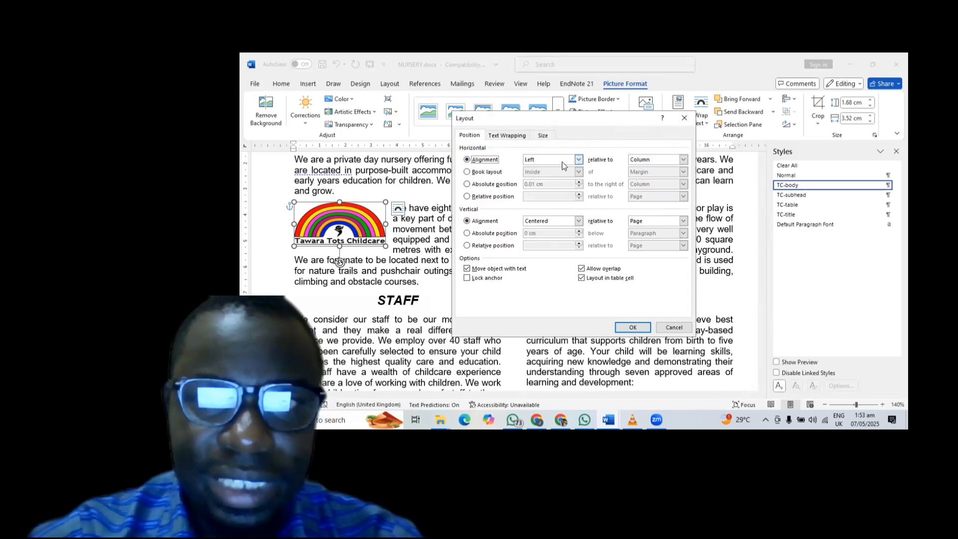
{"action": "left_click", "coordinate": [578, 159]}
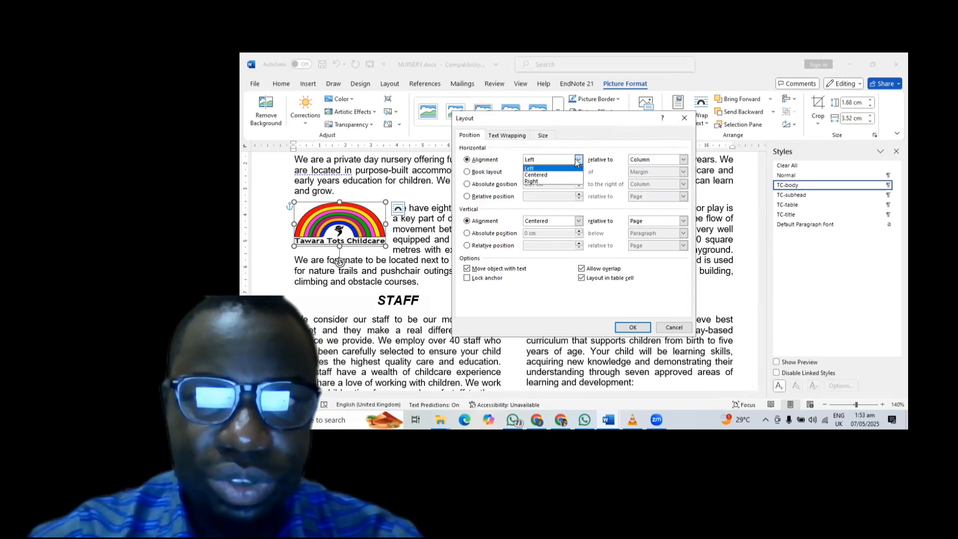
{"action": "left_click", "coordinate": [551, 181]}
{"action": "left_click", "coordinate": [633, 325]}
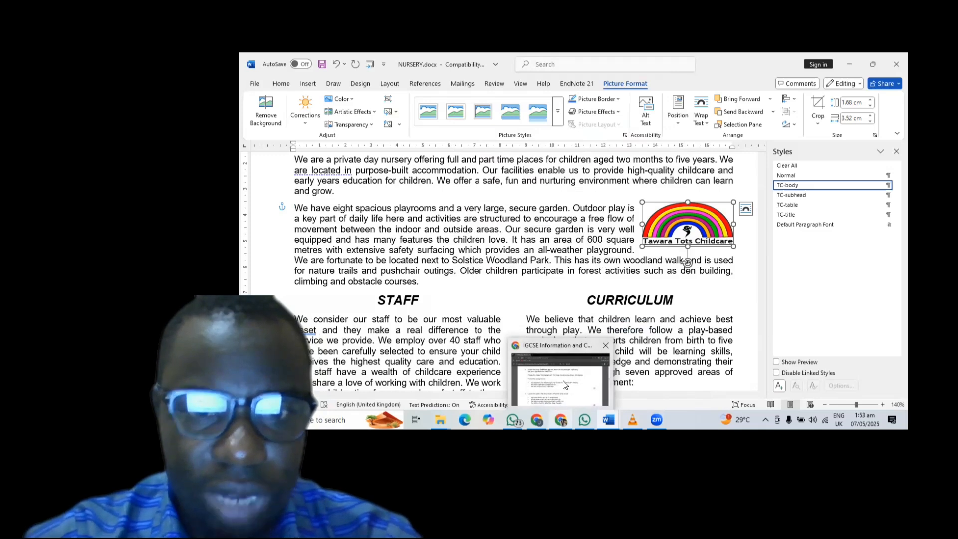
{"action": "left_click", "coordinate": [564, 380]}
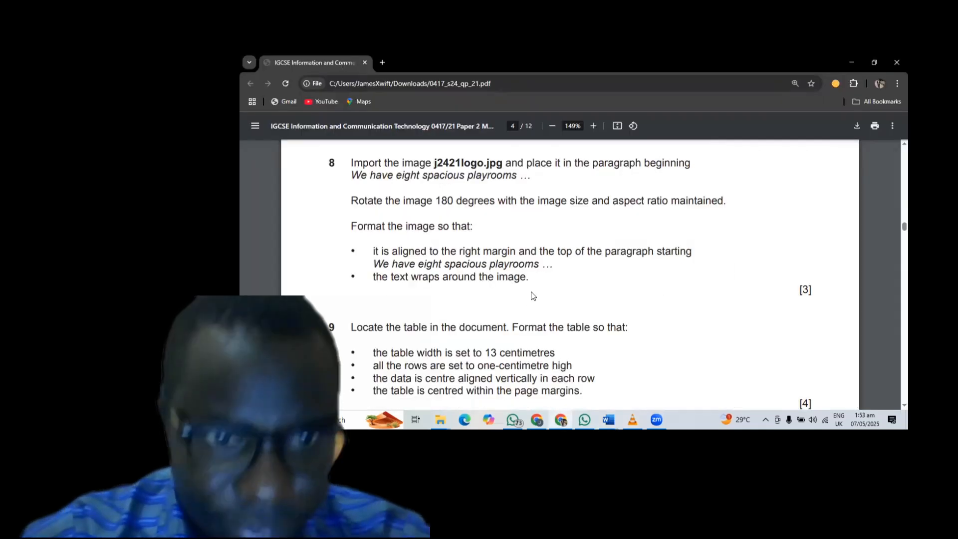
- Scroll the exam PDF to read question 9's table formatting requirements
{"action": "scroll", "coordinate": [533, 295], "scroll_direction": "down", "scroll_amount": 3}
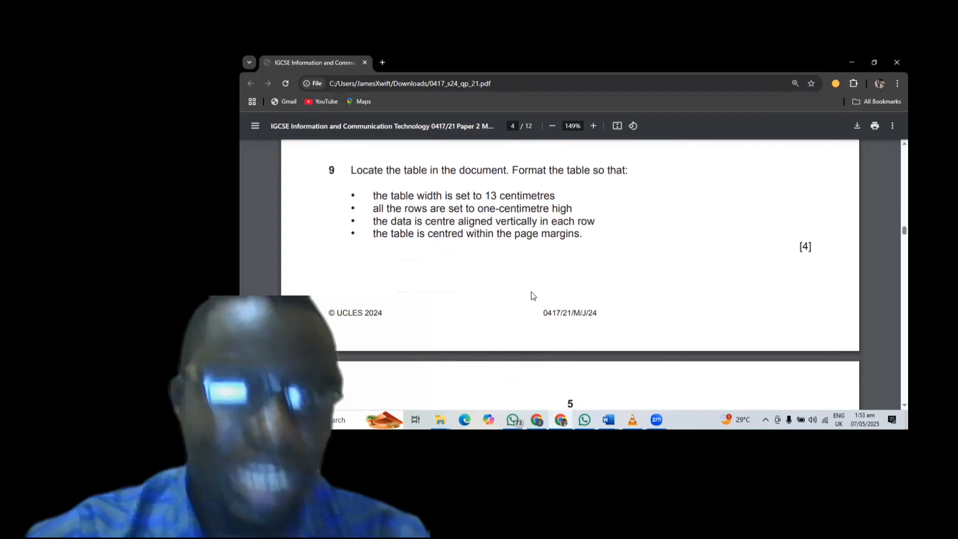
{"action": "scroll", "coordinate": [531, 293], "scroll_direction": "down", "scroll_amount": 2}
{"action": "scroll", "coordinate": [531, 294], "scroll_direction": "up", "scroll_amount": 2}
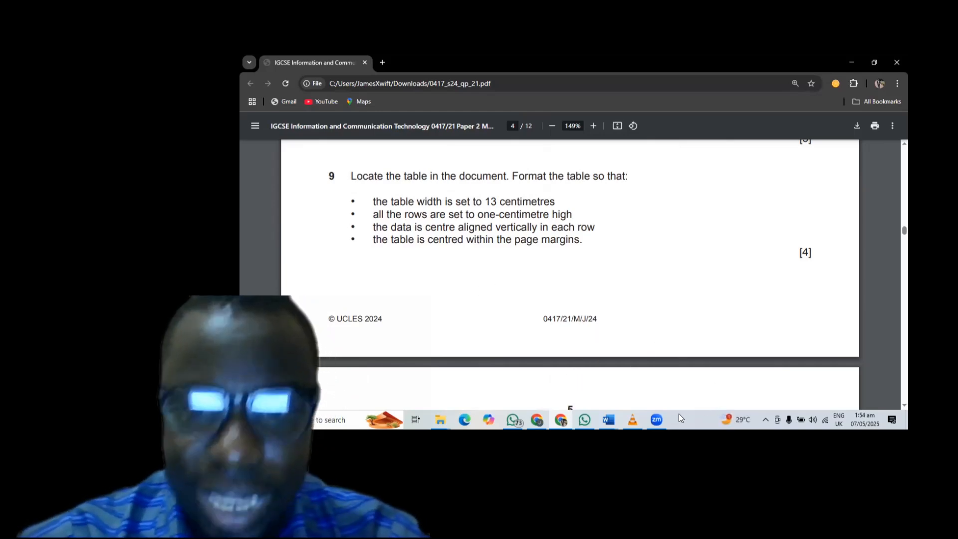
- Return to the NURSERY document and bring the fees table into view
{"action": "mouse_move", "coordinate": [611, 418]}
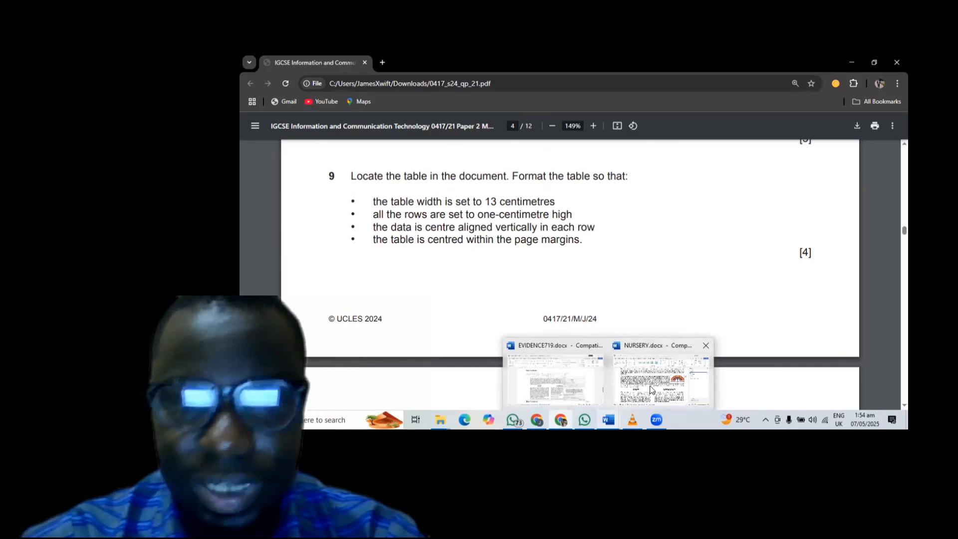
{"action": "left_click", "coordinate": [653, 391]}
{"action": "scroll", "coordinate": [660, 272], "scroll_direction": "down", "scroll_amount": 15}
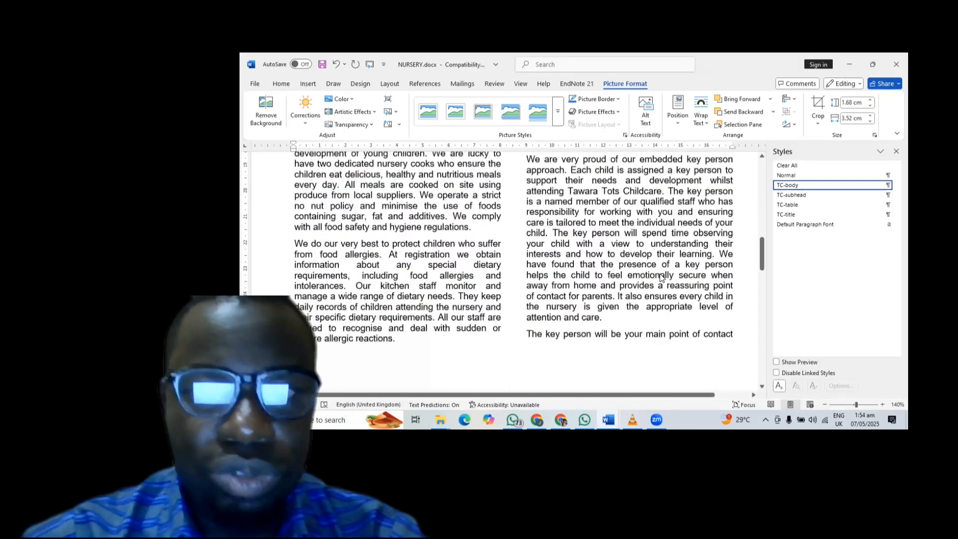
{"action": "scroll", "coordinate": [660, 272], "scroll_direction": "up", "scroll_amount": 10}
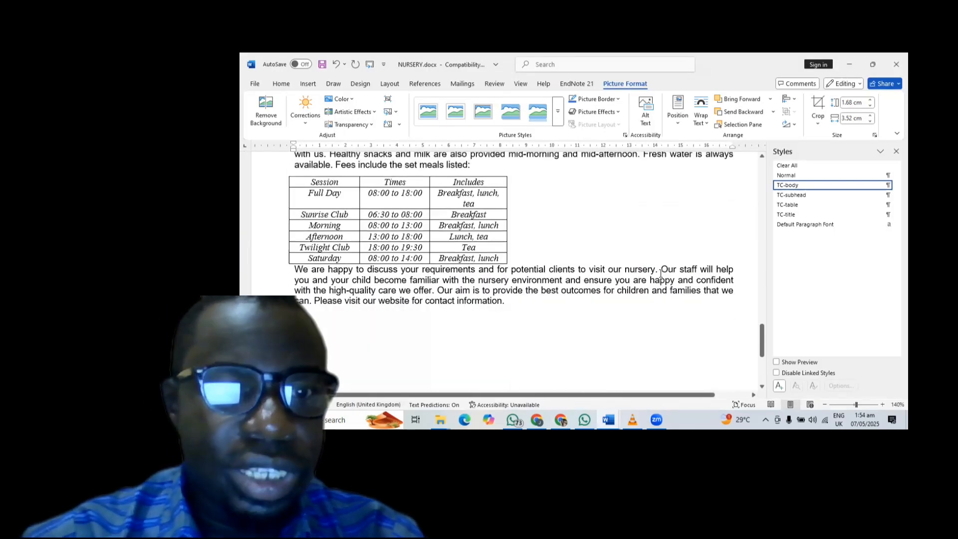
- Select the whole Session/Times/Includes fees table and centre it on the page
{"action": "left_click", "coordinate": [403, 265]}
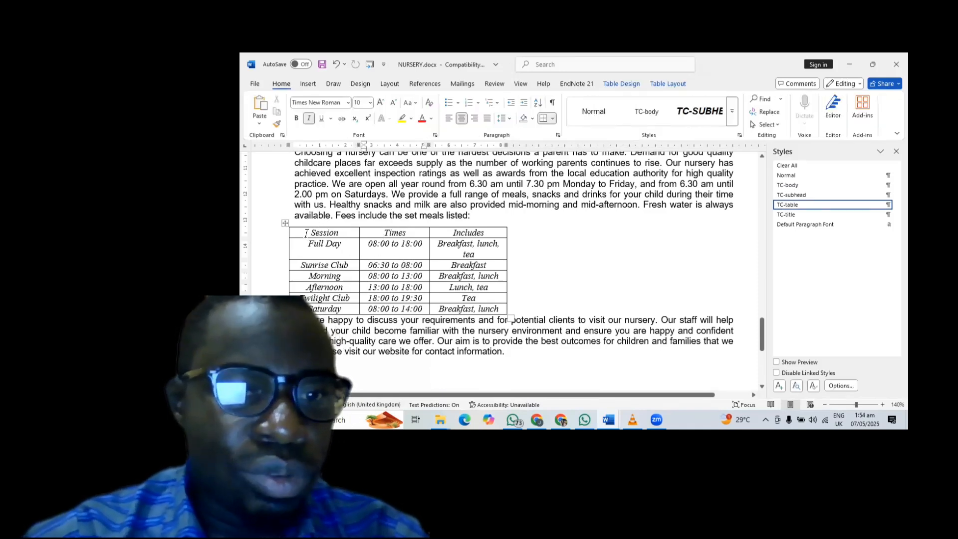
{"action": "left_click_drag", "start_coordinate": [306, 233], "coordinate": [477, 304]}
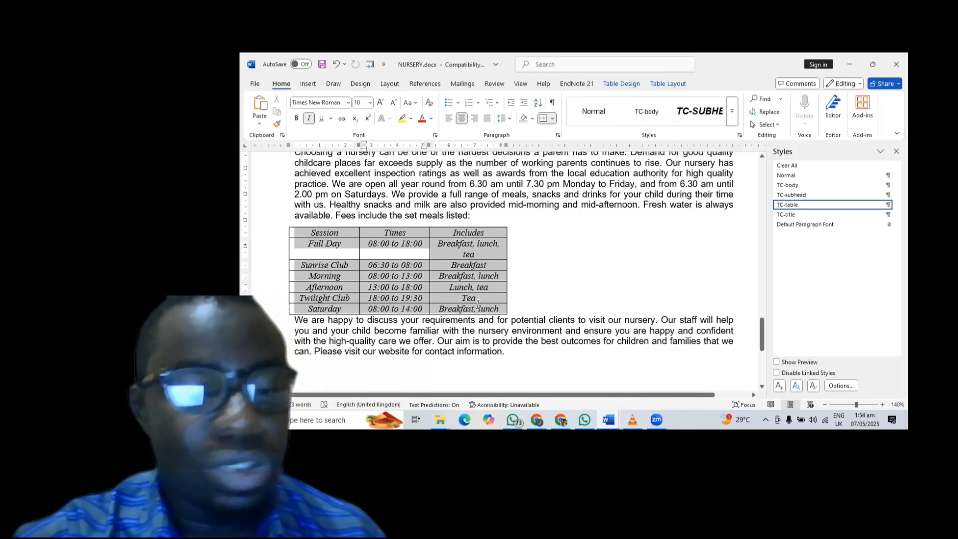
{"action": "left_click_drag", "start_coordinate": [478, 304], "coordinate": [519, 309]}
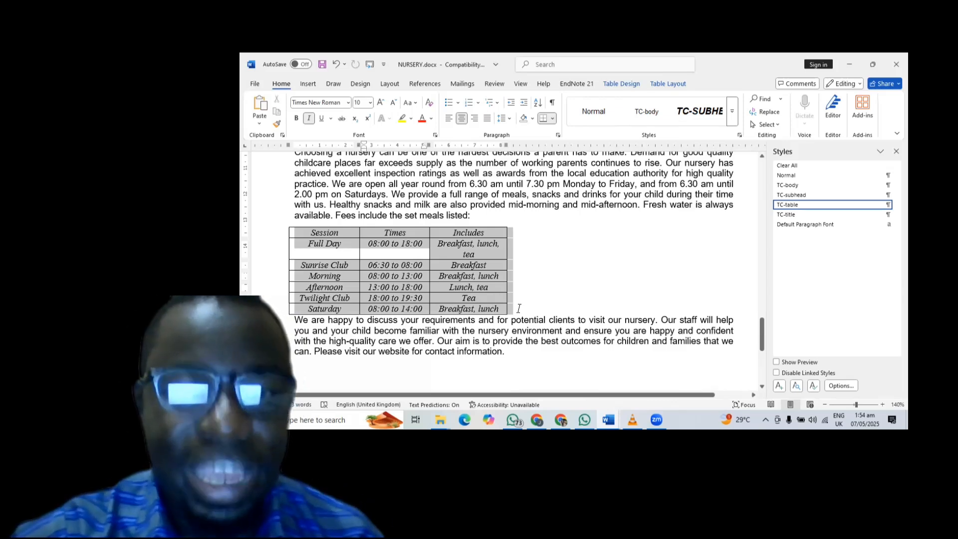
{"action": "left_click_drag", "start_coordinate": [519, 308], "coordinate": [524, 290]}
{"action": "left_click", "coordinate": [523, 288]}
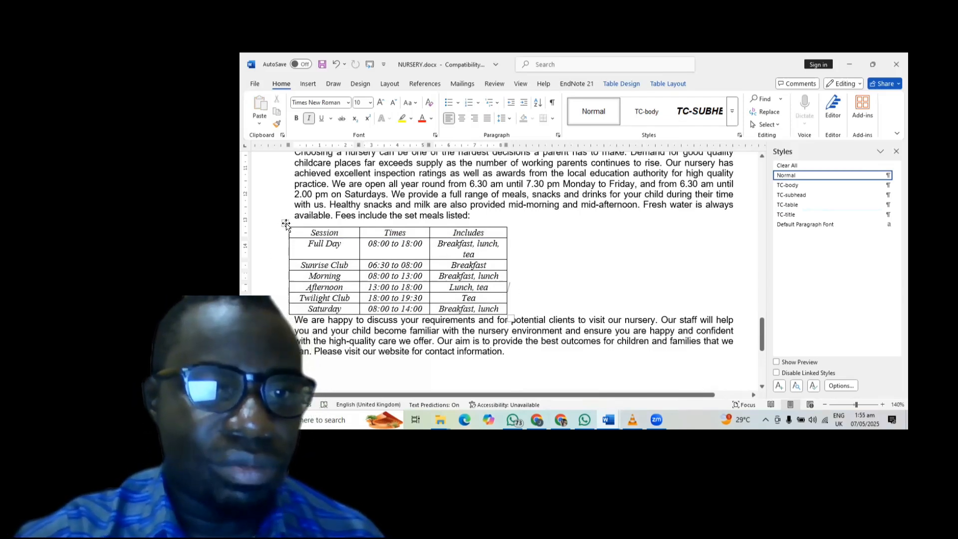
{"action": "left_click", "coordinate": [285, 223]}
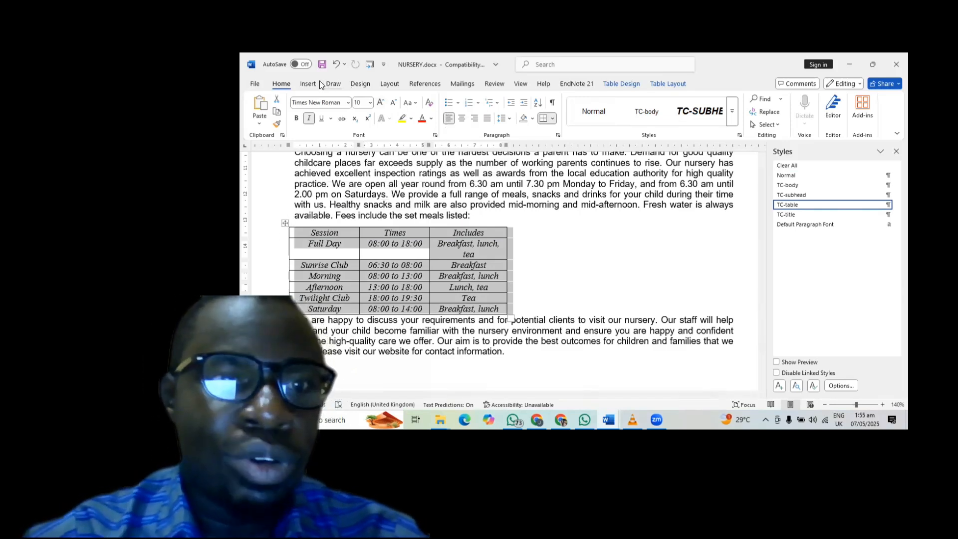
{"action": "left_click", "coordinate": [465, 122]}
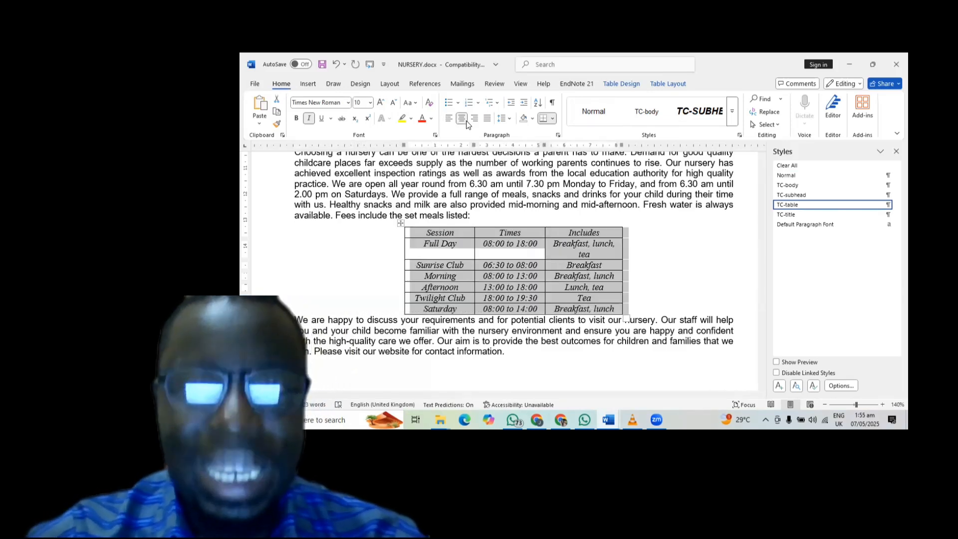
- Set every fees table row to exactly 1 cm high in Table Properties
{"action": "left_click", "coordinate": [676, 83]}
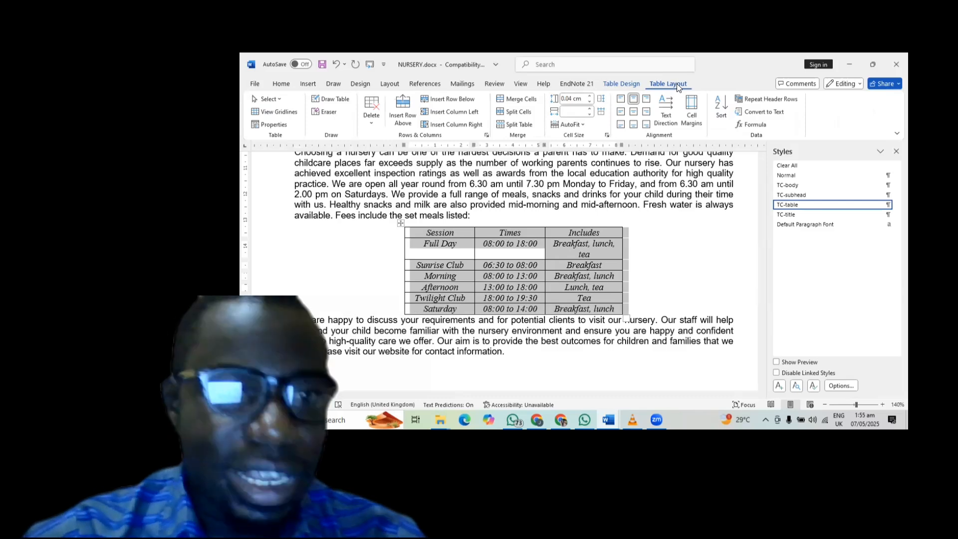
{"action": "left_click", "coordinate": [269, 124]}
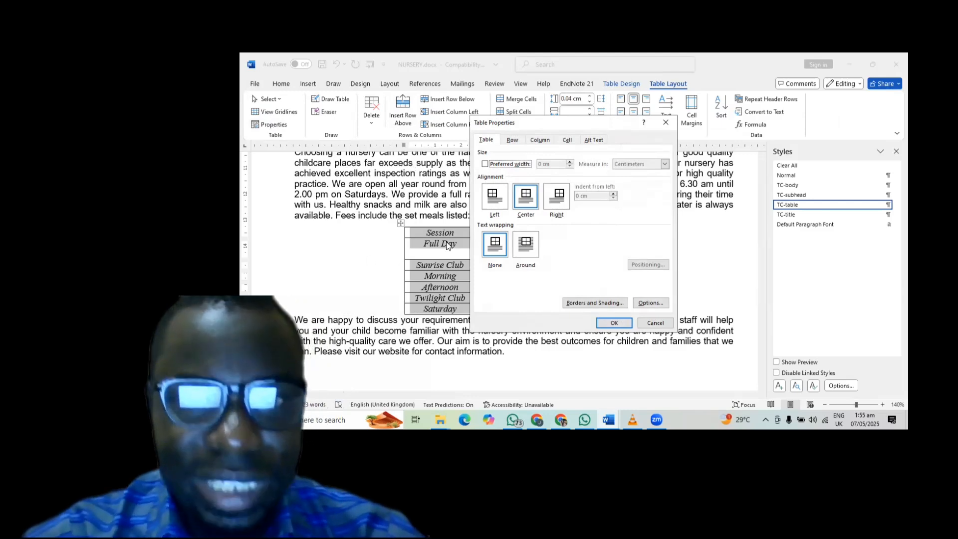
{"action": "left_click", "coordinate": [512, 139]}
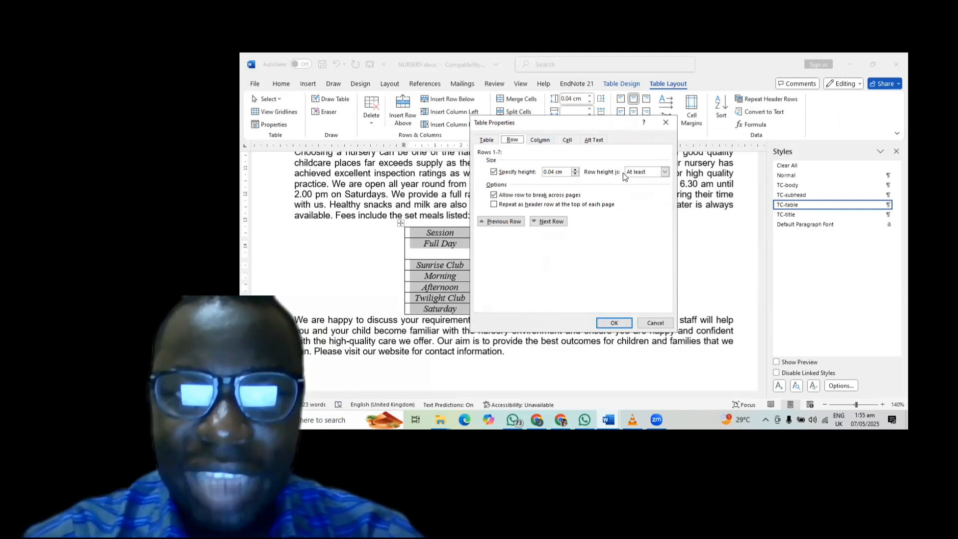
{"action": "left_click", "coordinate": [665, 172]}
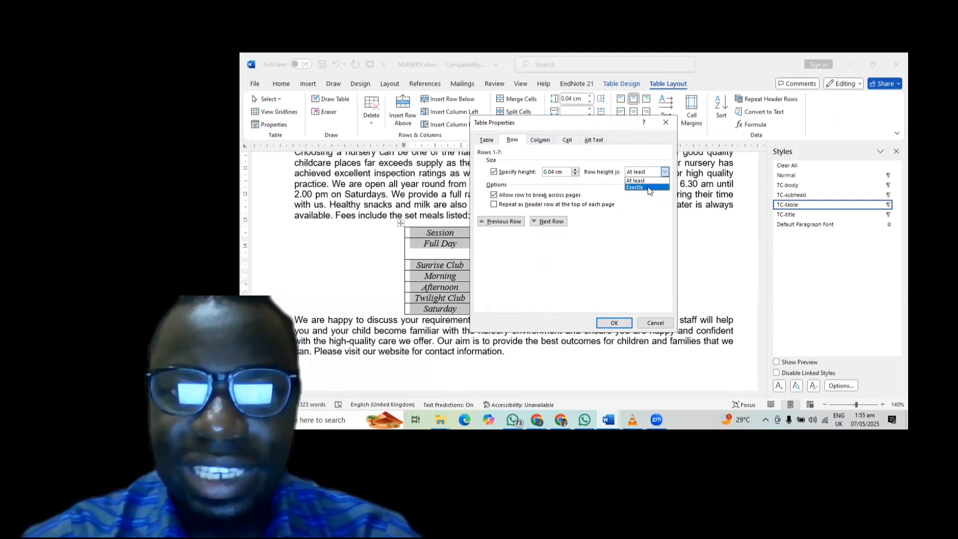
{"action": "left_click", "coordinate": [646, 188]}
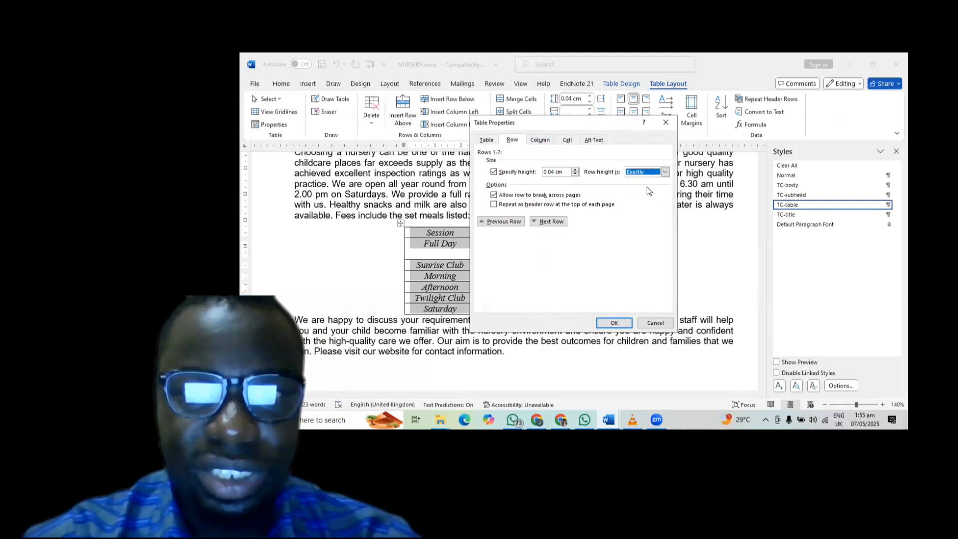
{"action": "left_click", "coordinate": [575, 169]}
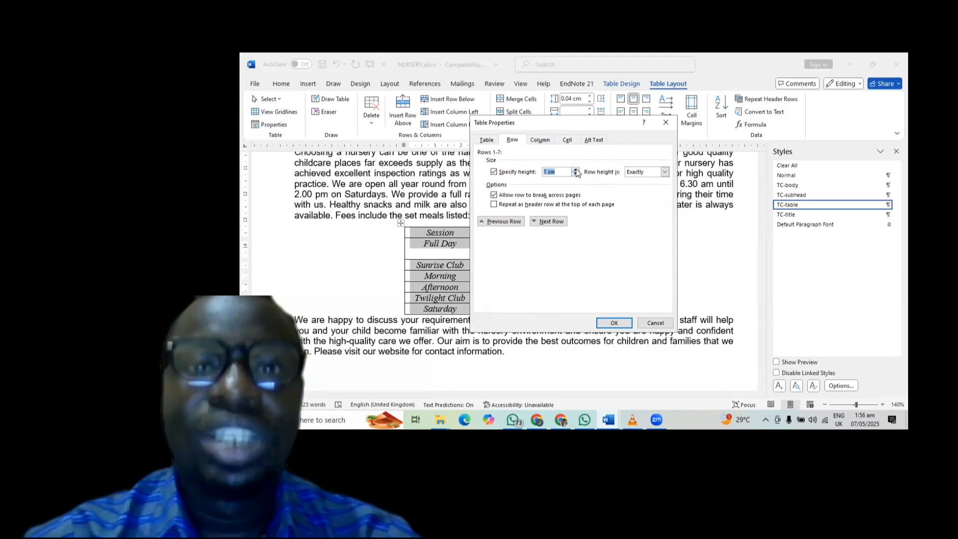
{"action": "left_click", "coordinate": [606, 324]}
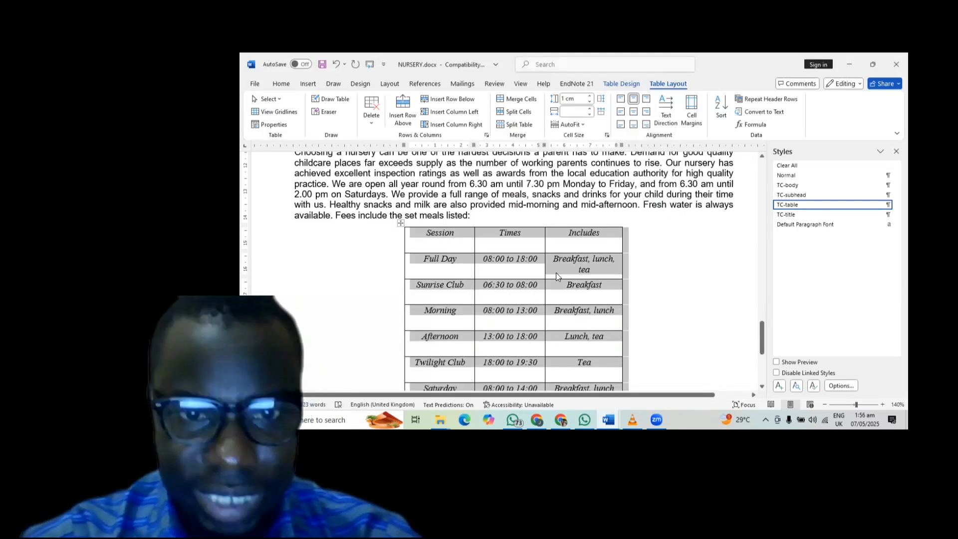
{"action": "scroll", "coordinate": [555, 273], "scroll_direction": "down", "scroll_amount": 3}
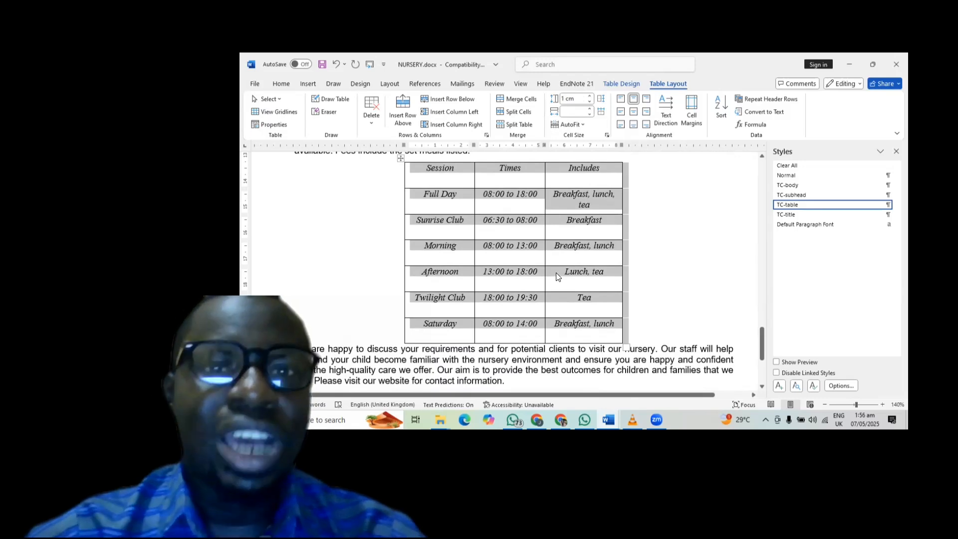
{"action": "scroll", "coordinate": [556, 272], "scroll_direction": "up", "scroll_amount": 1}
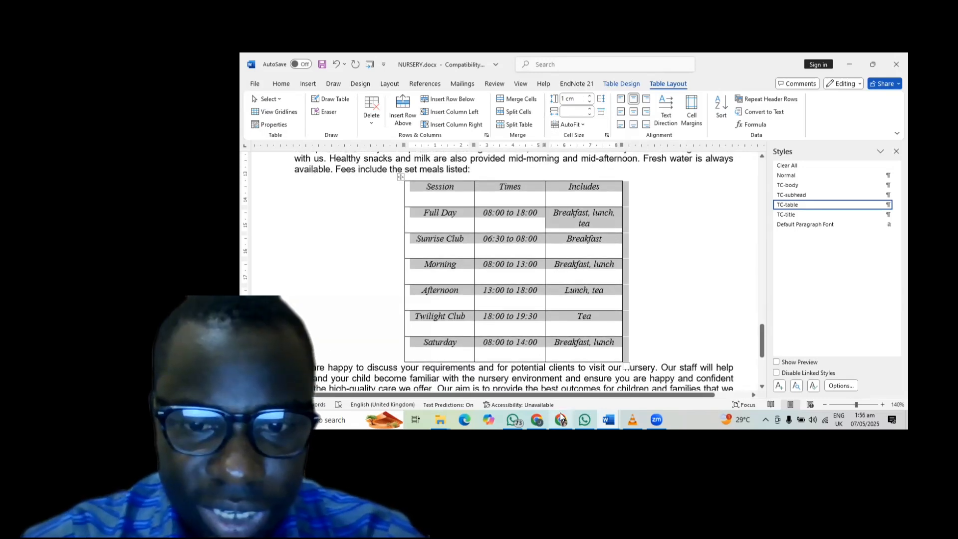
{"action": "mouse_move", "coordinate": [560, 418]}
{"action": "left_click", "coordinate": [559, 385]}
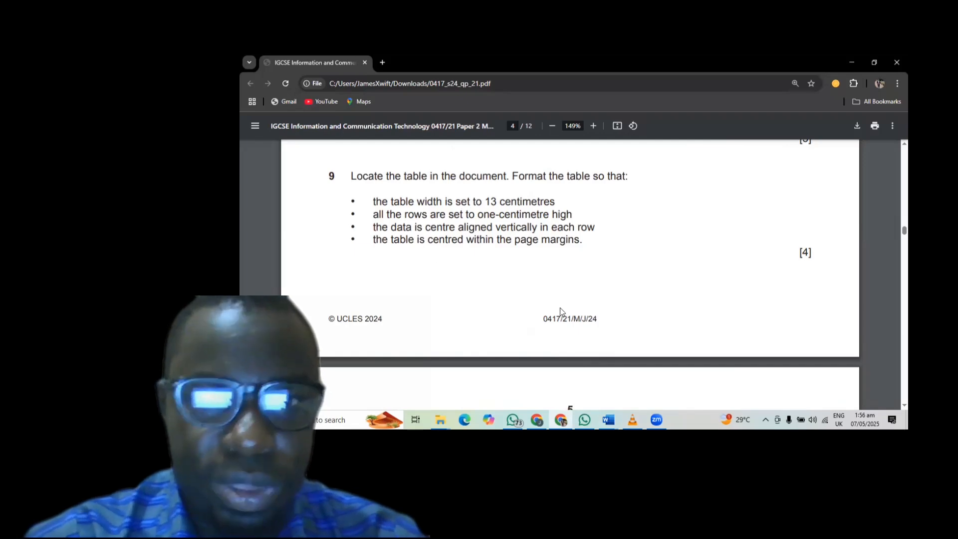
{"action": "mouse_move", "coordinate": [610, 418]}
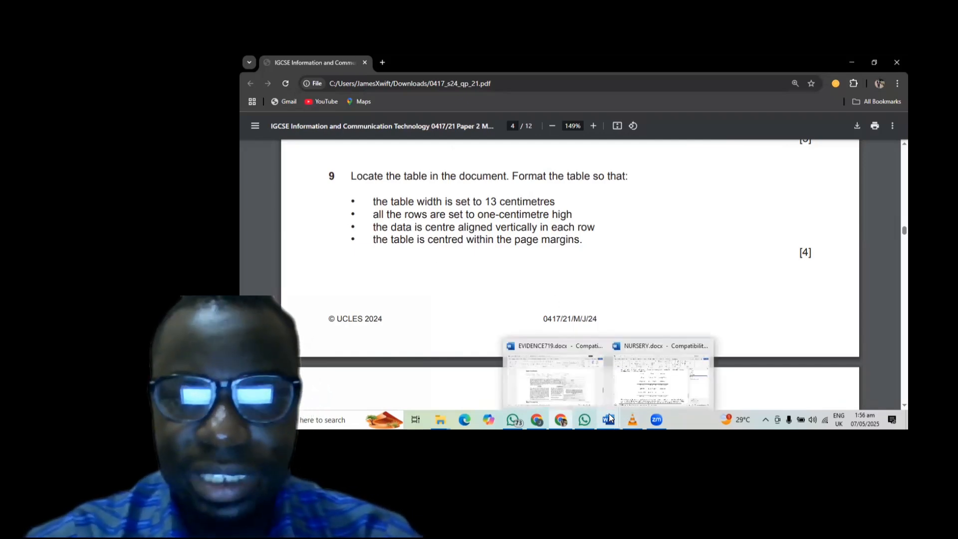
{"action": "left_click", "coordinate": [649, 399]}
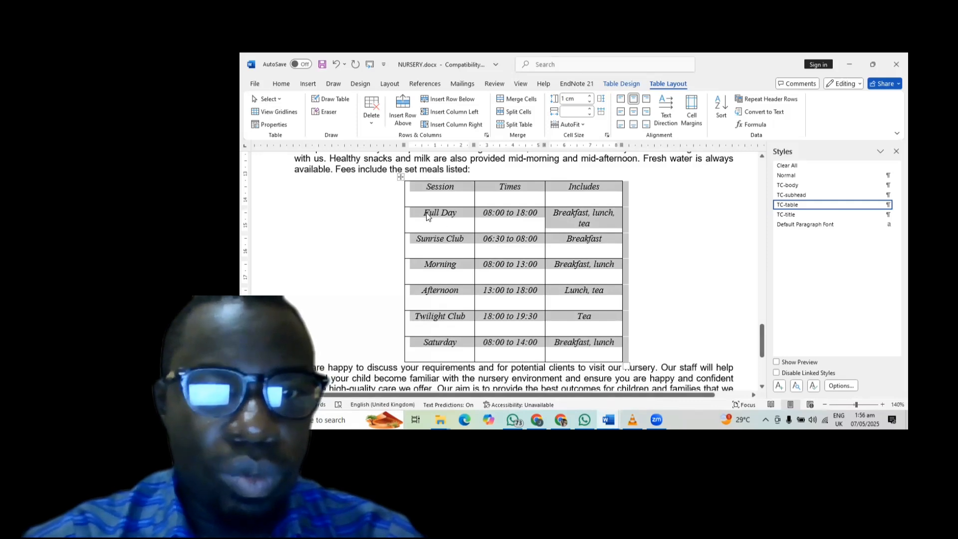
- Give the fees table a preferred width of 13 cm in Table Properties
{"action": "left_click", "coordinate": [401, 176]}
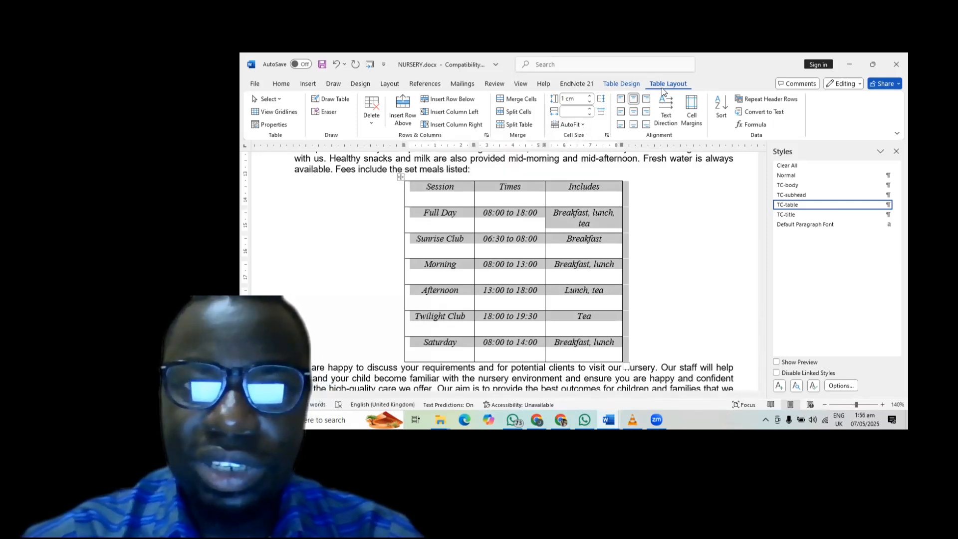
{"action": "left_click", "coordinate": [284, 125]}
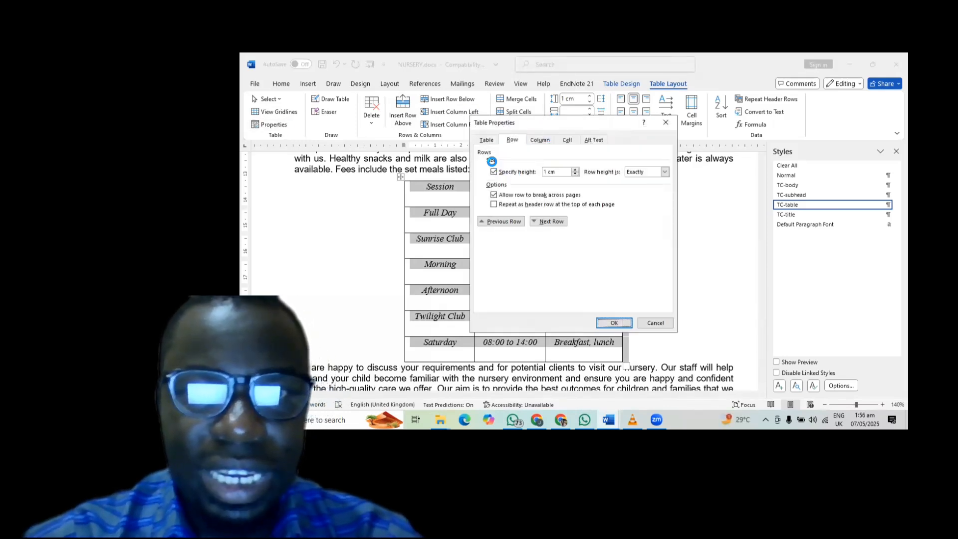
{"action": "left_click", "coordinate": [478, 140]}
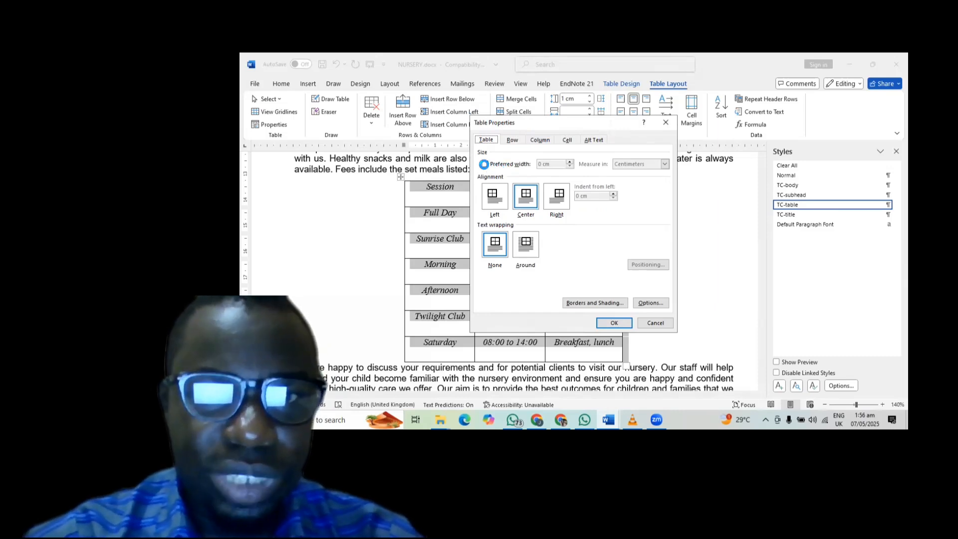
{"action": "left_click", "coordinate": [482, 164]}
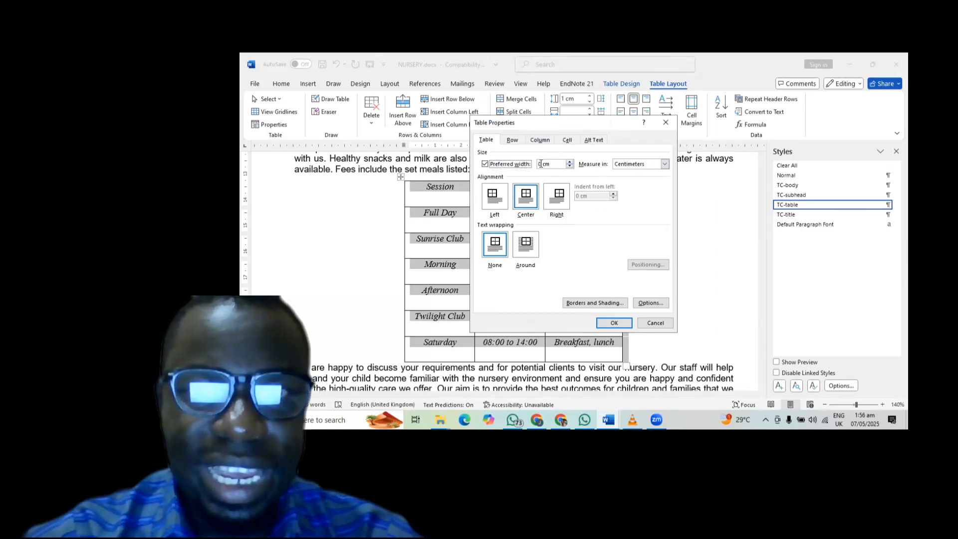
{"action": "left_click", "coordinate": [542, 163]}
{"action": "key", "text": "BackSpace"}
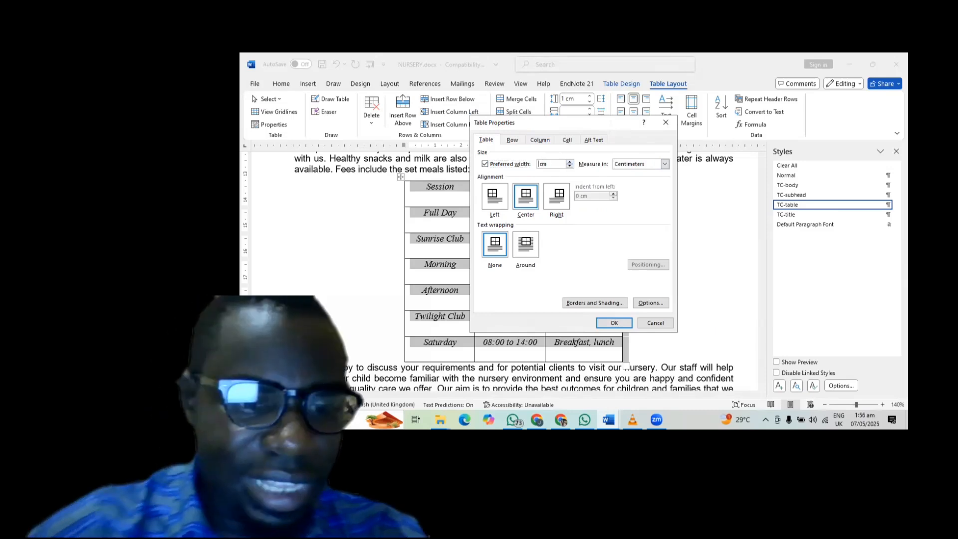
{"action": "type", "text": "13"}
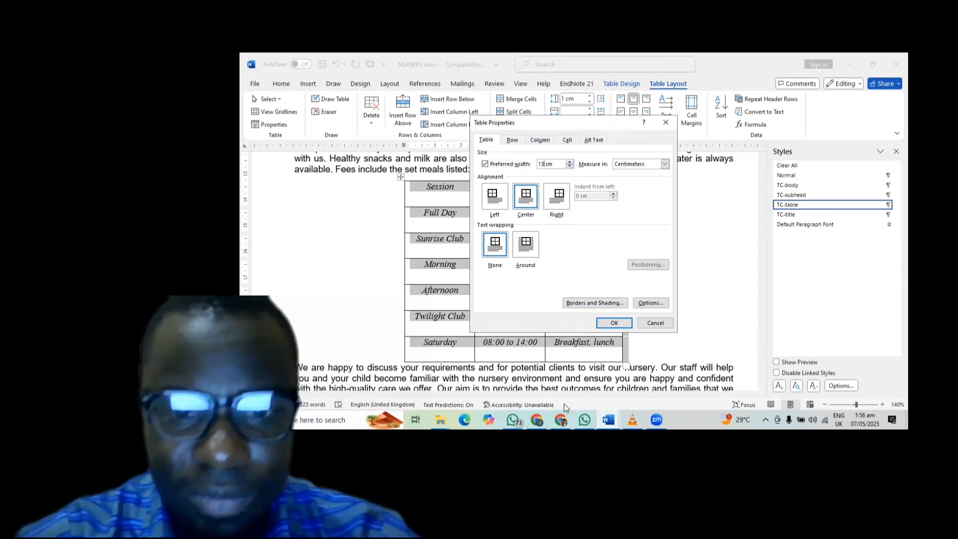
{"action": "mouse_move", "coordinate": [566, 416]}
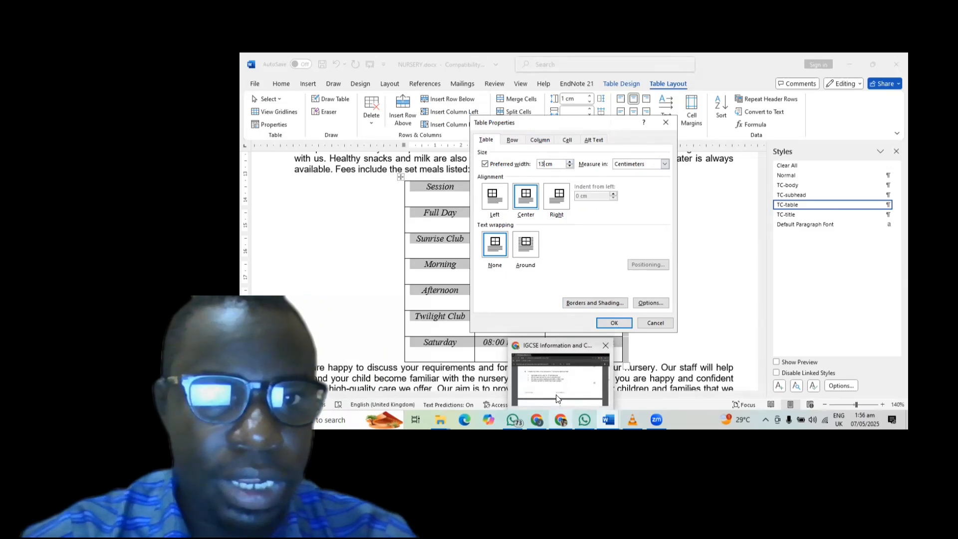
{"action": "left_click", "coordinate": [553, 390]}
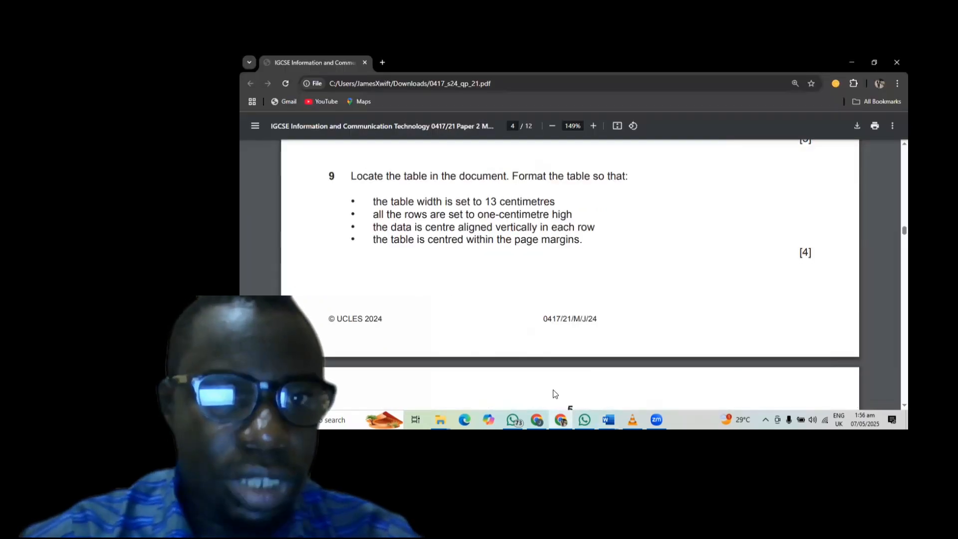
{"action": "left_click", "coordinate": [851, 60]}
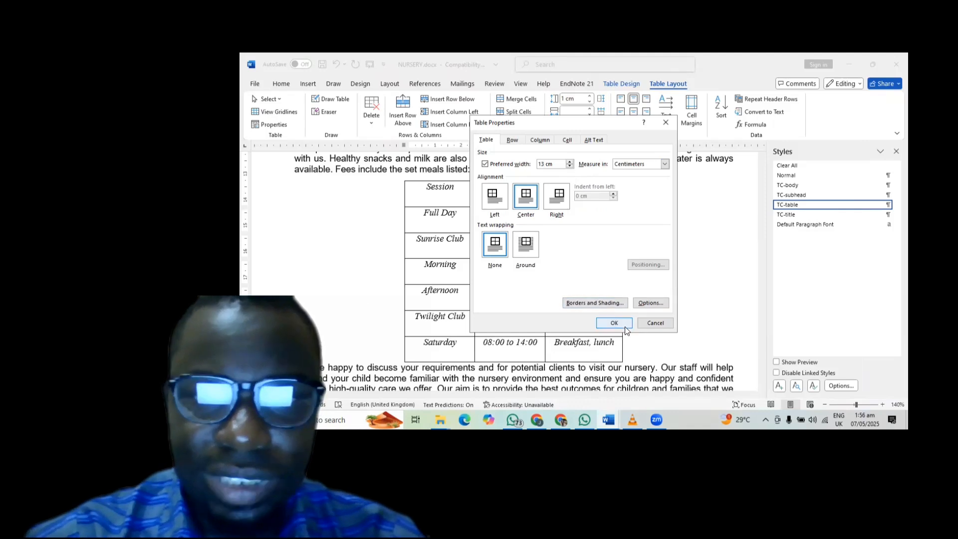
{"action": "left_click", "coordinate": [613, 323]}
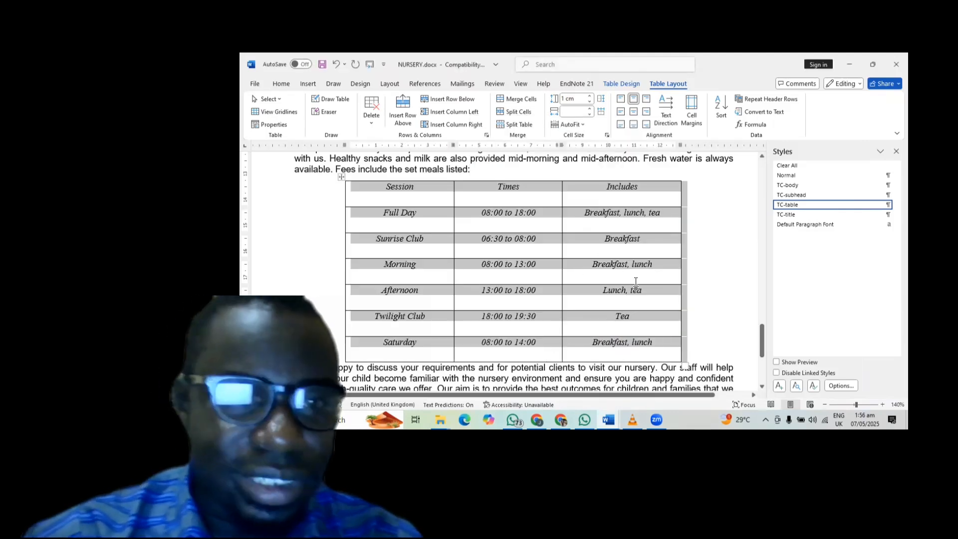
- Glance at question 9's table requirements in the exam PDF, then return to NURSERY.docx in Word
{"action": "mouse_move", "coordinate": [559, 418]}
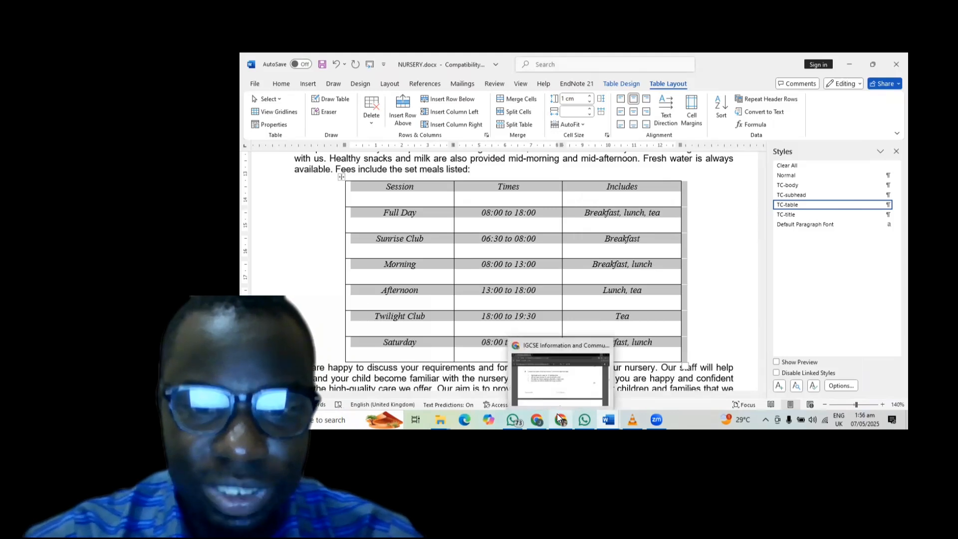
{"action": "left_click", "coordinate": [567, 379]}
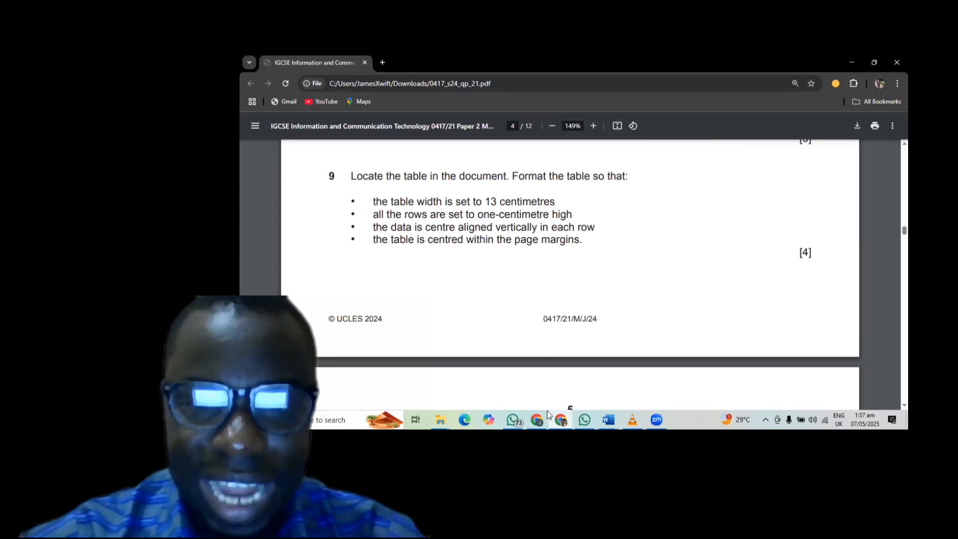
{"action": "mouse_move", "coordinate": [603, 415]}
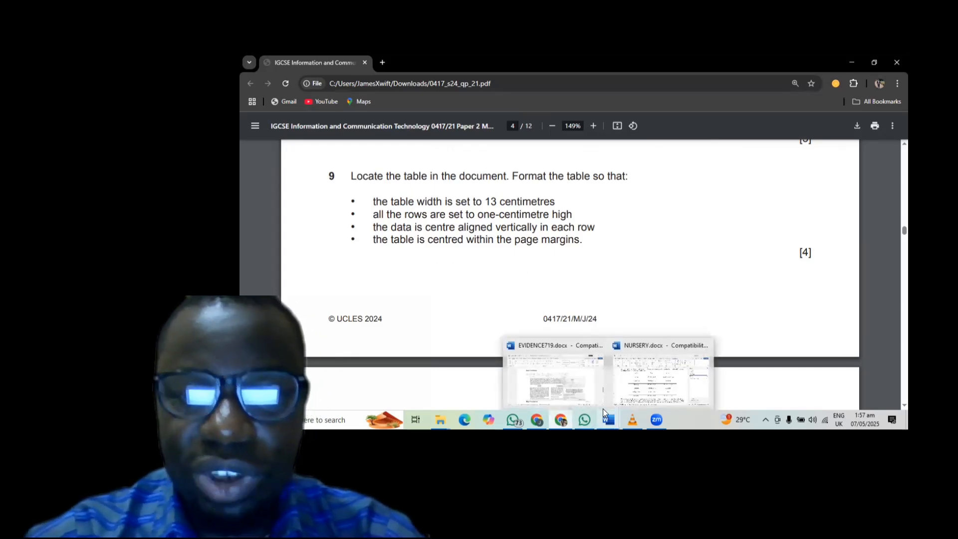
{"action": "left_click", "coordinate": [651, 373]}
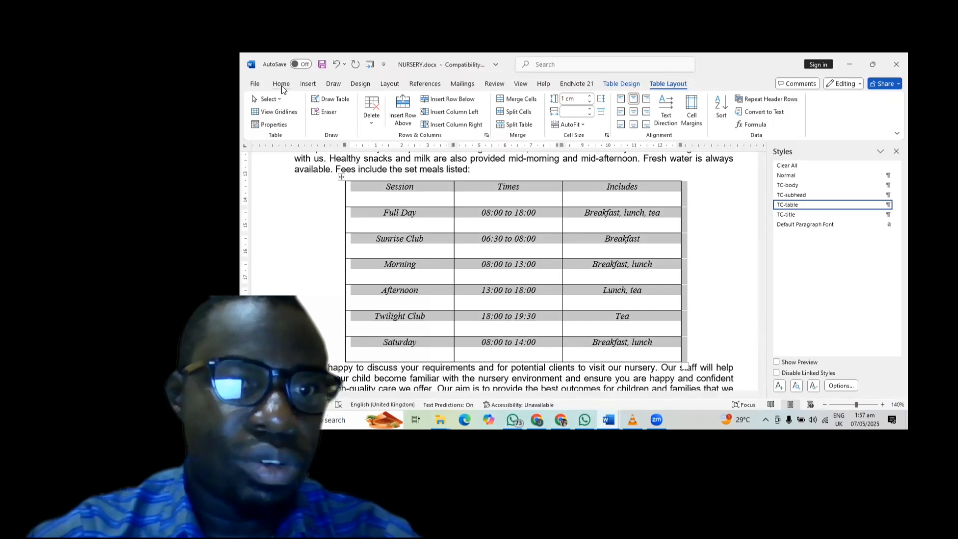
- Select the fees table and try left alignment, then centre its text again
{"action": "left_click", "coordinate": [309, 84]}
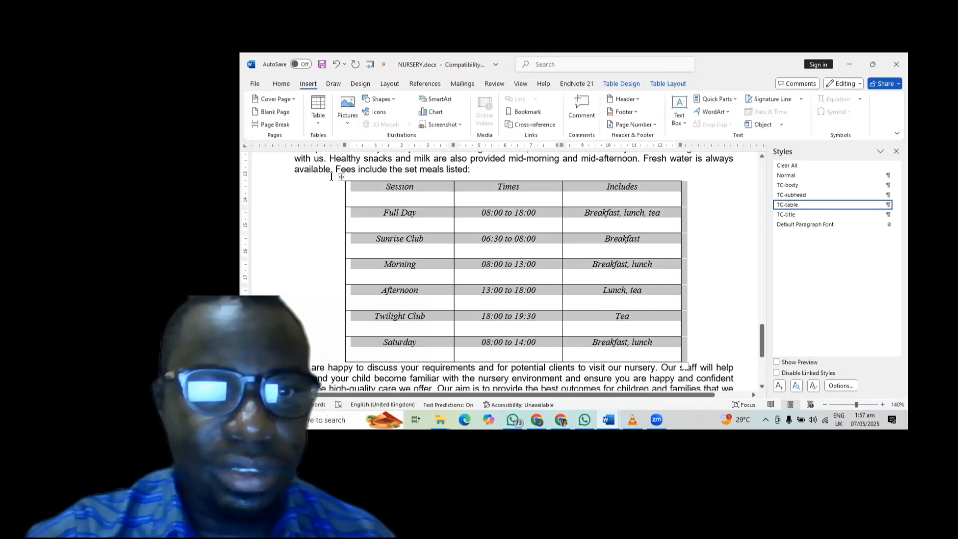
{"action": "left_click", "coordinate": [277, 84]}
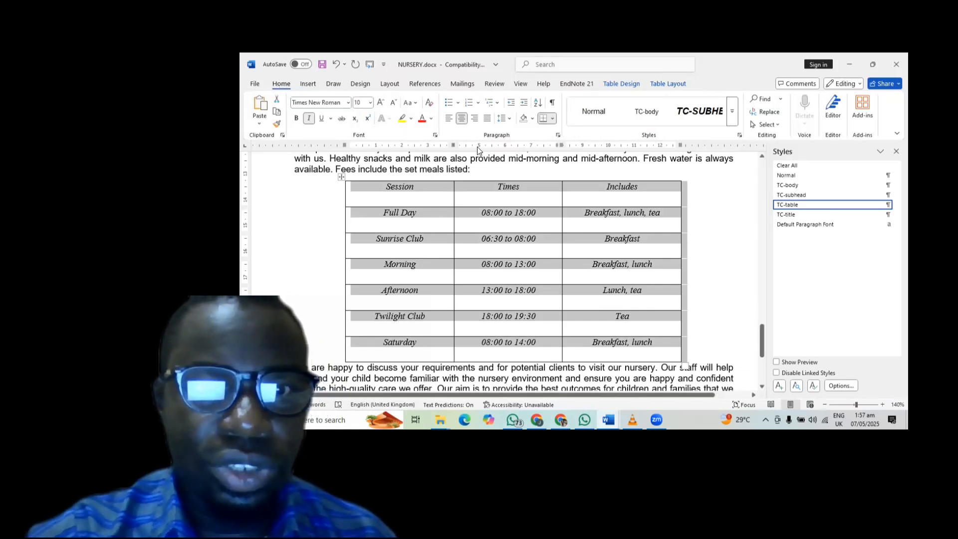
{"action": "left_click", "coordinate": [408, 222]}
{"action": "left_click_drag", "start_coordinate": [384, 193], "coordinate": [647, 344]}
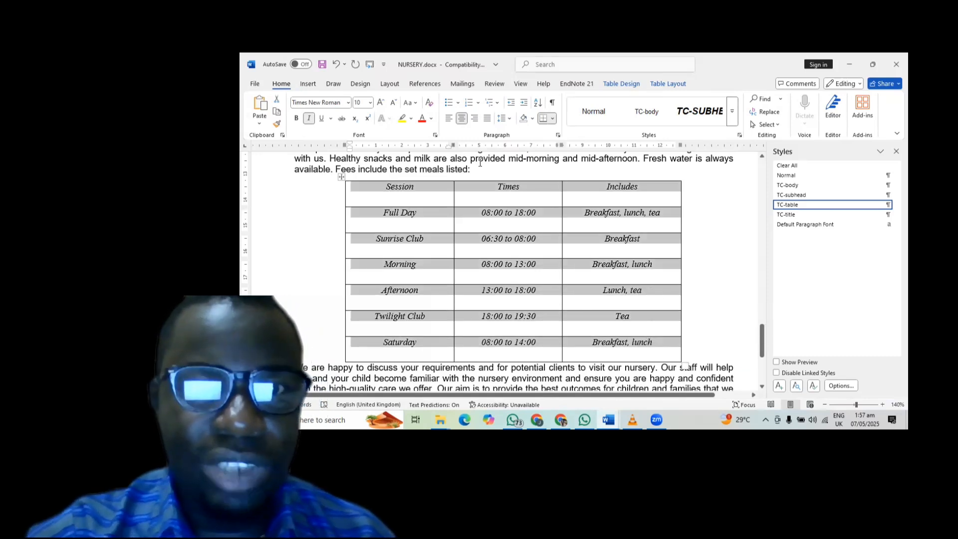
{"action": "left_click", "coordinate": [460, 123]}
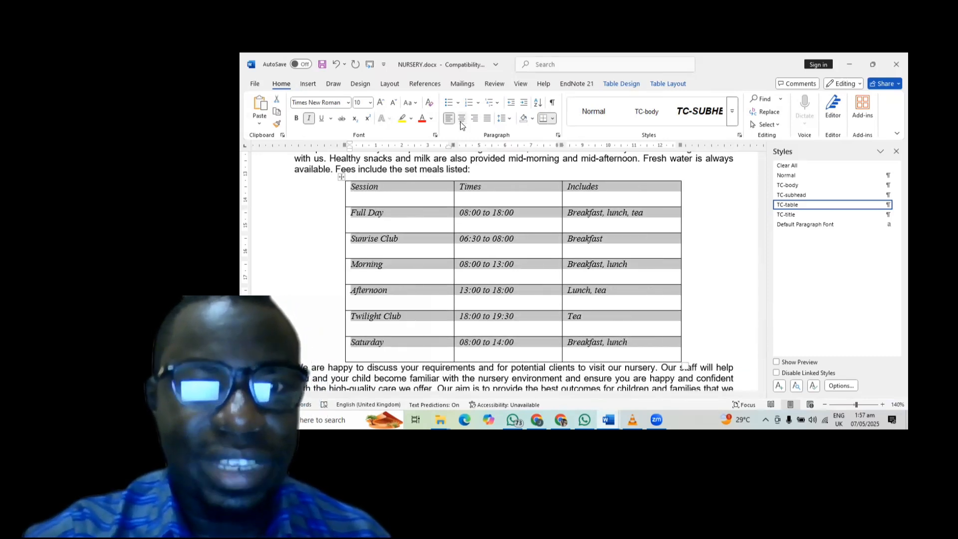
{"action": "left_click", "coordinate": [461, 120]}
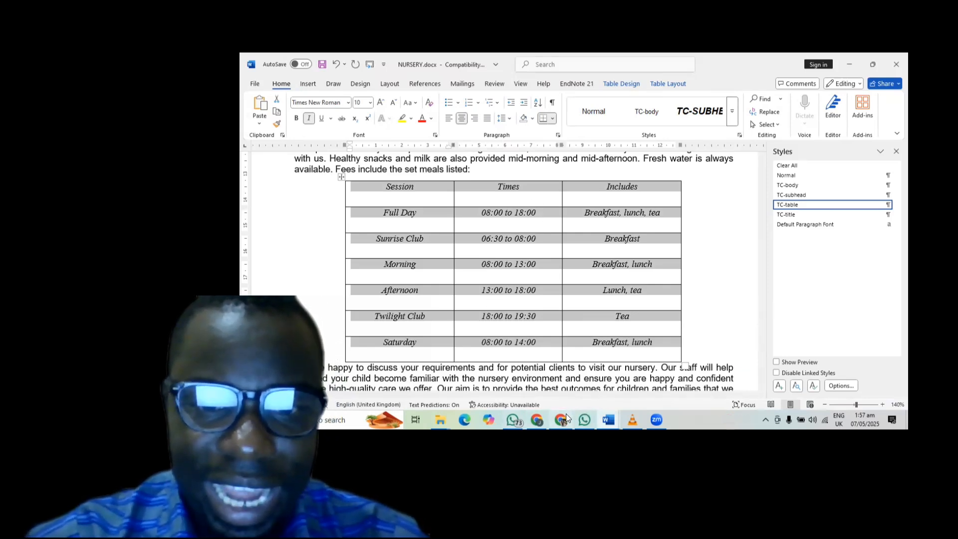
- Recheck the exam PDF, then select the whole fees table and close the Styles pane
{"action": "mouse_move", "coordinate": [566, 418]}
{"action": "left_click", "coordinate": [539, 369]}
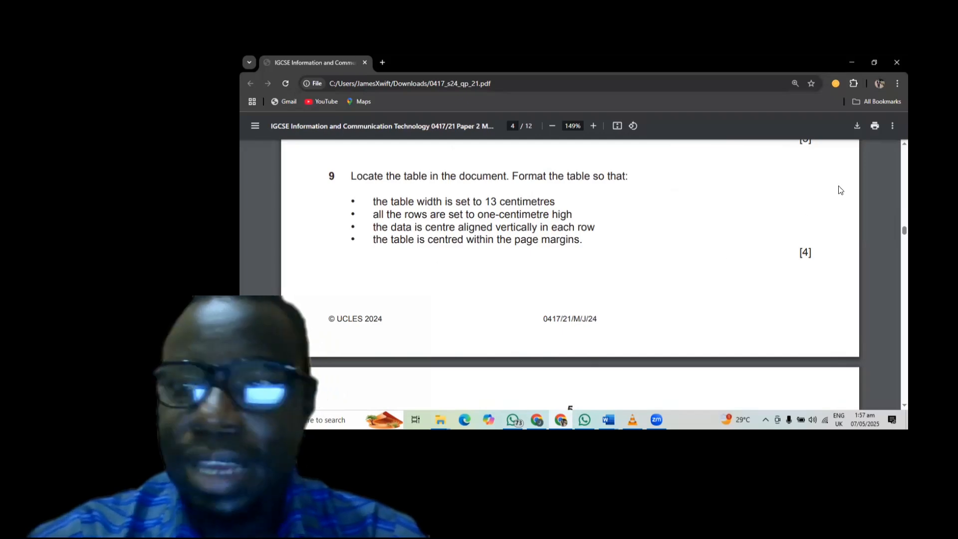
{"action": "left_click", "coordinate": [852, 62]}
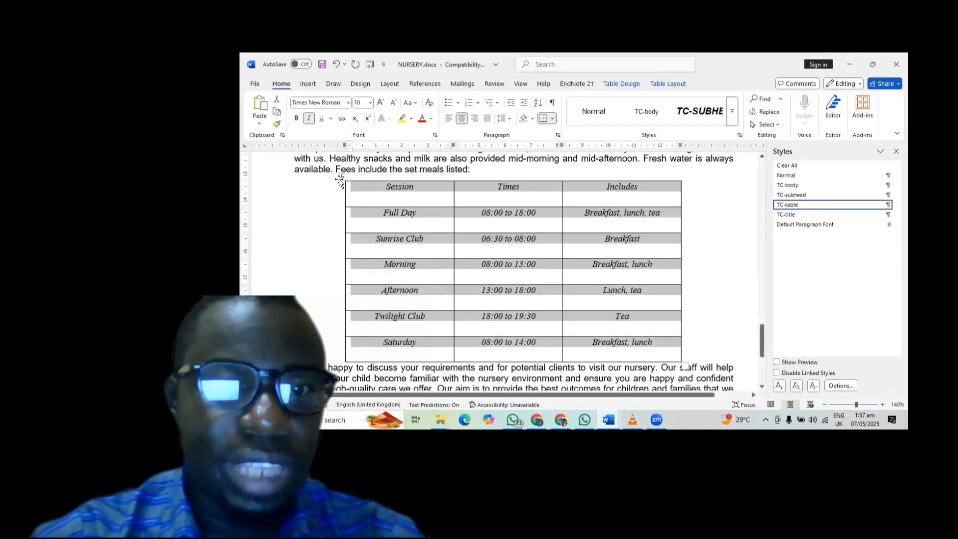
{"action": "left_click", "coordinate": [340, 179]}
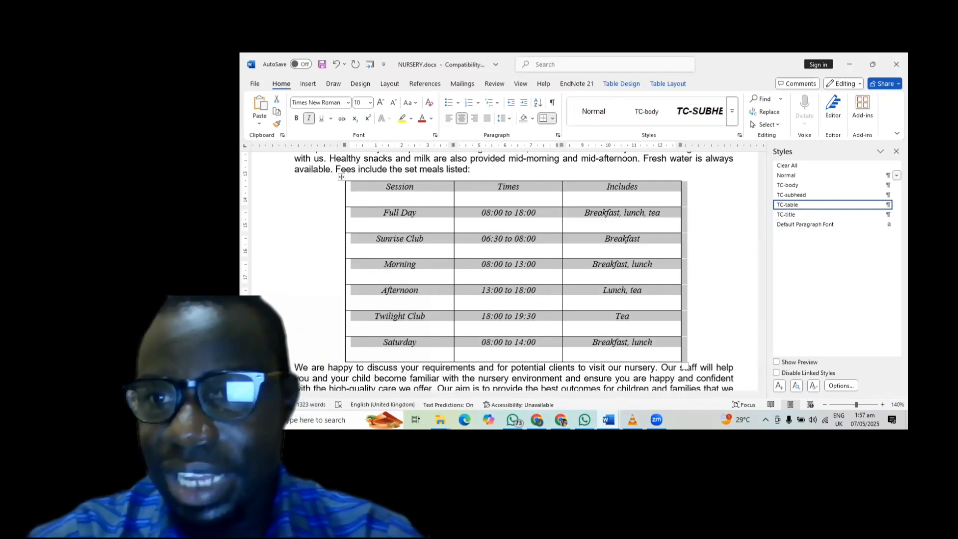
{"action": "left_click", "coordinate": [896, 151]}
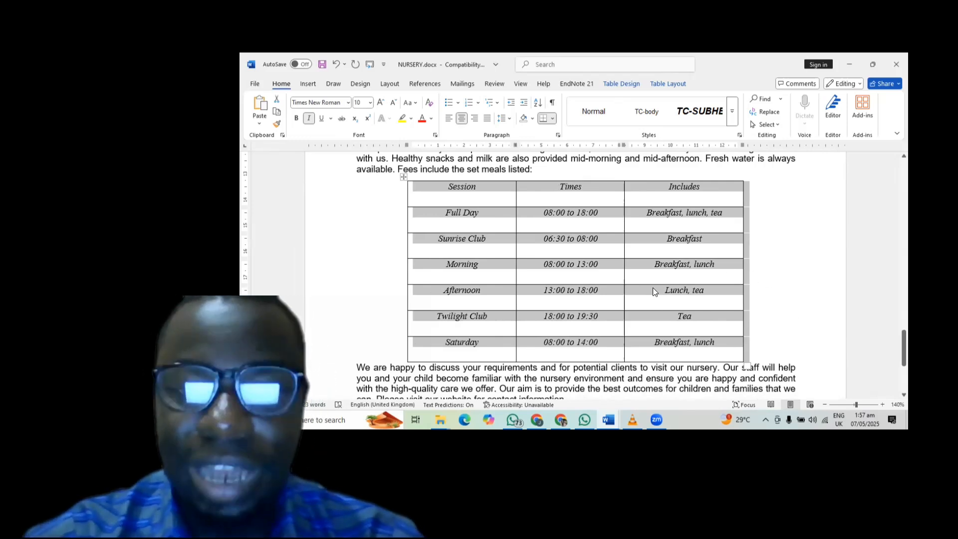
- Deselect the fees table and scroll through the prospectus from the title to page 2
{"action": "left_click", "coordinate": [788, 321]}
{"action": "scroll", "coordinate": [785, 317], "scroll_direction": "up", "scroll_amount": 10}
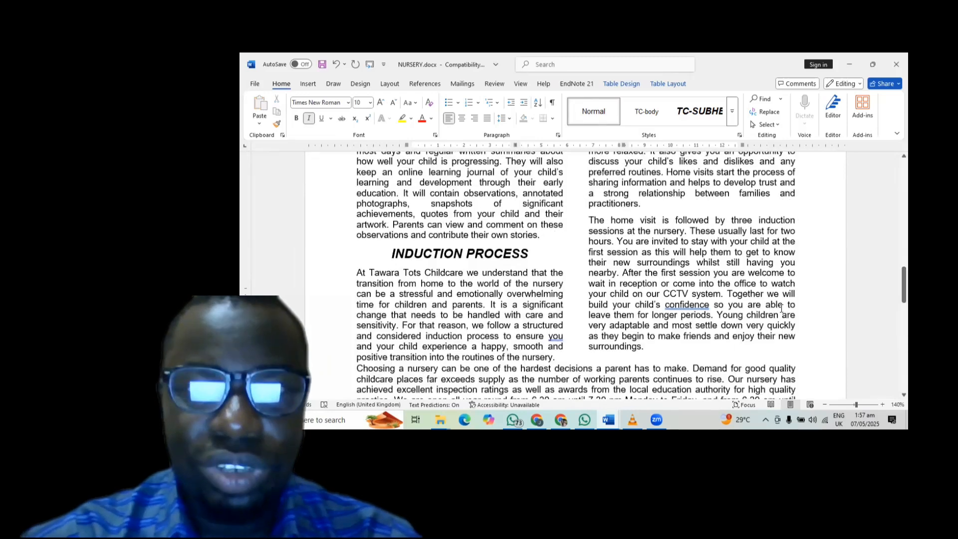
{"action": "scroll", "coordinate": [781, 308], "scroll_direction": "up", "scroll_amount": 12}
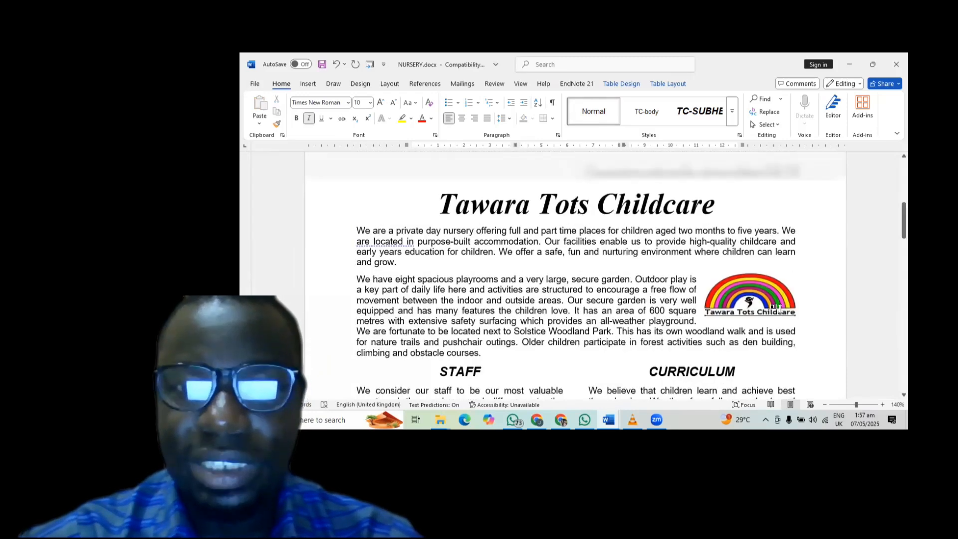
{"action": "scroll", "coordinate": [781, 308], "scroll_direction": "down", "scroll_amount": 13}
{"action": "scroll", "coordinate": [781, 308], "scroll_direction": "down", "scroll_amount": 8}
{"action": "scroll", "coordinate": [780, 306], "scroll_direction": "up", "scroll_amount": 4}
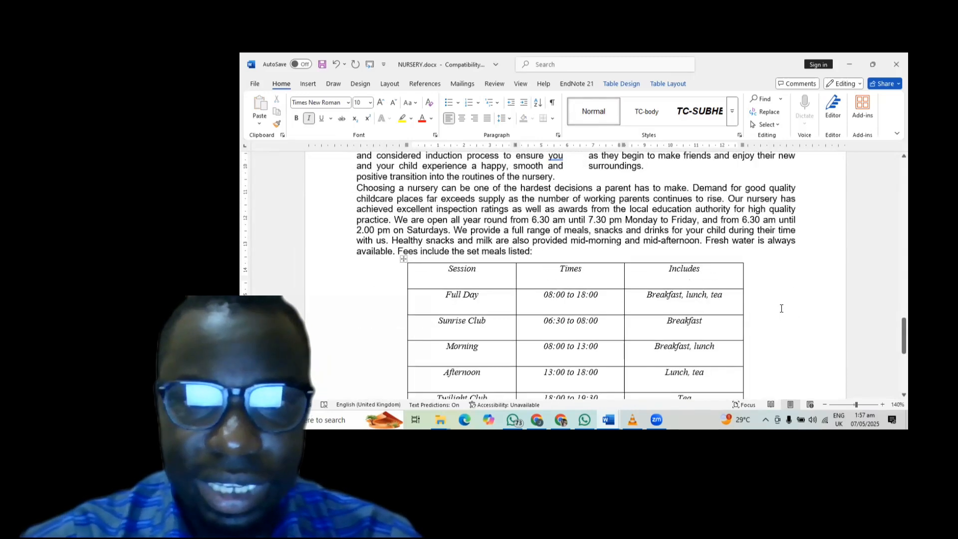
{"action": "scroll", "coordinate": [781, 306], "scroll_direction": "down", "scroll_amount": 7}
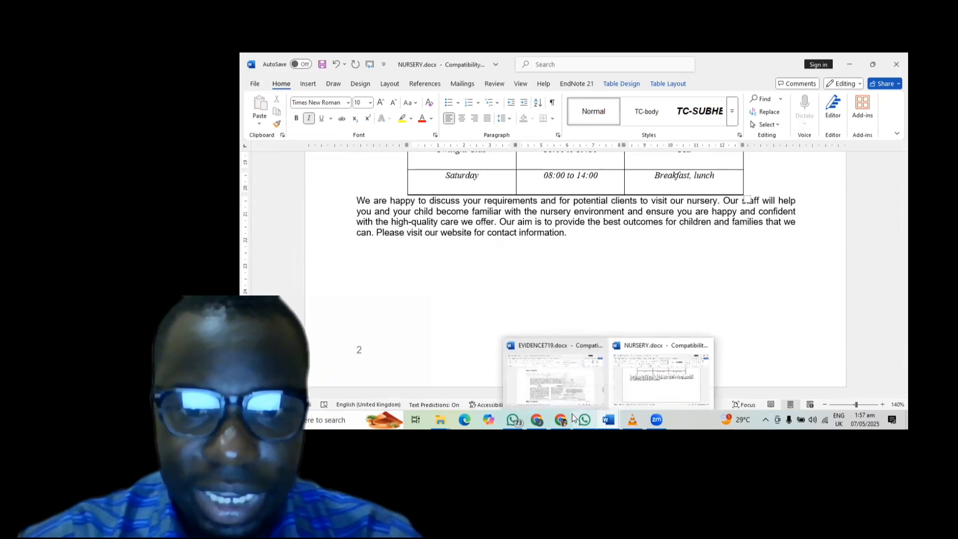
- Bring the exam paper PDF up in Chrome and scroll down through it
{"action": "mouse_move", "coordinate": [562, 419]}
{"action": "left_click", "coordinate": [562, 402]}
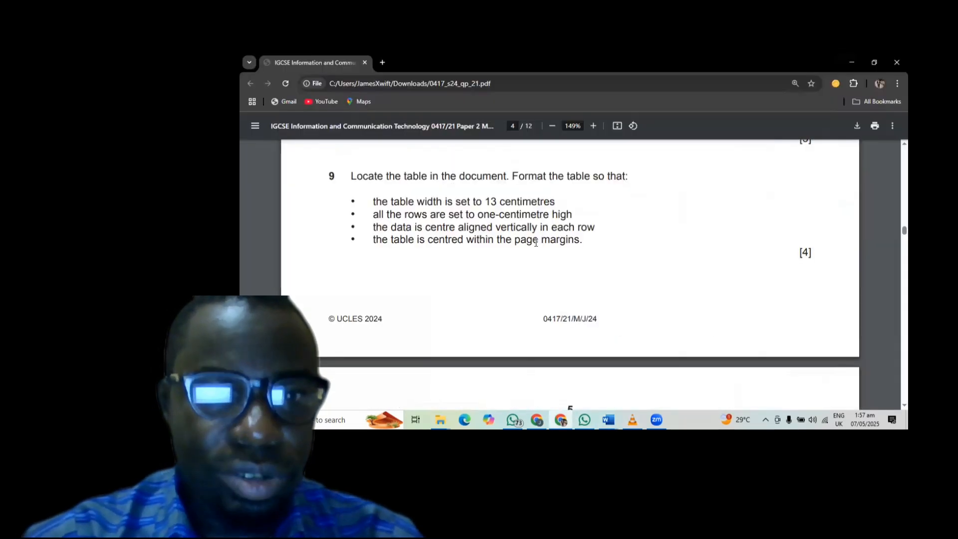
{"action": "scroll", "coordinate": [550, 232], "scroll_direction": "down", "scroll_amount": 3}
{"action": "scroll", "coordinate": [549, 231], "scroll_direction": "down", "scroll_amount": 1}
- Scroll the exam PDF to question 10's spell-check, proofreading, save and print checklist on page 5
{"action": "scroll", "coordinate": [549, 231], "scroll_direction": "up", "scroll_amount": 3}
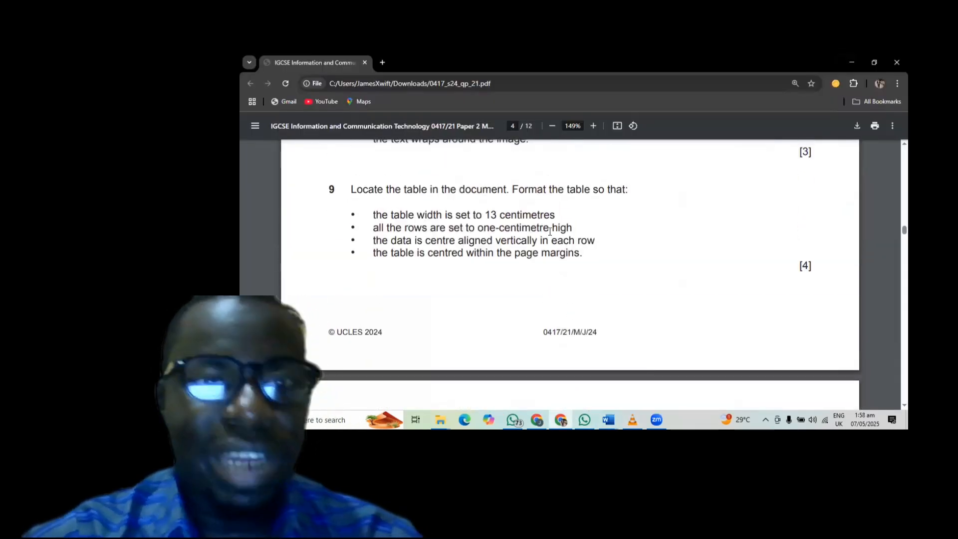
{"action": "scroll", "coordinate": [549, 231], "scroll_direction": "down", "scroll_amount": 5}
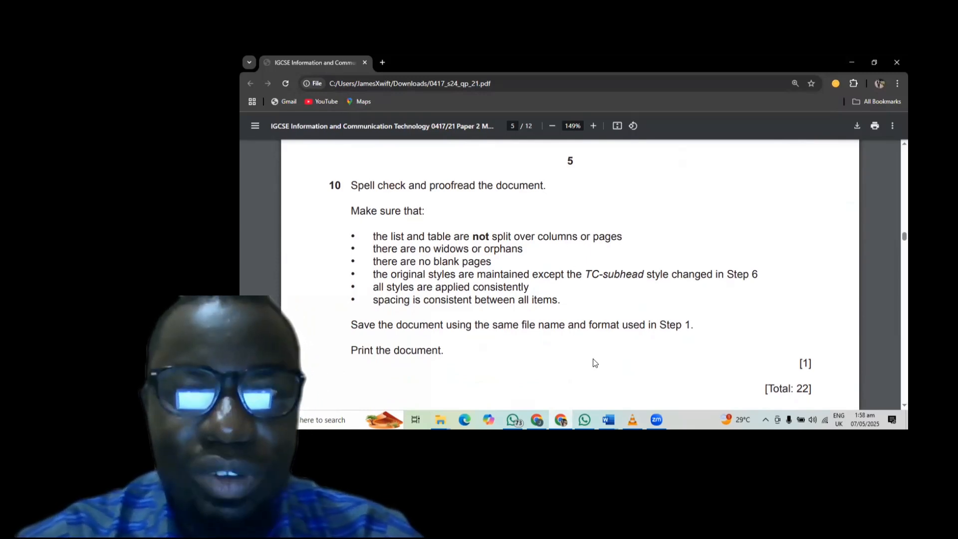
{"action": "mouse_move", "coordinate": [609, 417]}
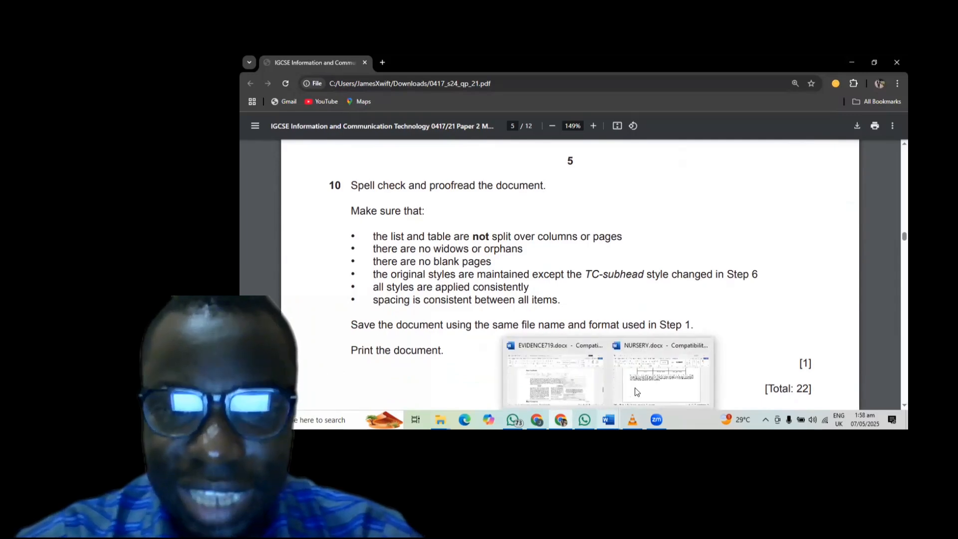
{"action": "left_click", "coordinate": [649, 382]}
{"action": "scroll", "coordinate": [672, 212], "scroll_direction": "up", "scroll_amount": 15}
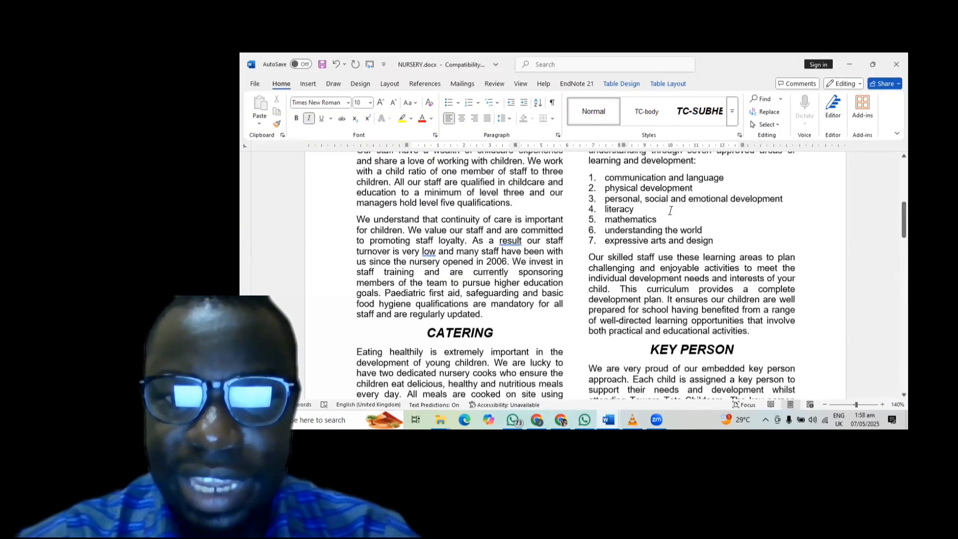
{"action": "scroll", "coordinate": [671, 210], "scroll_direction": "up", "scroll_amount": 3}
{"action": "scroll", "coordinate": [608, 232], "scroll_direction": "down", "scroll_amount": 2}
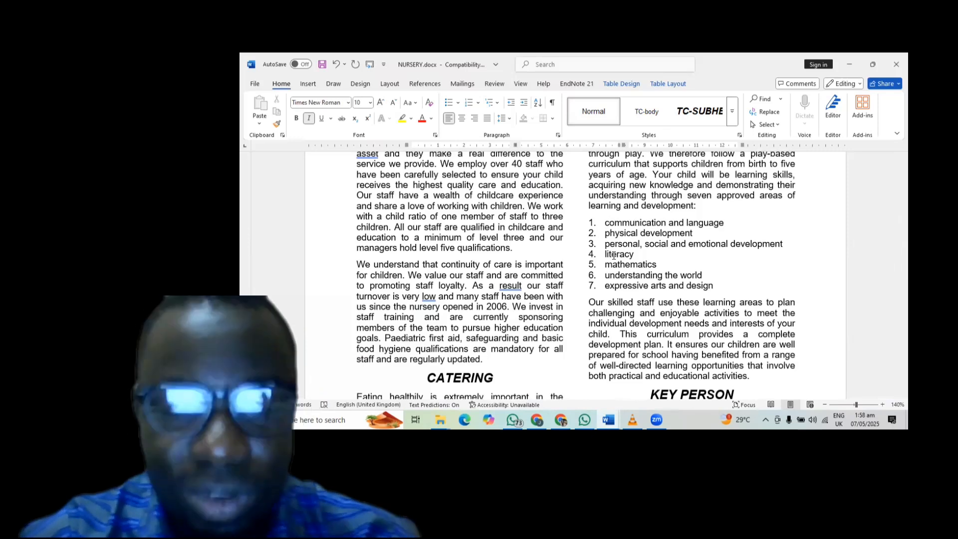
{"action": "scroll", "coordinate": [613, 255], "scroll_direction": "down", "scroll_amount": 10}
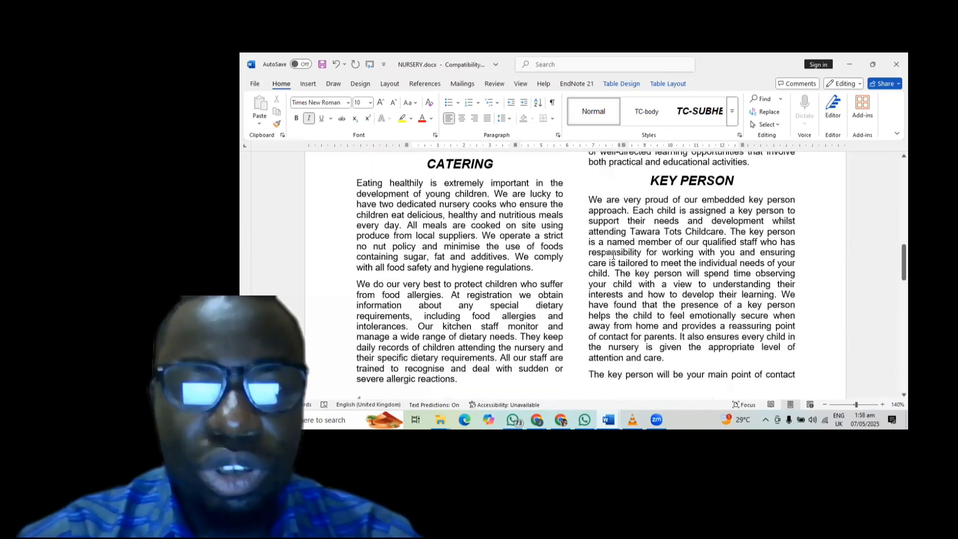
{"action": "scroll", "coordinate": [614, 256], "scroll_direction": "down", "scroll_amount": 6}
{"action": "scroll", "coordinate": [614, 255], "scroll_direction": "up", "scroll_amount": 3}
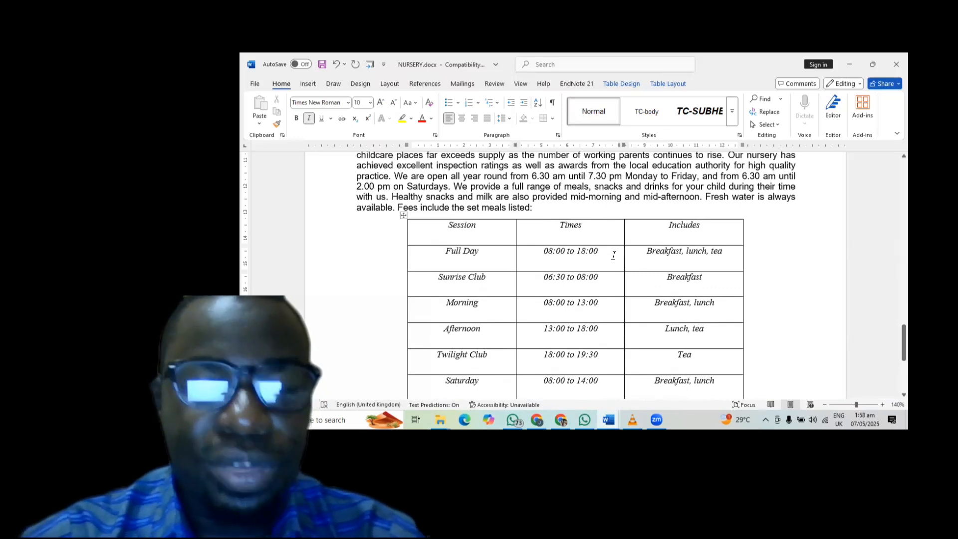
{"action": "scroll", "coordinate": [614, 256], "scroll_direction": "up", "scroll_amount": 10}
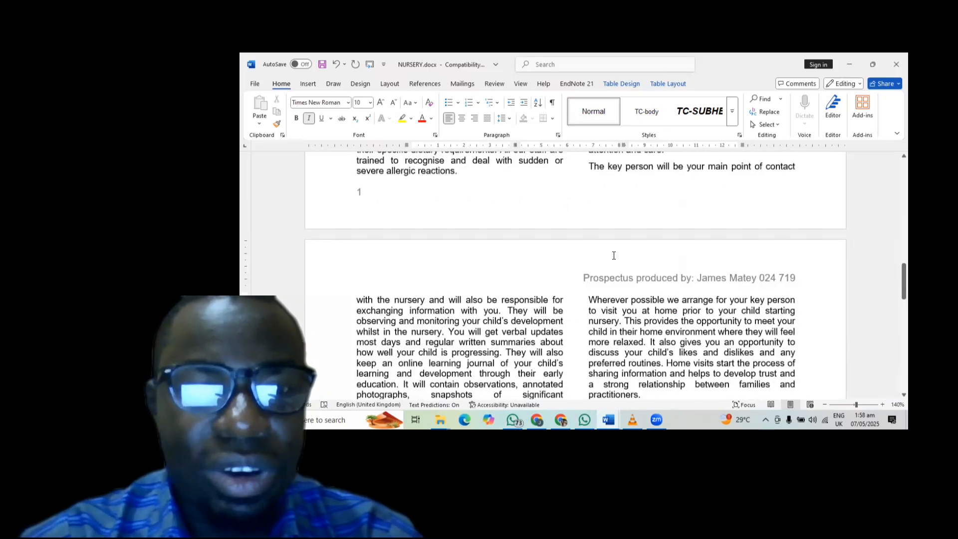
{"action": "scroll", "coordinate": [614, 255], "scroll_direction": "up", "scroll_amount": 2}
{"action": "scroll", "coordinate": [613, 255], "scroll_direction": "down", "scroll_amount": 4}
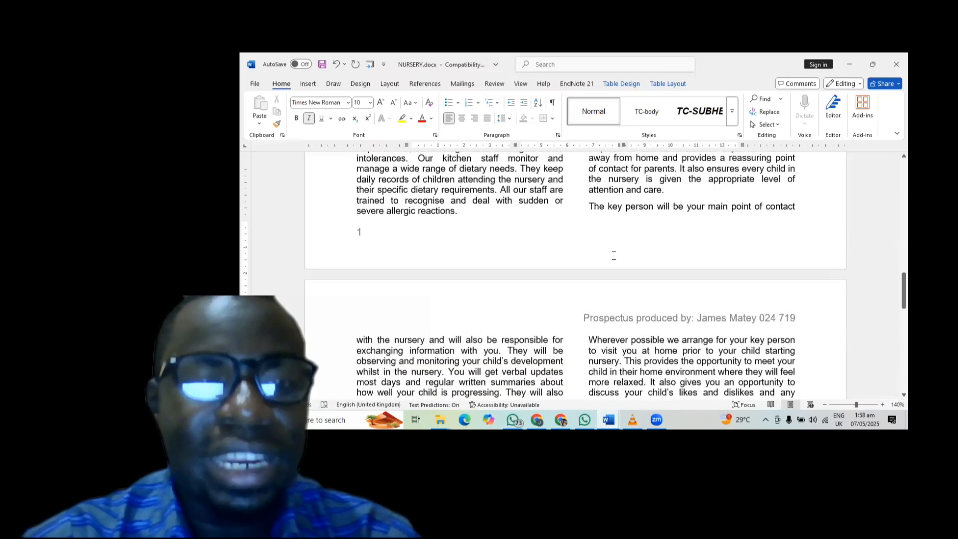
{"action": "scroll", "coordinate": [614, 255], "scroll_direction": "down", "scroll_amount": 10}
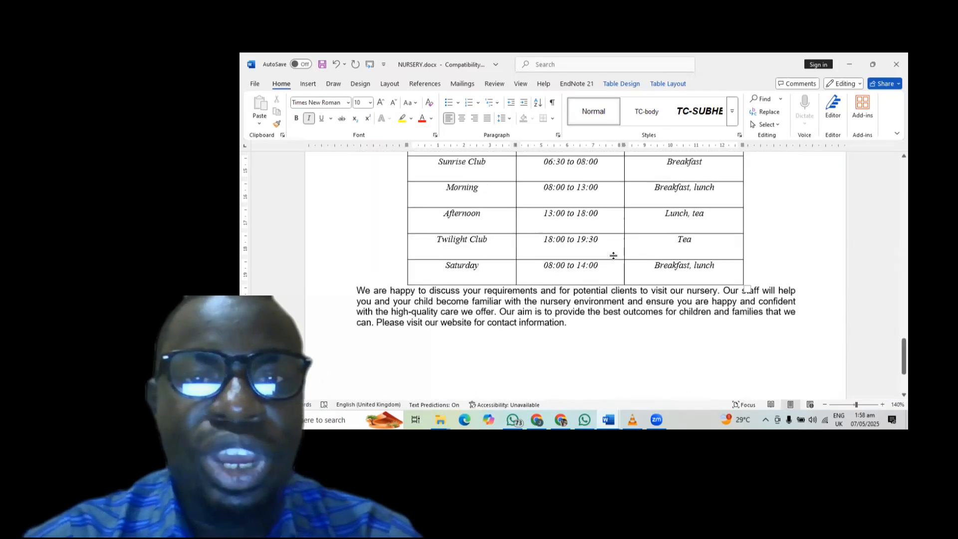
{"action": "scroll", "coordinate": [614, 256], "scroll_direction": "up", "scroll_amount": 3}
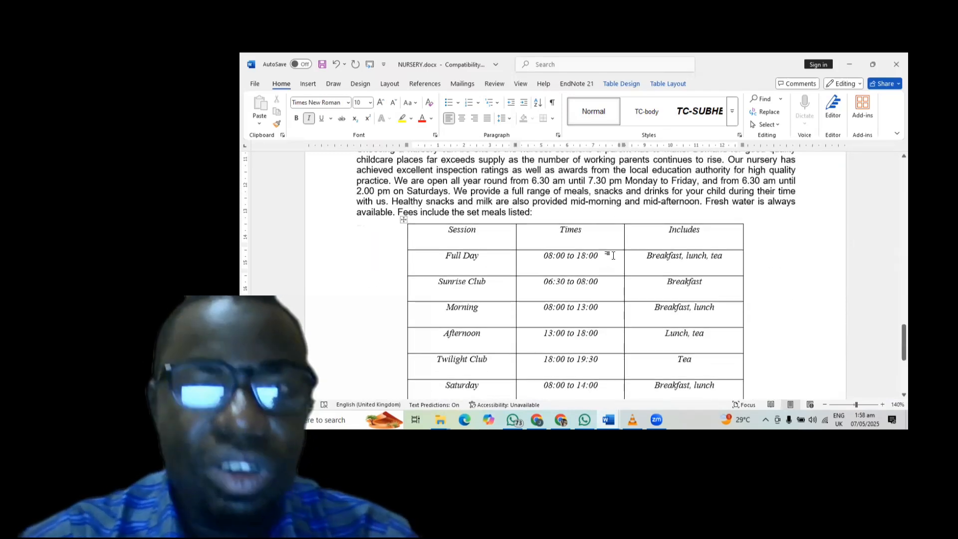
{"action": "scroll", "coordinate": [614, 256], "scroll_direction": "down", "scroll_amount": 1}
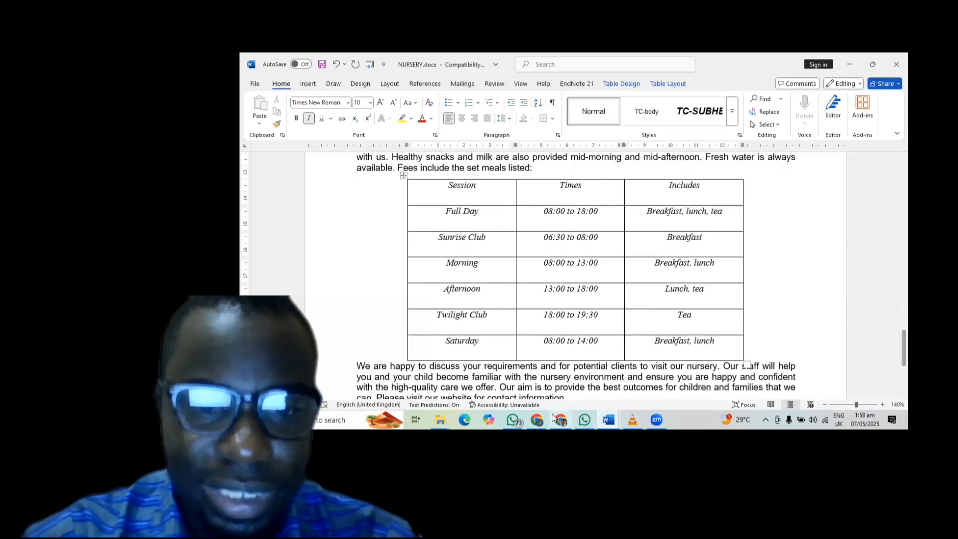
{"action": "left_click", "coordinate": [561, 419]}
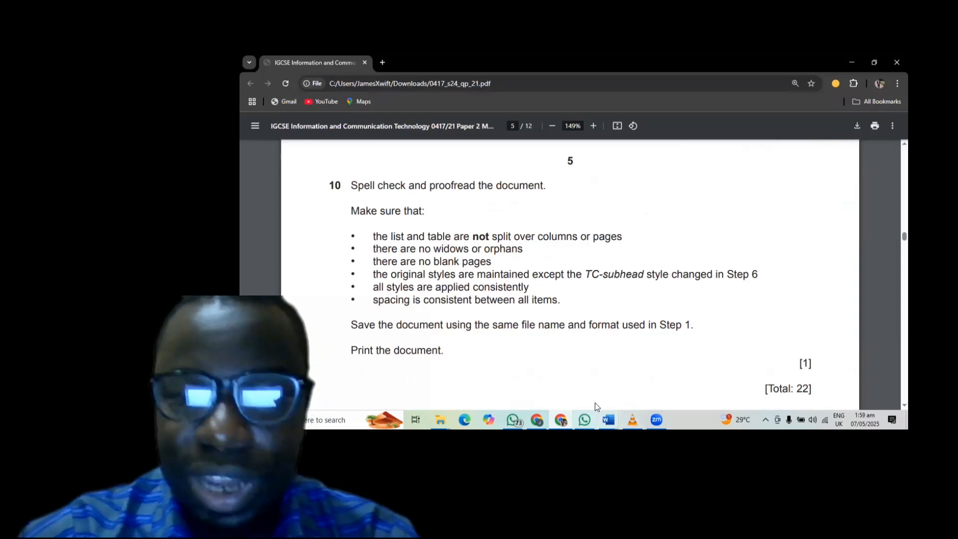
{"action": "mouse_move", "coordinate": [608, 417]}
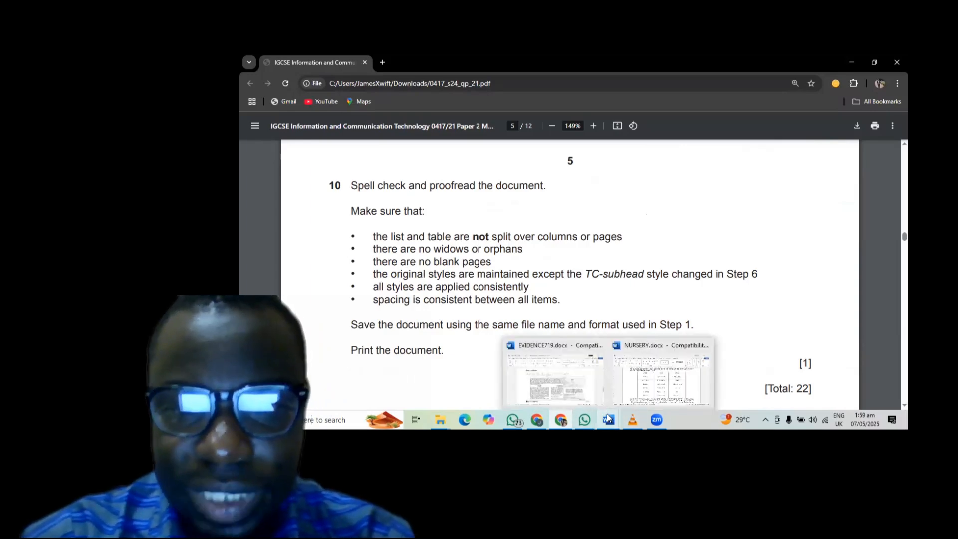
{"action": "left_click", "coordinate": [641, 396]}
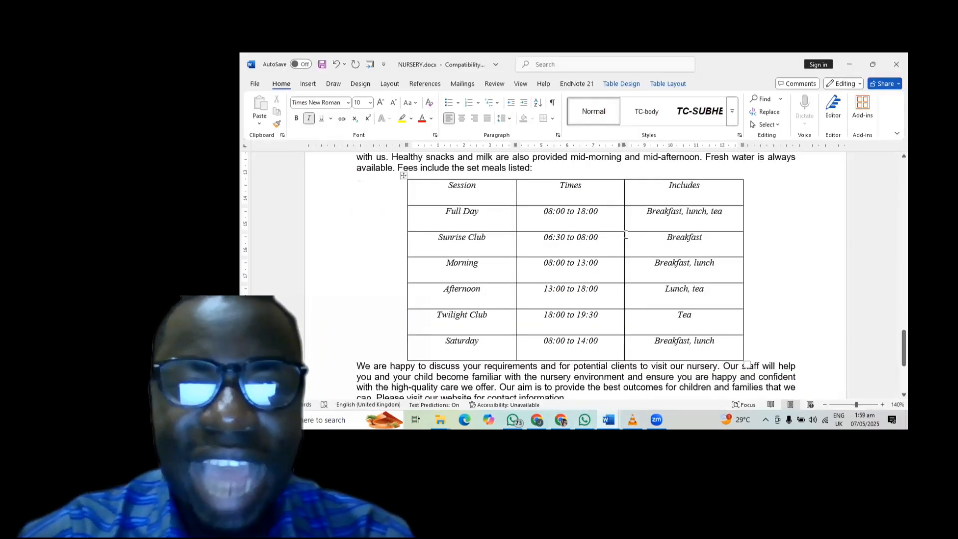
{"action": "scroll", "coordinate": [626, 235], "scroll_direction": "up", "scroll_amount": 5}
{"action": "scroll", "coordinate": [626, 236], "scroll_direction": "up", "scroll_amount": 2}
{"action": "scroll", "coordinate": [626, 234], "scroll_direction": "up", "scroll_amount": 3}
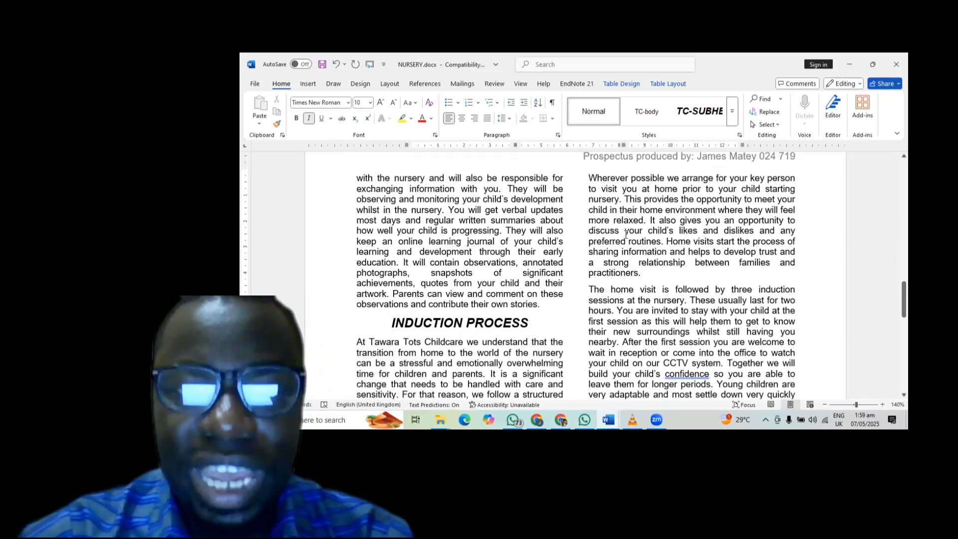
{"action": "scroll", "coordinate": [626, 234], "scroll_direction": "up", "scroll_amount": 3}
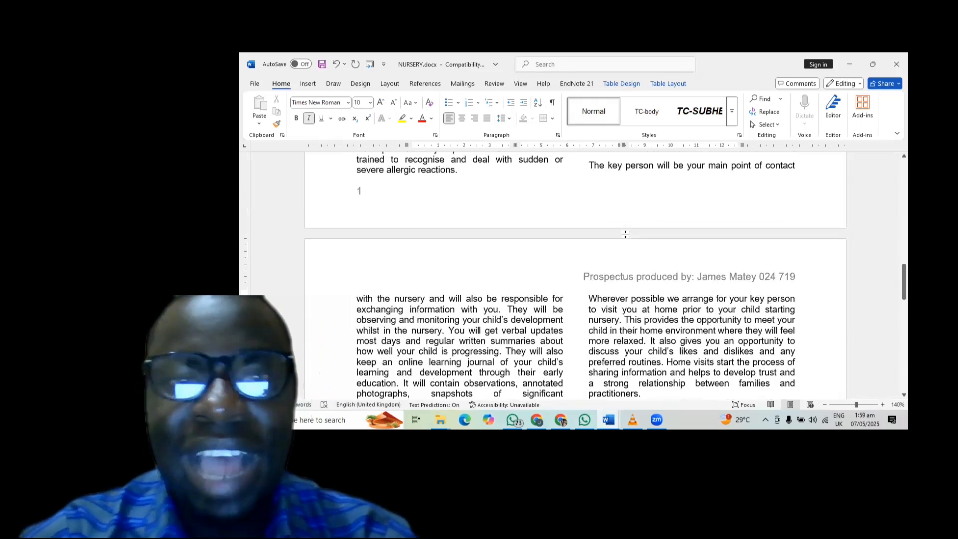
{"action": "scroll", "coordinate": [625, 234], "scroll_direction": "up", "scroll_amount": 10}
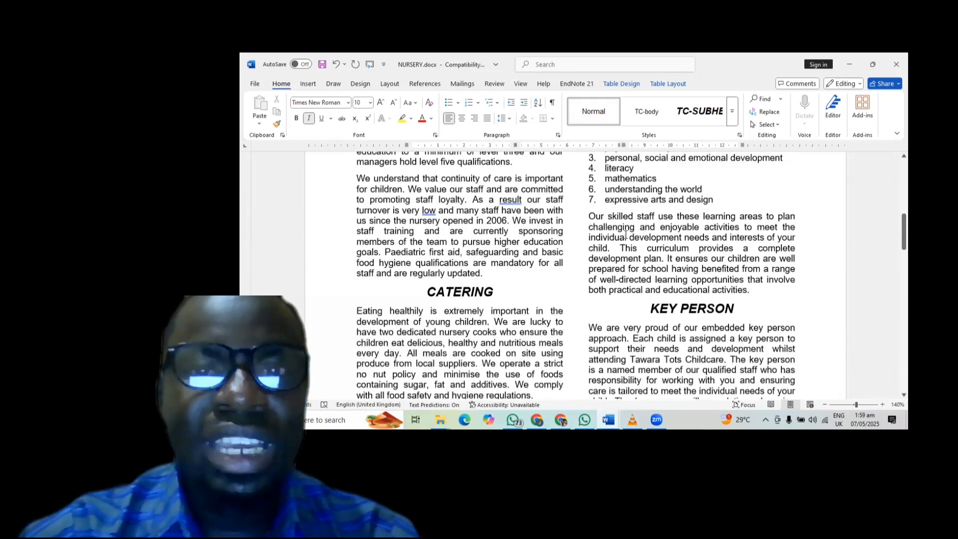
{"action": "scroll", "coordinate": [626, 234], "scroll_direction": "up", "scroll_amount": 2}
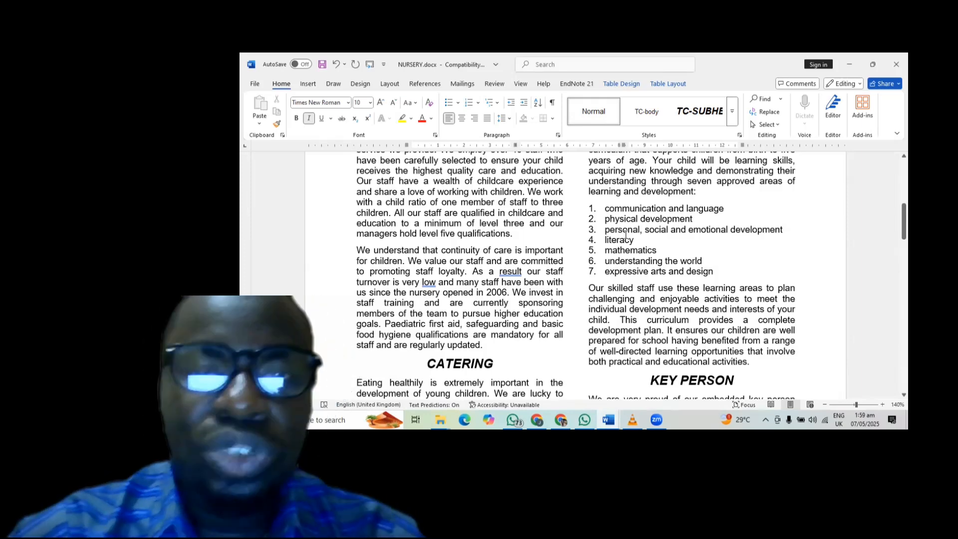
{"action": "scroll", "coordinate": [625, 234], "scroll_direction": "up", "scroll_amount": 1}
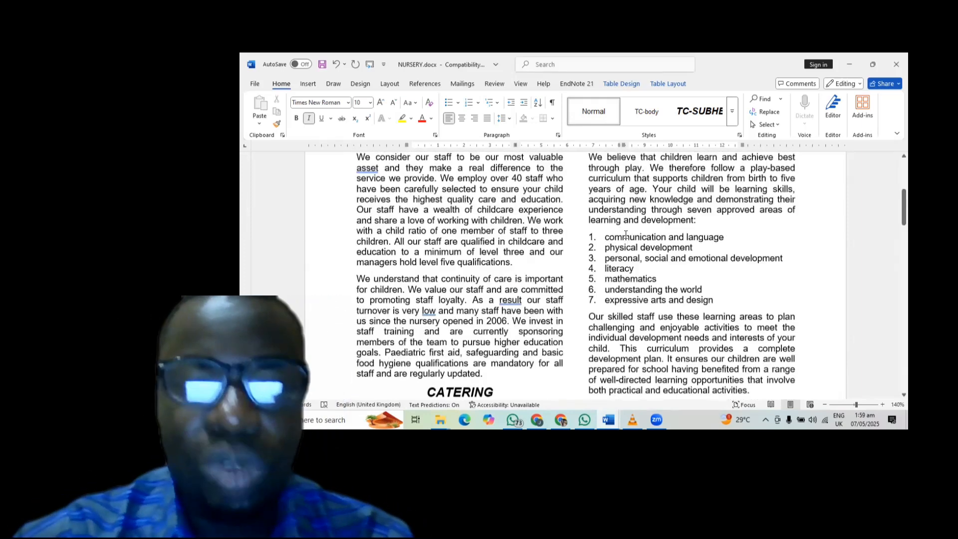
{"action": "scroll", "coordinate": [626, 234], "scroll_direction": "up", "scroll_amount": 7}
{"action": "scroll", "coordinate": [626, 234], "scroll_direction": "down", "scroll_amount": 4}
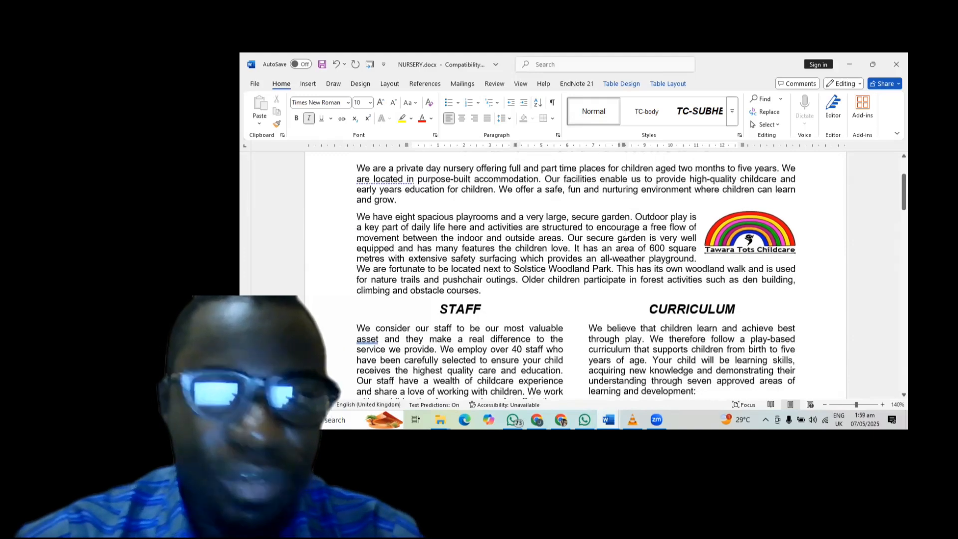
{"action": "scroll", "coordinate": [625, 234], "scroll_direction": "up", "scroll_amount": 2}
{"action": "scroll", "coordinate": [625, 234], "scroll_direction": "down", "scroll_amount": 2}
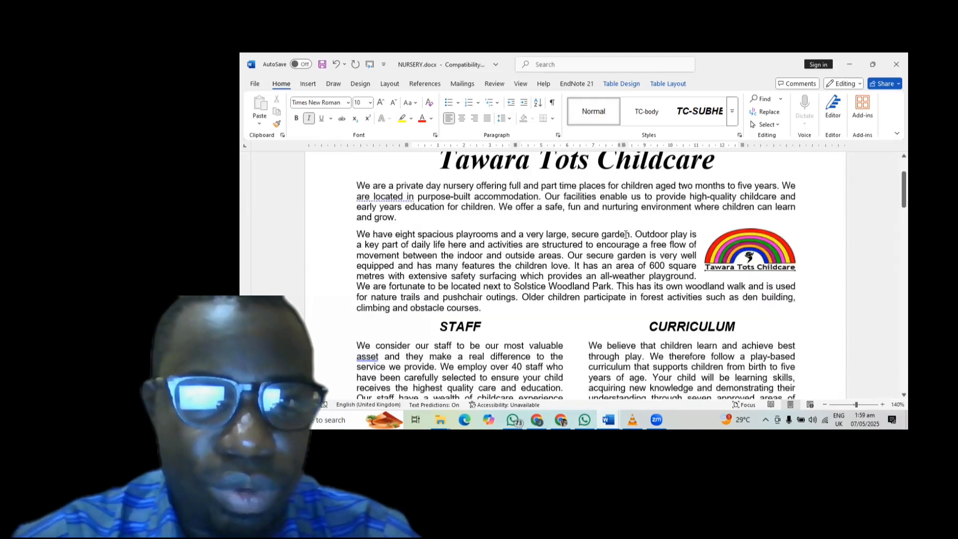
{"action": "scroll", "coordinate": [626, 234], "scroll_direction": "down", "scroll_amount": 8}
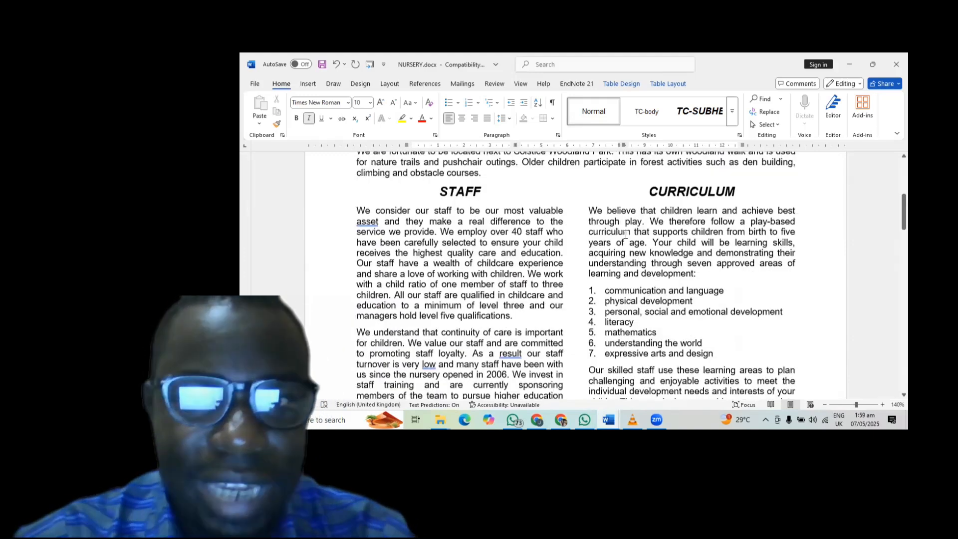
{"action": "scroll", "coordinate": [625, 234], "scroll_direction": "down", "scroll_amount": 10}
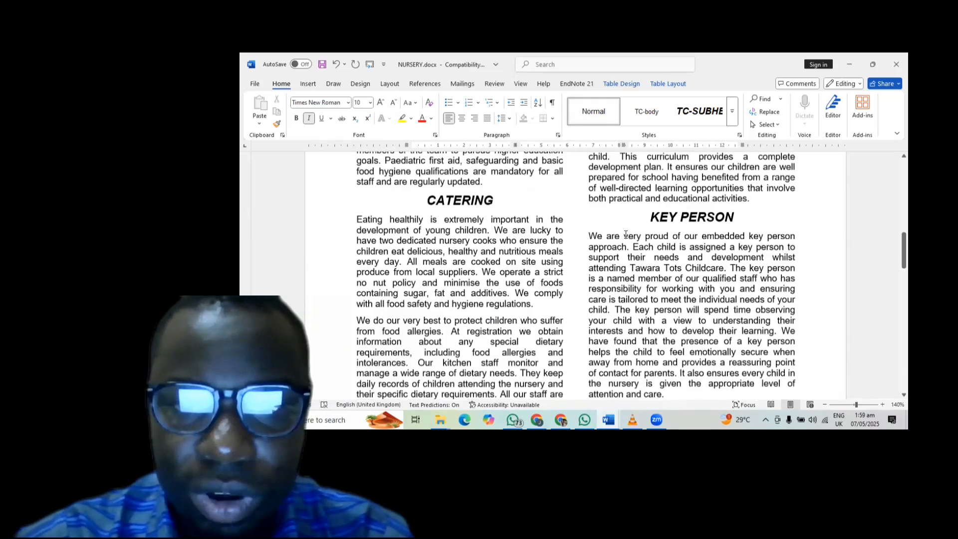
{"action": "scroll", "coordinate": [626, 234], "scroll_direction": "down", "scroll_amount": 2}
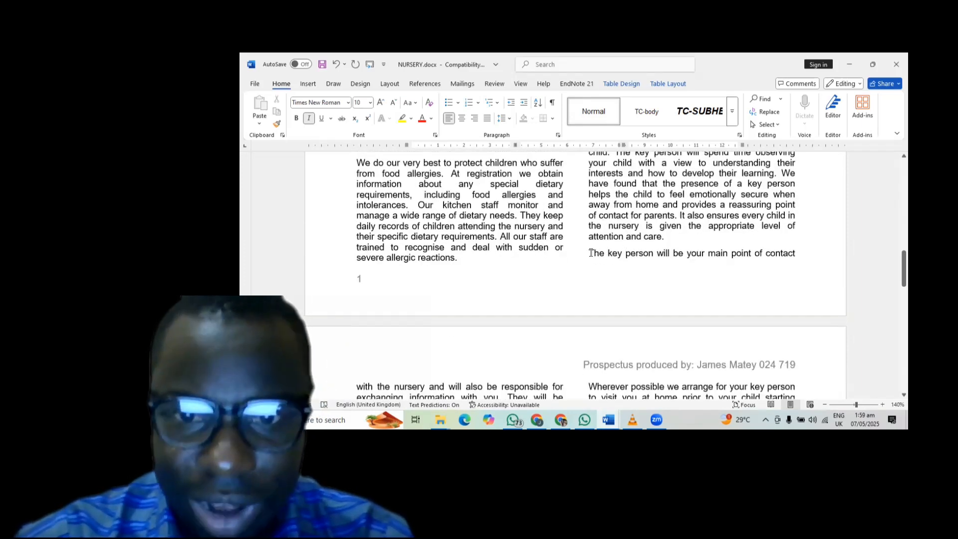
{"action": "scroll", "coordinate": [591, 253], "scroll_direction": "down", "scroll_amount": 1}
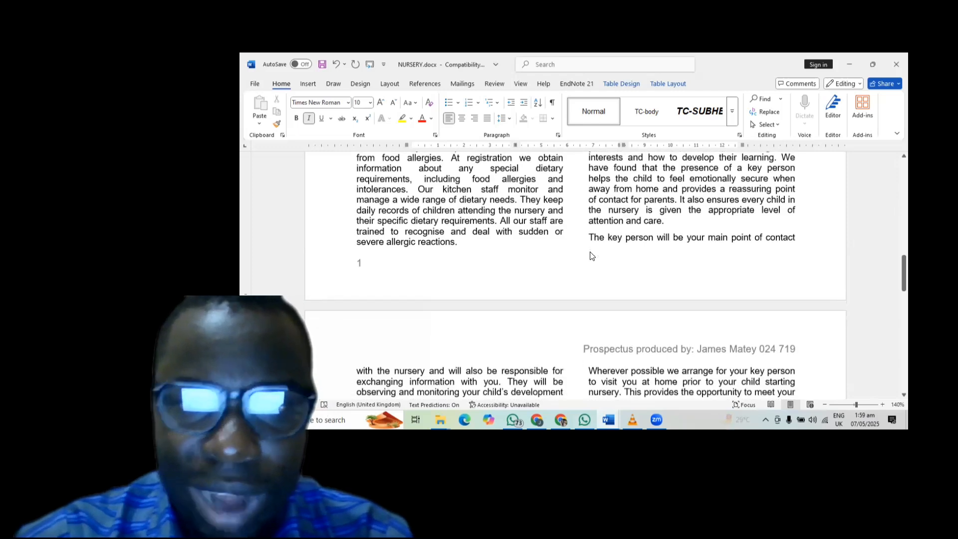
{"action": "scroll", "coordinate": [595, 239], "scroll_direction": "down", "scroll_amount": 5}
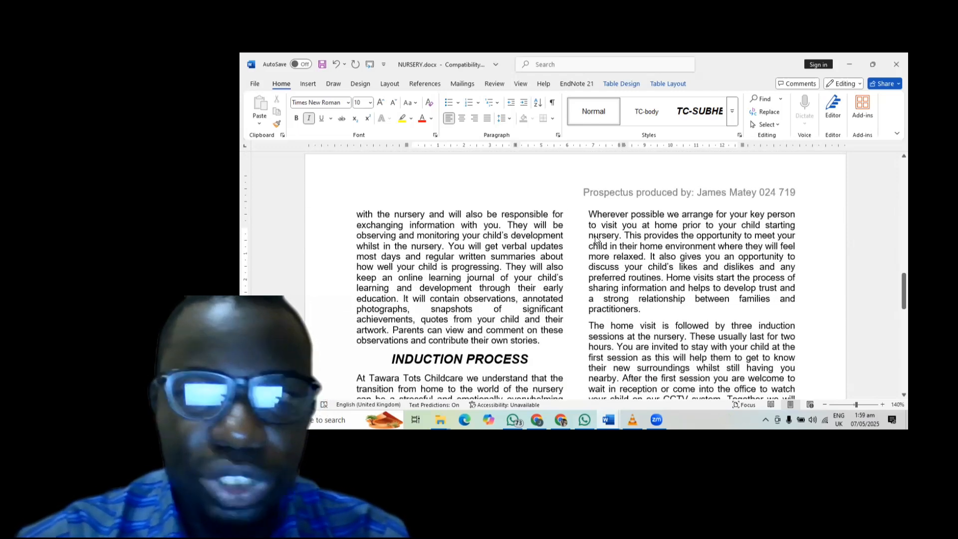
{"action": "scroll", "coordinate": [591, 227], "scroll_direction": "up", "scroll_amount": 5}
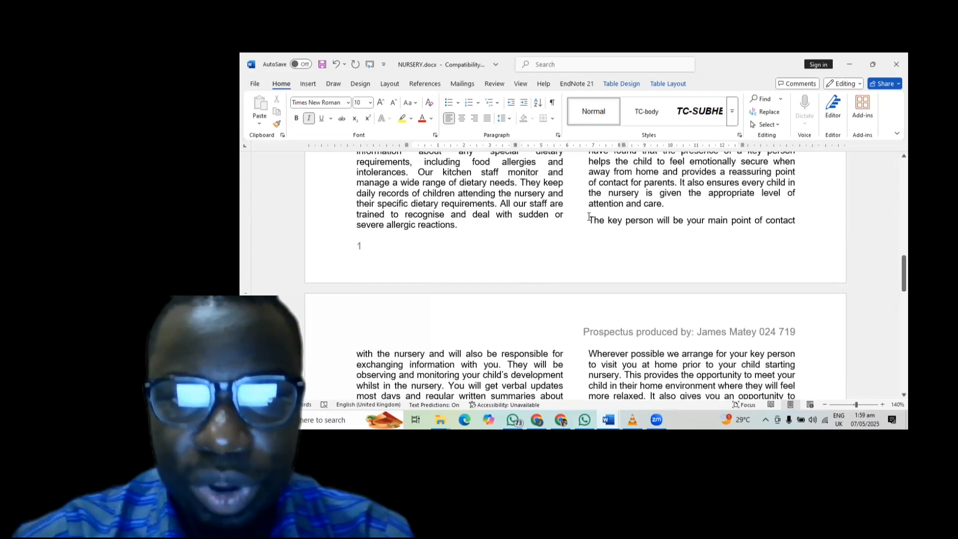
- Insert a break before 'The key person…' so it starts page 2, then review page 2
{"action": "left_click", "coordinate": [590, 217]}
{"action": "key", "text": "ctrl+shift+Return"}
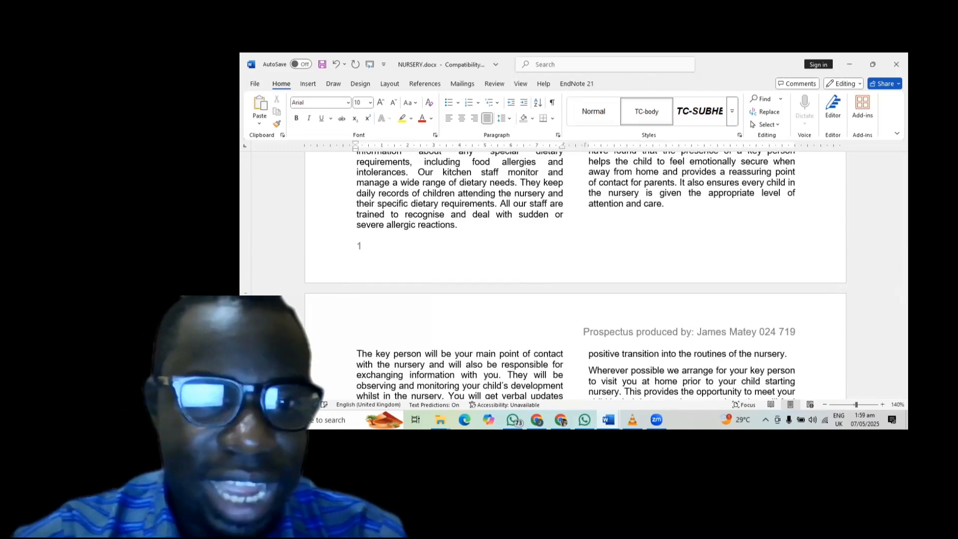
{"action": "scroll", "coordinate": [529, 336], "scroll_direction": "down", "scroll_amount": 2}
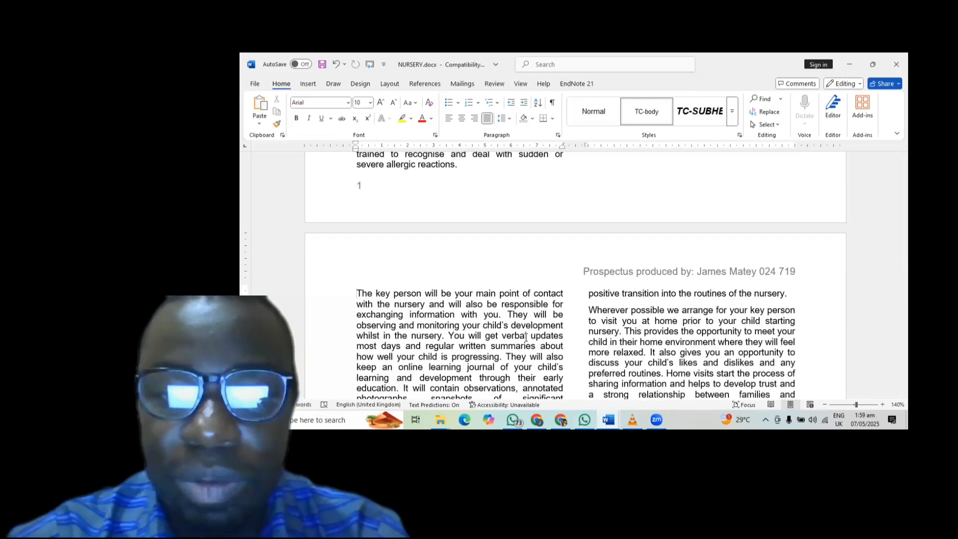
{"action": "scroll", "coordinate": [526, 337], "scroll_direction": "down", "scroll_amount": 6}
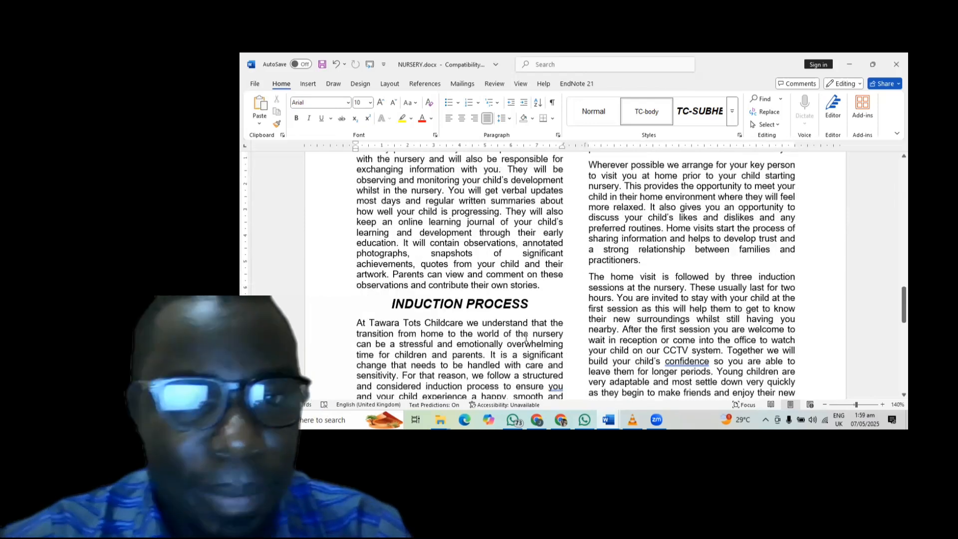
{"action": "scroll", "coordinate": [526, 337], "scroll_direction": "down", "scroll_amount": 4}
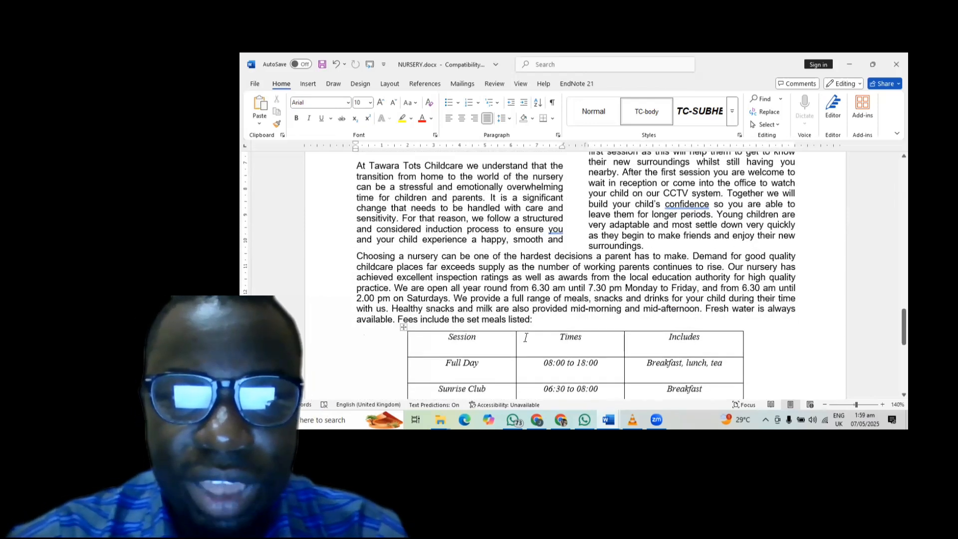
{"action": "scroll", "coordinate": [526, 337], "scroll_direction": "down", "scroll_amount": 8}
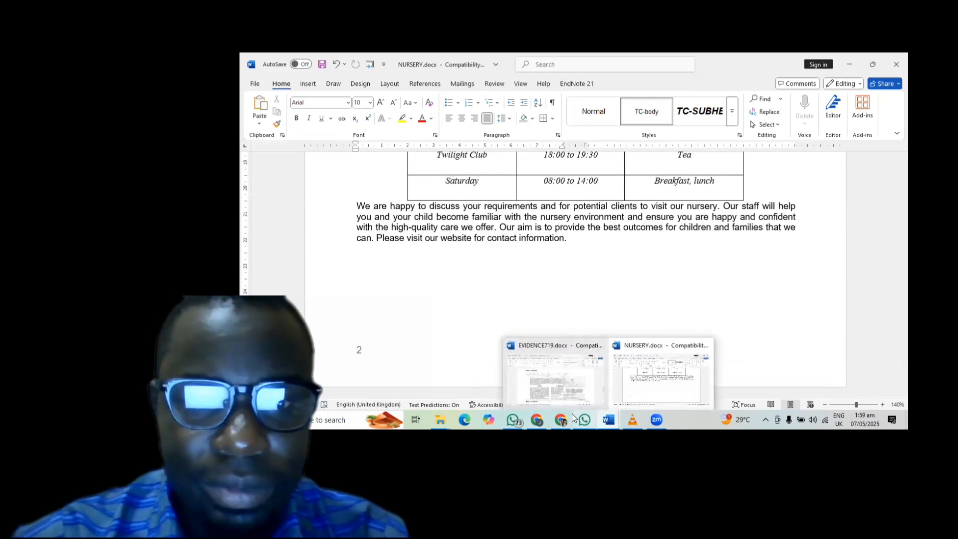
{"action": "left_click", "coordinate": [555, 415]}
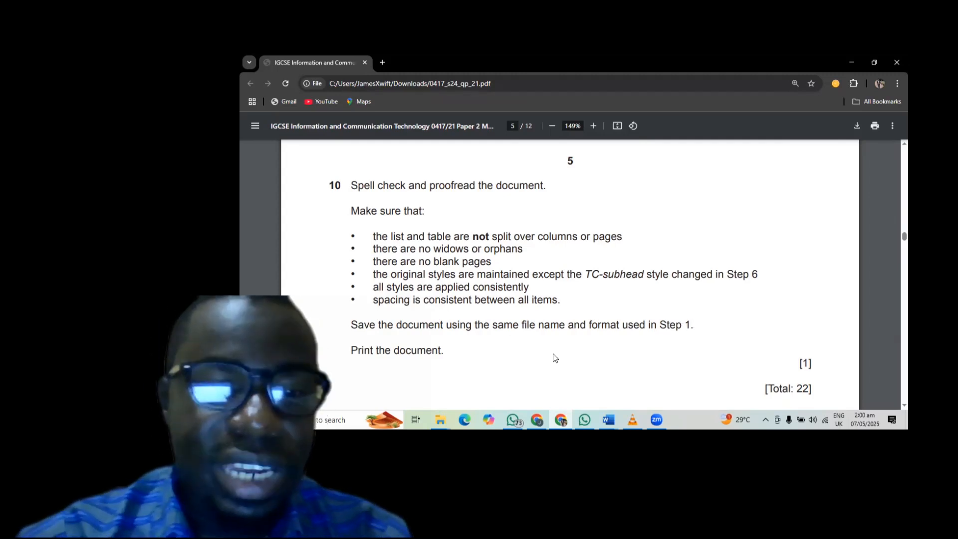
{"action": "scroll", "coordinate": [553, 357], "scroll_direction": "down", "scroll_amount": 2}
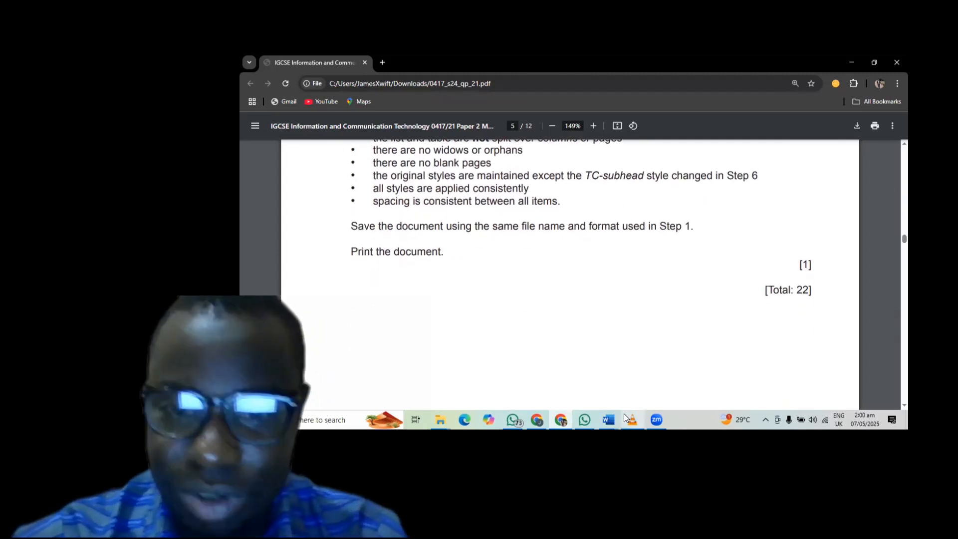
- Return to NURSERY.docx, scroll to the top, save it and open the File screen
{"action": "mouse_move", "coordinate": [606, 414]}
{"action": "left_click", "coordinate": [638, 384]}
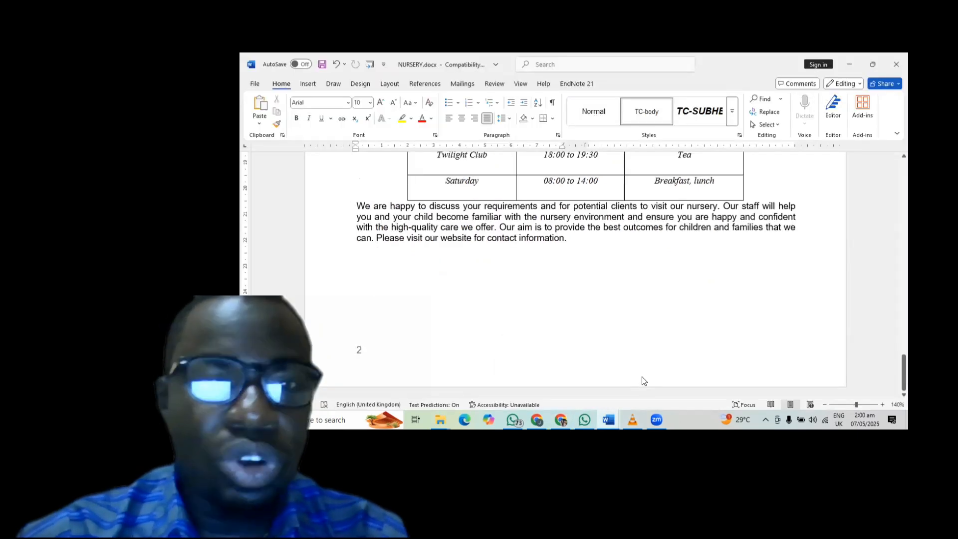
{"action": "scroll", "coordinate": [558, 242], "scroll_direction": "up", "scroll_amount": 15}
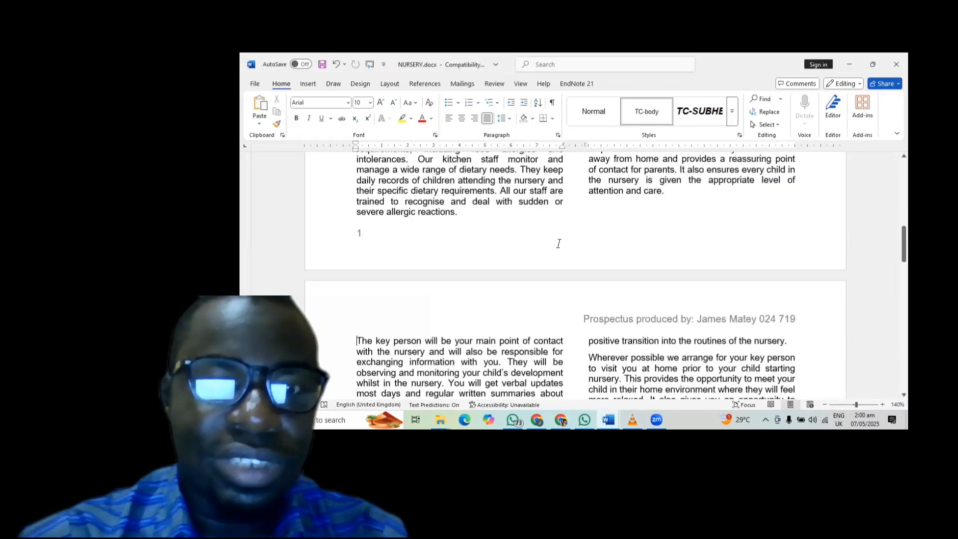
{"action": "scroll", "coordinate": [385, 158], "scroll_direction": "up", "scroll_amount": 1}
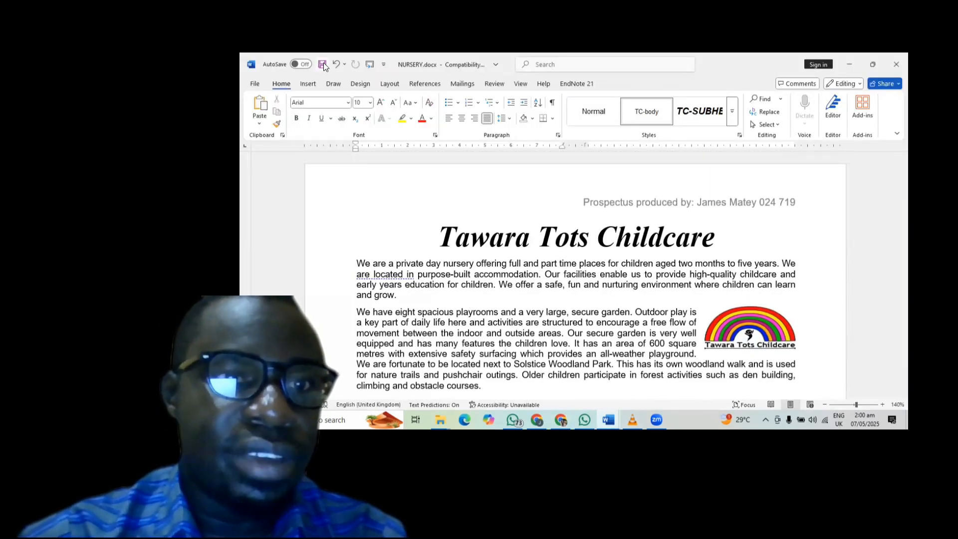
{"action": "left_click", "coordinate": [323, 63]}
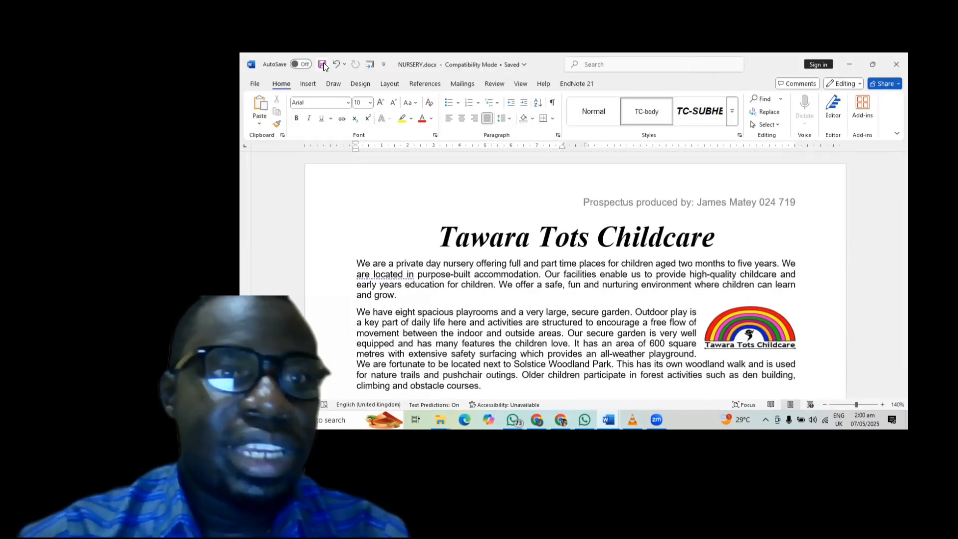
{"action": "left_click", "coordinate": [250, 83]}
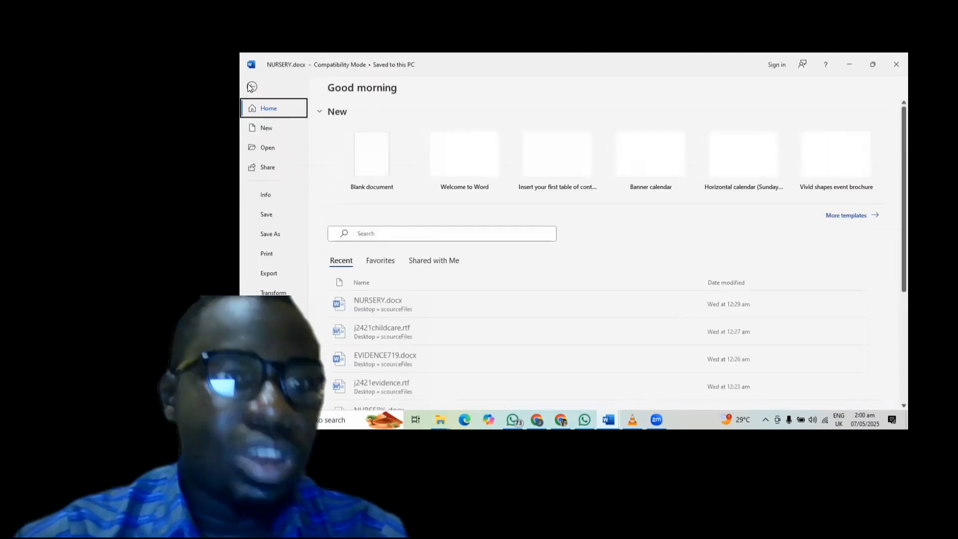
- Check Print preview shows the prospectus on two pages, leave the printer unchanged, then go back
{"action": "left_click", "coordinate": [269, 255]}
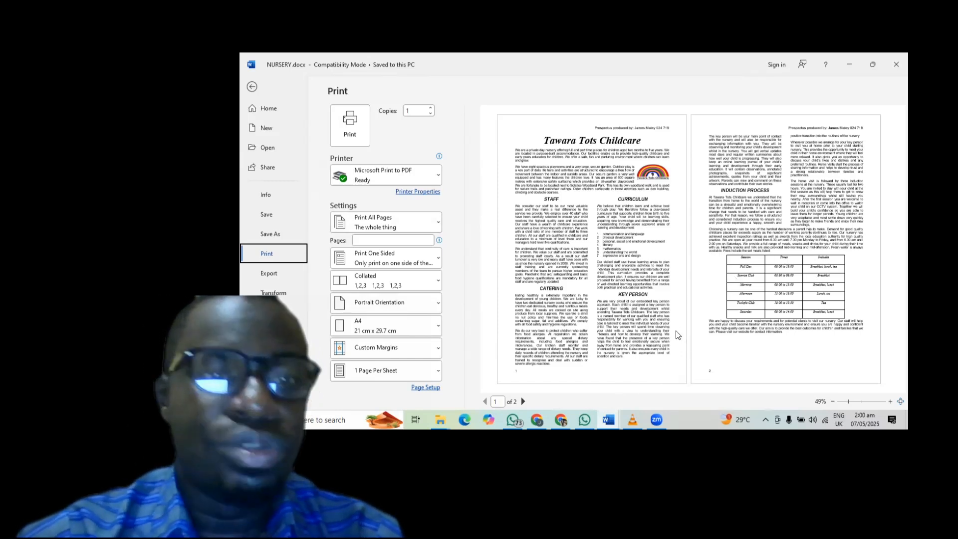
{"action": "left_click", "coordinate": [422, 175]}
{"action": "left_click", "coordinate": [422, 173]}
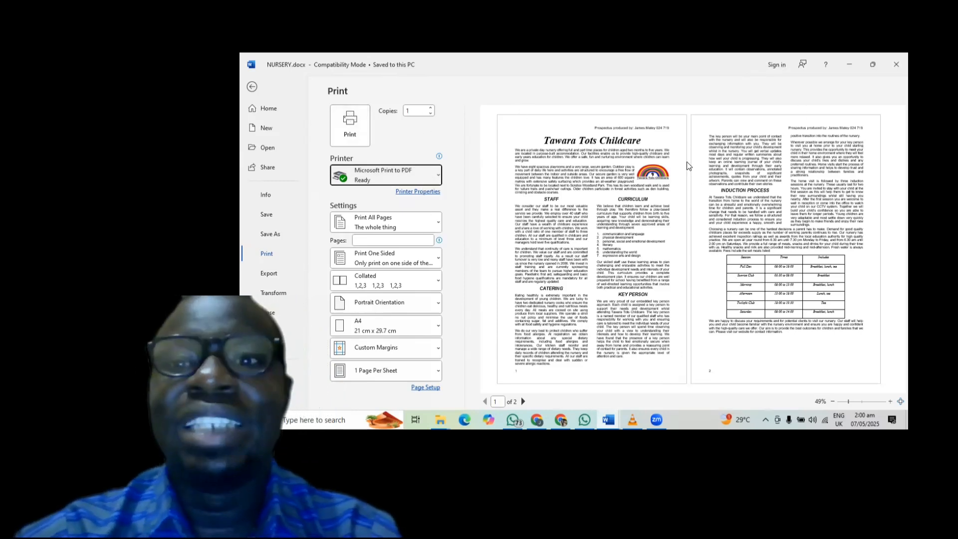
{"action": "left_click", "coordinate": [253, 87]}
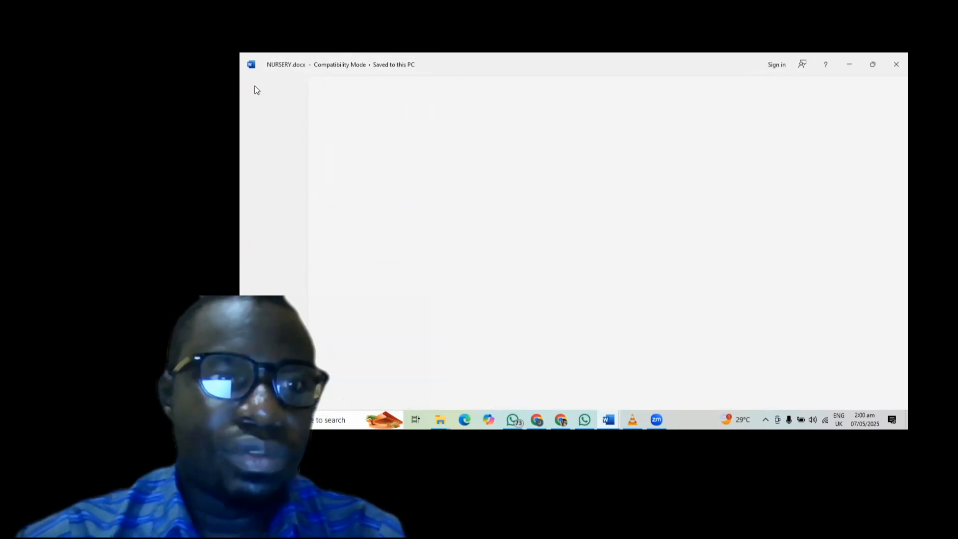
{"action": "scroll", "coordinate": [462, 172], "scroll_direction": "down", "scroll_amount": 5}
{"action": "scroll", "coordinate": [469, 180], "scroll_direction": "up", "scroll_amount": 10}
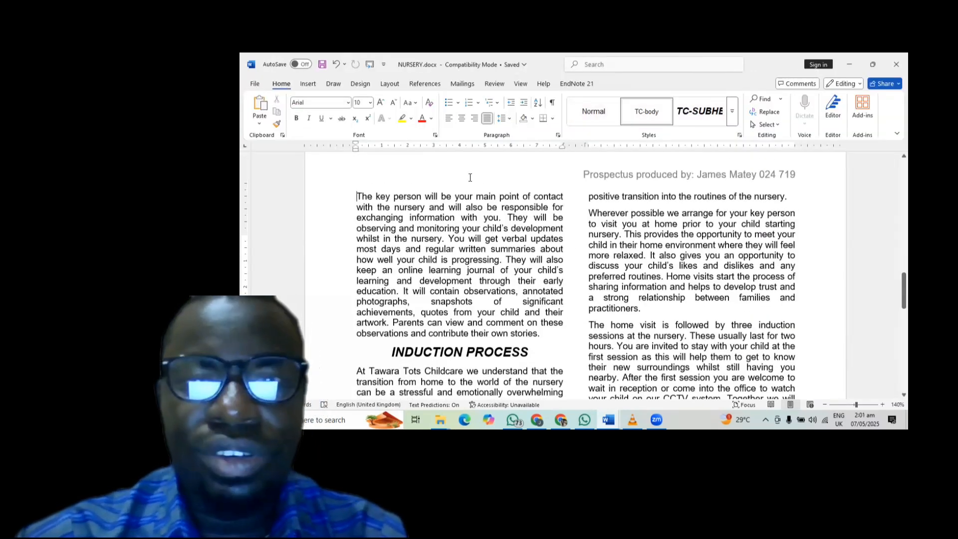